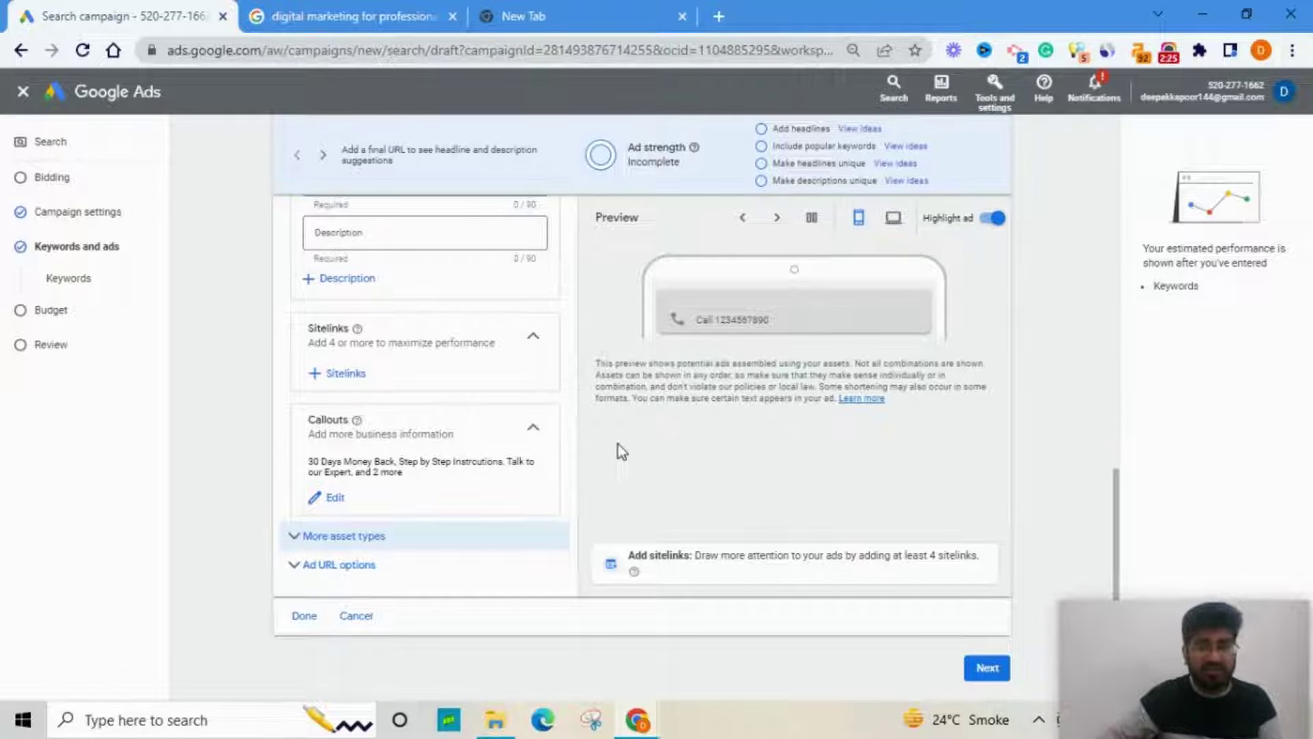
- Switch to the Google results for "digital marketing for professionals" and examine the lead form attached to the Strategic Planning Basics ad
left_click(333, 15)
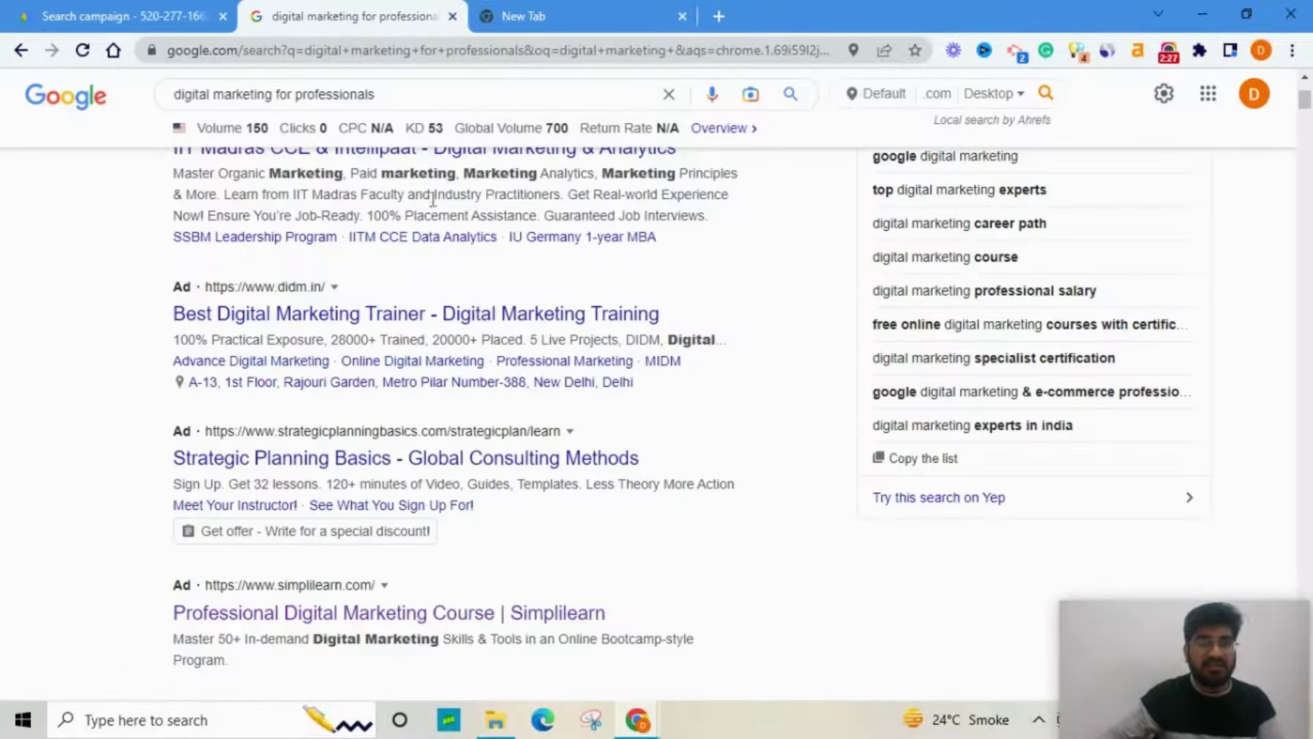
scroll(433, 199, "up", 3)
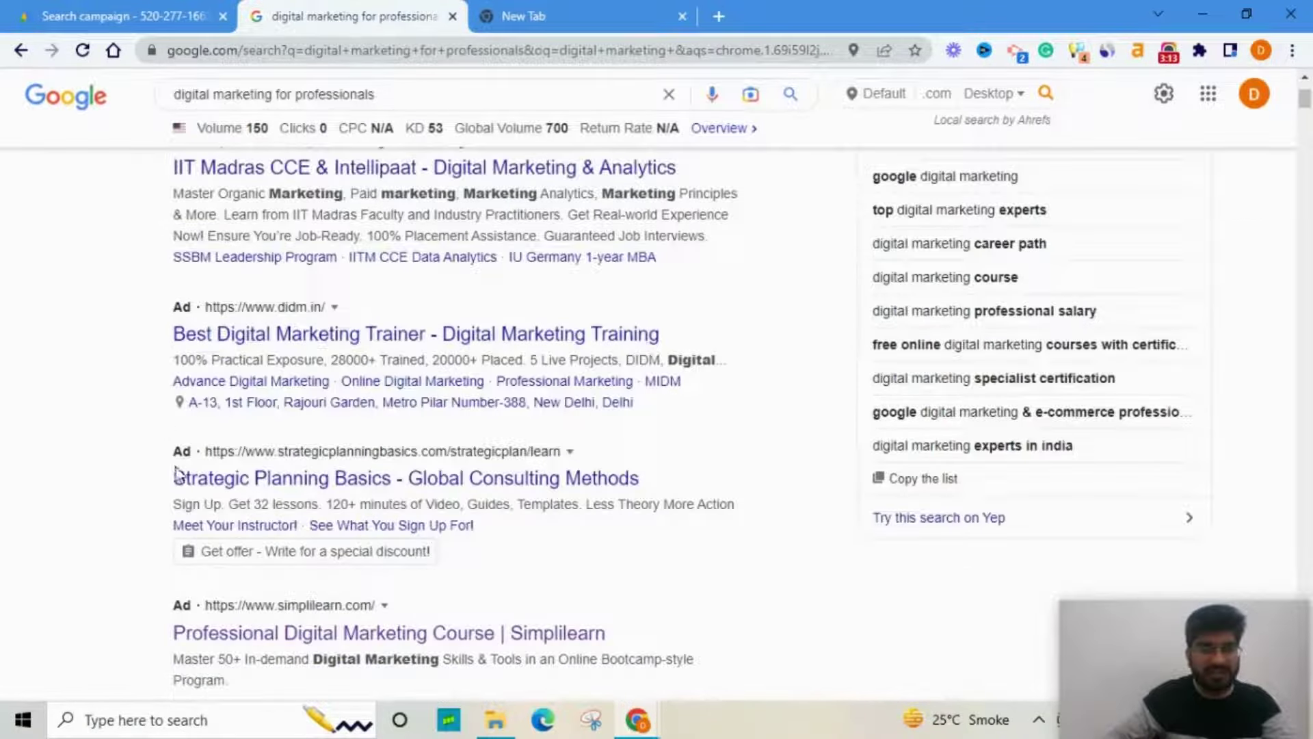
scroll(252, 418, "up", 1)
scroll(252, 419, "up", 1)
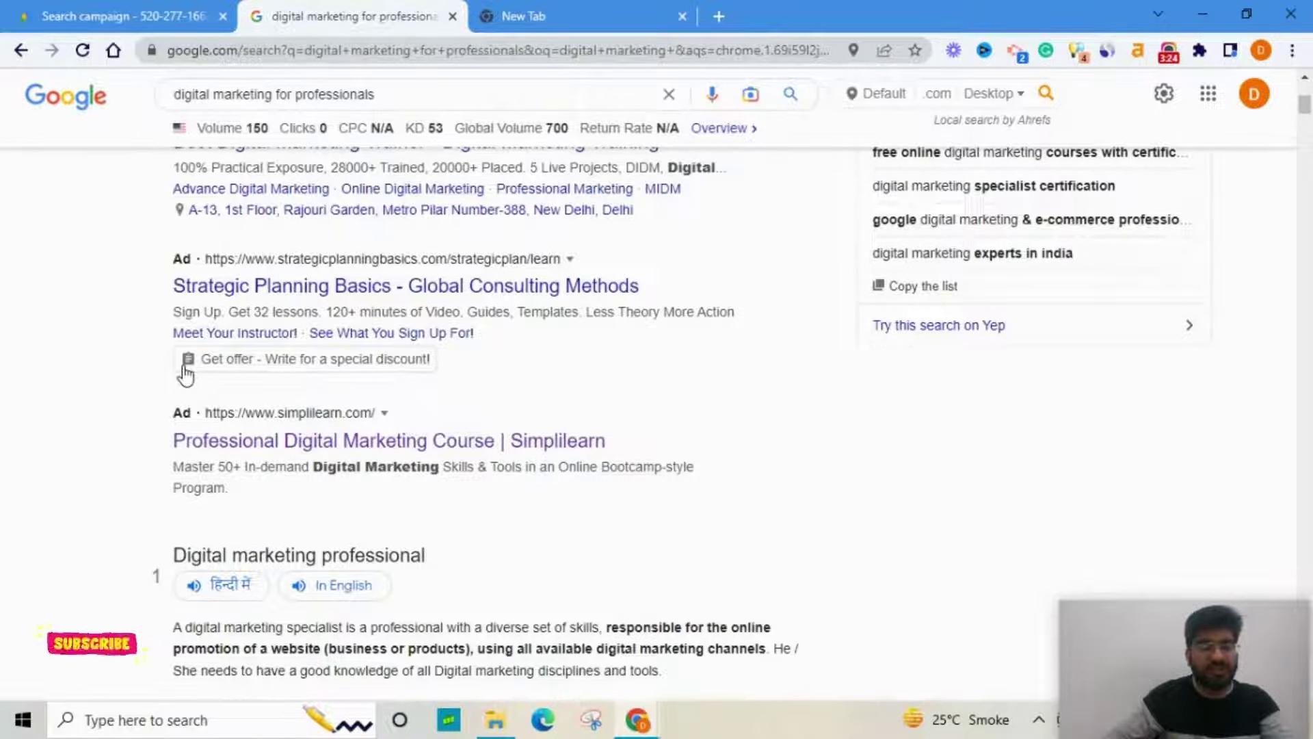
left_click(218, 367)
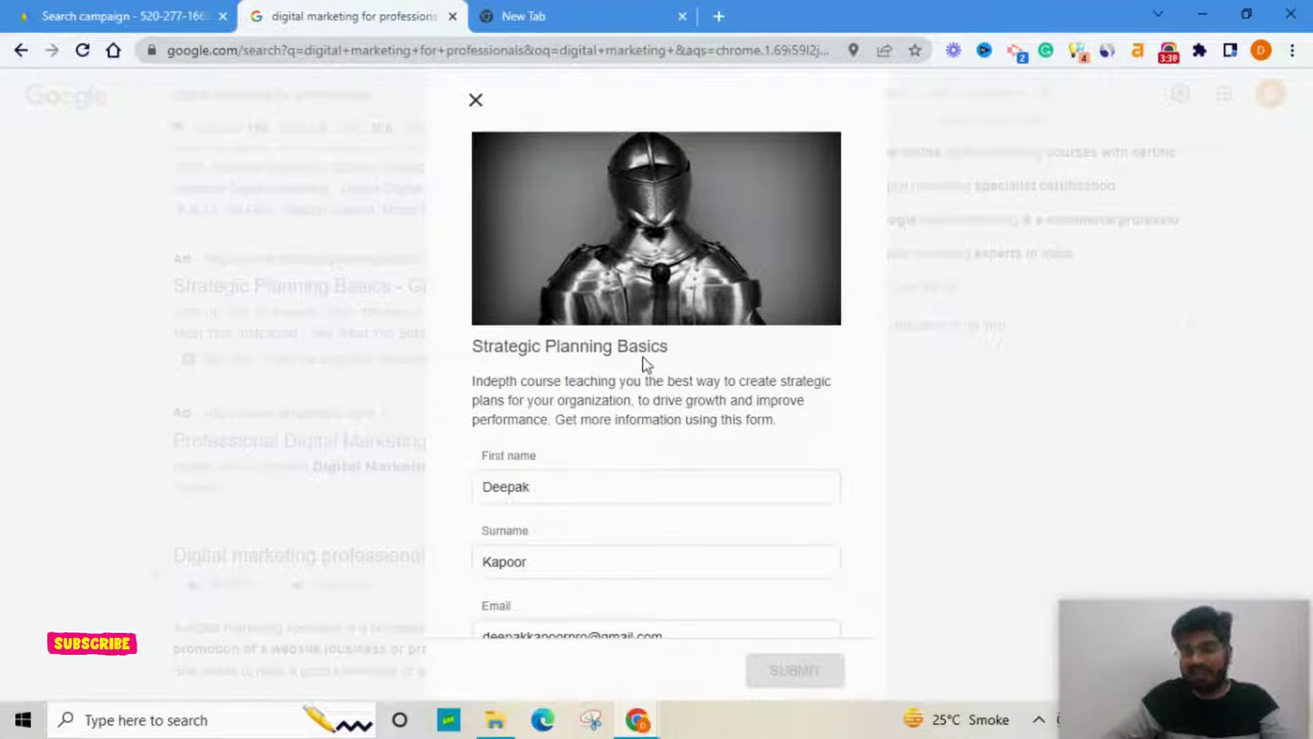
scroll(605, 403, "down", 3)
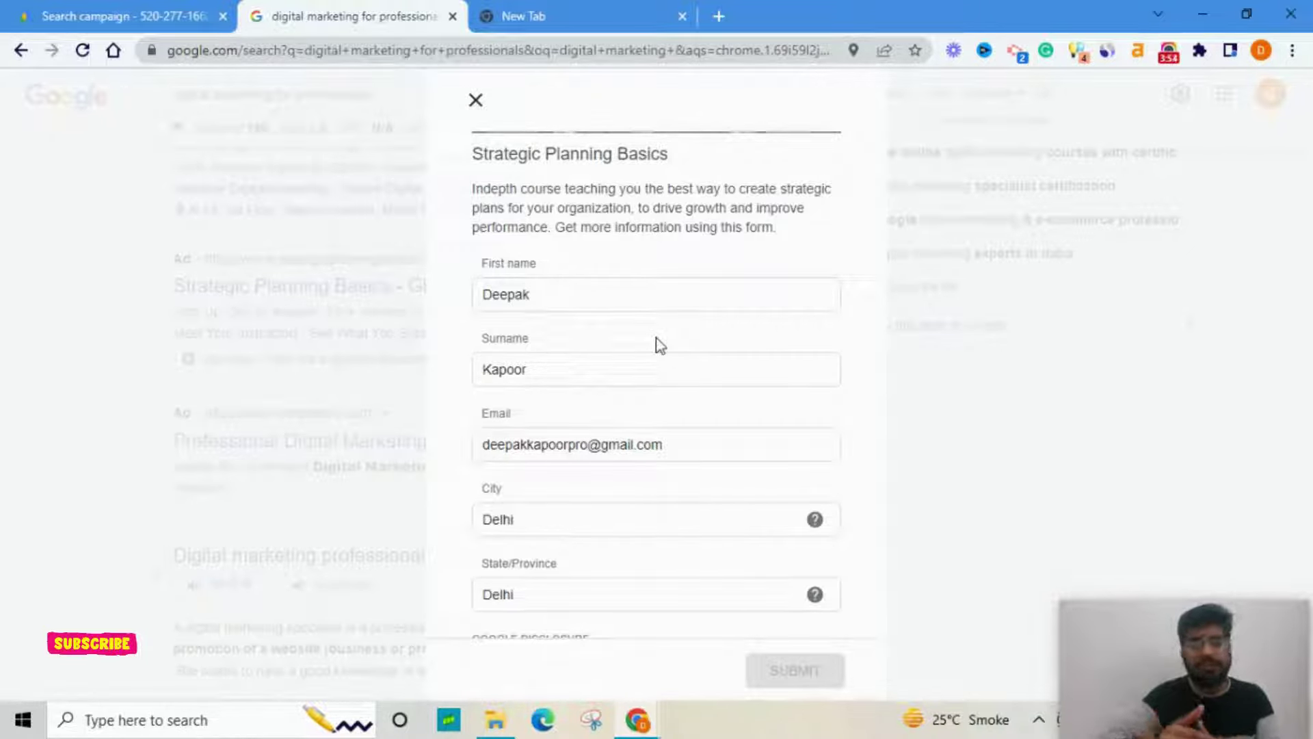
scroll(616, 328, "up", 2)
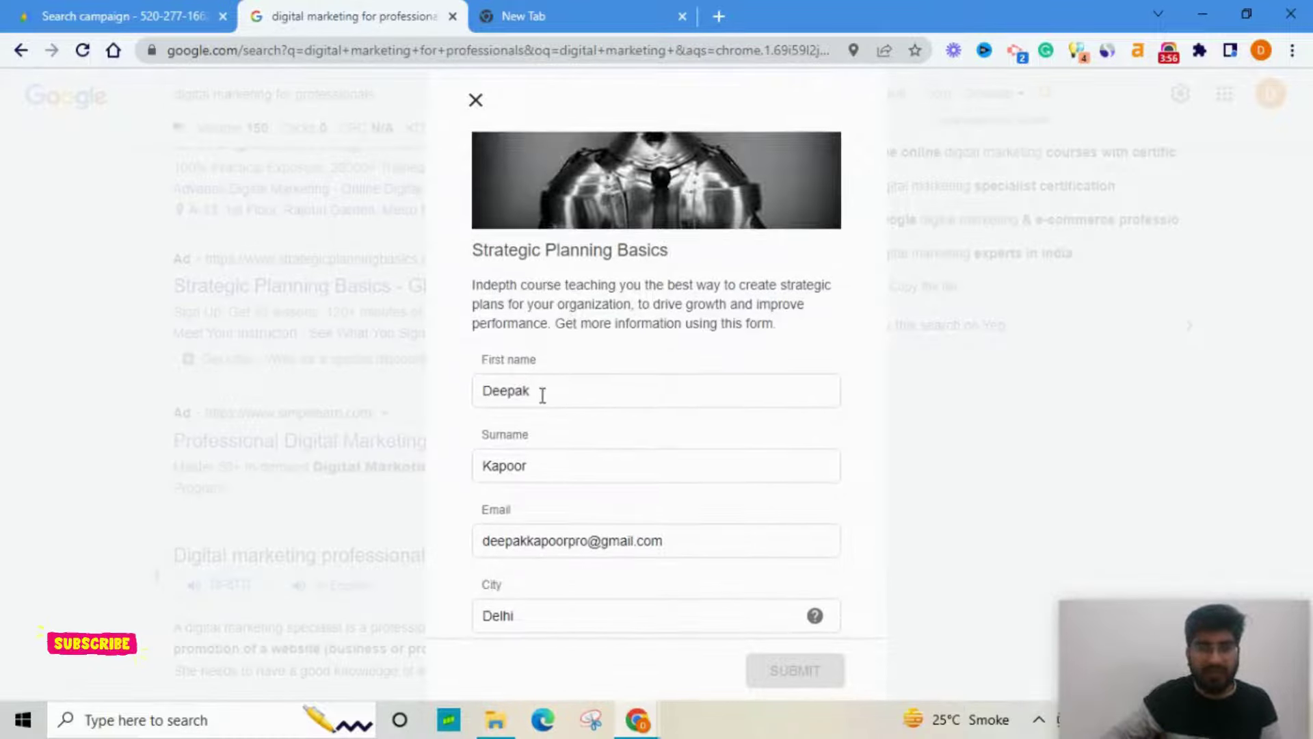
scroll(544, 286, "down", 2)
scroll(554, 377, "down", 2)
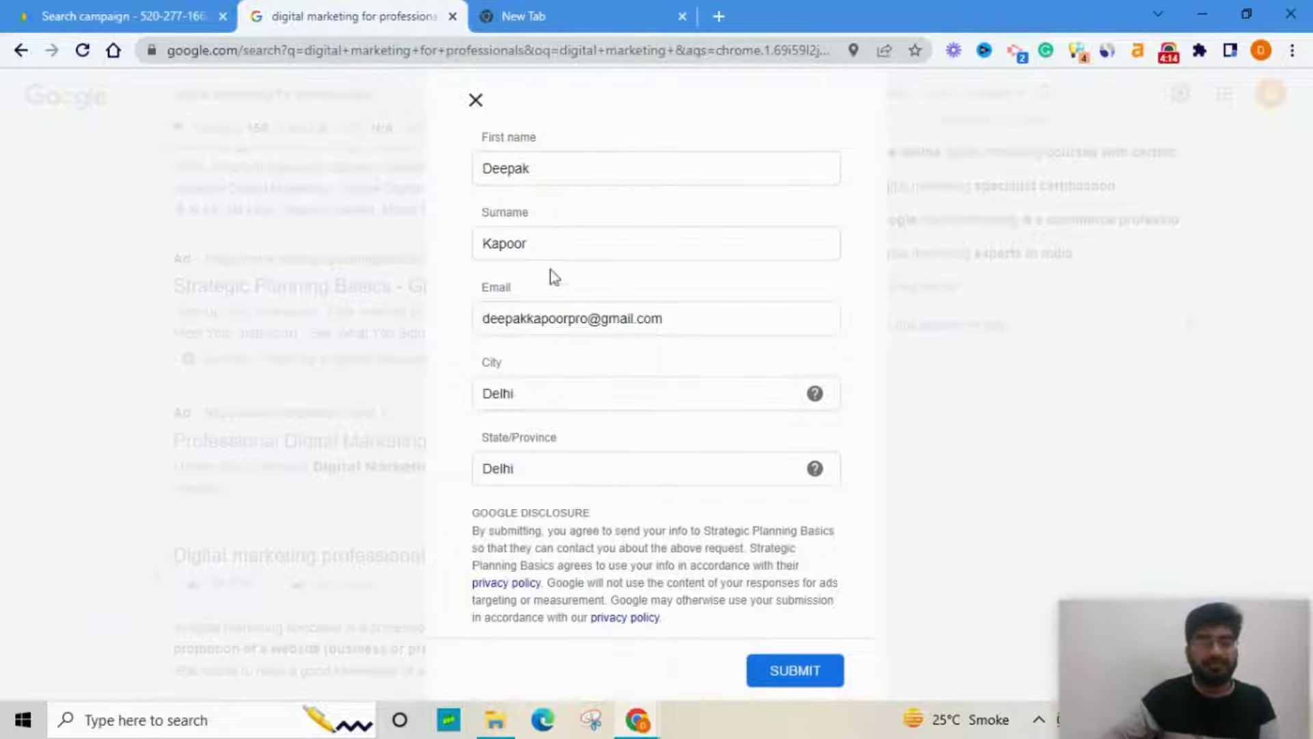
left_click(475, 100)
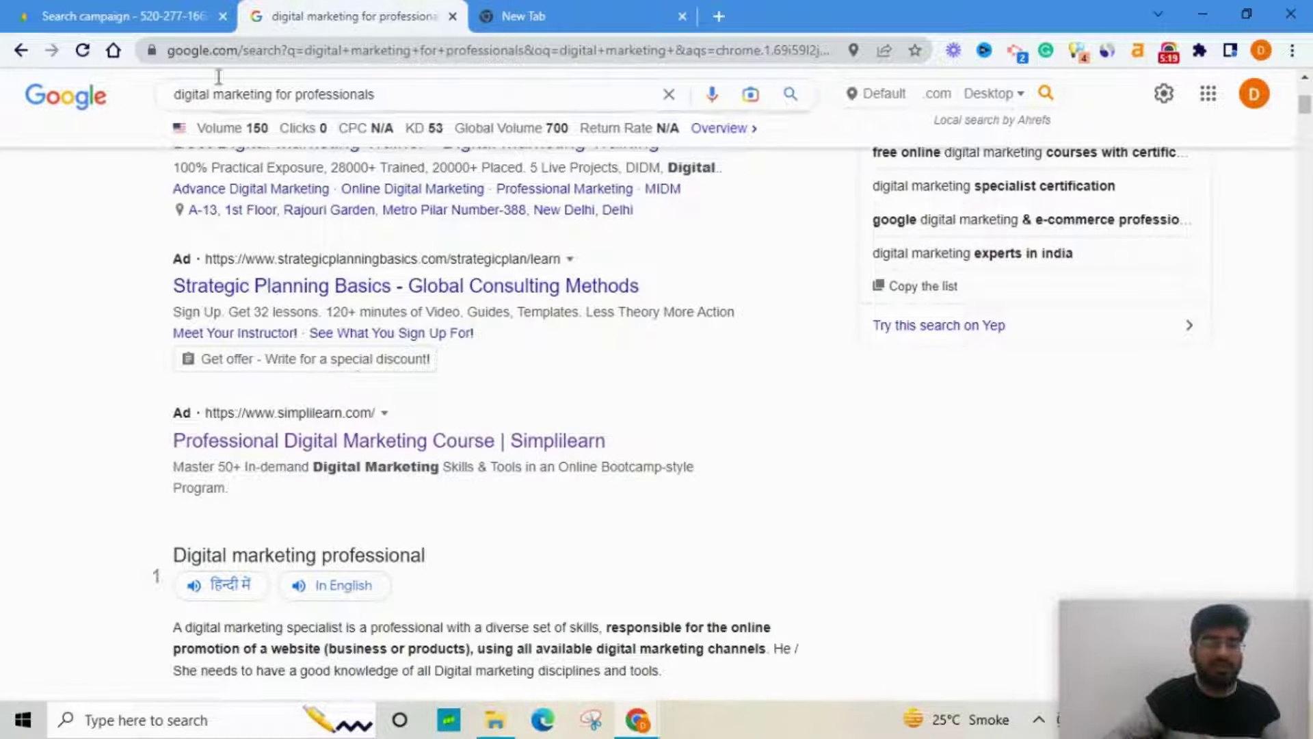
- Return to the Google Ads campaign draft, start a new lead form asset, and accept its Terms of Service
left_click(156, 24)
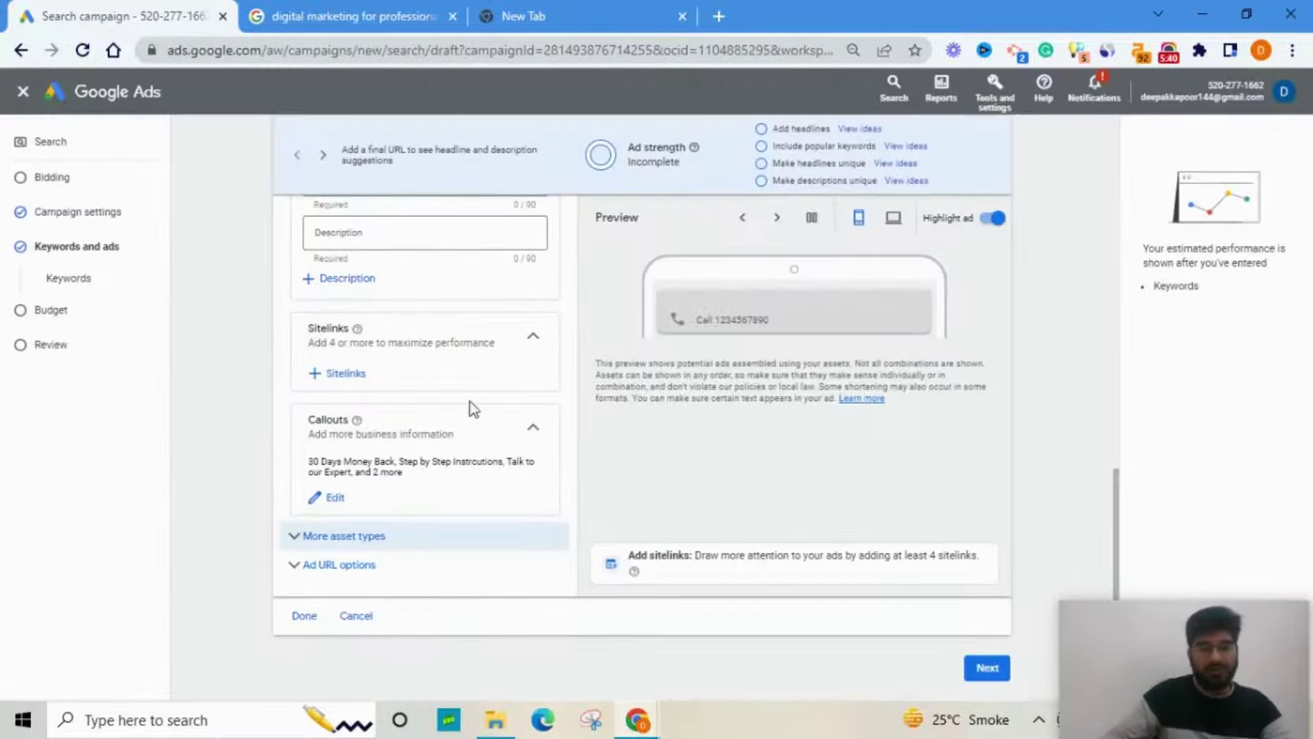
left_click(366, 540)
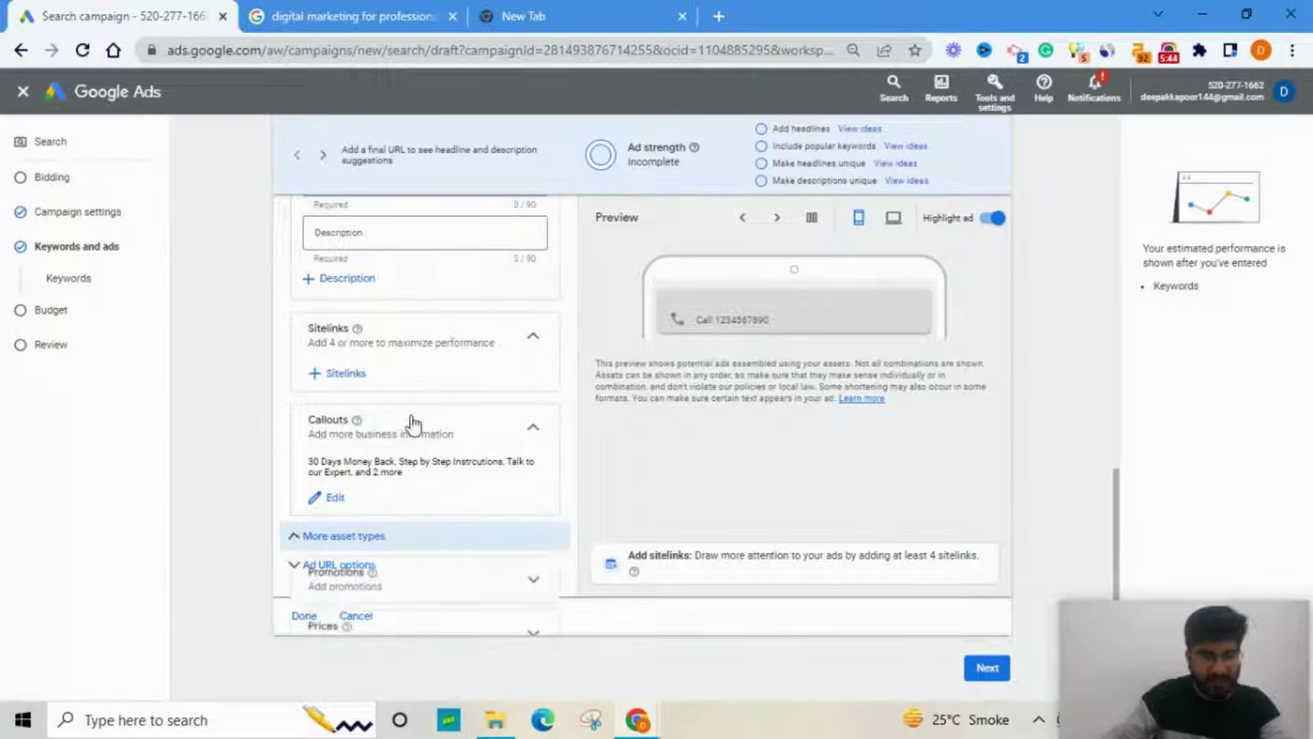
scroll(441, 455, "down", 1)
scroll(448, 451, "down", 7)
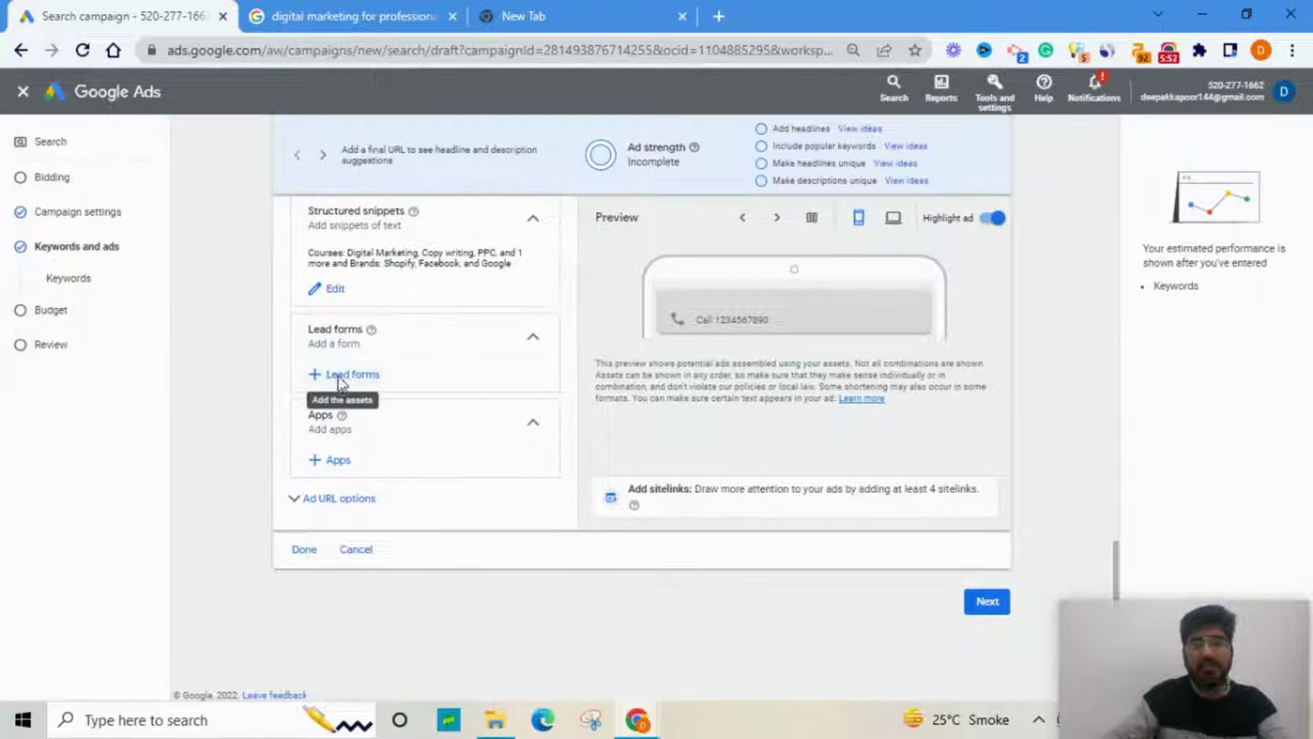
left_click(340, 377)
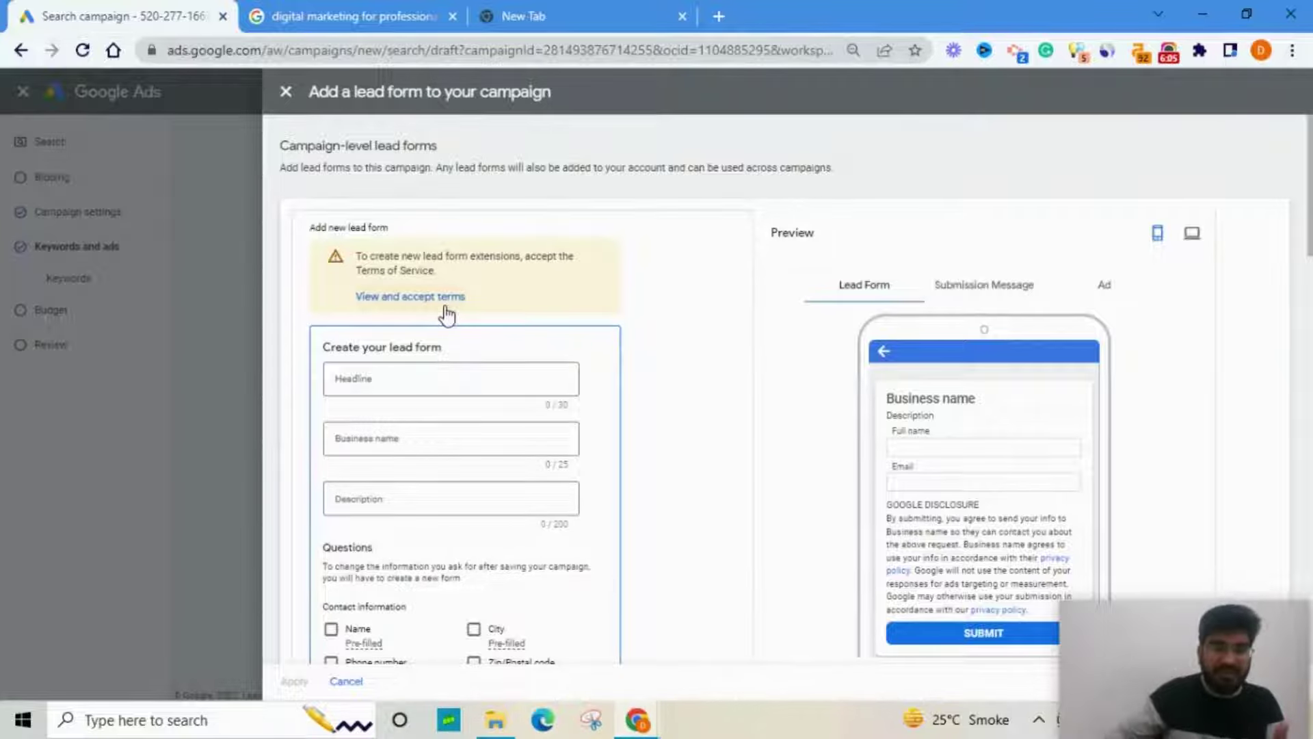
left_click(408, 303)
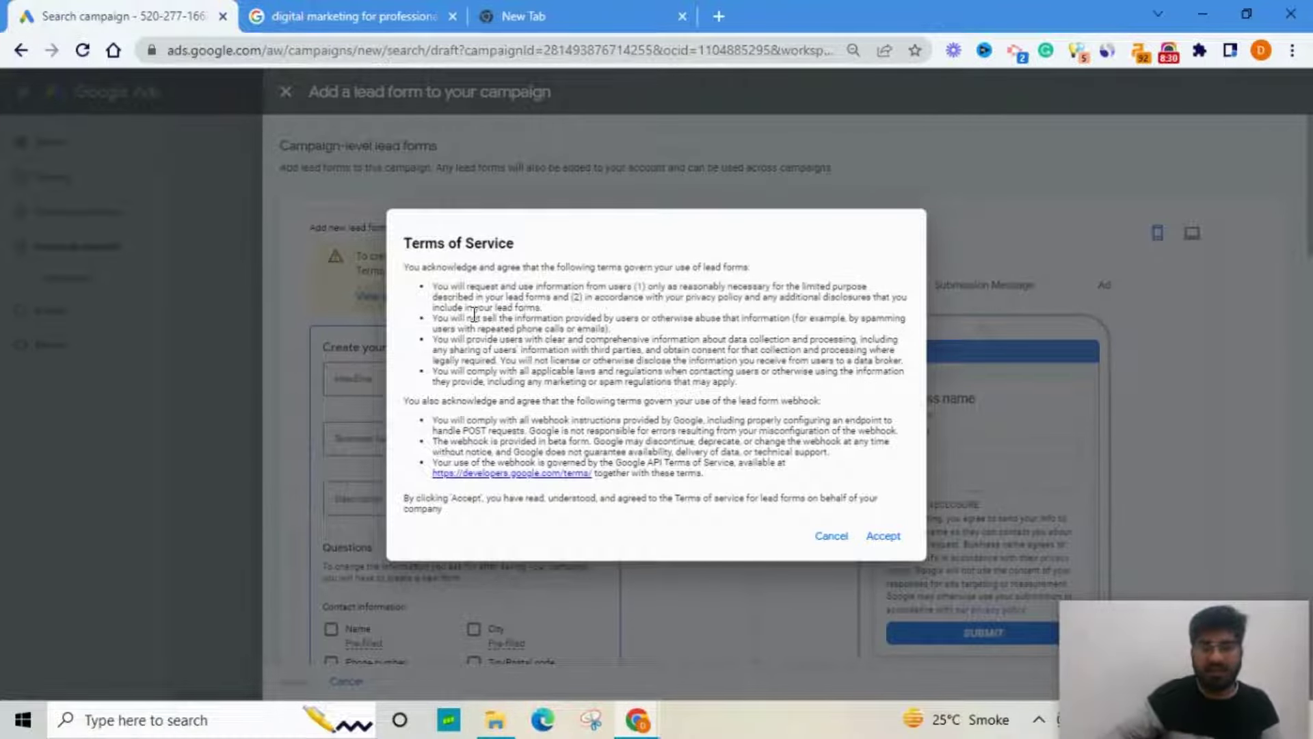
left_click(879, 536)
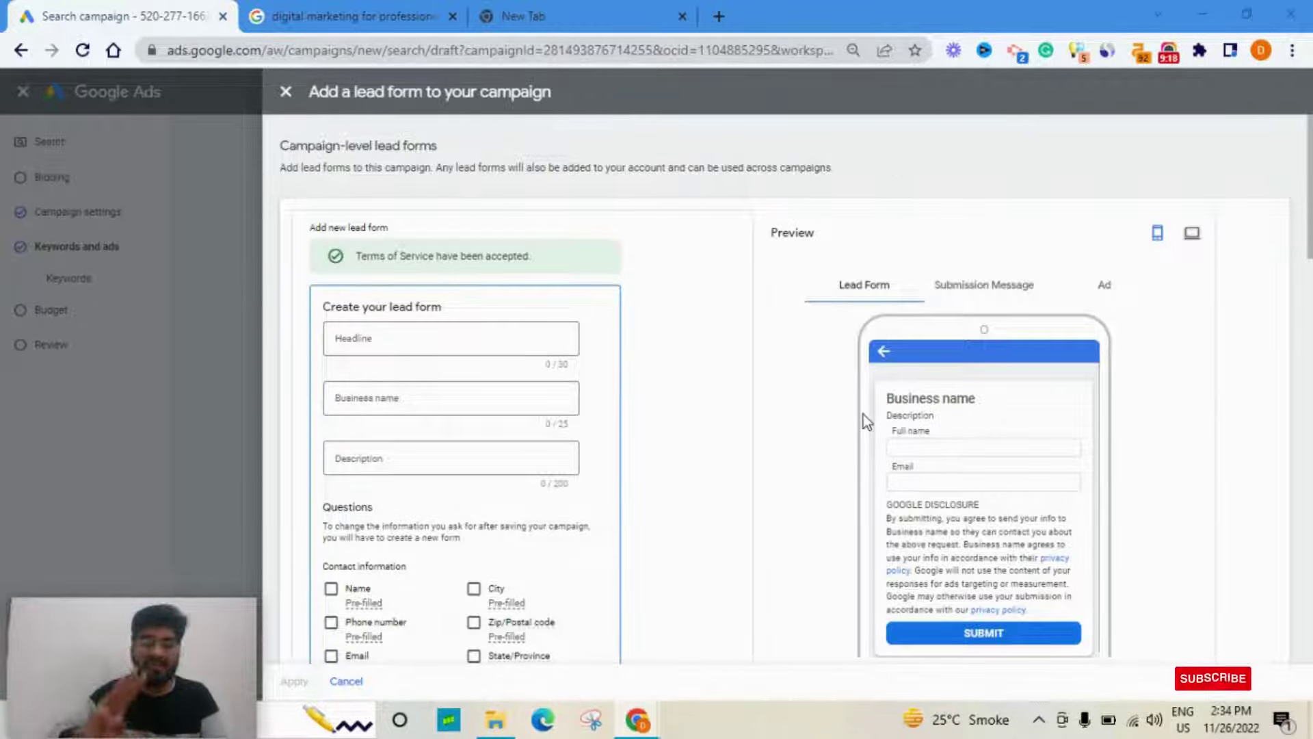
- Examine the ad, lead form and submission message previews, comparing the ad preview with the live Strategic Planning Basics search ad
left_click(1105, 293)
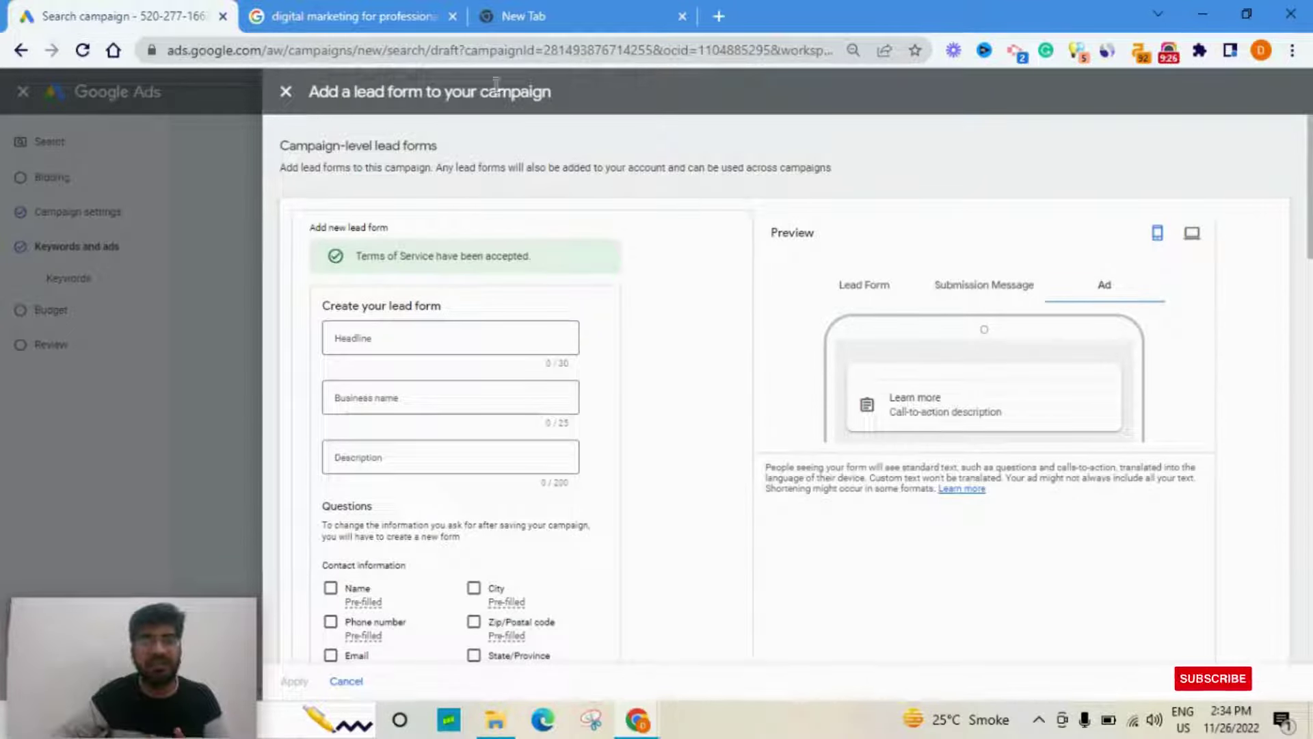
left_click(318, 15)
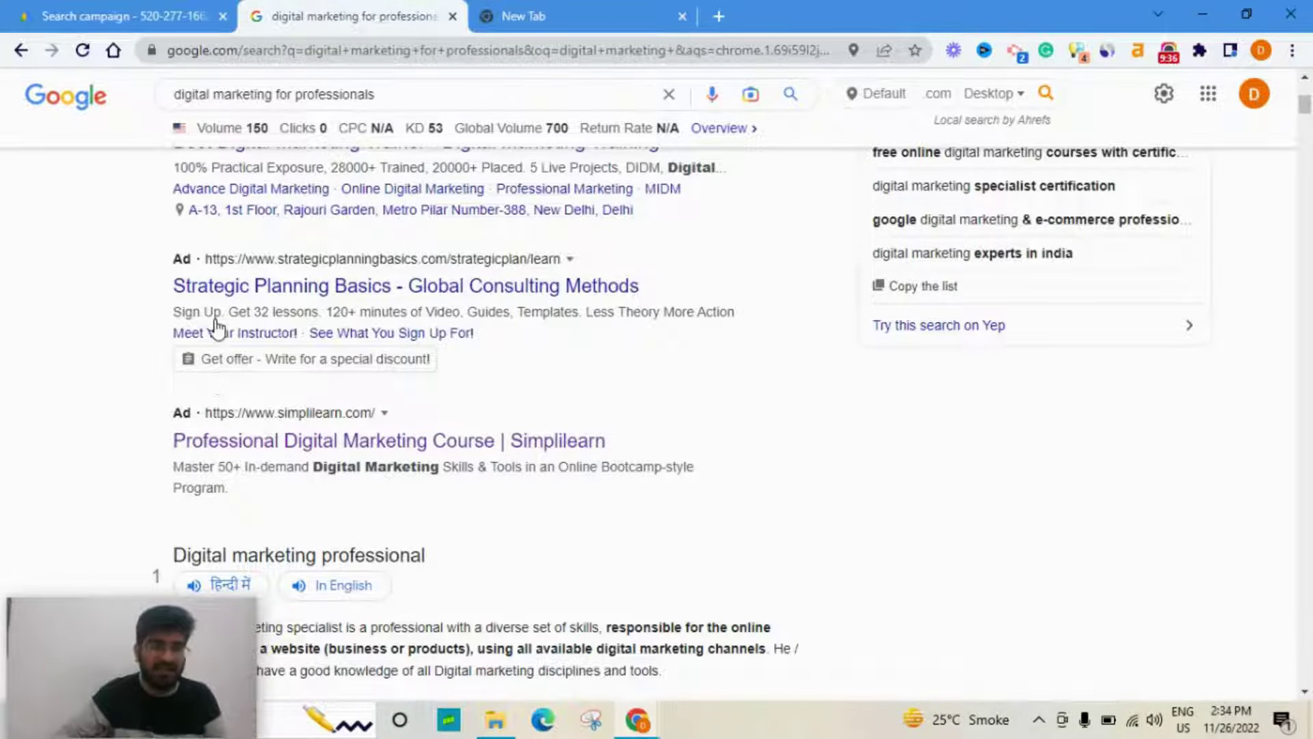
left_click(154, 27)
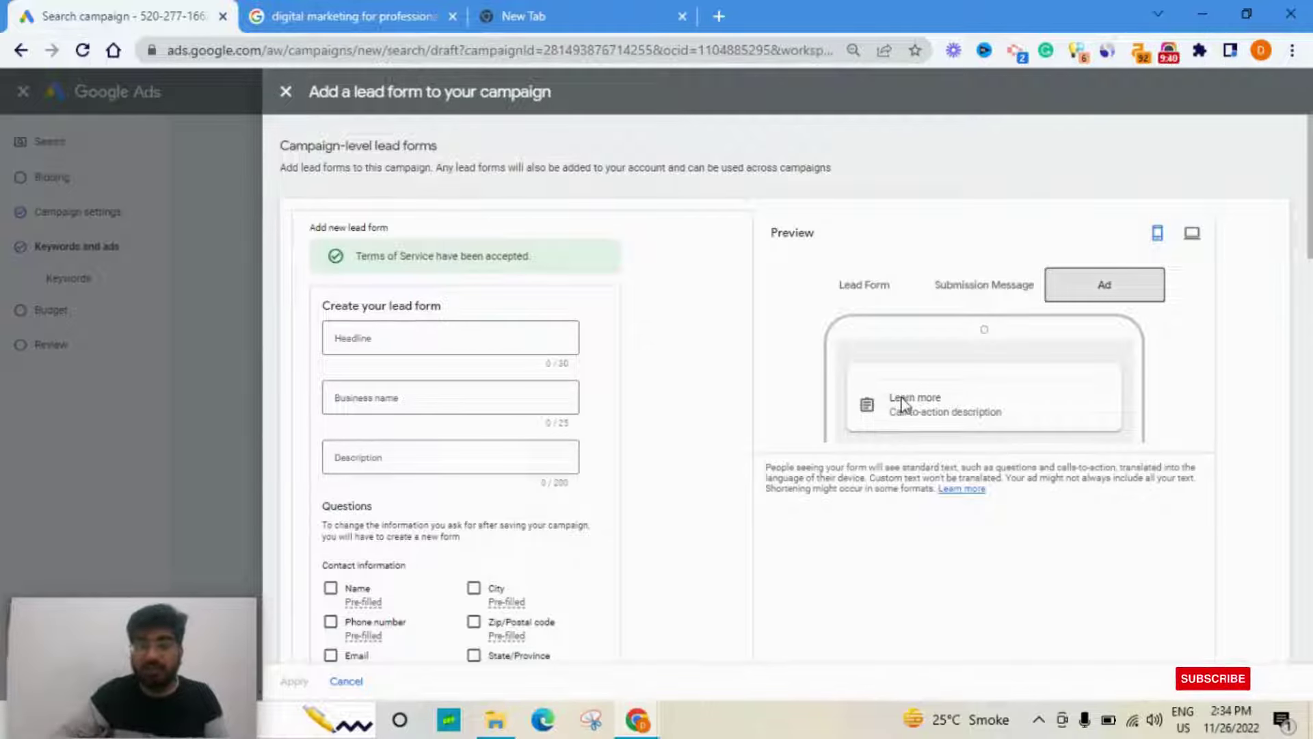
left_click(865, 289)
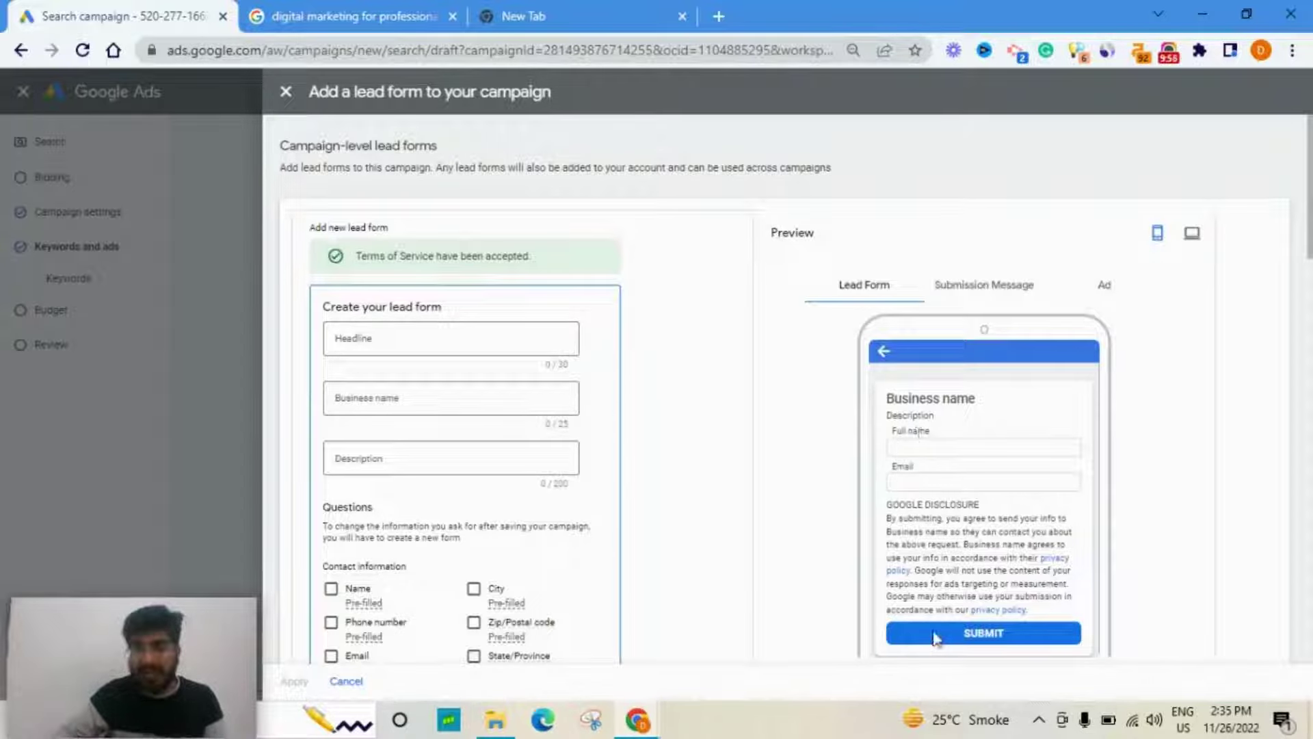
left_click(979, 286)
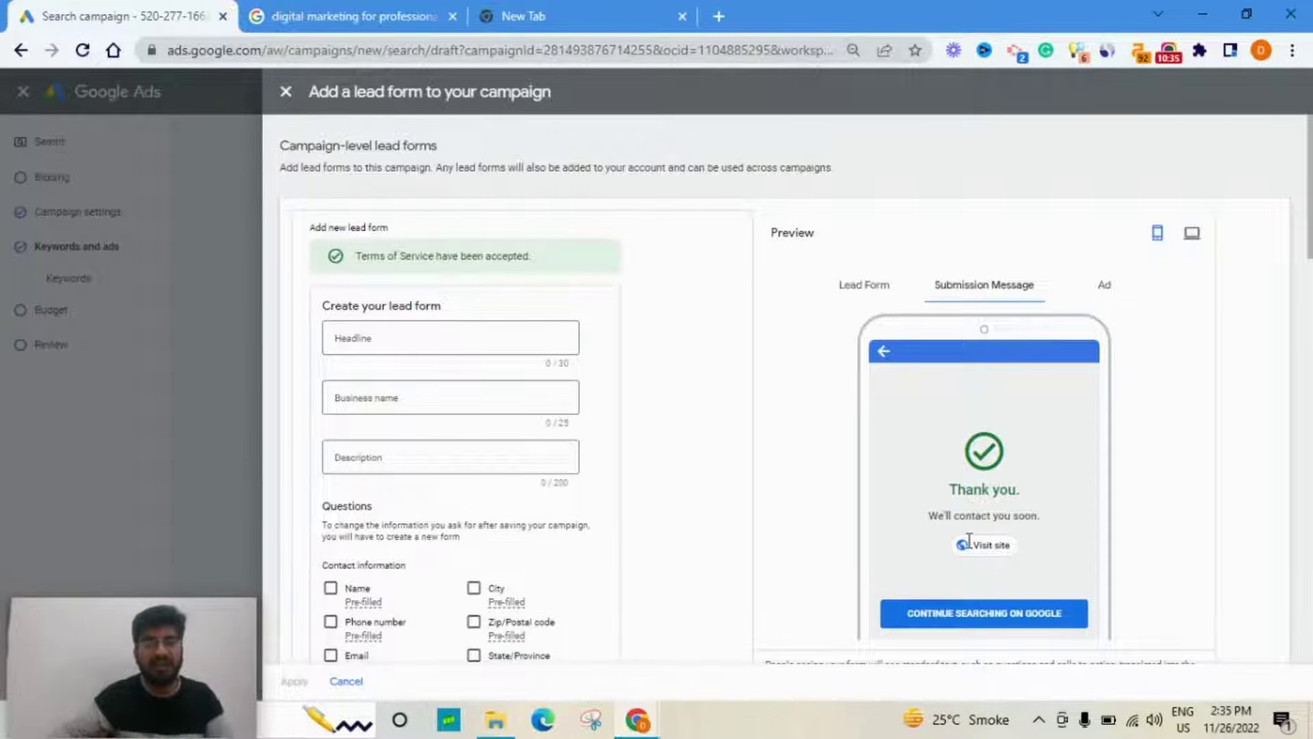
- Set the lead form's headline to "Learn more about Marketing!"
left_click(446, 340)
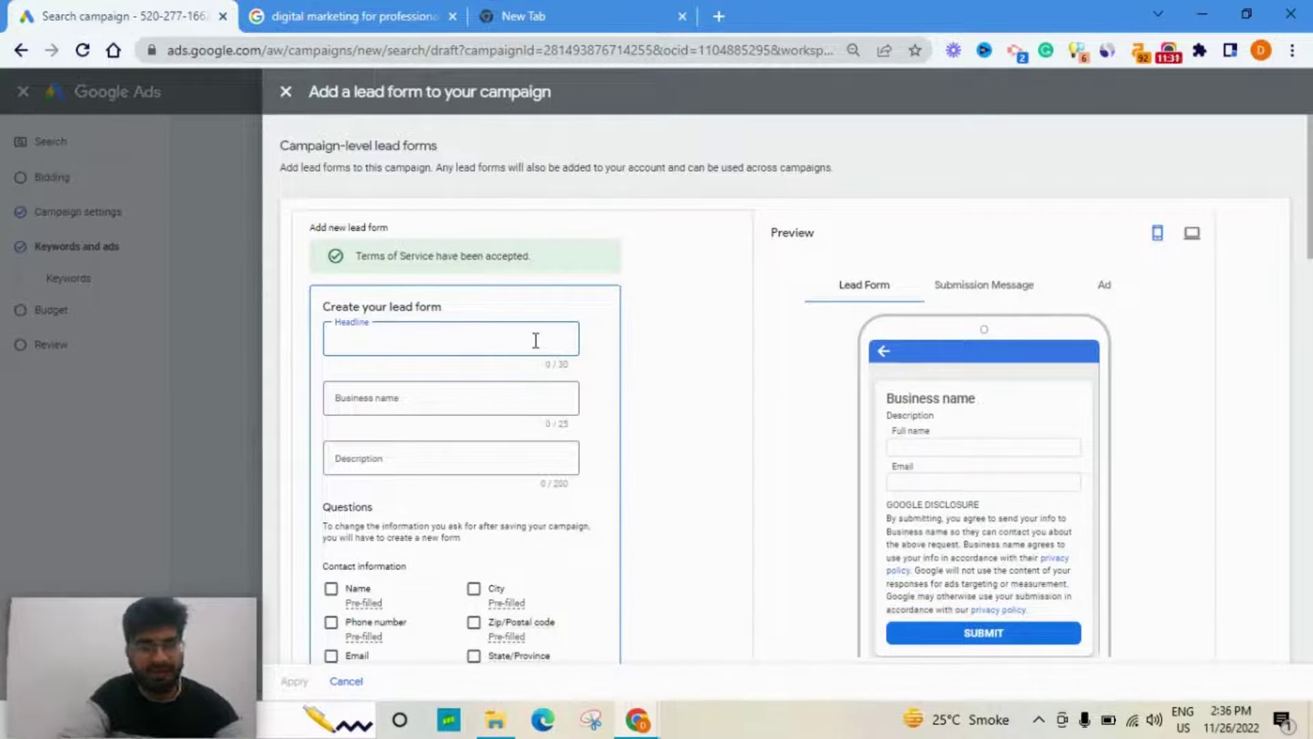
type("Le")
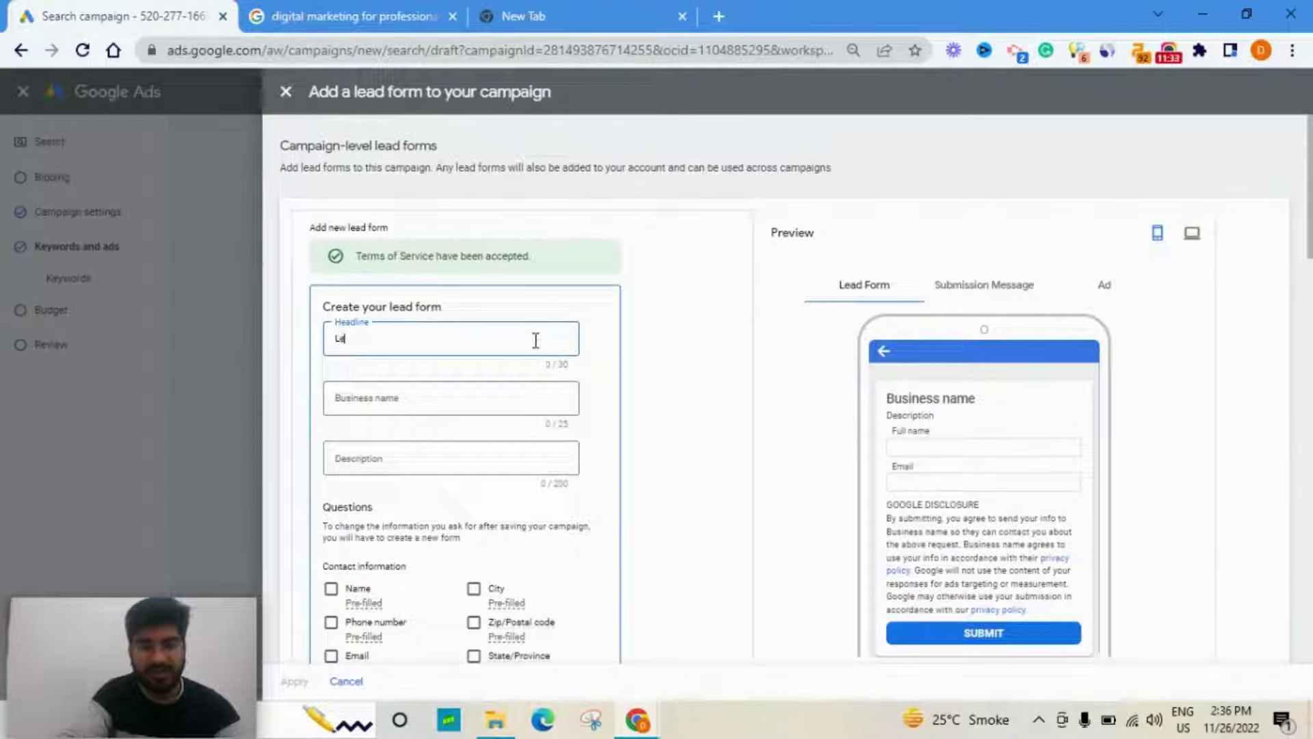
type("adn more")
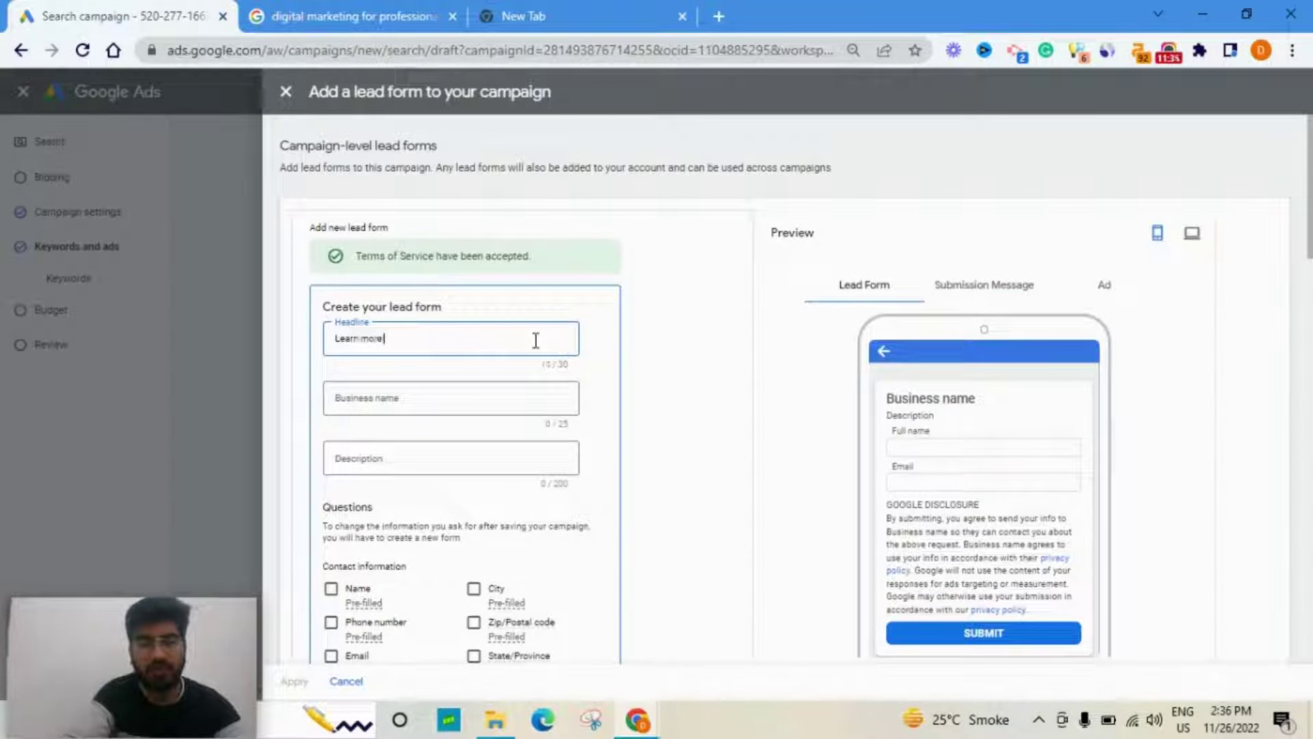
type(" about")
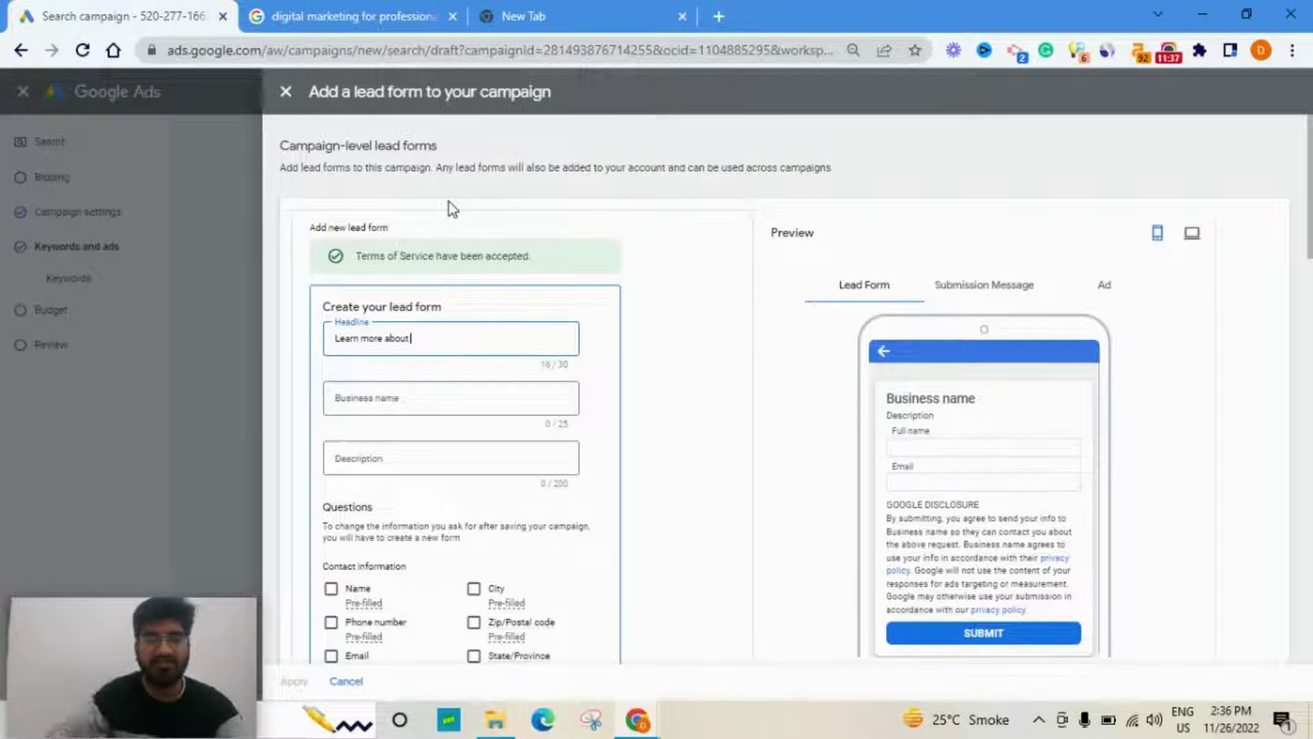
type(" Marketing")
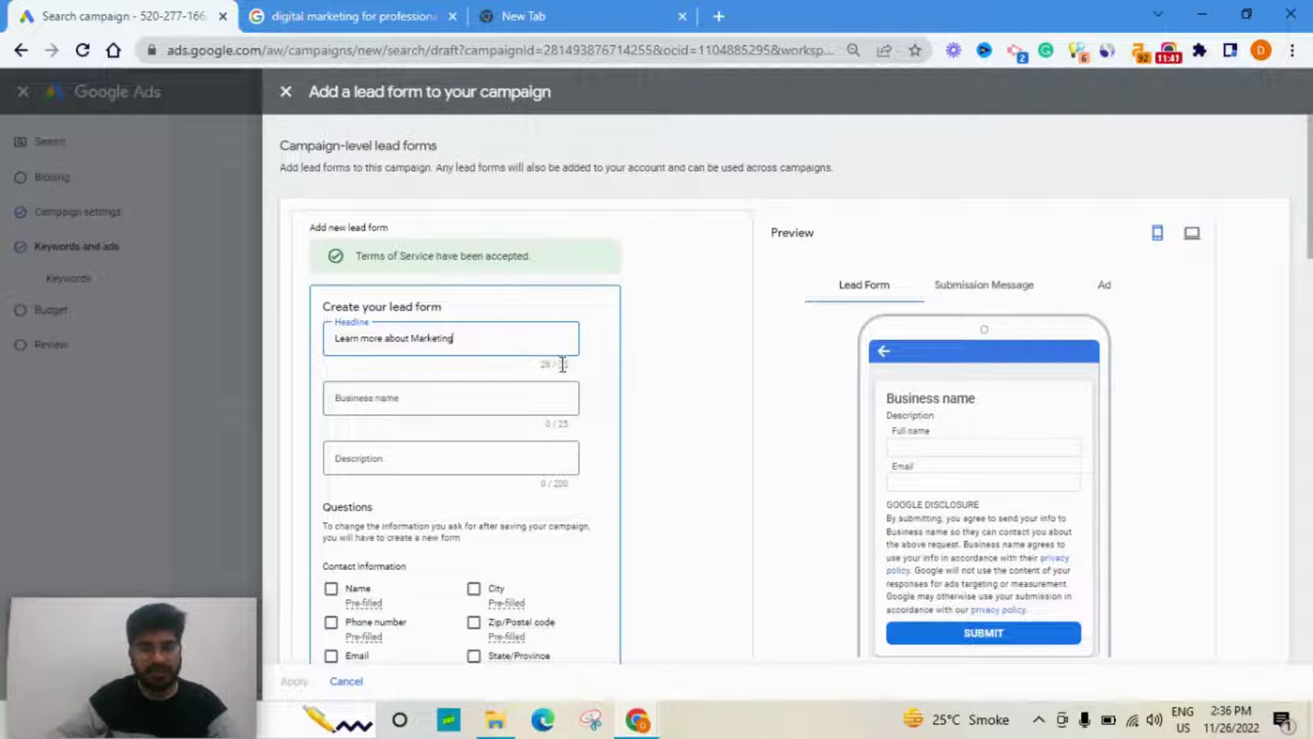
type("!")
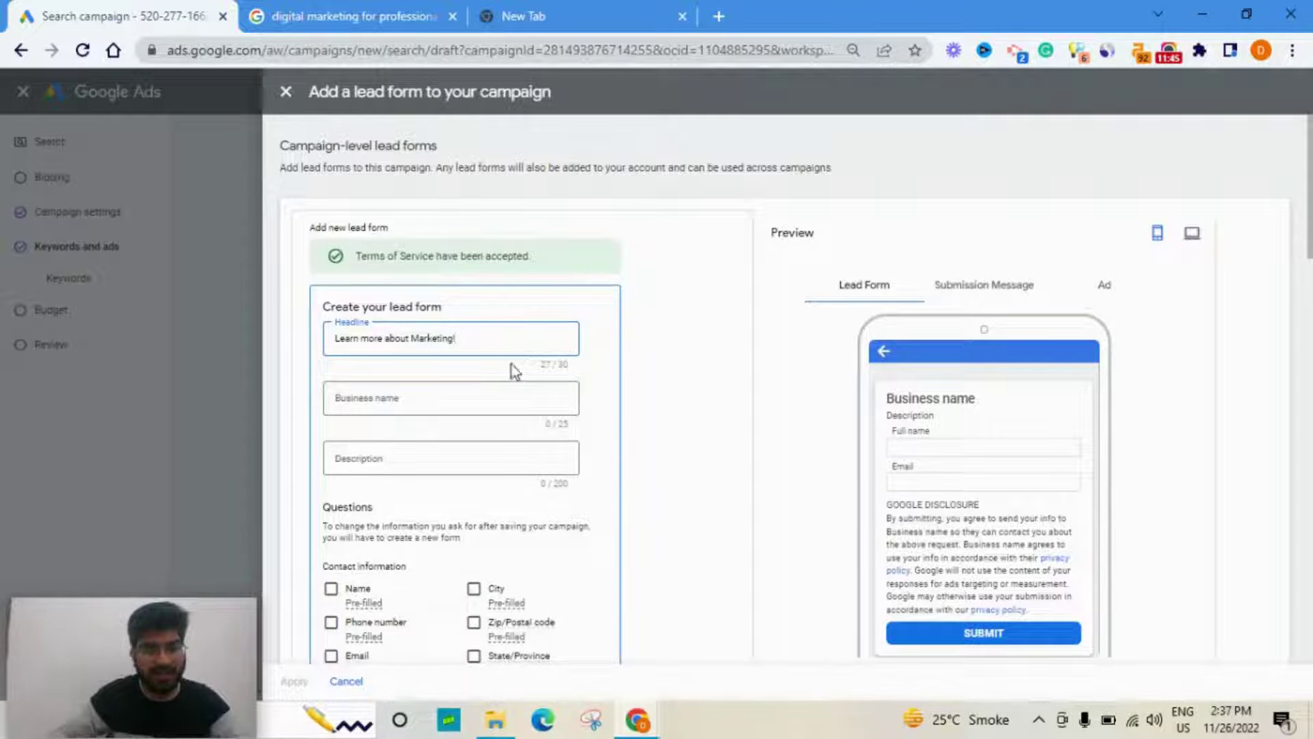
- Fill in the lead form's business name with the owner's full name followed by "Marketing"
left_click(453, 401)
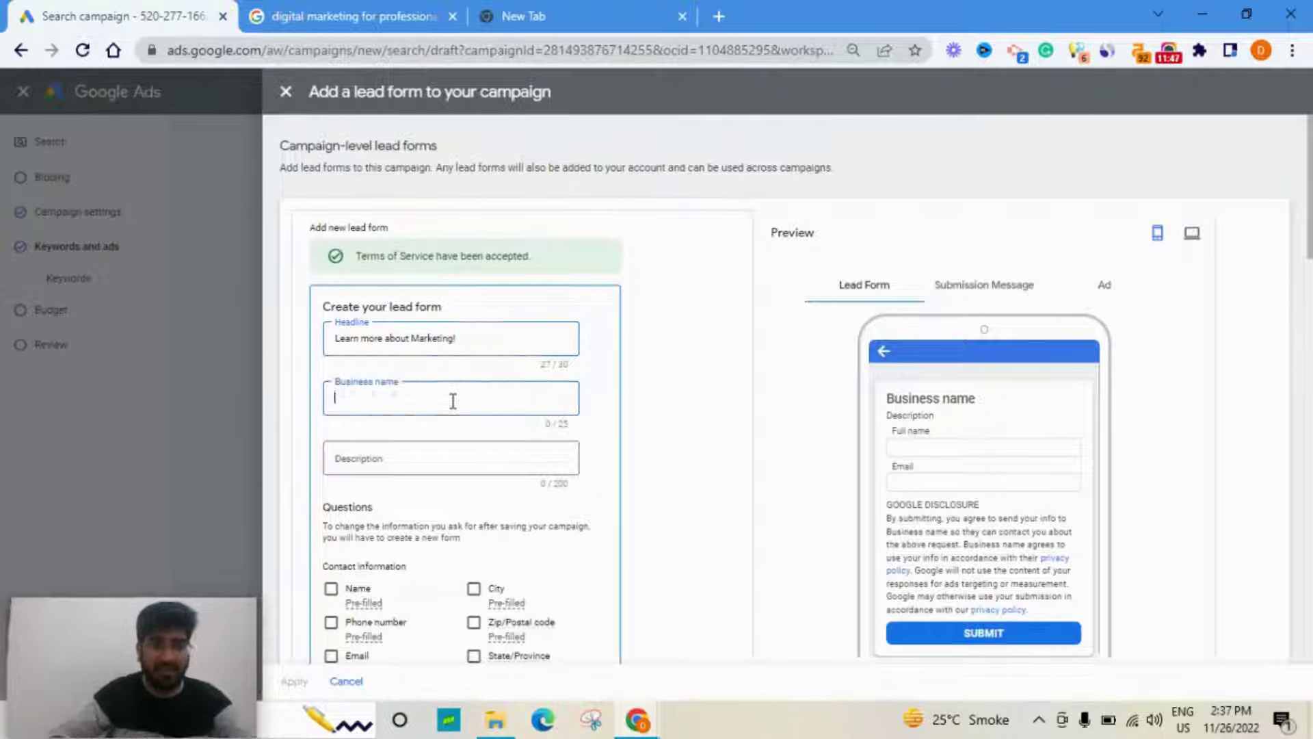
type("Deep")
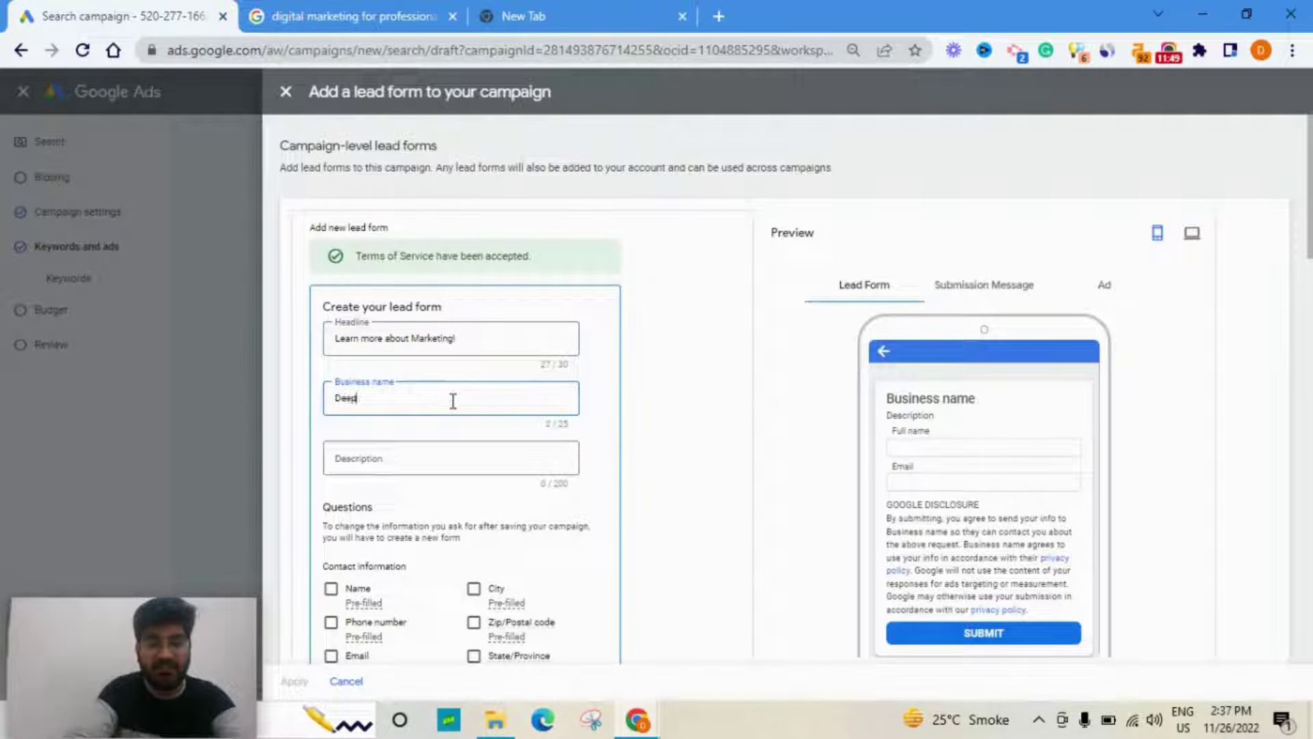
type("ak Kapoor M")
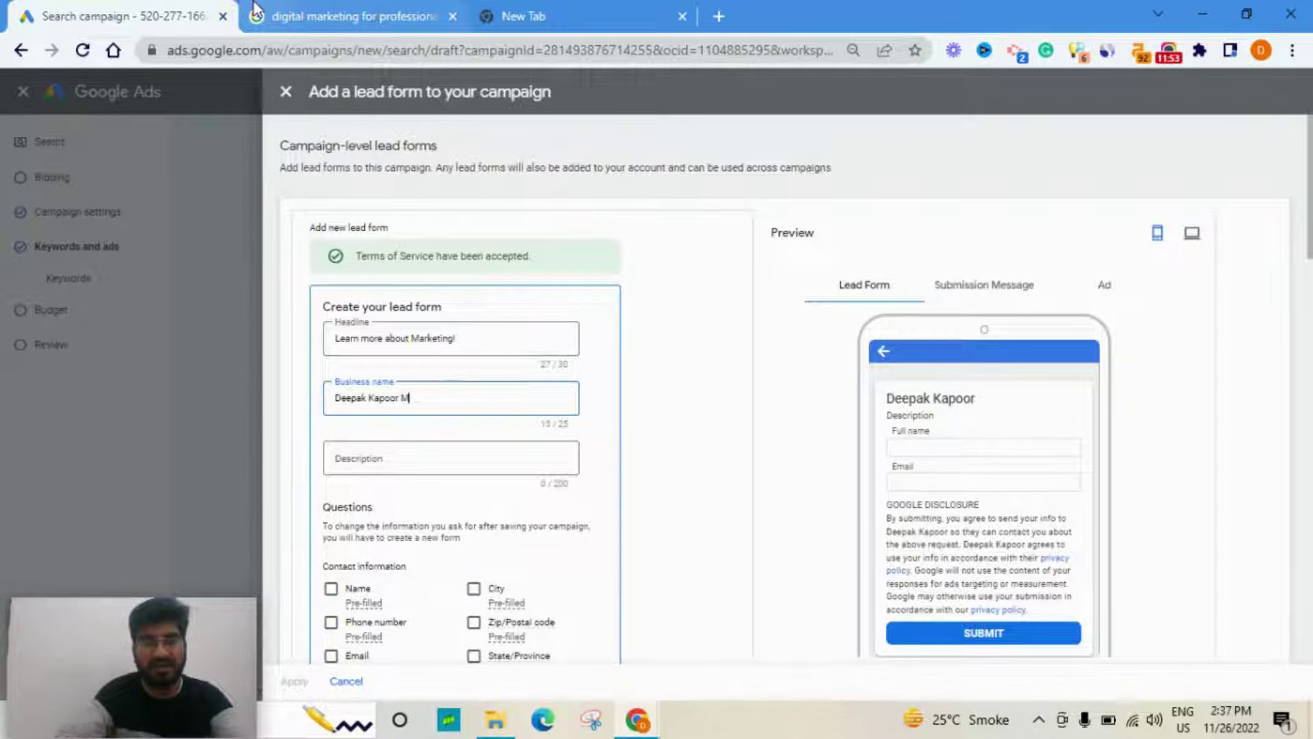
type("arketing")
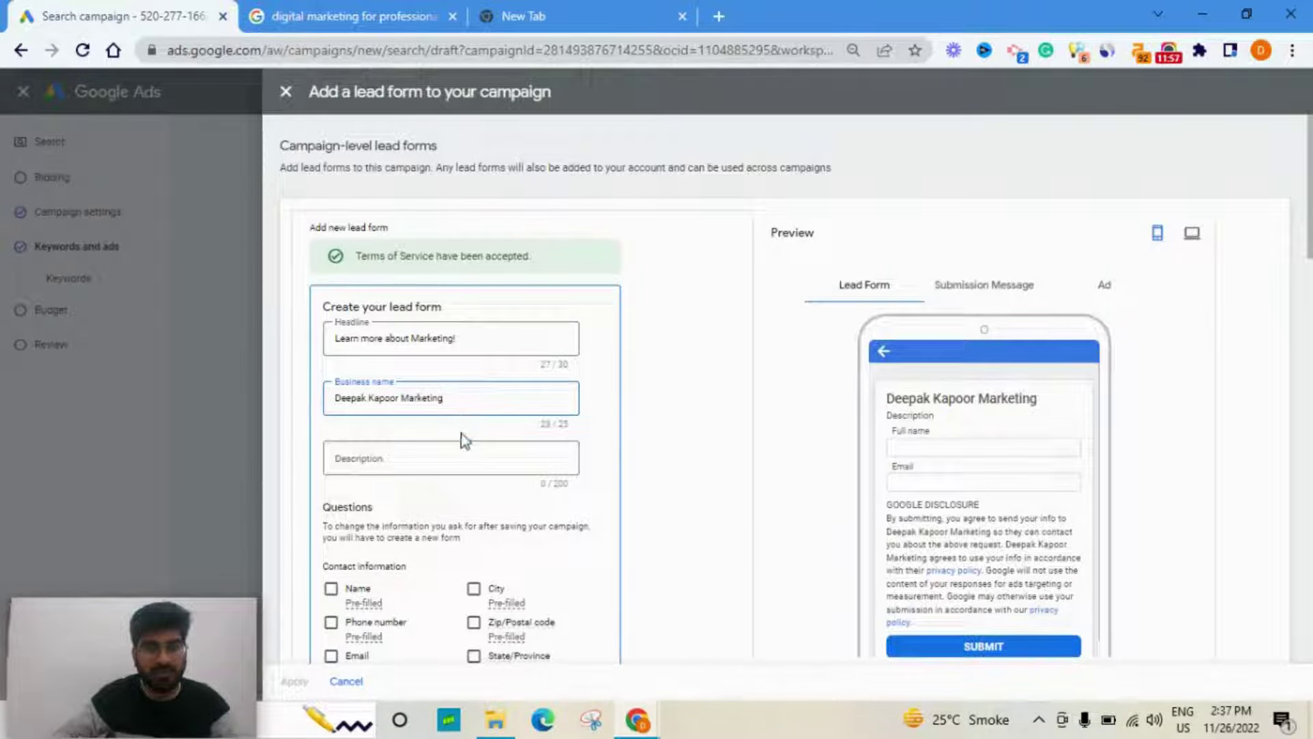
- Set the lead form's description to "If you want to 10X your business, please fill the form below." and check it in the preview
left_click(452, 463)
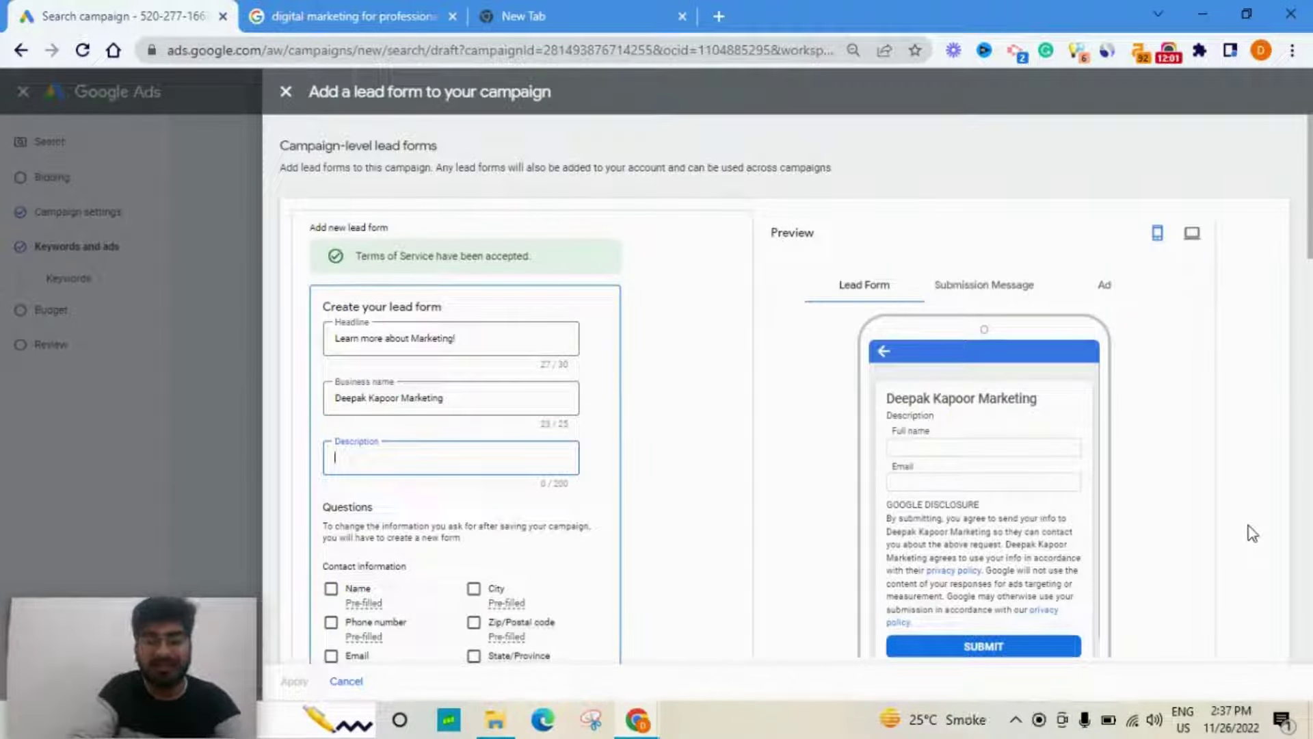
type("If yo")
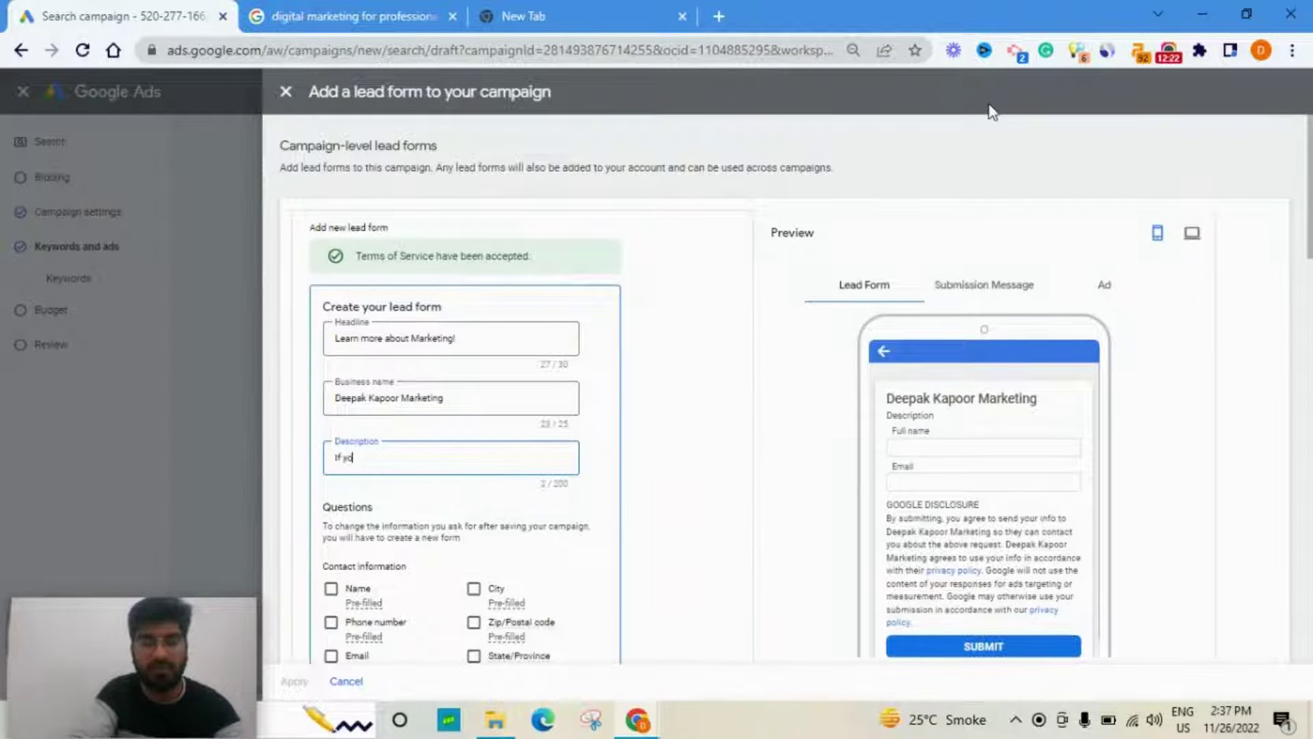
type("u  wan")
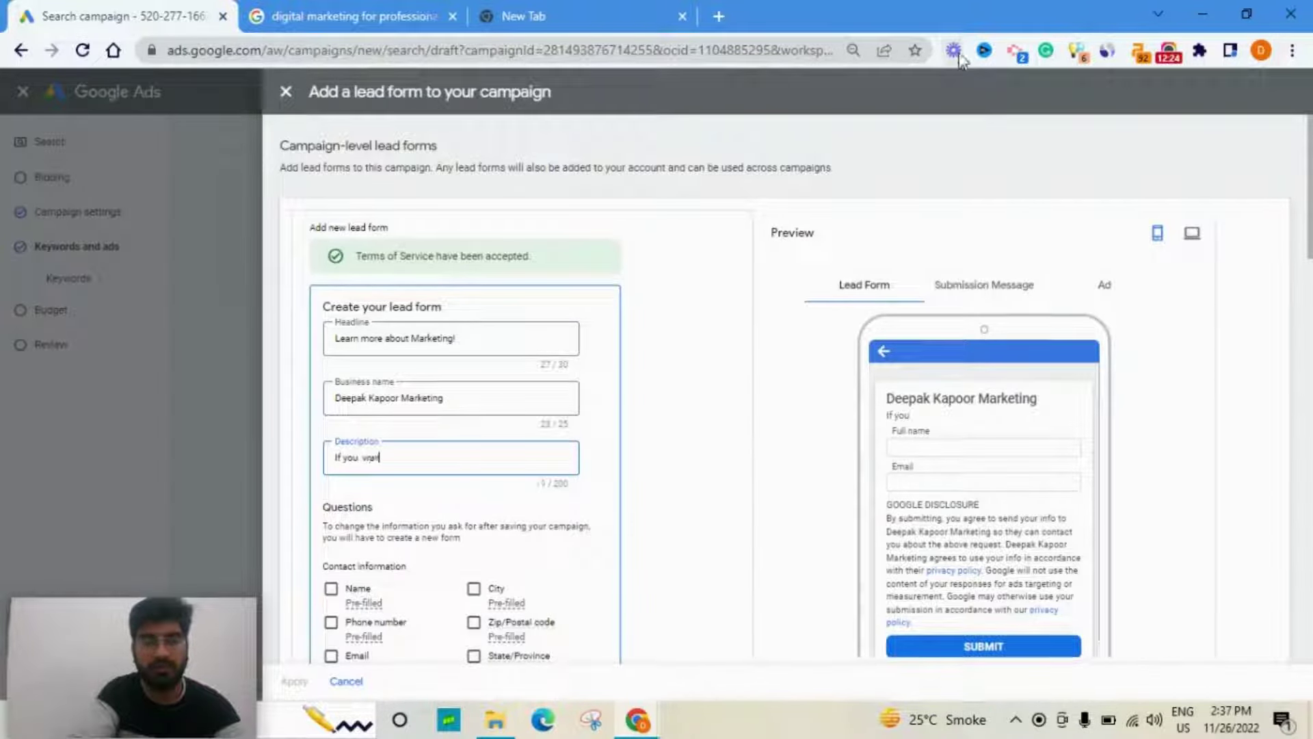
type("t to 10X")
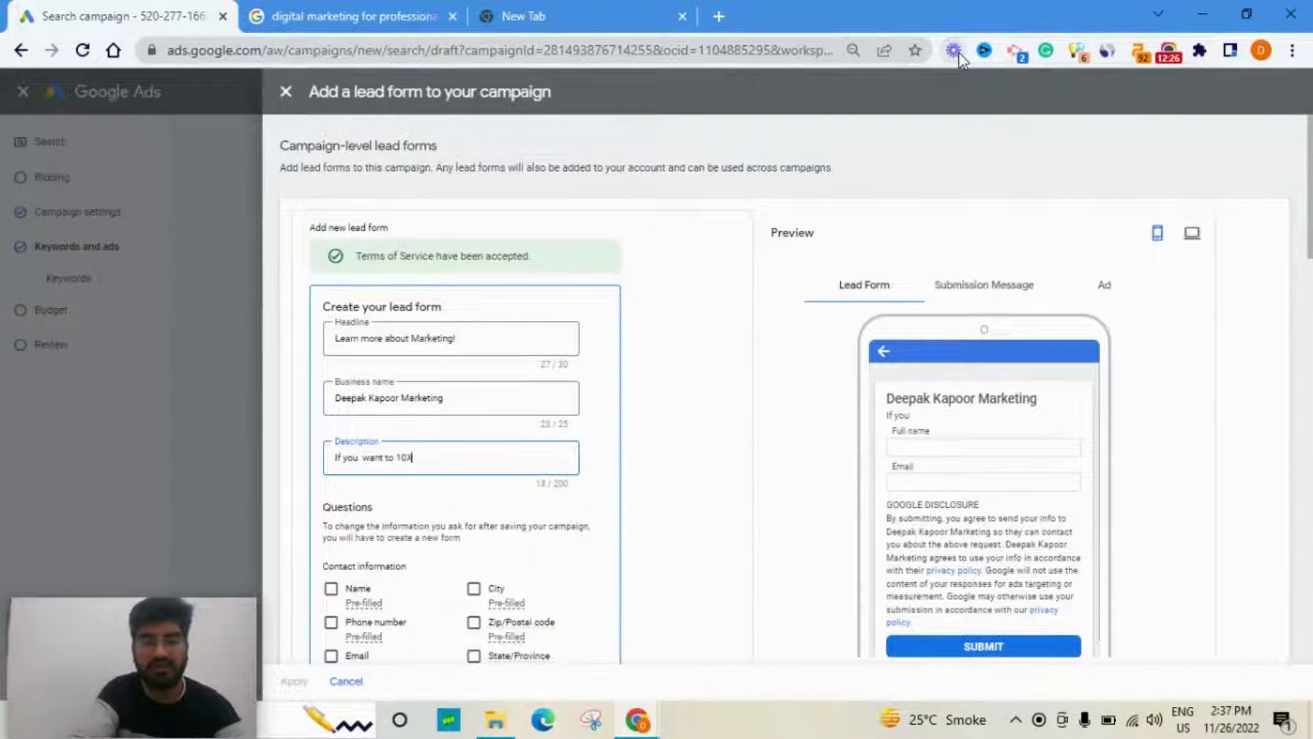
type(" your business, ")
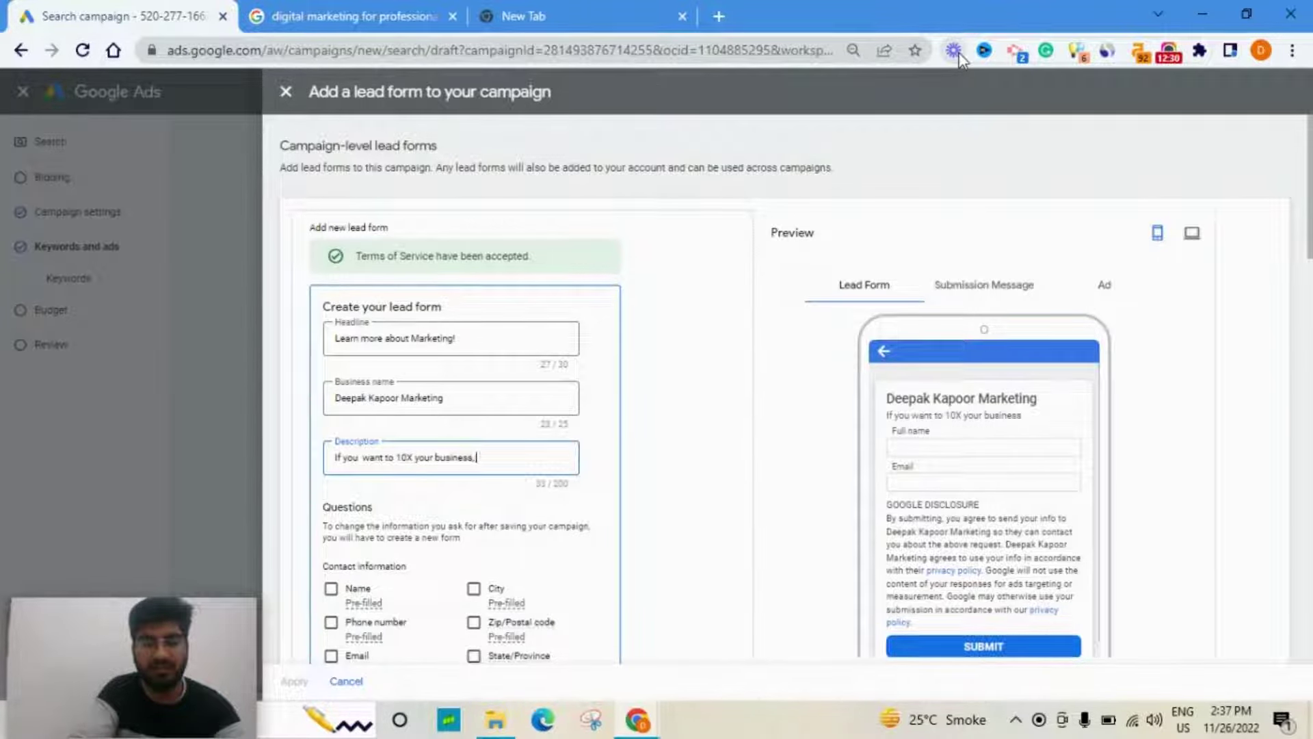
type("please f")
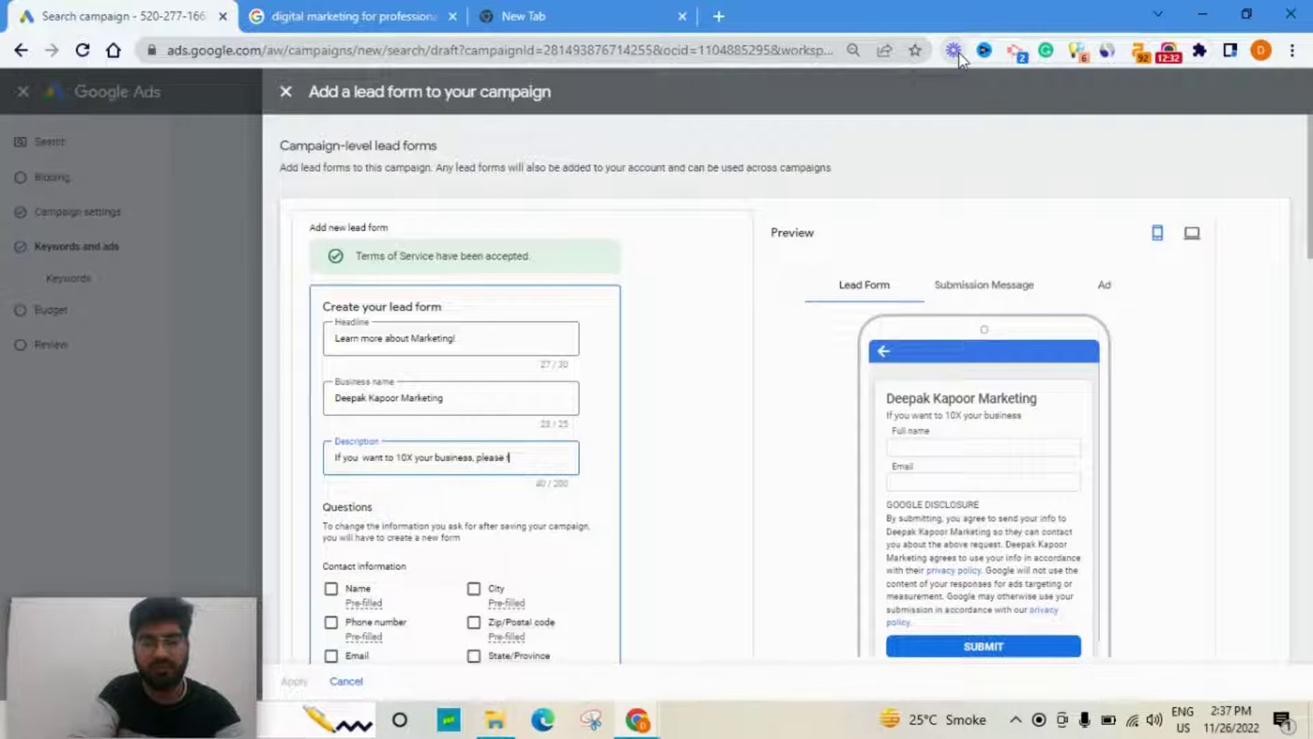
type("ill the")
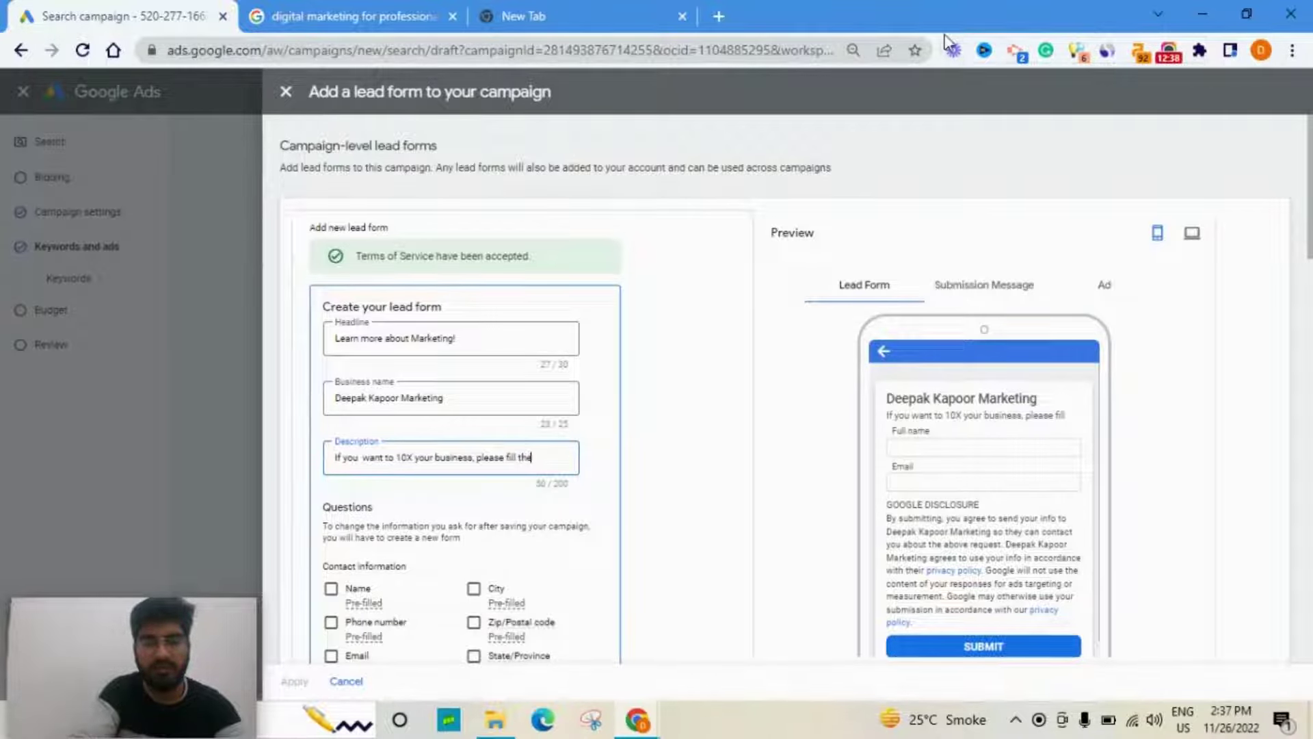
type(" form below")
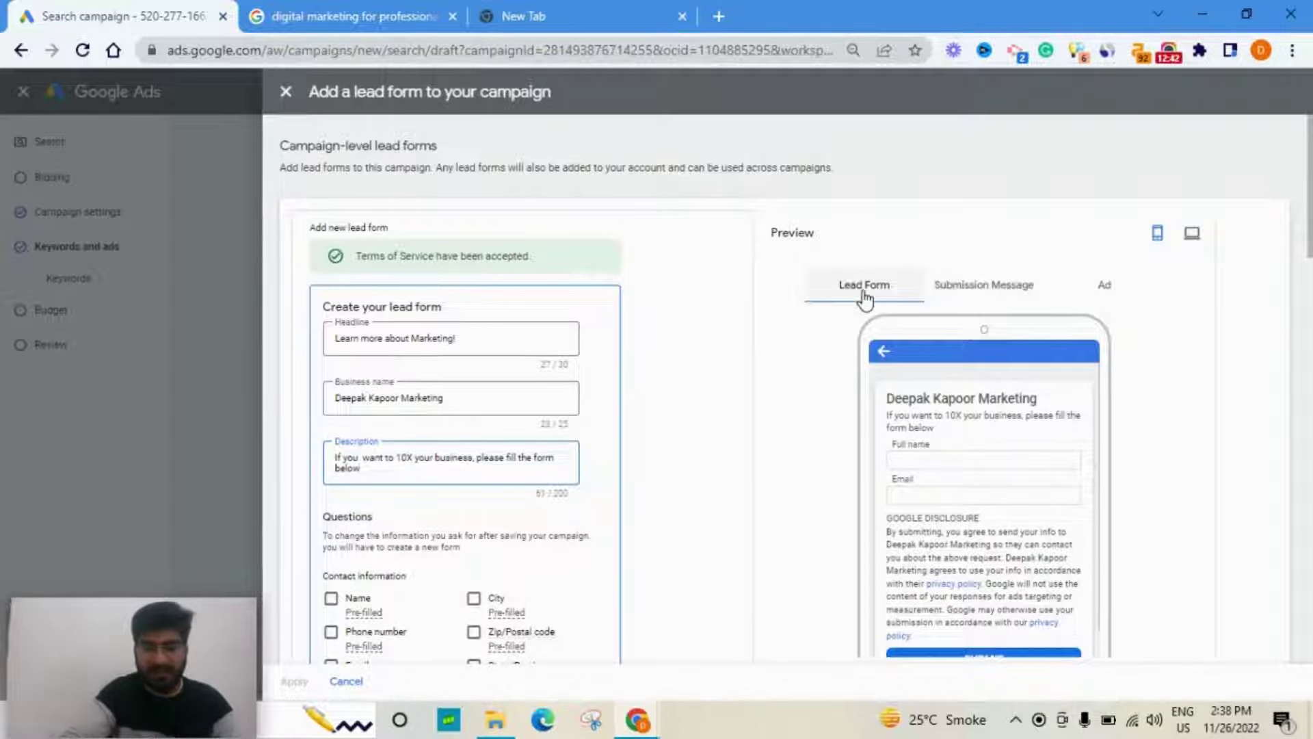
type(".")
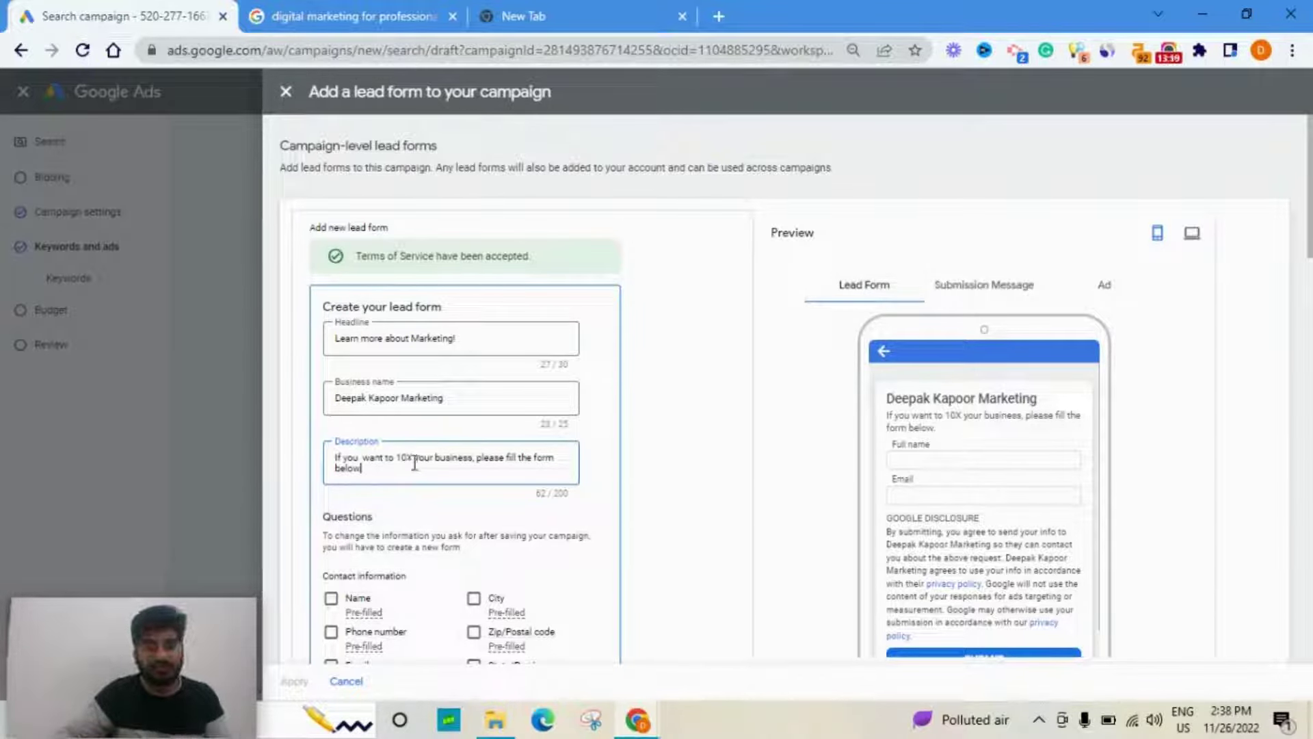
scroll(414, 463, "down", 2)
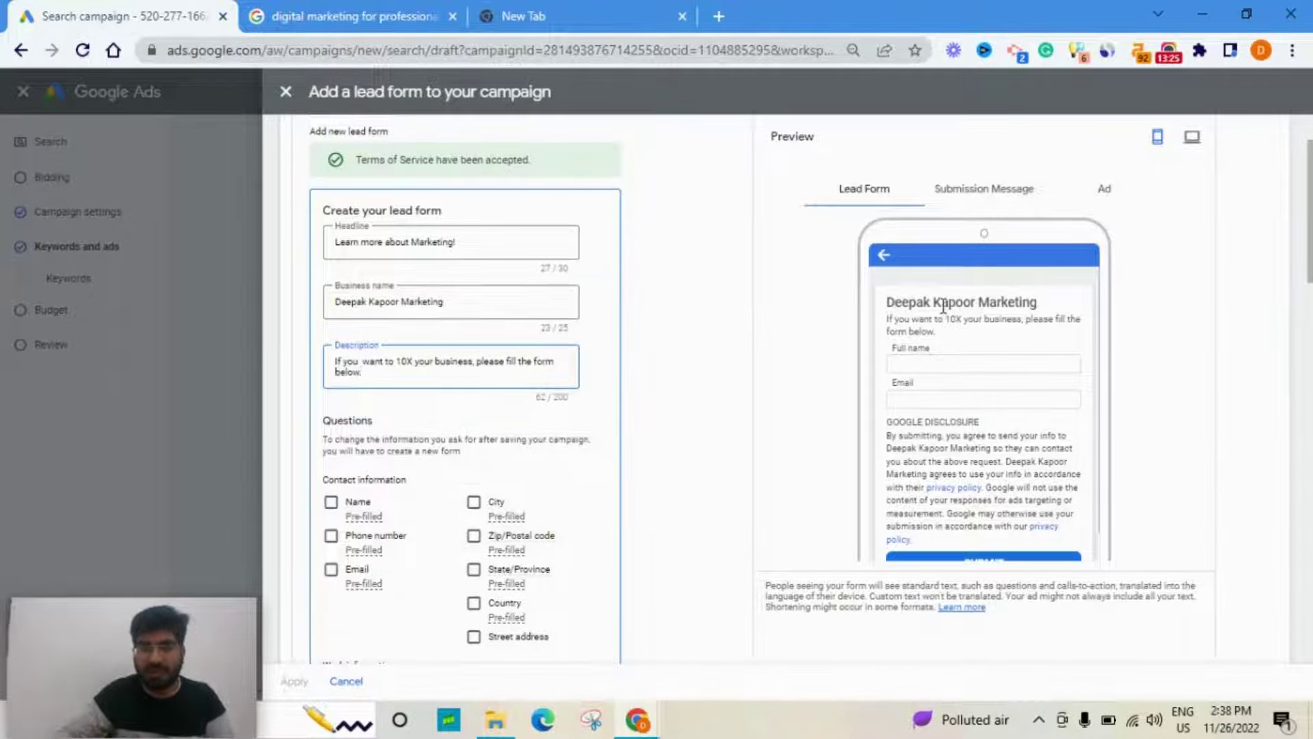
triple_click(897, 327)
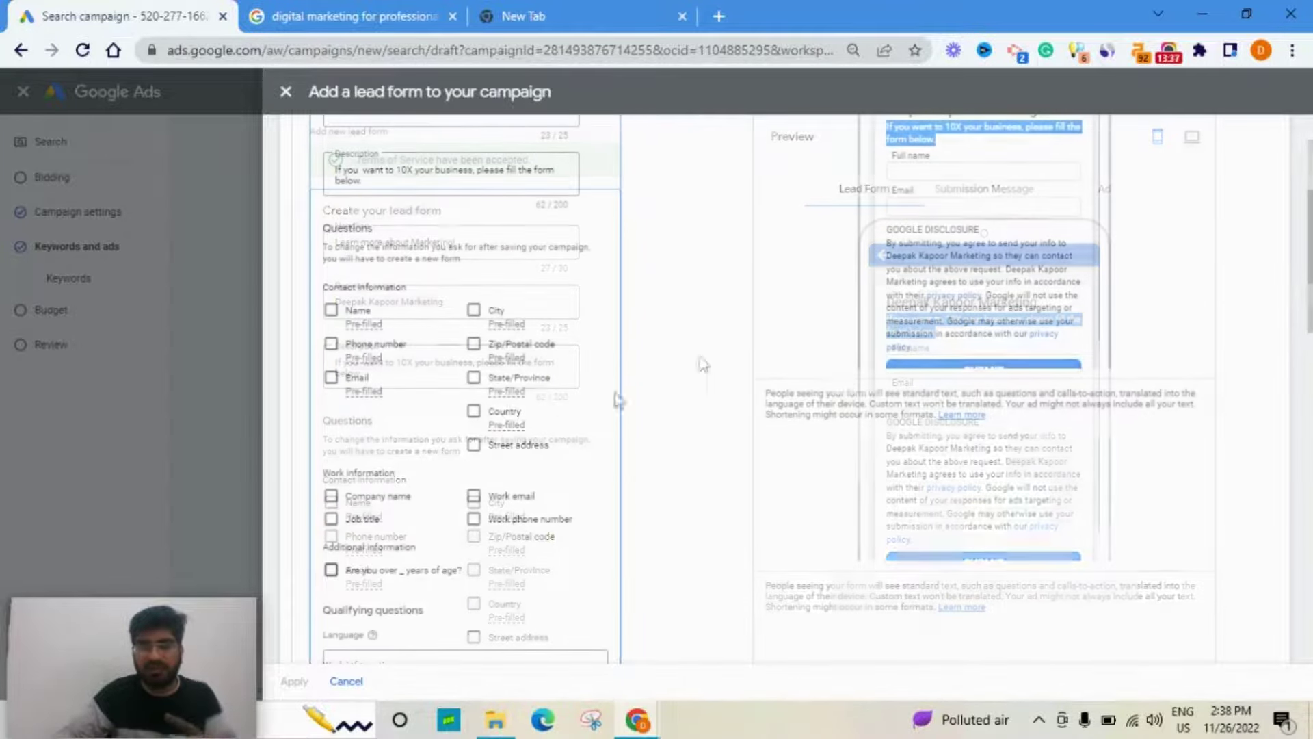
scroll(853, 376, "up", 3)
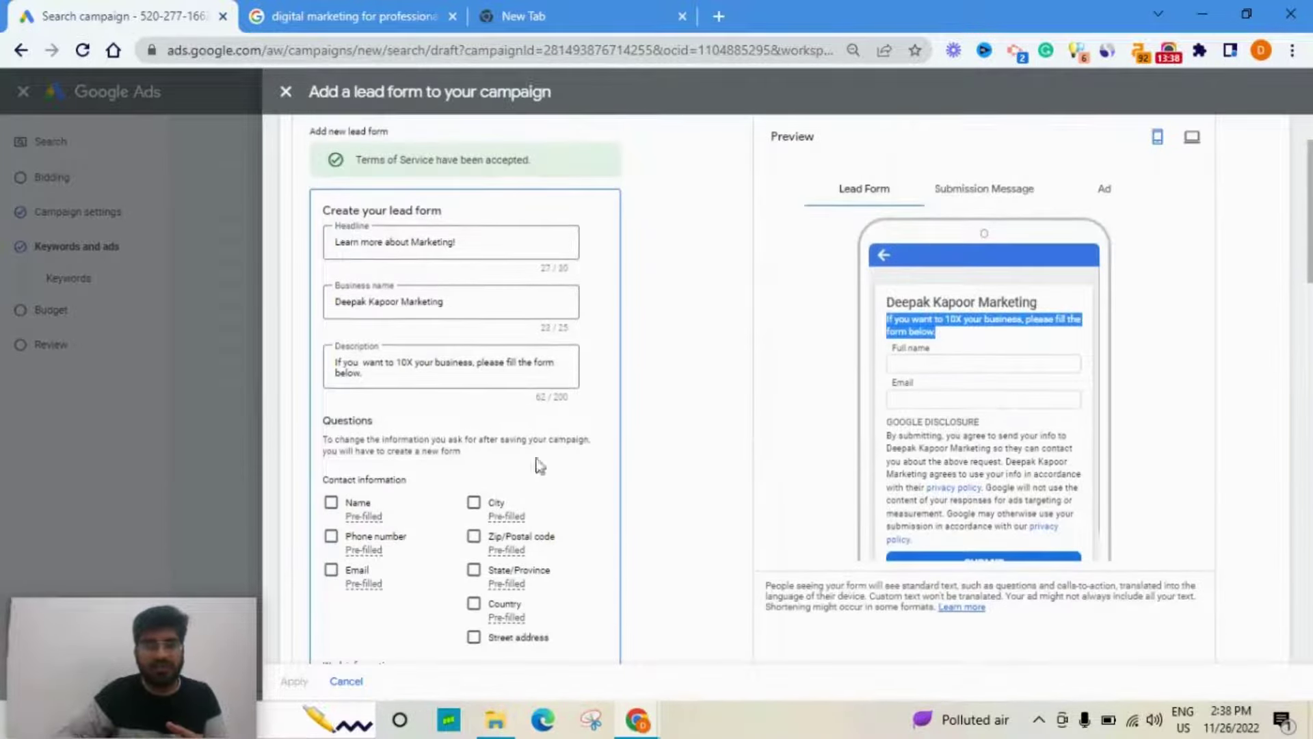
- Add the contact information questions Name (as full name), Email and Phone number to the lead form
left_click(331, 502)
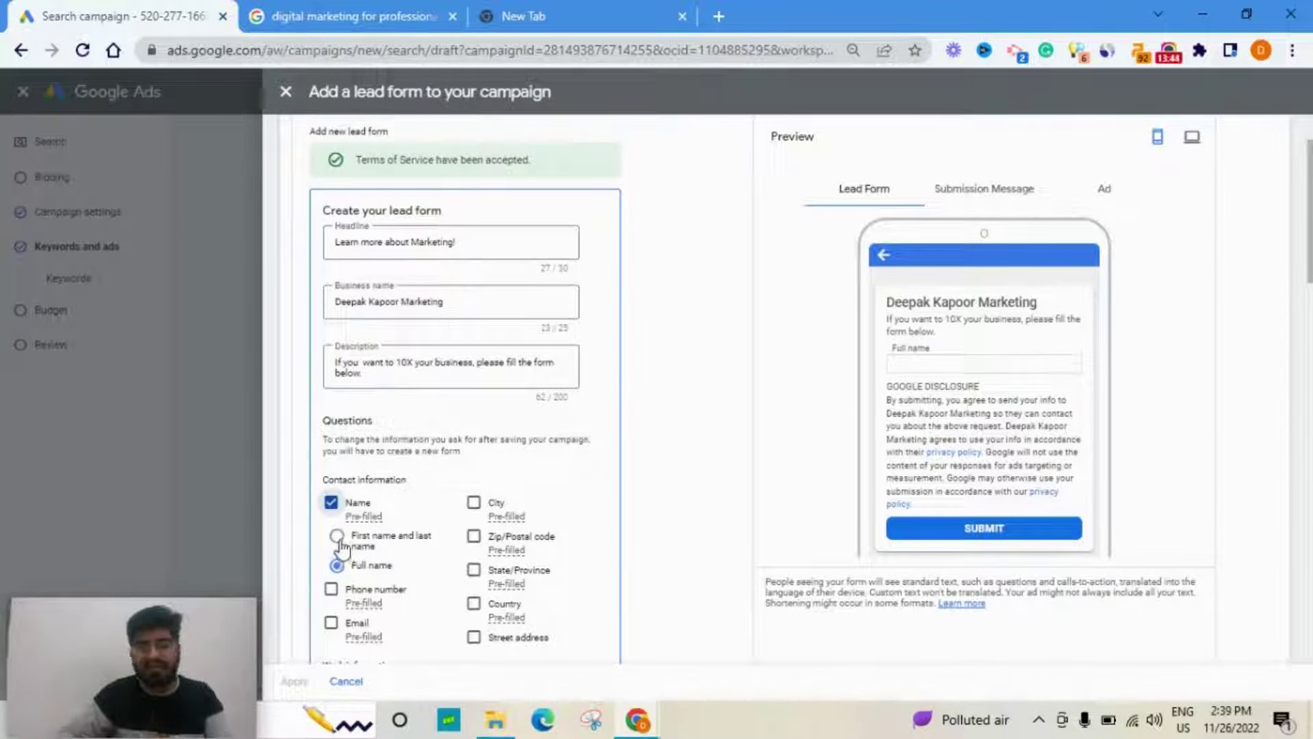
scroll(411, 502, "down", 3)
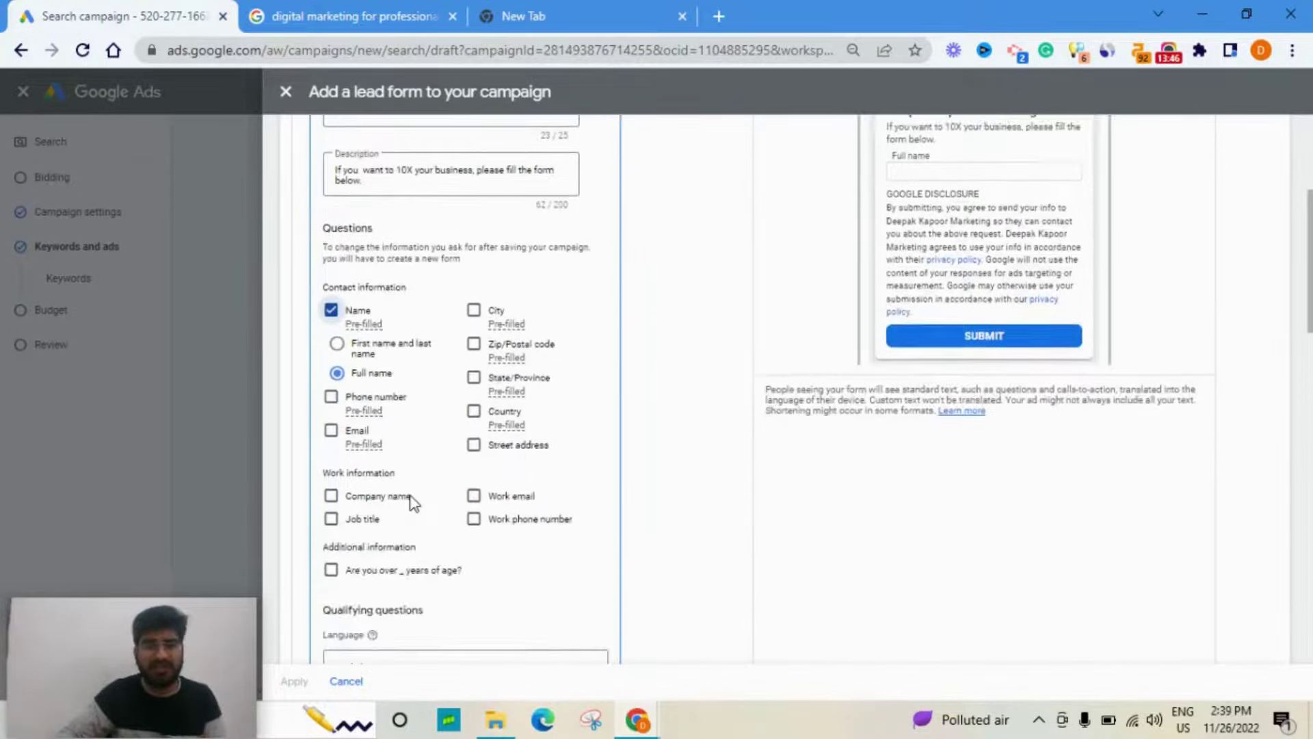
left_click(332, 432)
scroll(701, 375, "up", 1)
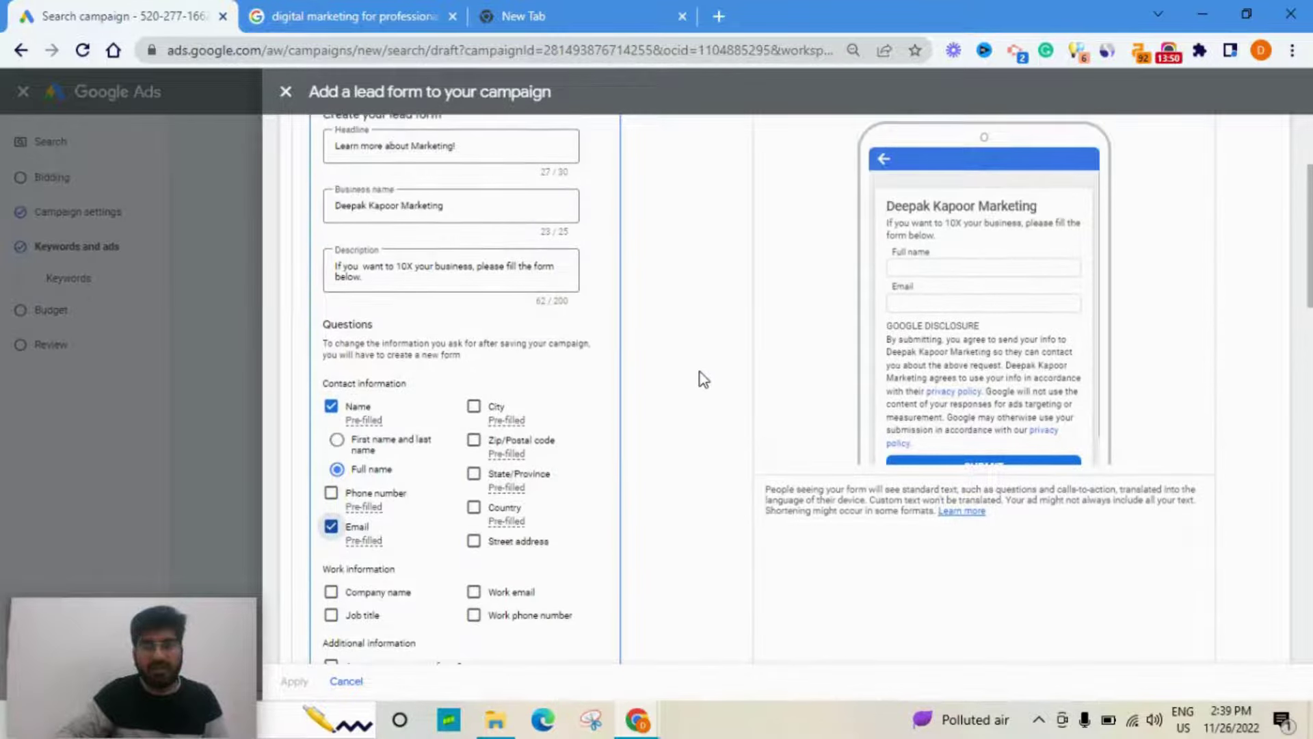
scroll(670, 381, "down", 1)
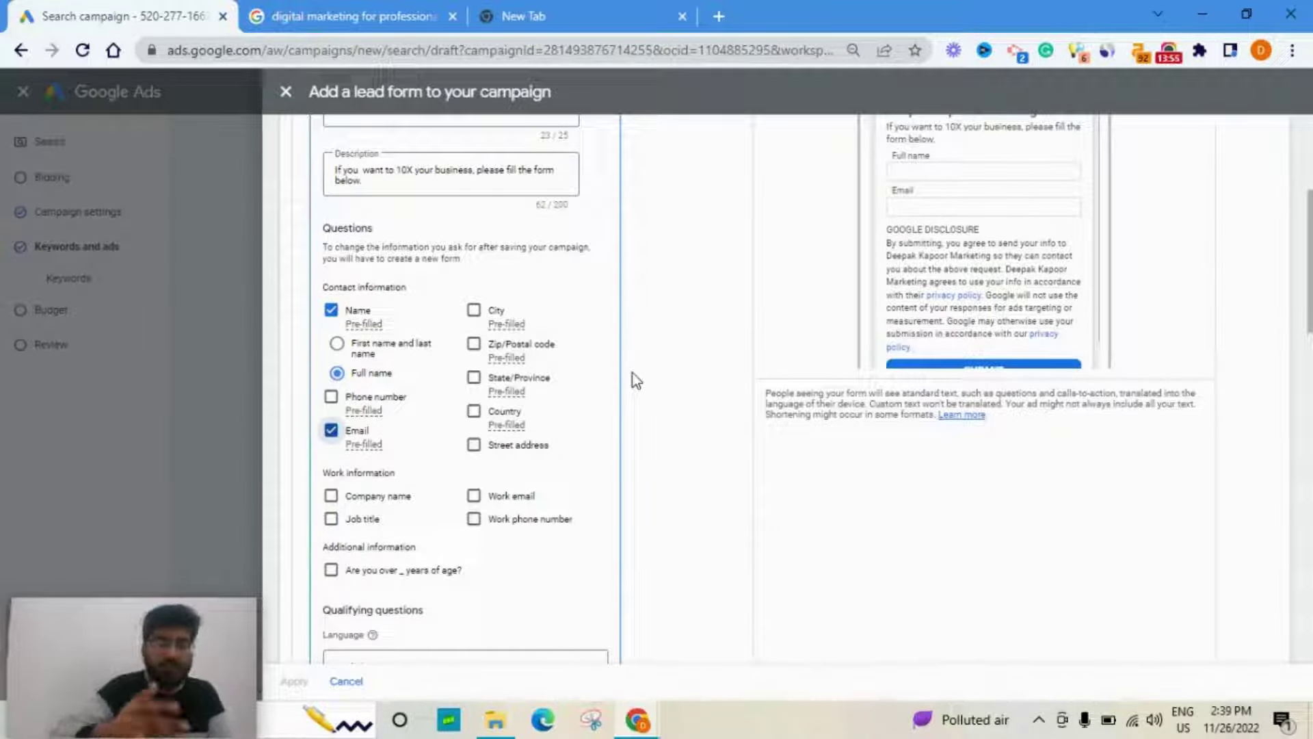
left_click(331, 398)
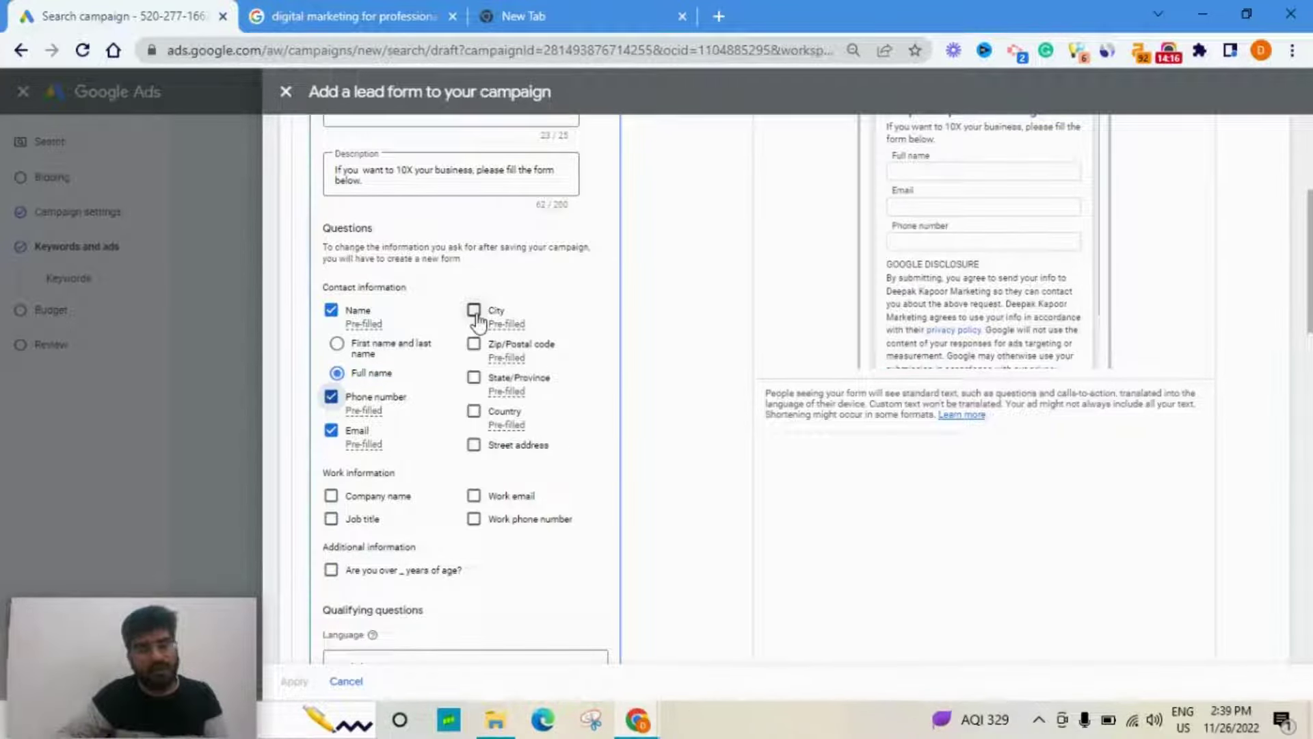
scroll(844, 300, "up", 1)
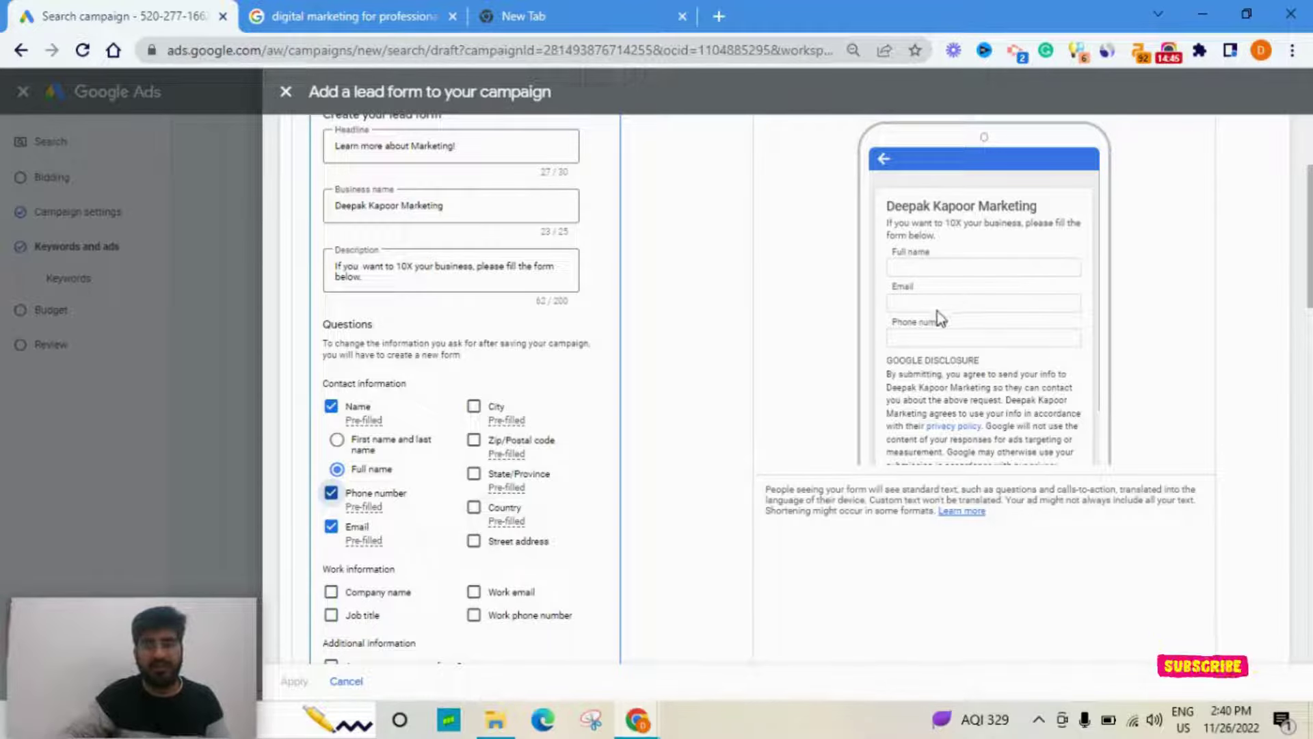
- Add the work information questions Company name, Job title and Work email to the lead form
scroll(520, 427, "down", 2)
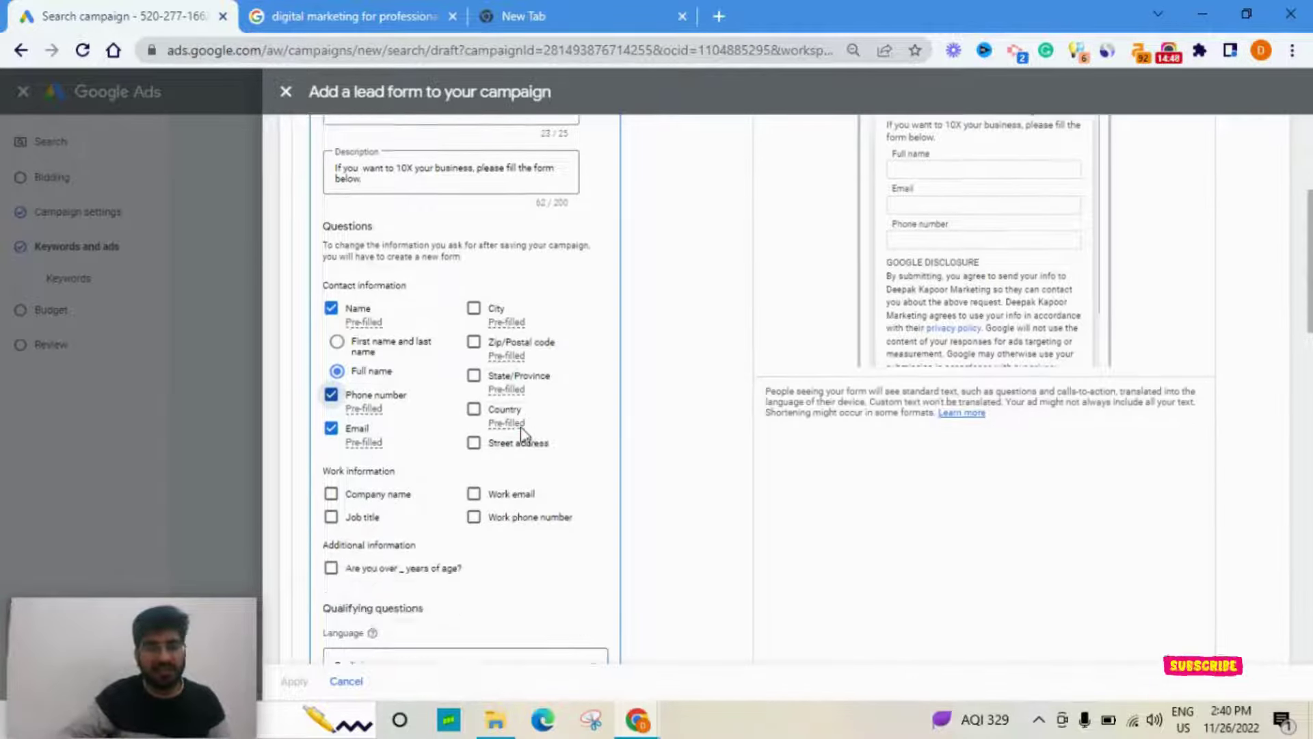
scroll(520, 426, "down", 1)
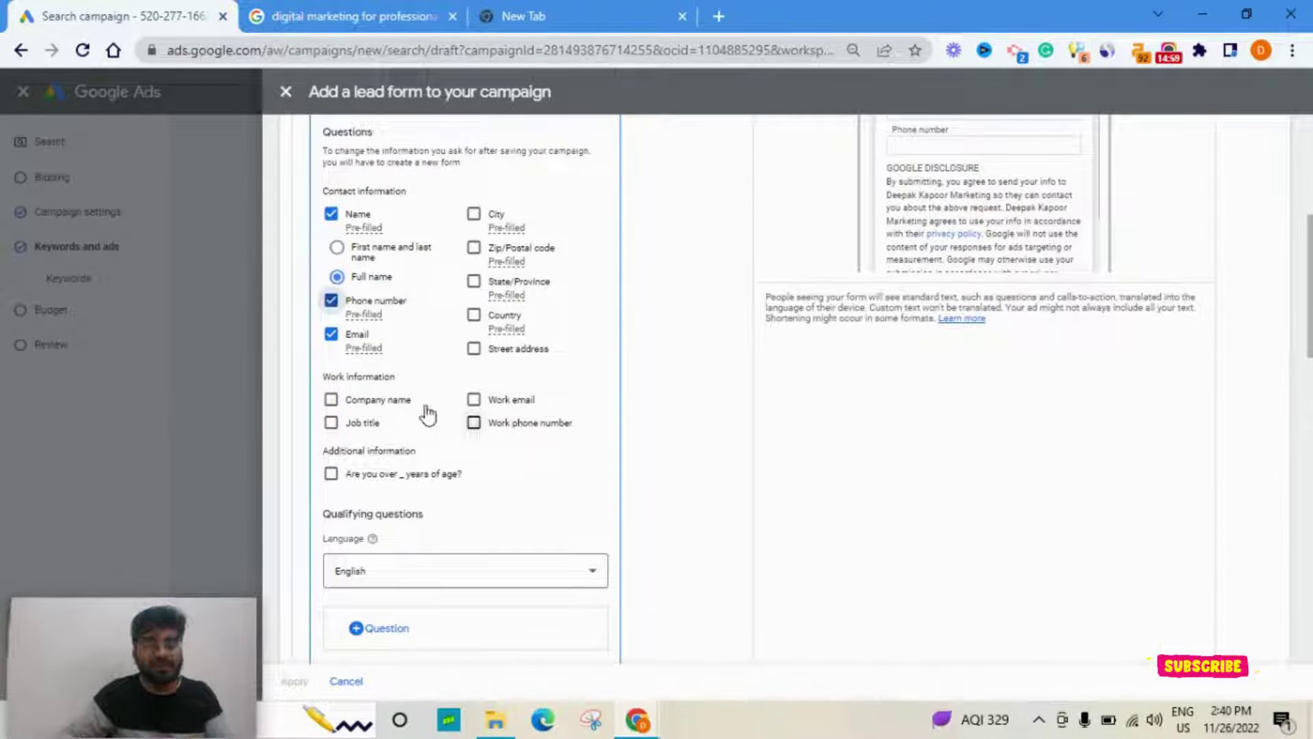
left_click(378, 404)
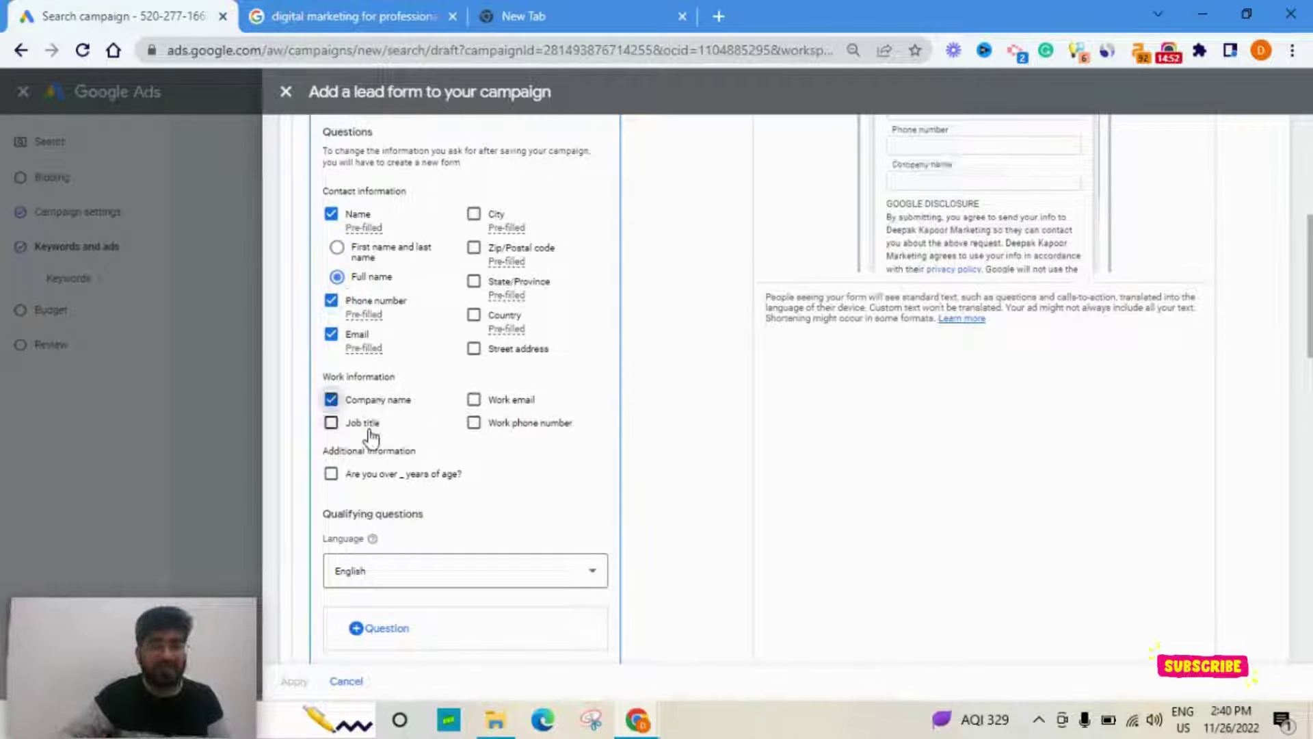
left_click(492, 406)
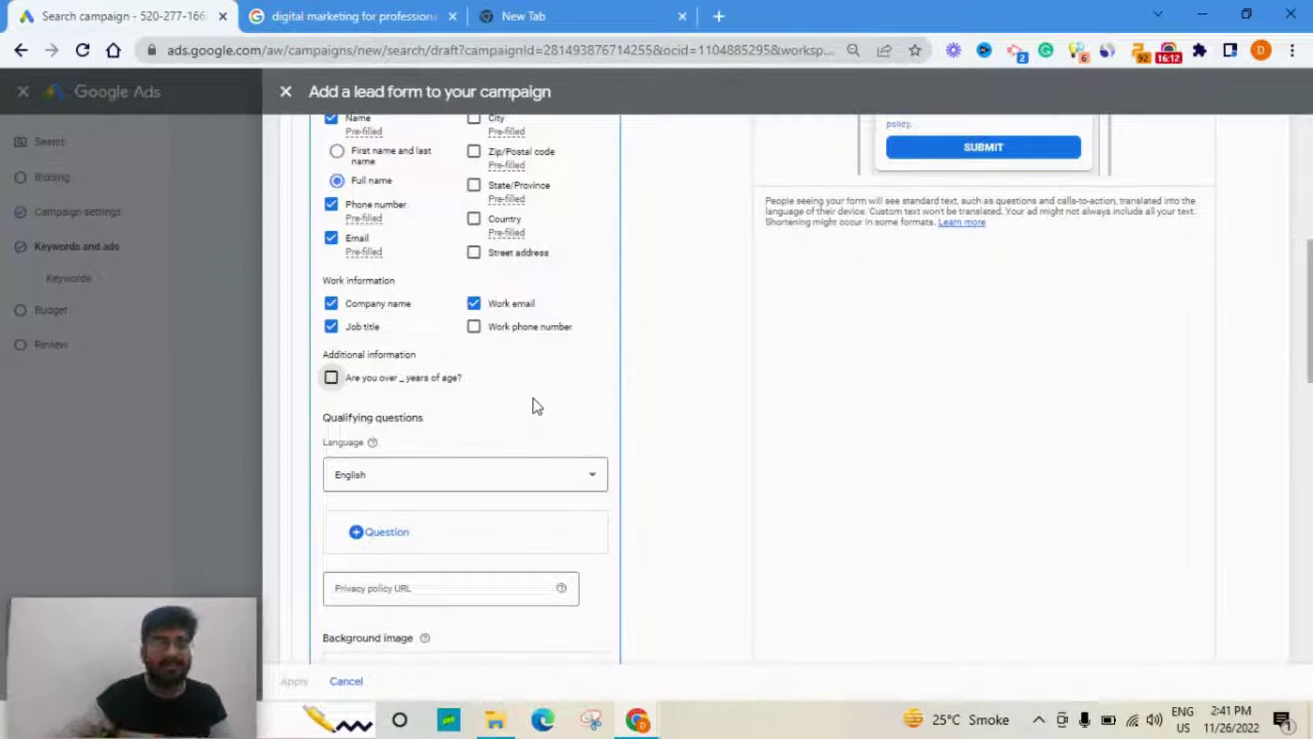
- Add the additional question asking whether the person is over 27 years of age, and check it in the form preview
left_click(332, 379)
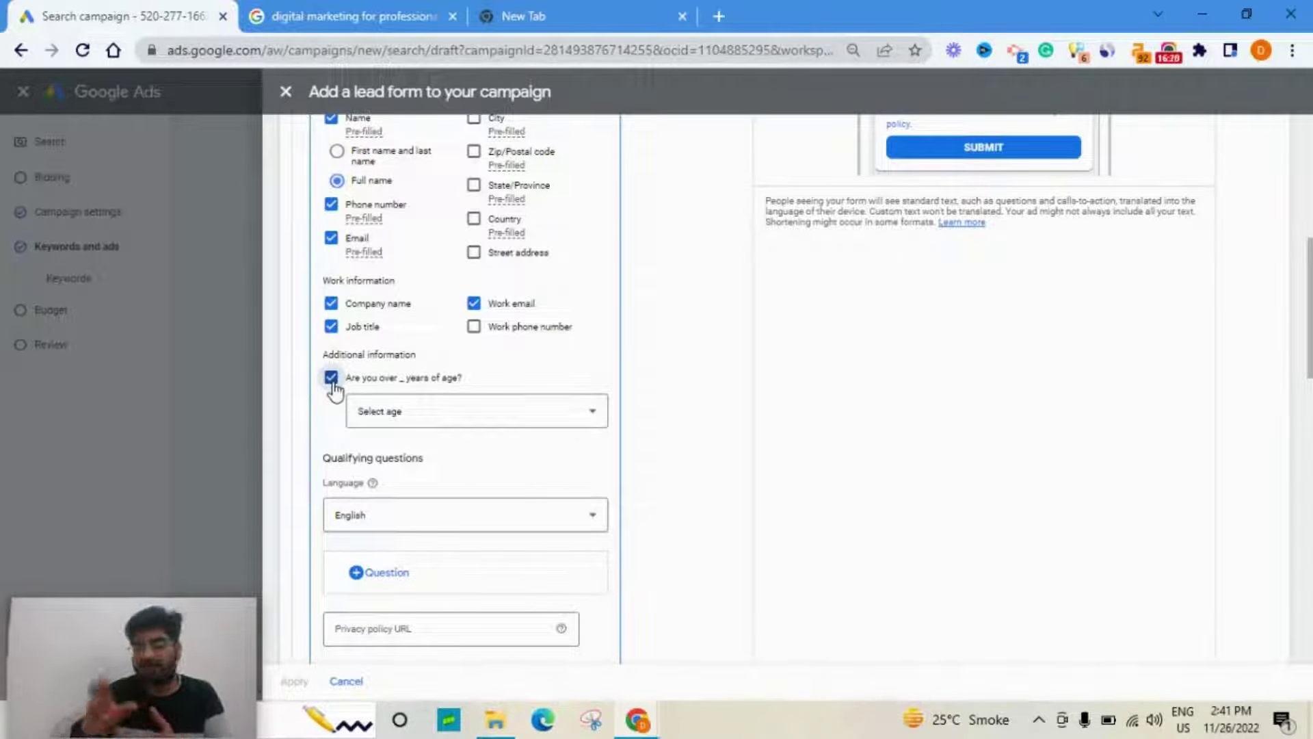
scroll(335, 393, "up", 1)
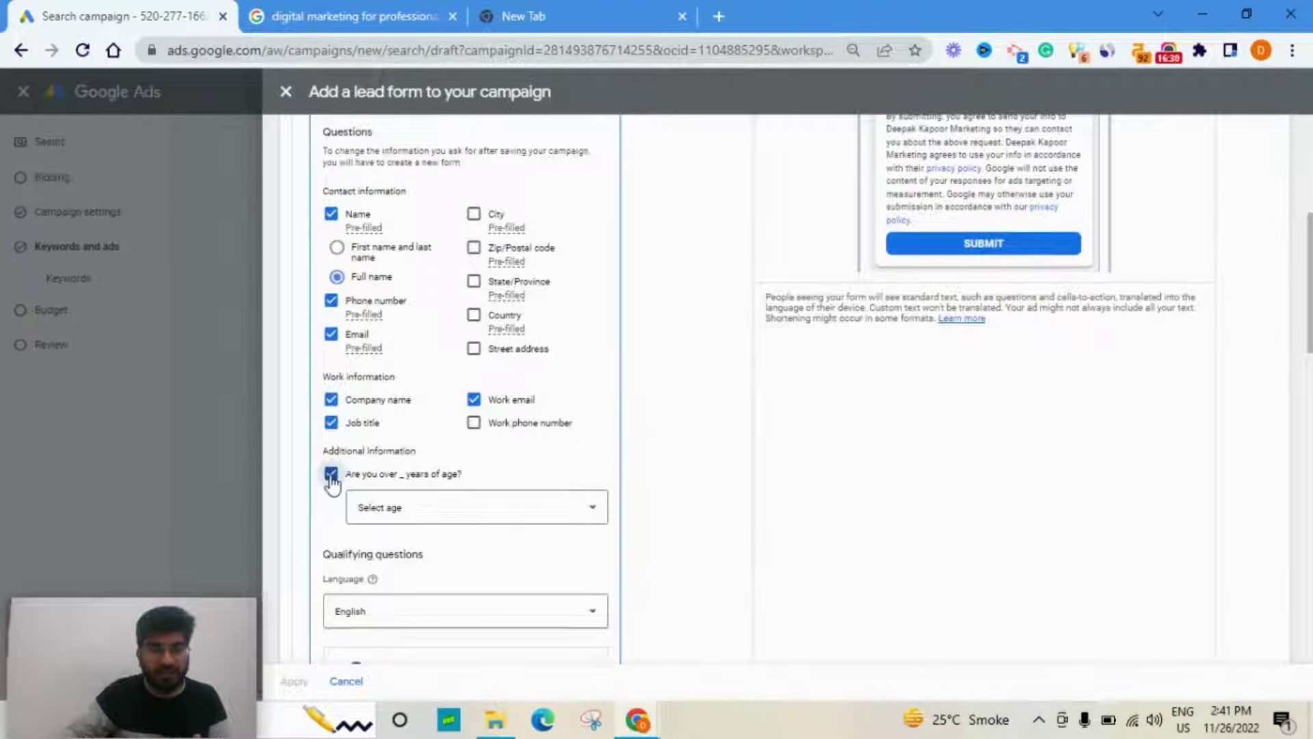
left_click(445, 511)
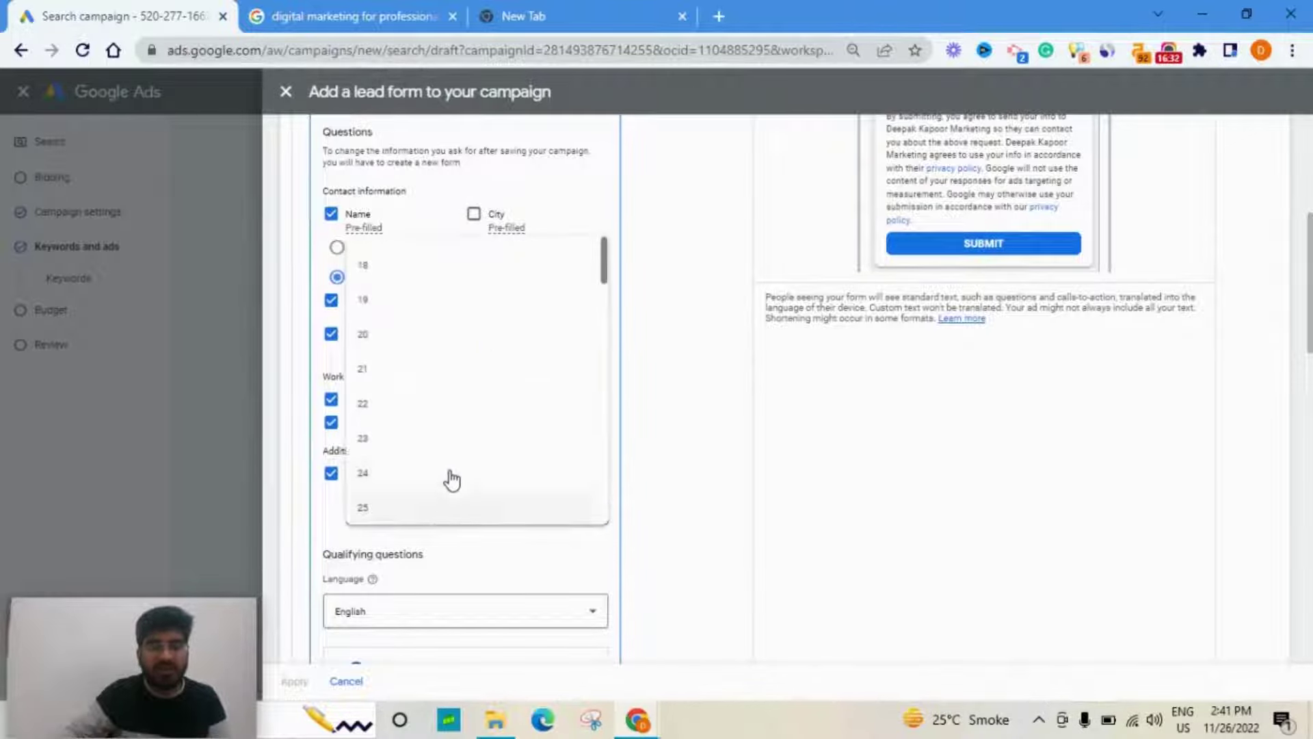
scroll(448, 472, "down", 4)
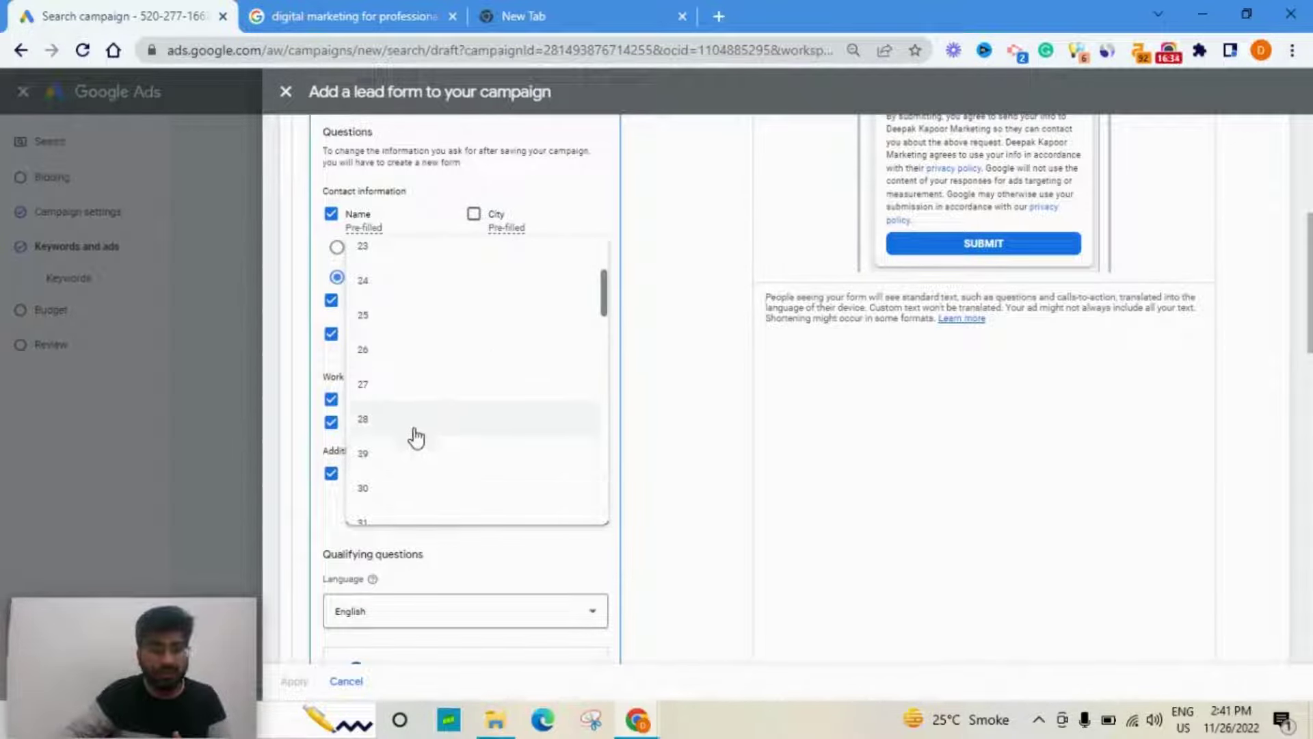
left_click(540, 384)
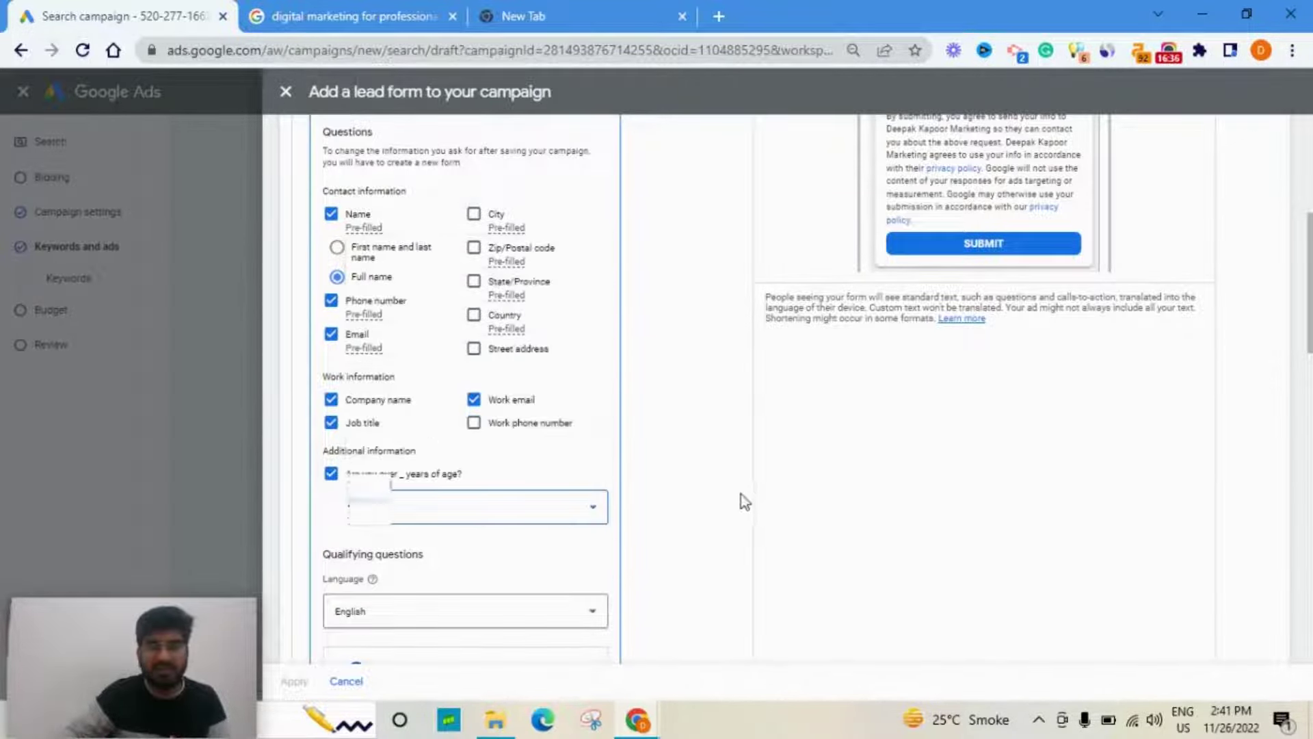
scroll(1026, 402, "up", 4)
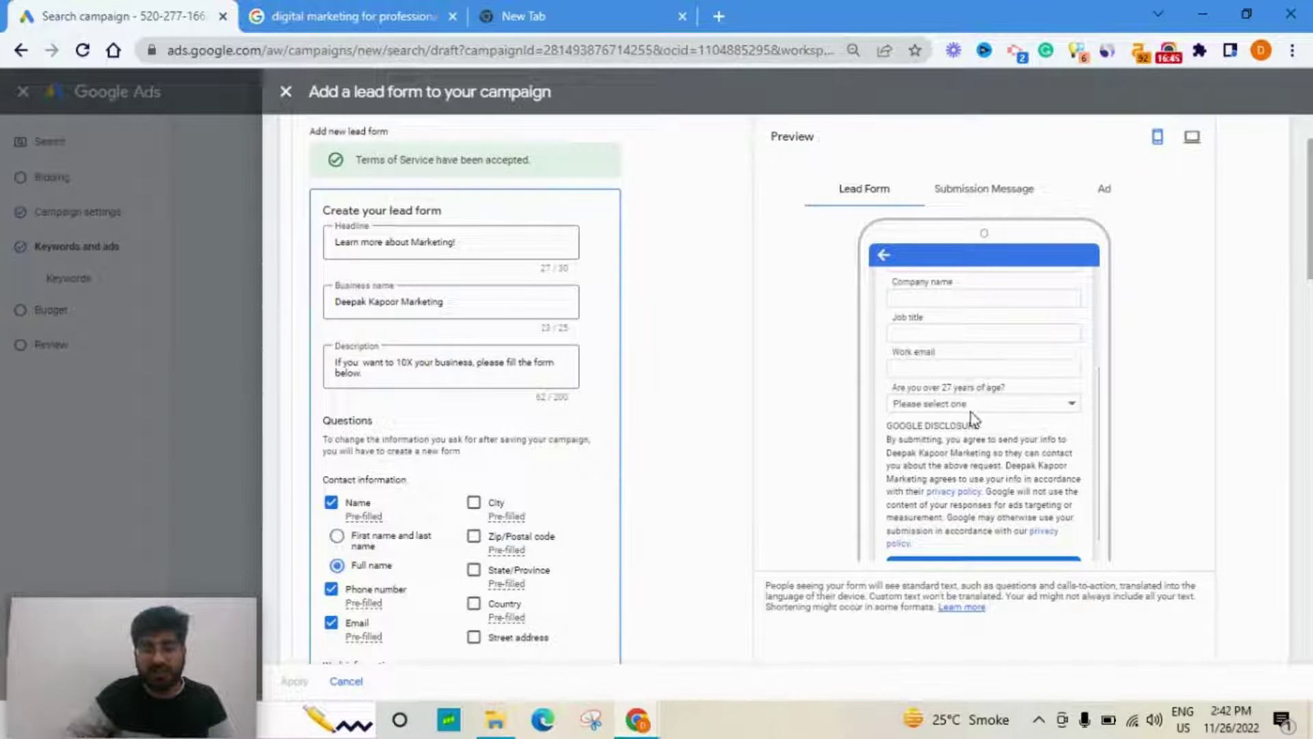
scroll(721, 500, "down", 1)
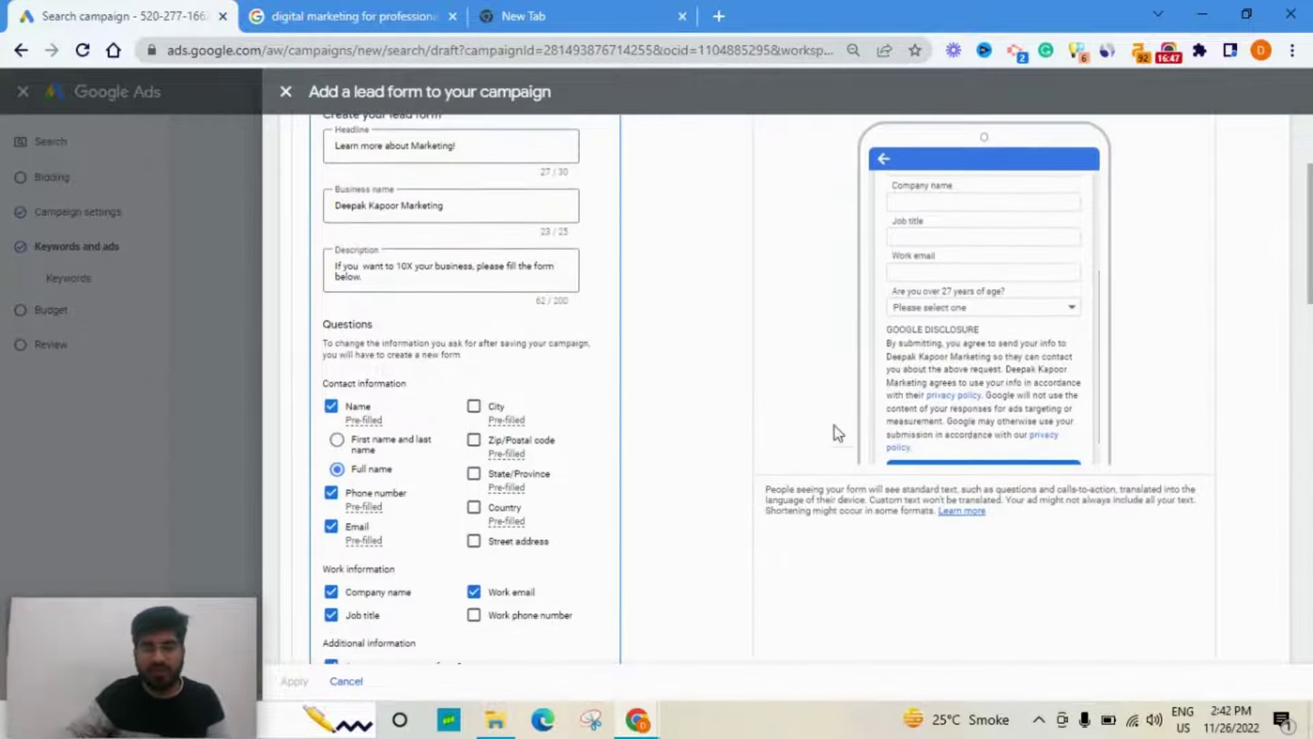
scroll(919, 373, "down", 2)
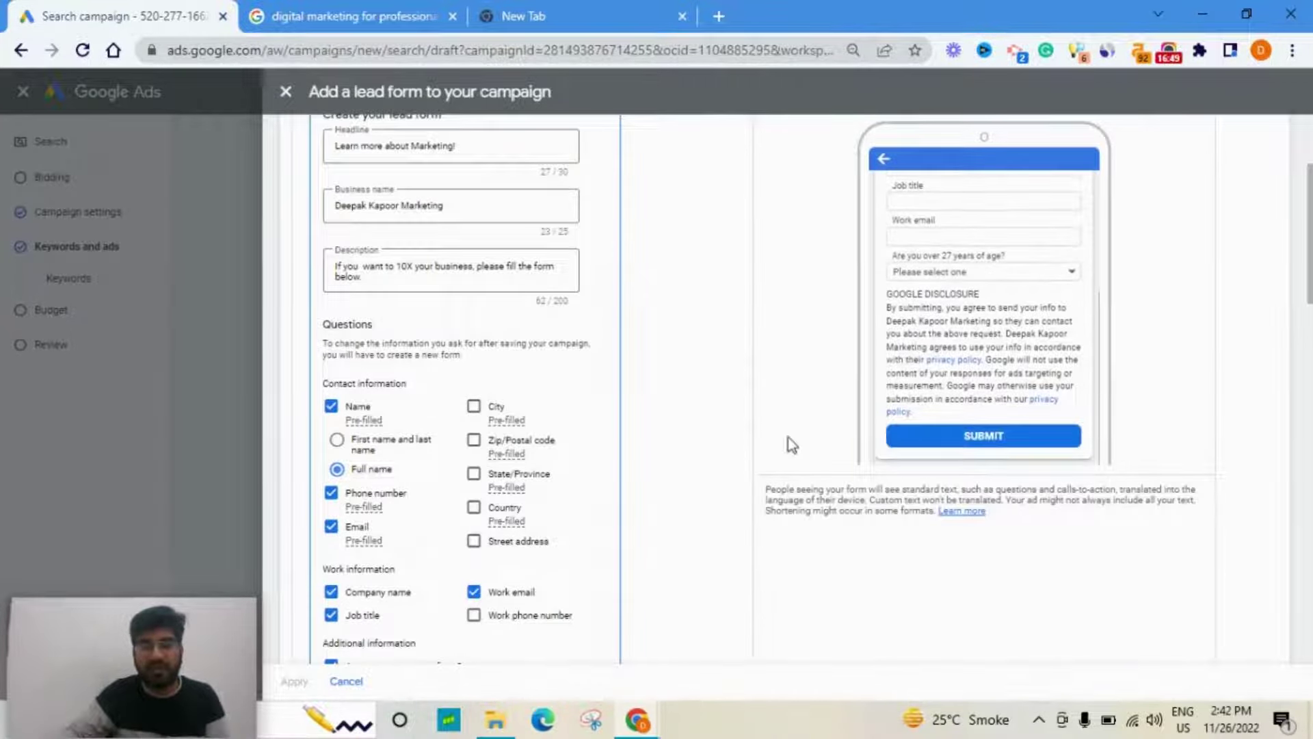
- Choose English as the language for the lead form's qualifying questions
scroll(753, 448, "down", 2)
scroll(725, 464, "down", 2)
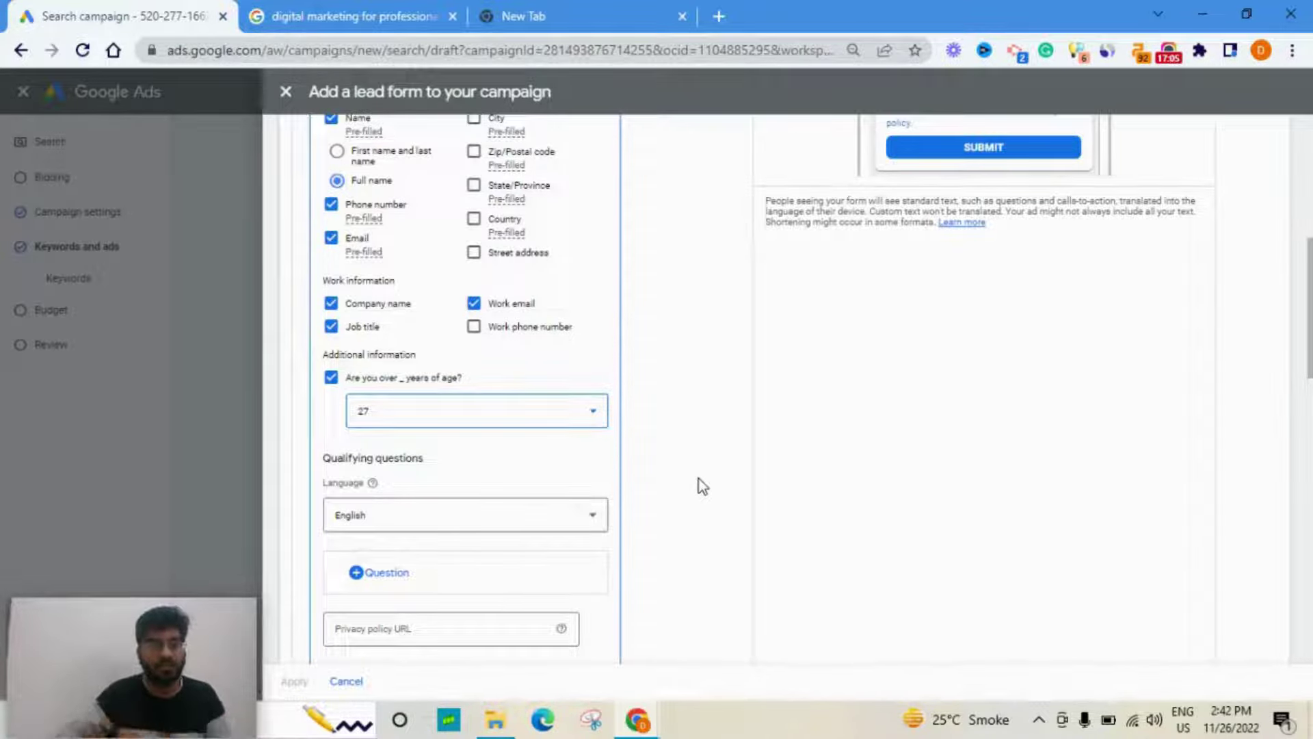
scroll(682, 487, "down", 2)
scroll(687, 495, "down", 2)
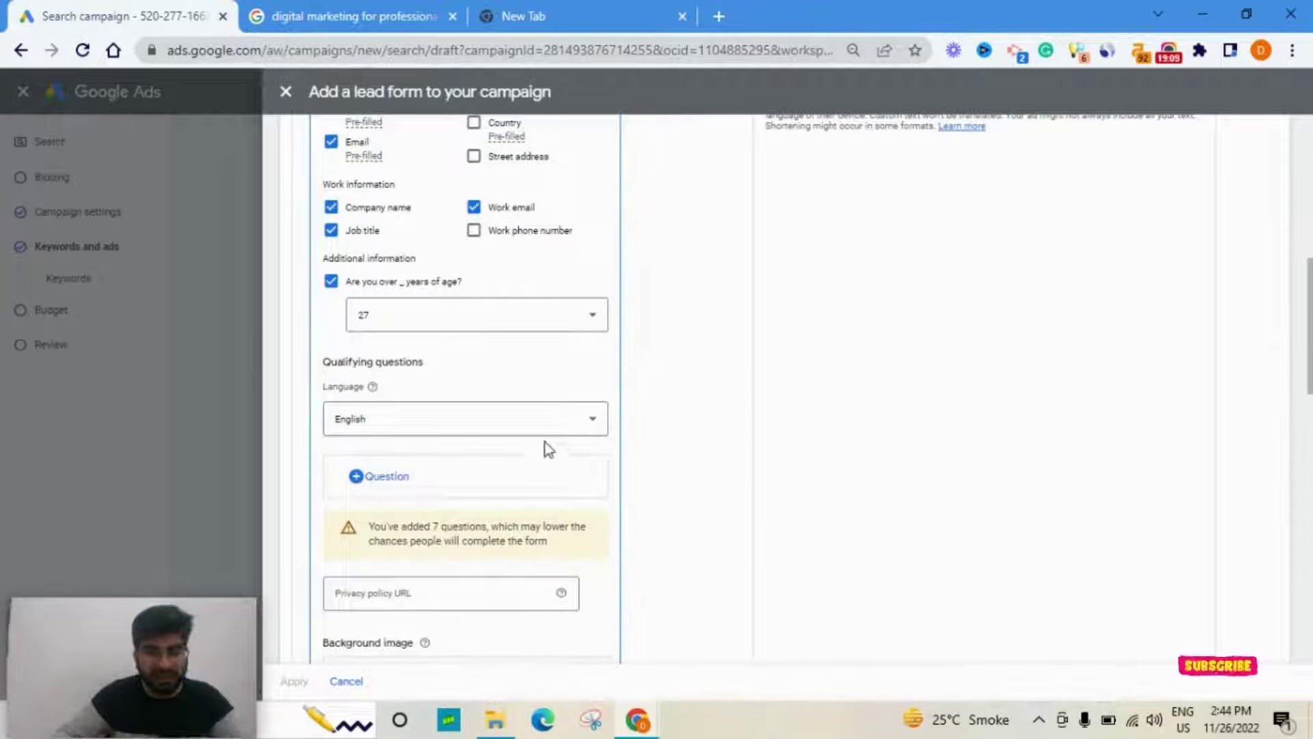
left_click(451, 422)
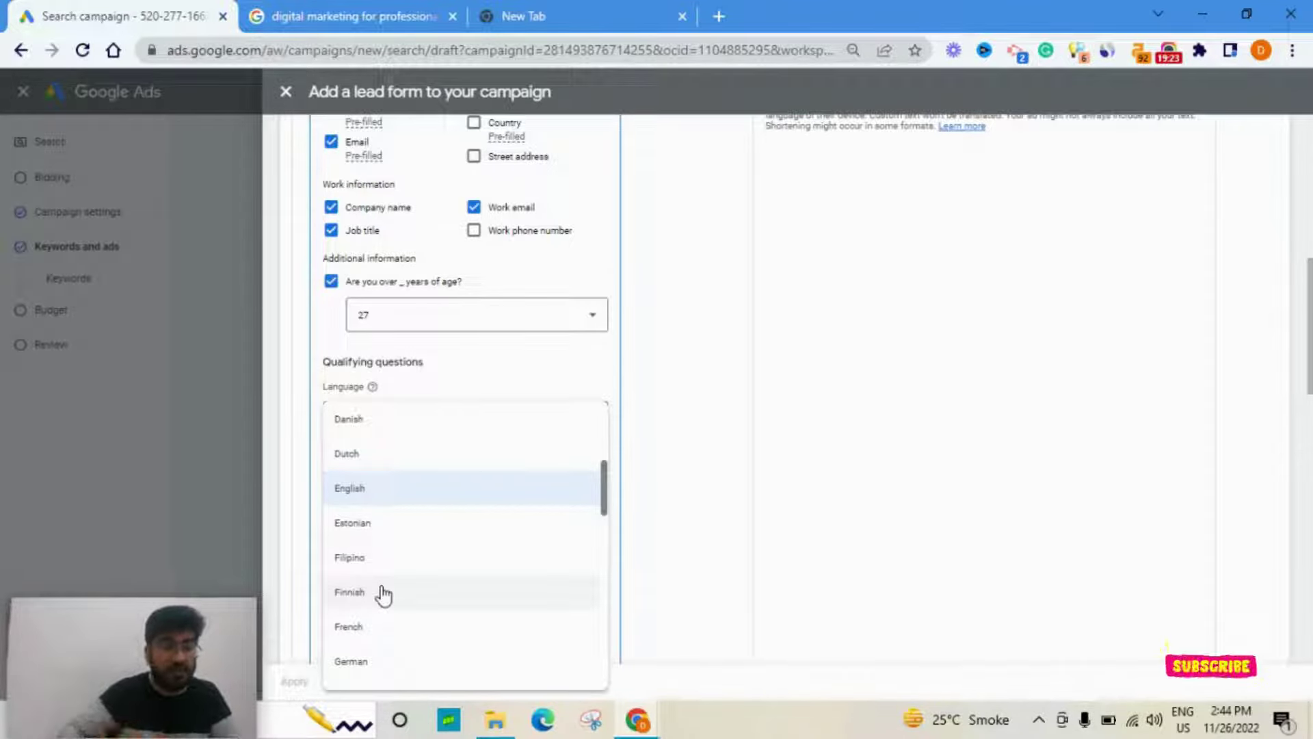
left_click(372, 493)
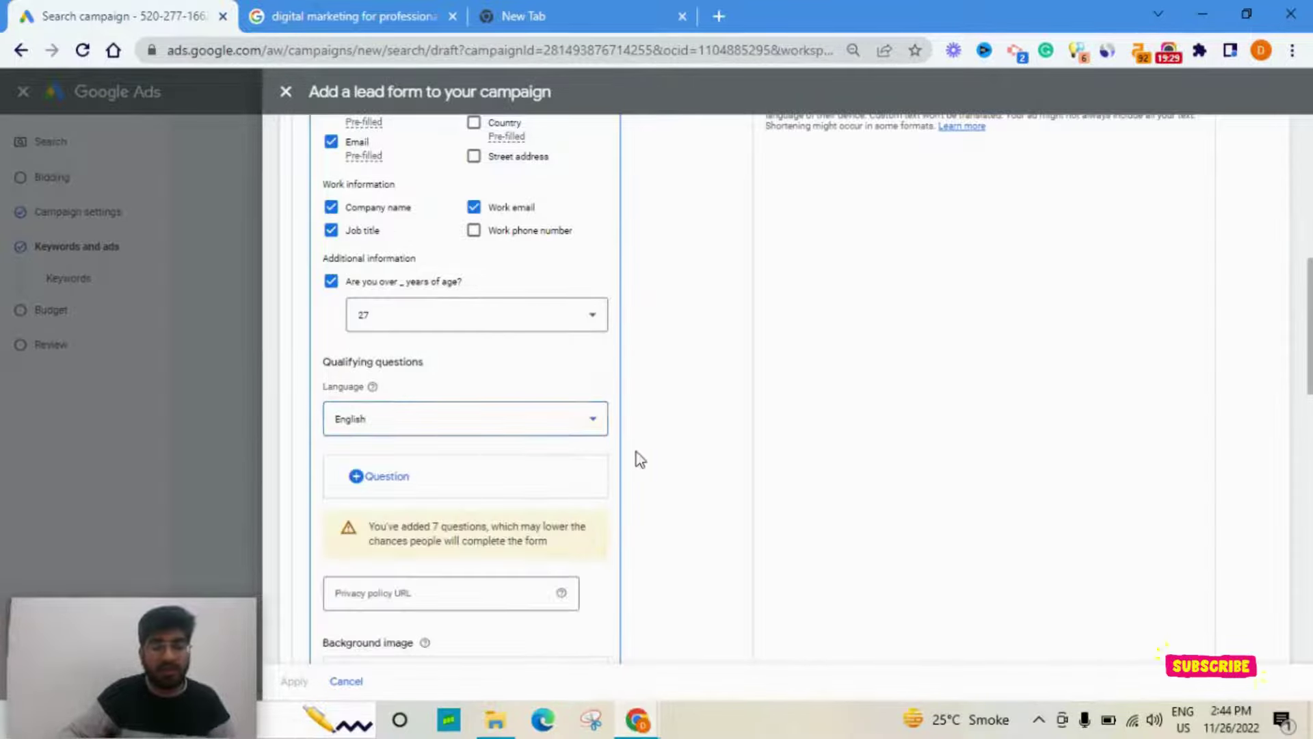
- Add the qualifying question "What size is your company?" from the Business category to the lead form
scroll(513, 417, "down", 1)
left_click(387, 383)
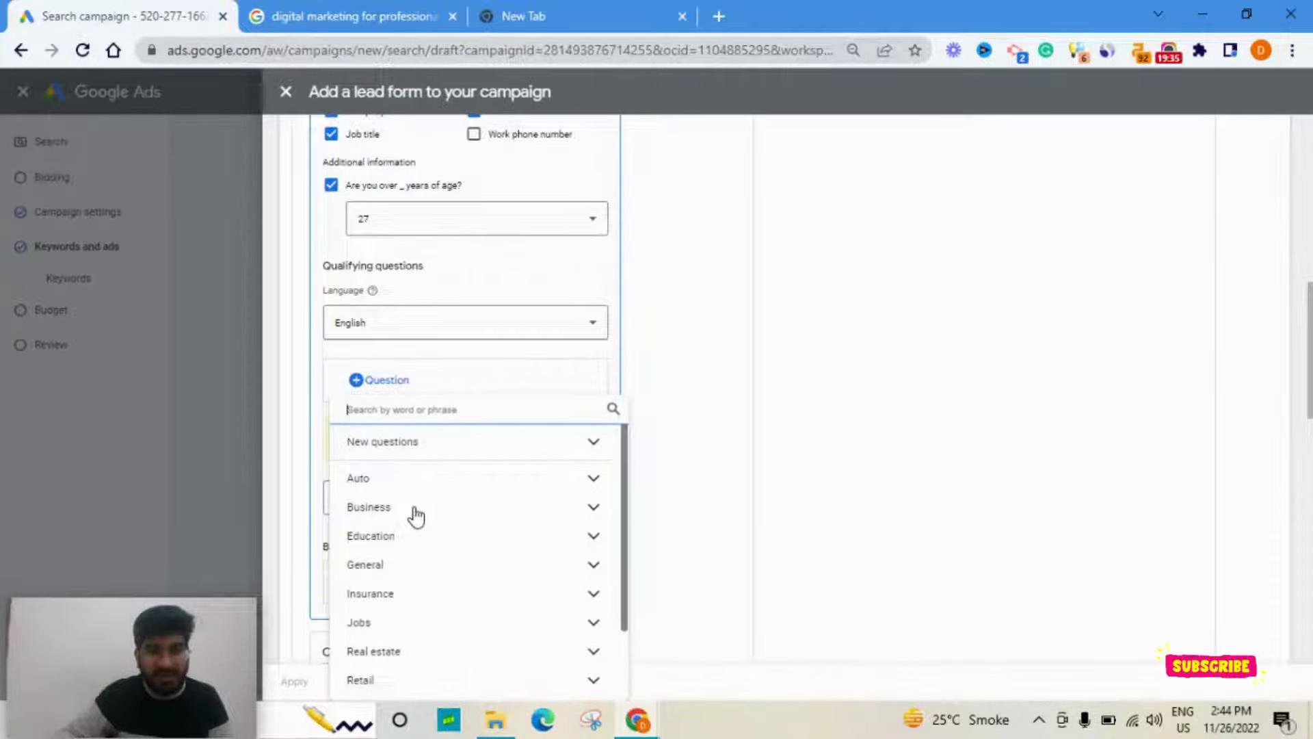
left_click(417, 511)
scroll(704, 444, "down", 3)
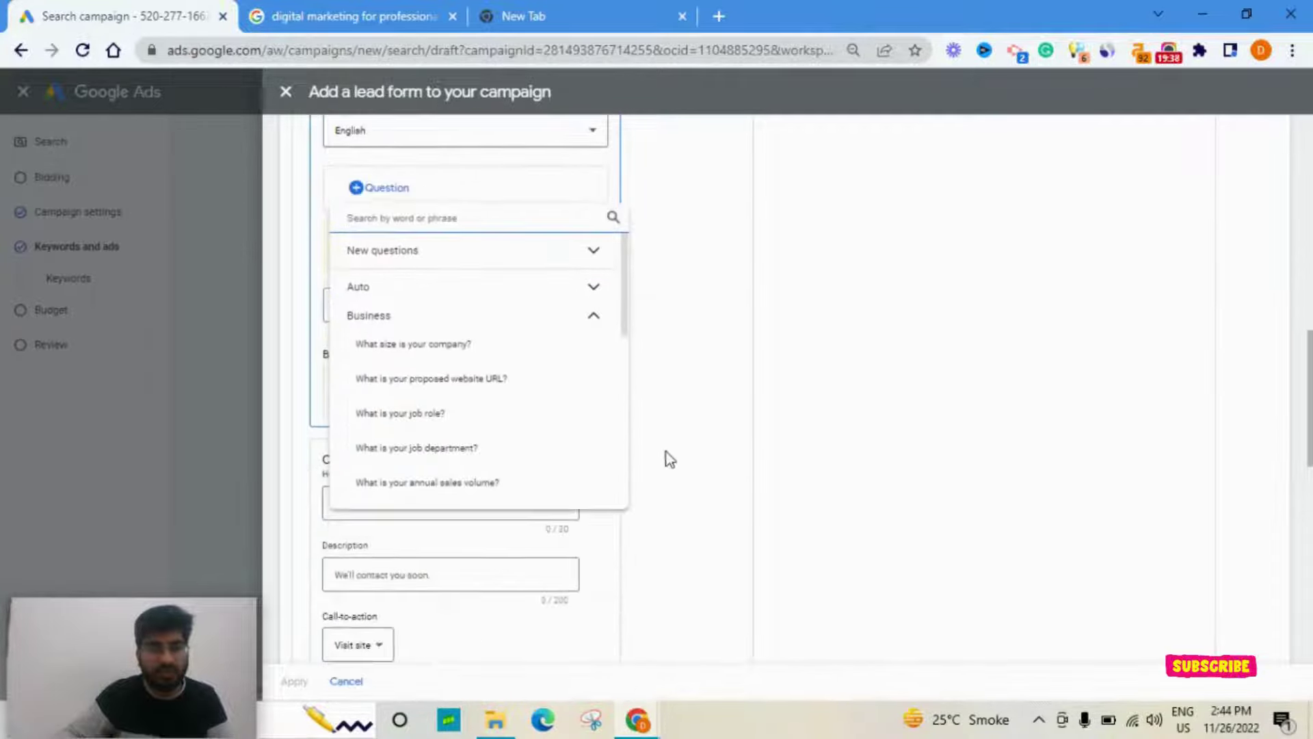
left_click(448, 347)
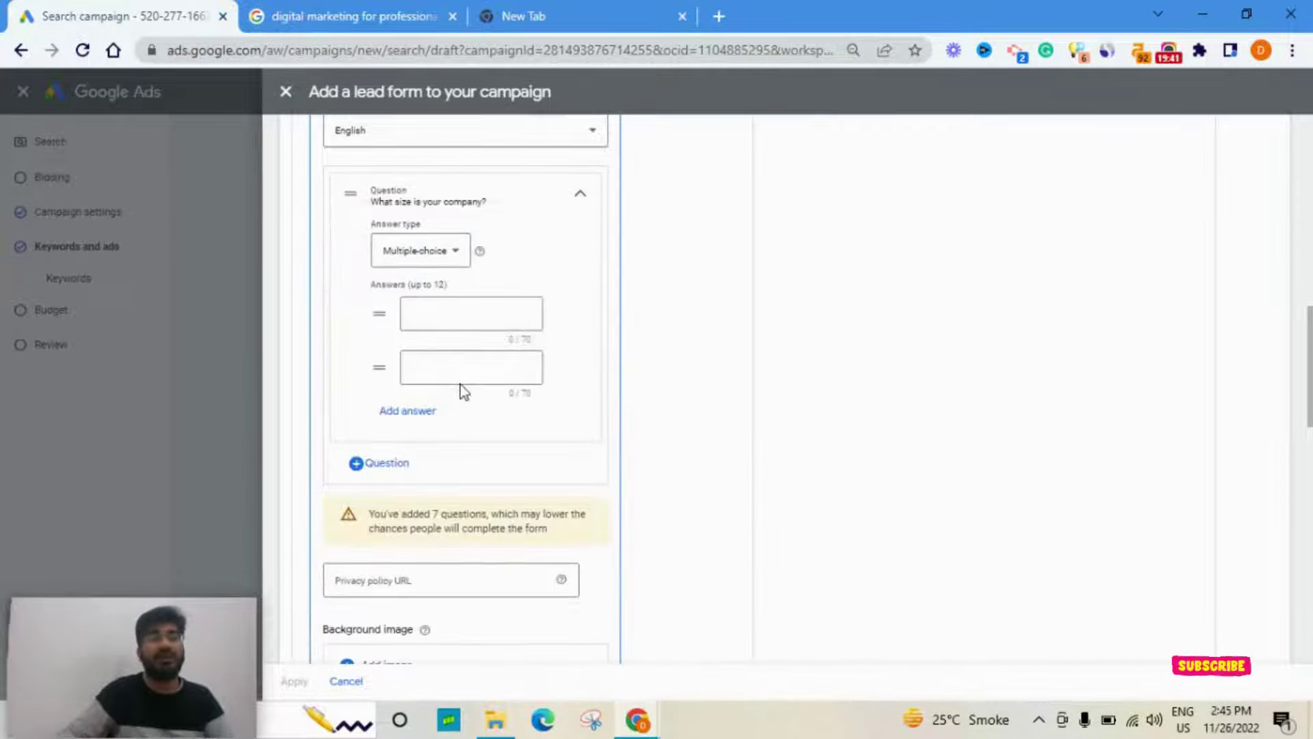
- Enter 500, 1000 and 100 as the multiple-choice answers to the company size question and collapse it
left_click(448, 312)
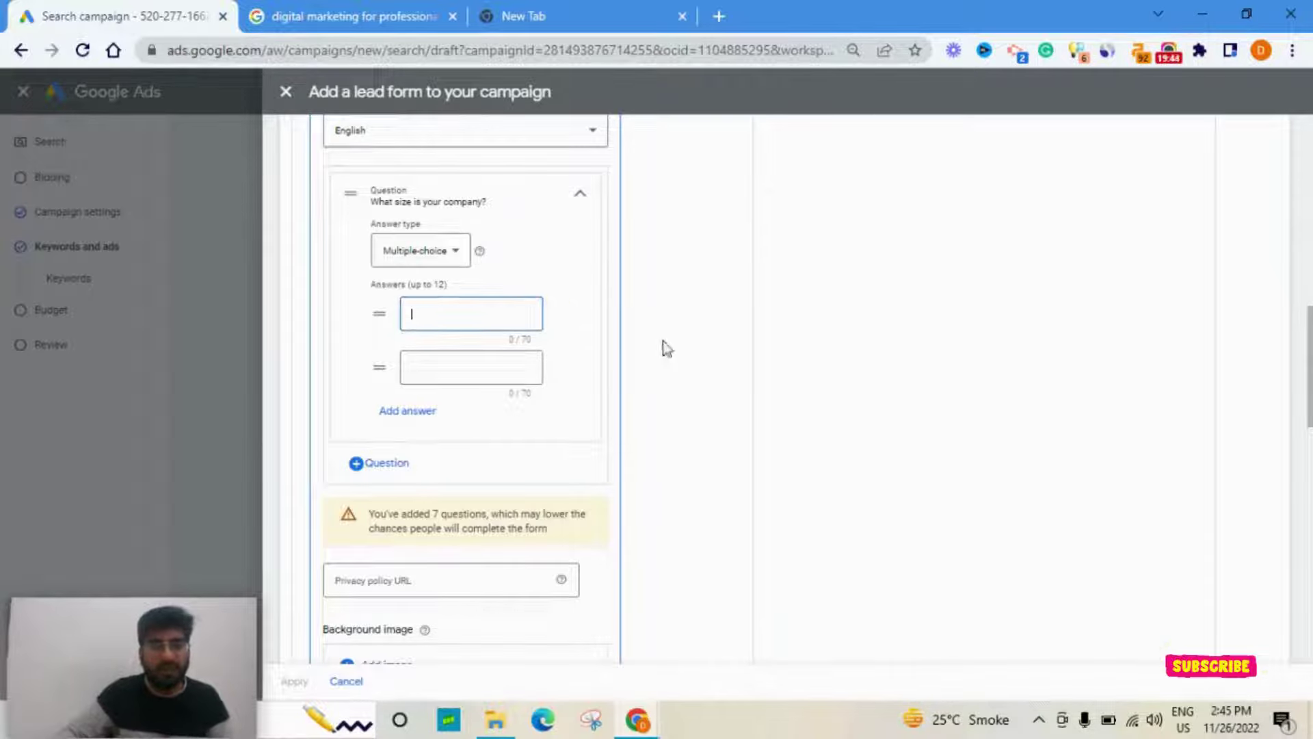
type("1")
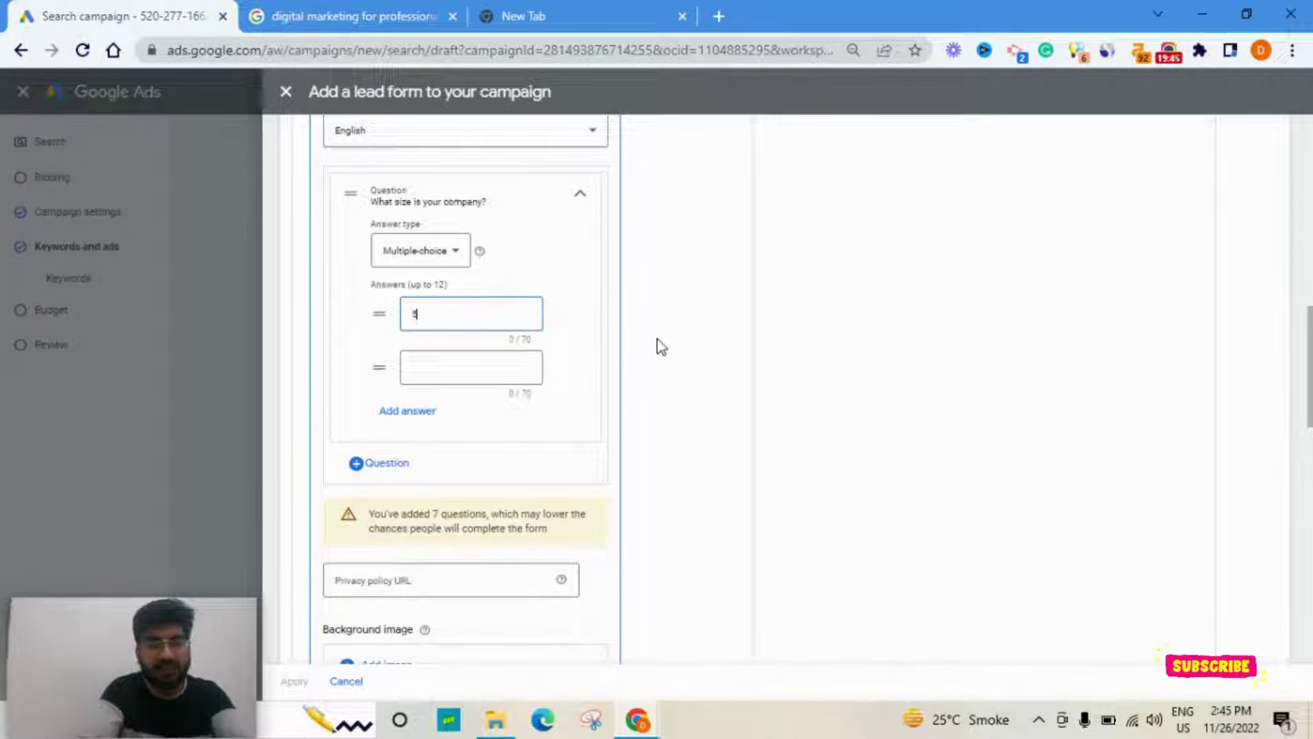
key("Tab")
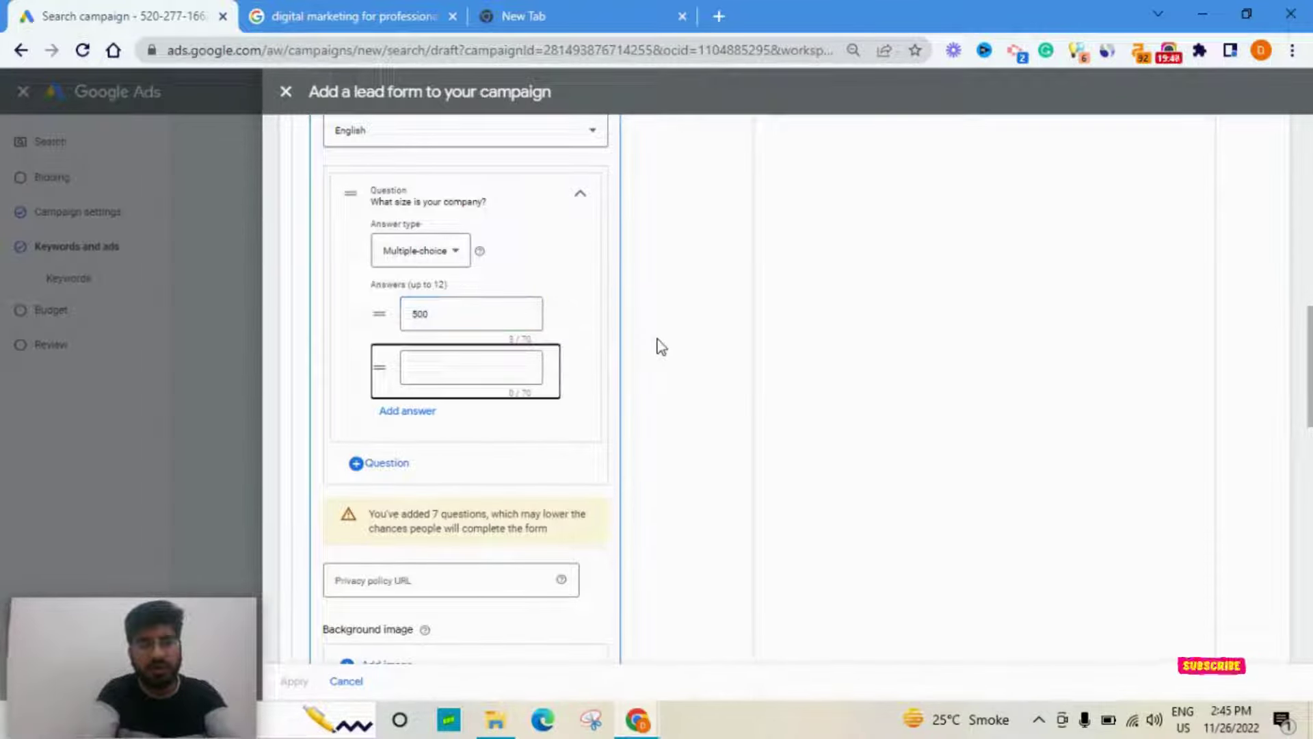
left_click(478, 368)
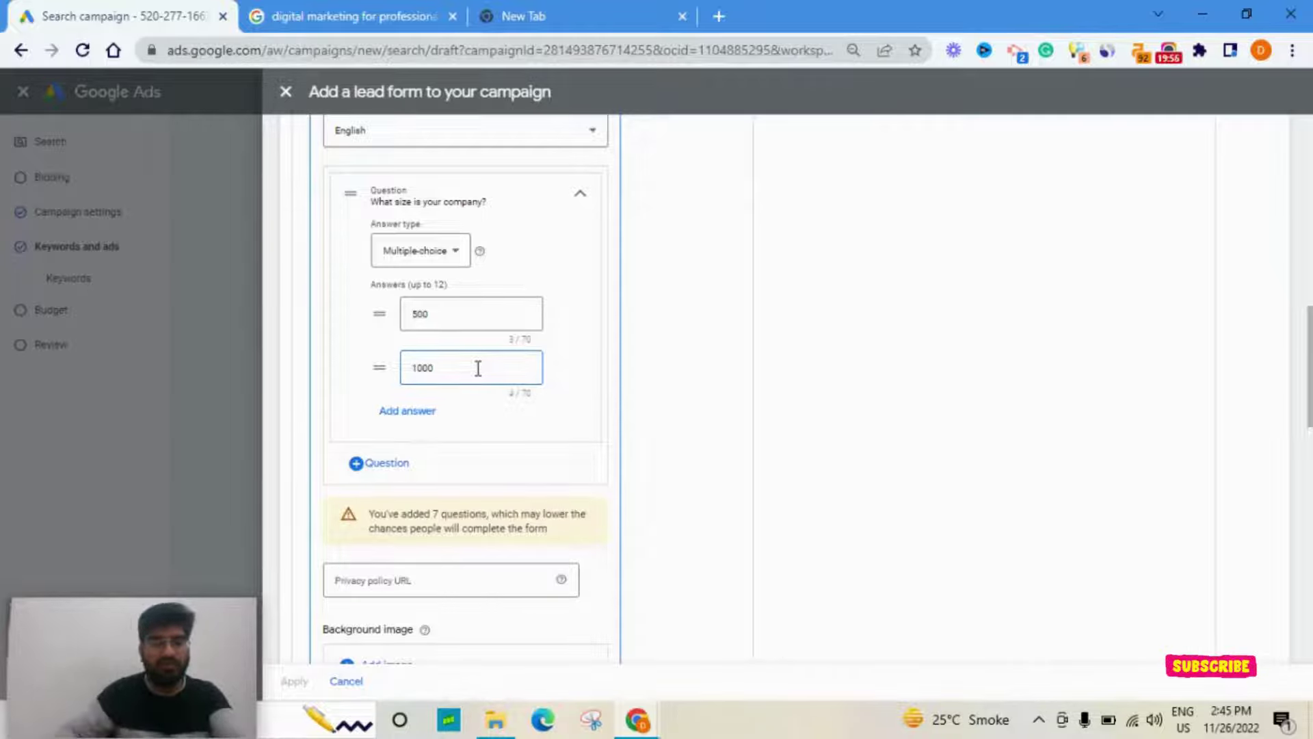
left_click(412, 414)
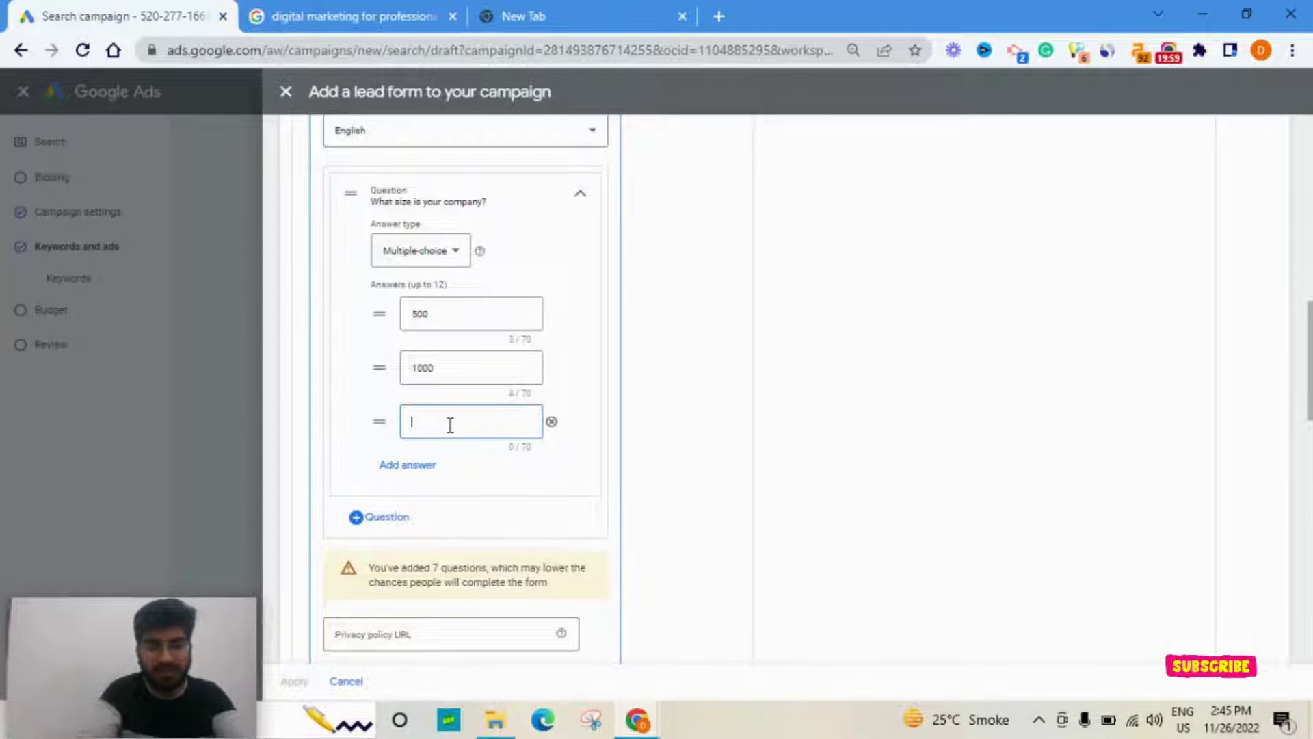
type("100")
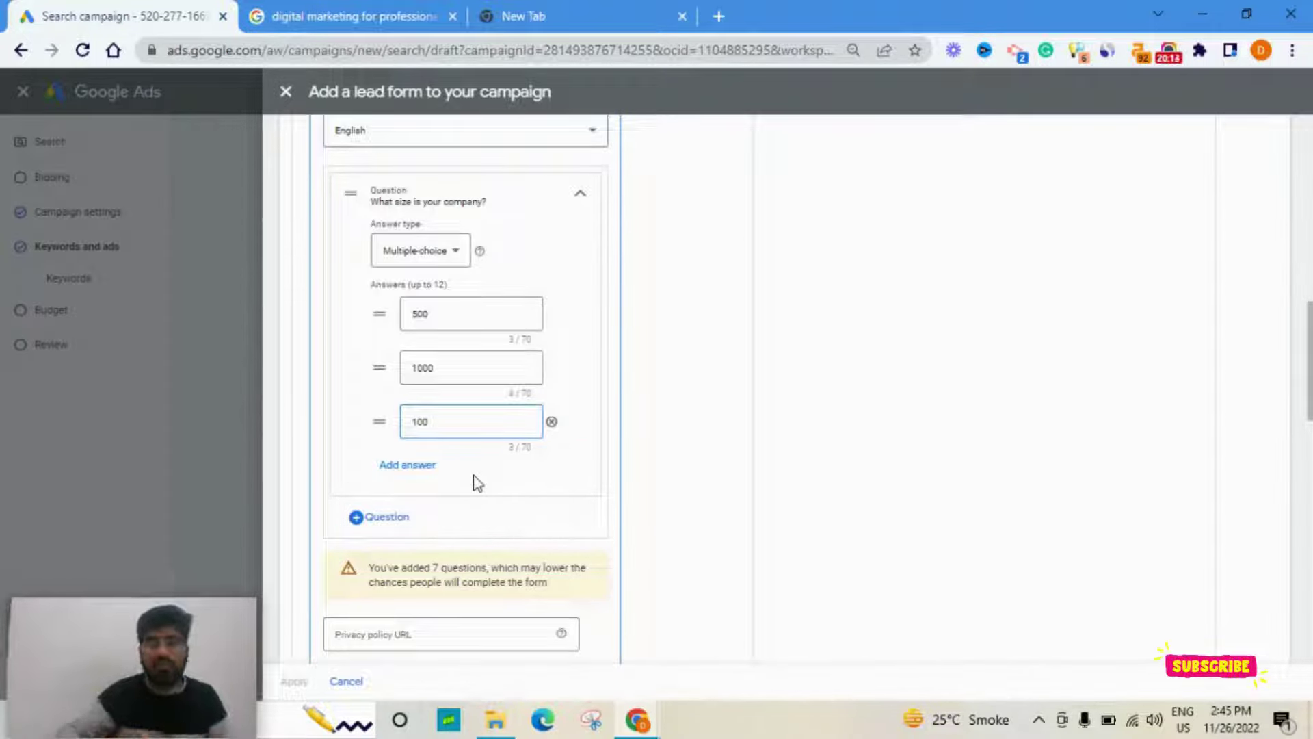
scroll(402, 530, "down", 2)
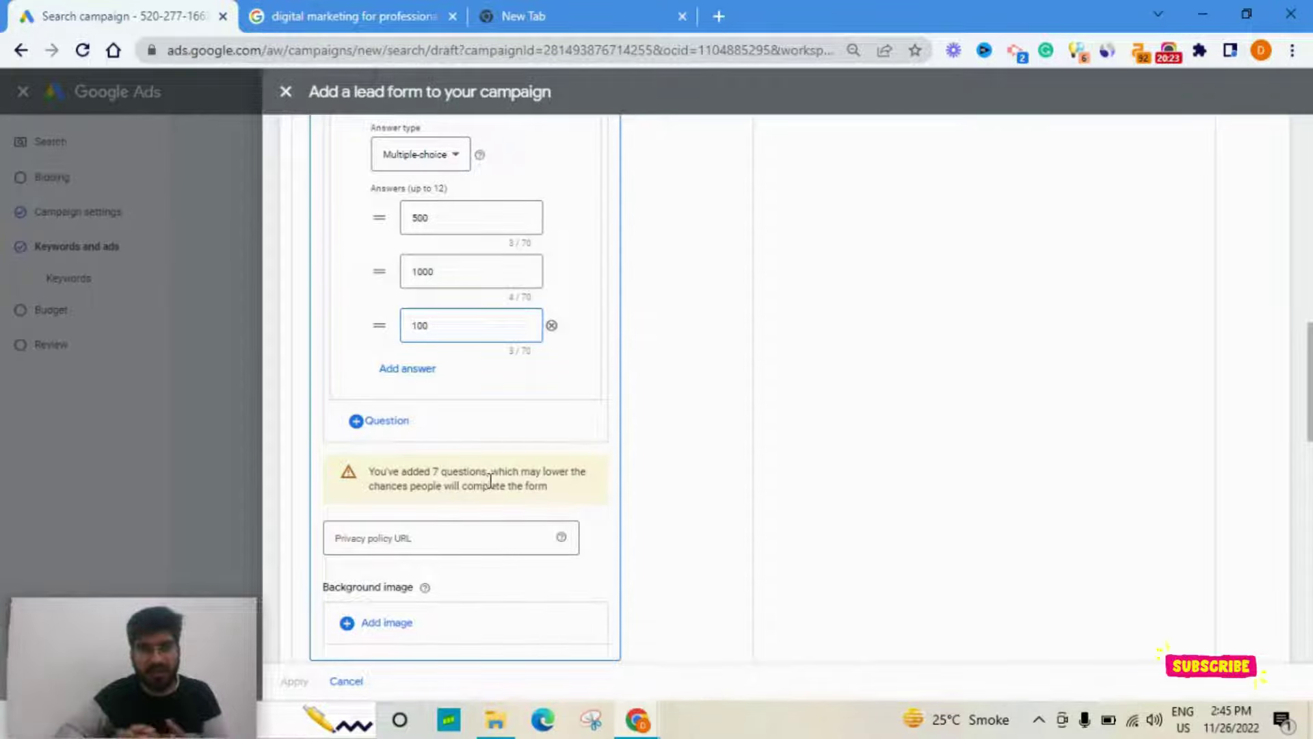
scroll(460, 431, "up", 3)
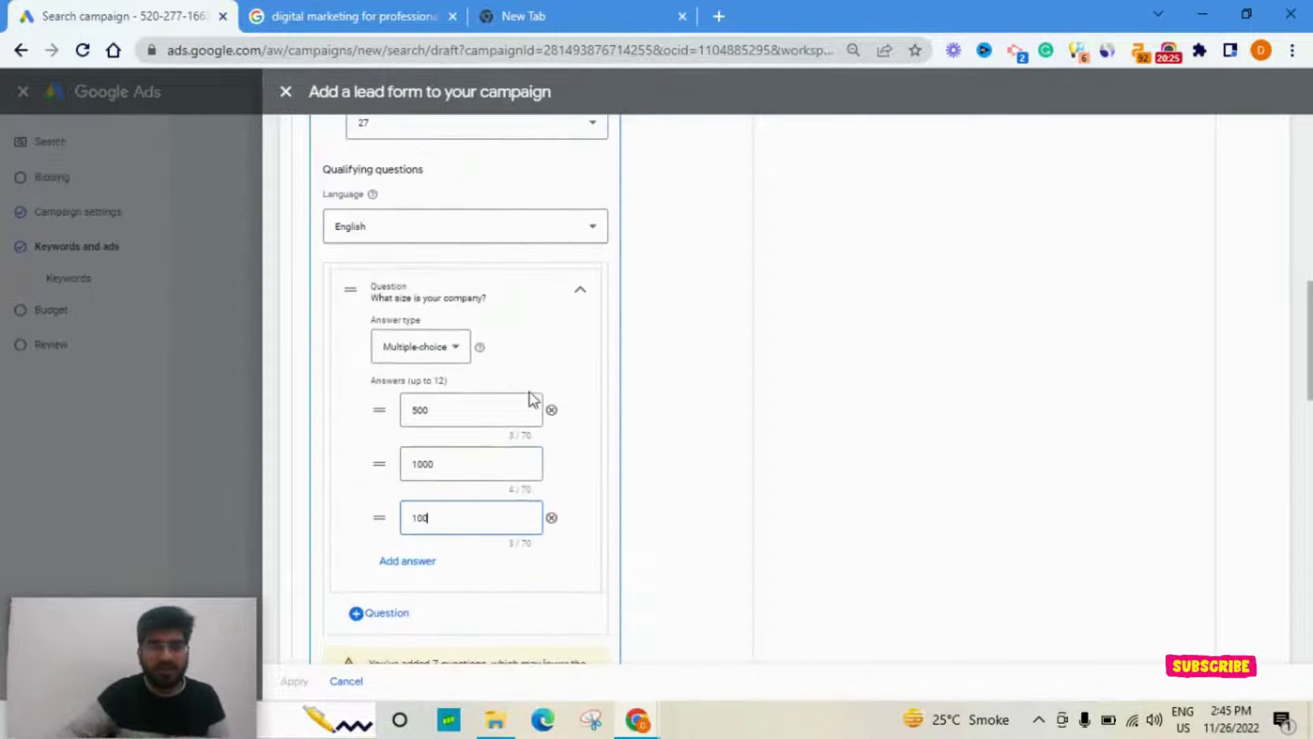
left_click(582, 297)
- Remove the Work email and Job title questions from the lead form's work information
scroll(615, 322, "up", 5)
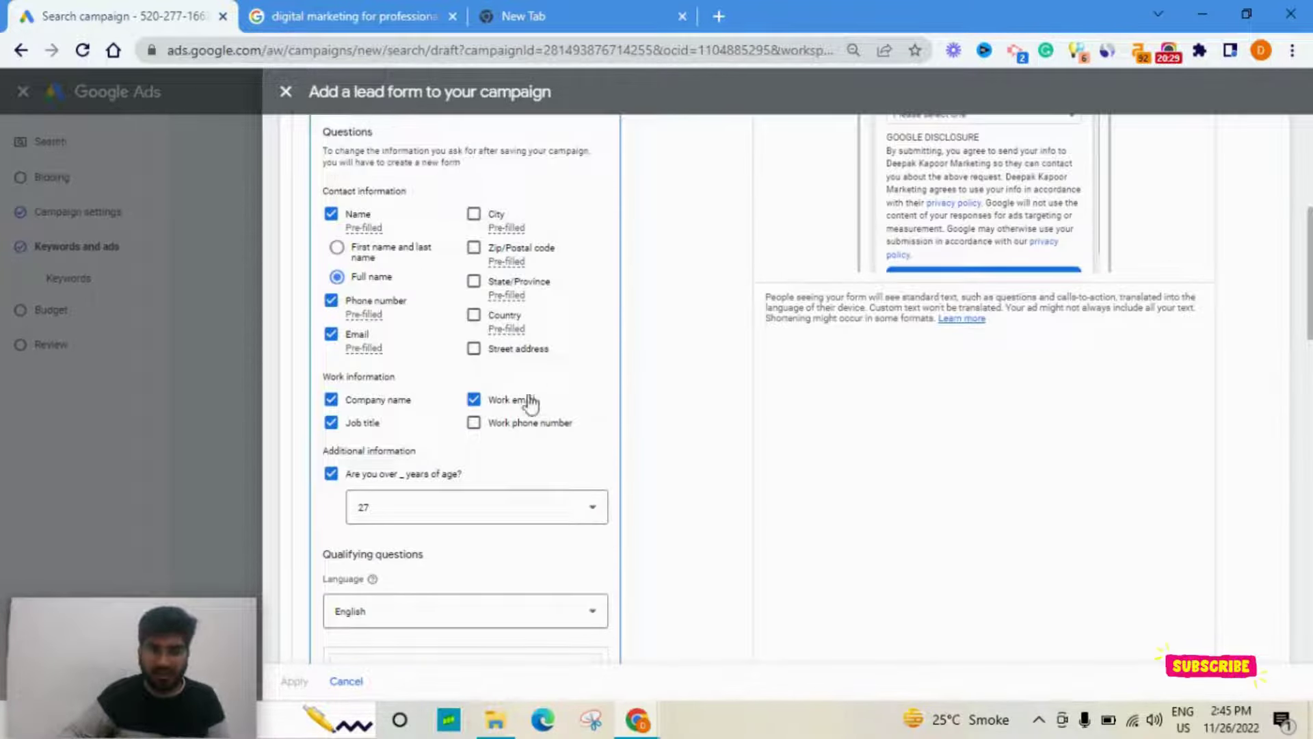
left_click(474, 400)
left_click(370, 425)
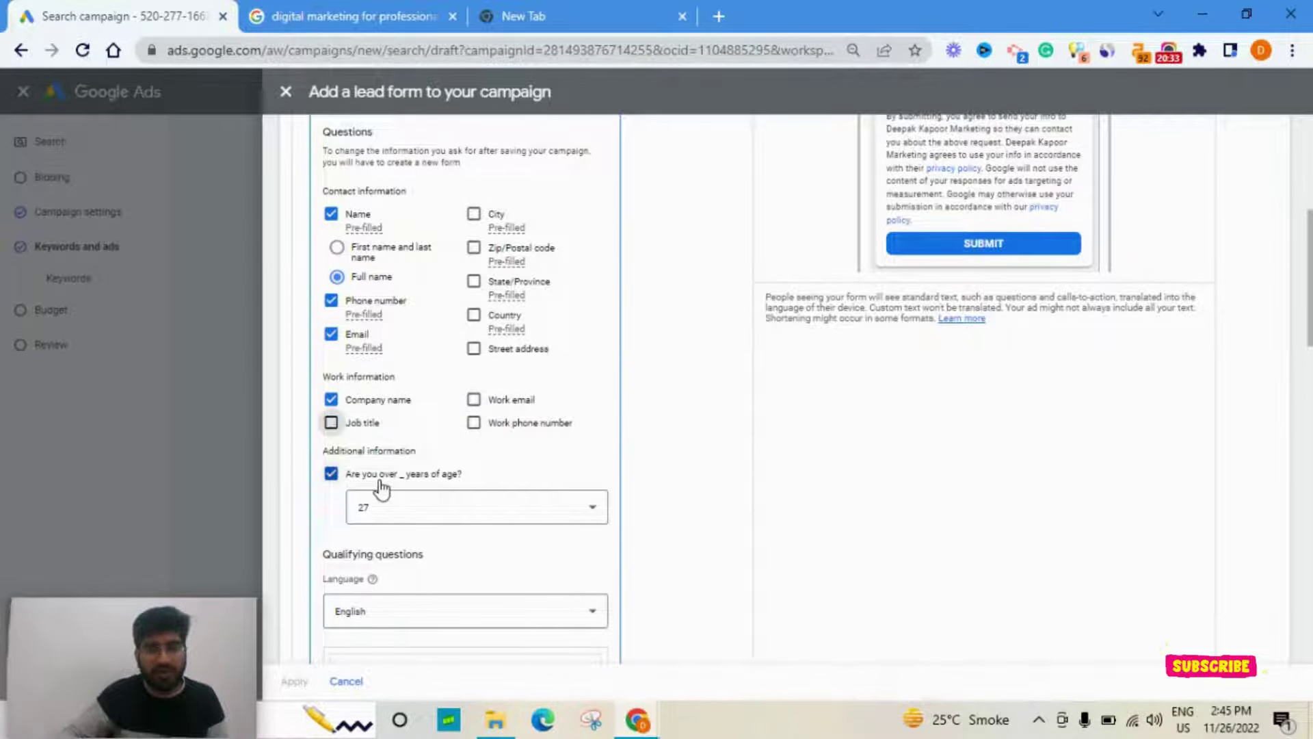
- Remove the additional question about years of age from the lead form and check the form preview
mouse_move(382, 487)
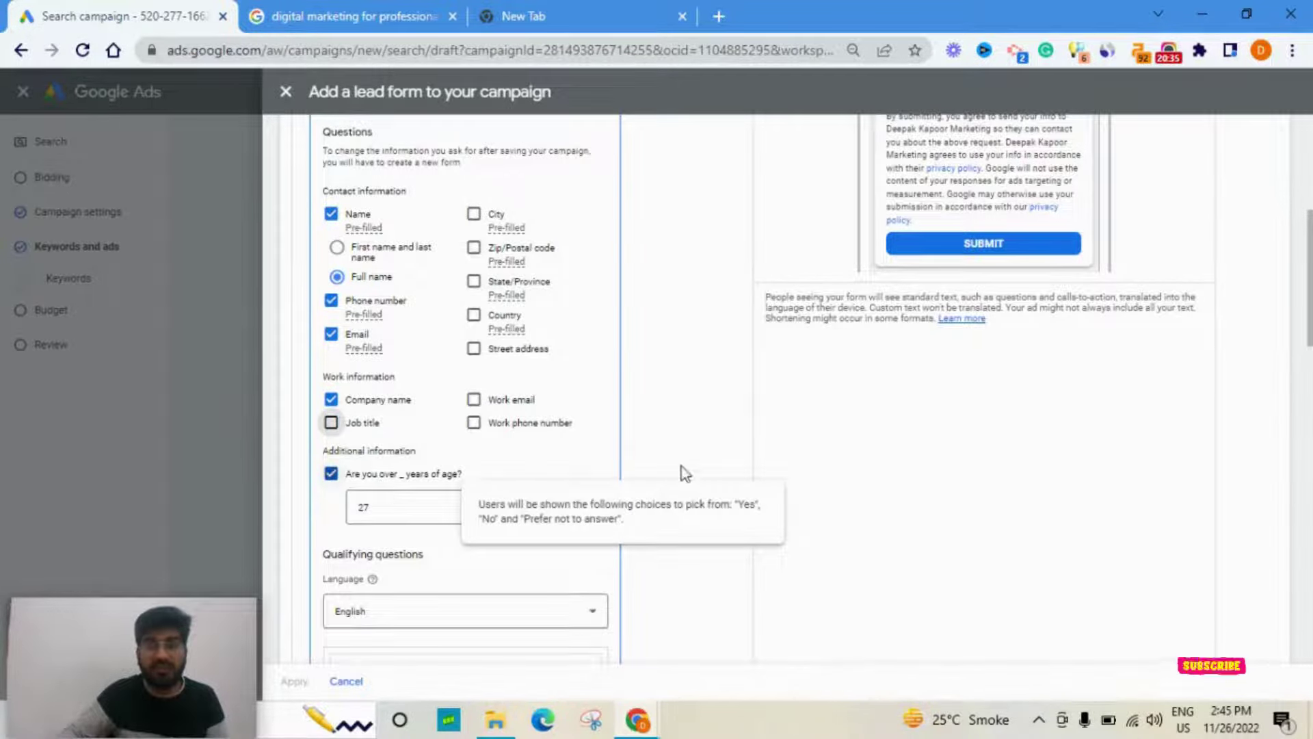
scroll(967, 371, "up", 4)
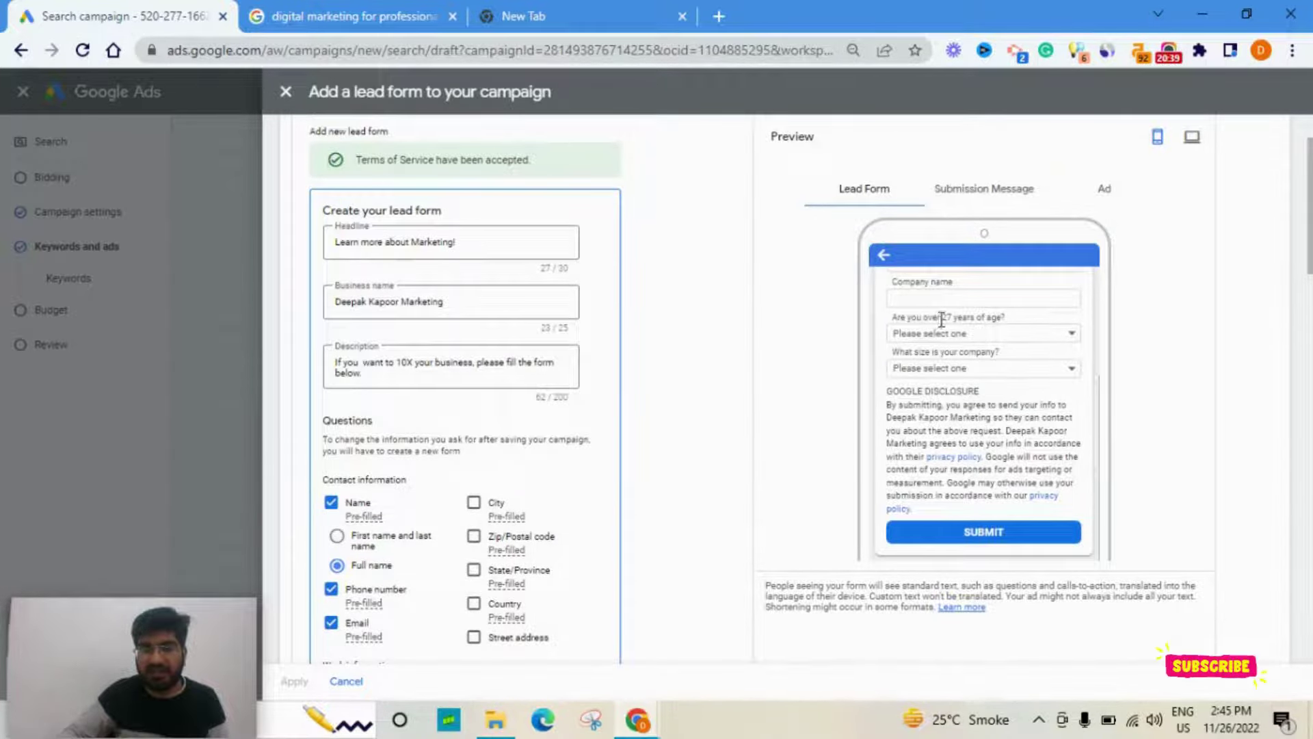
scroll(712, 413, "down", 5)
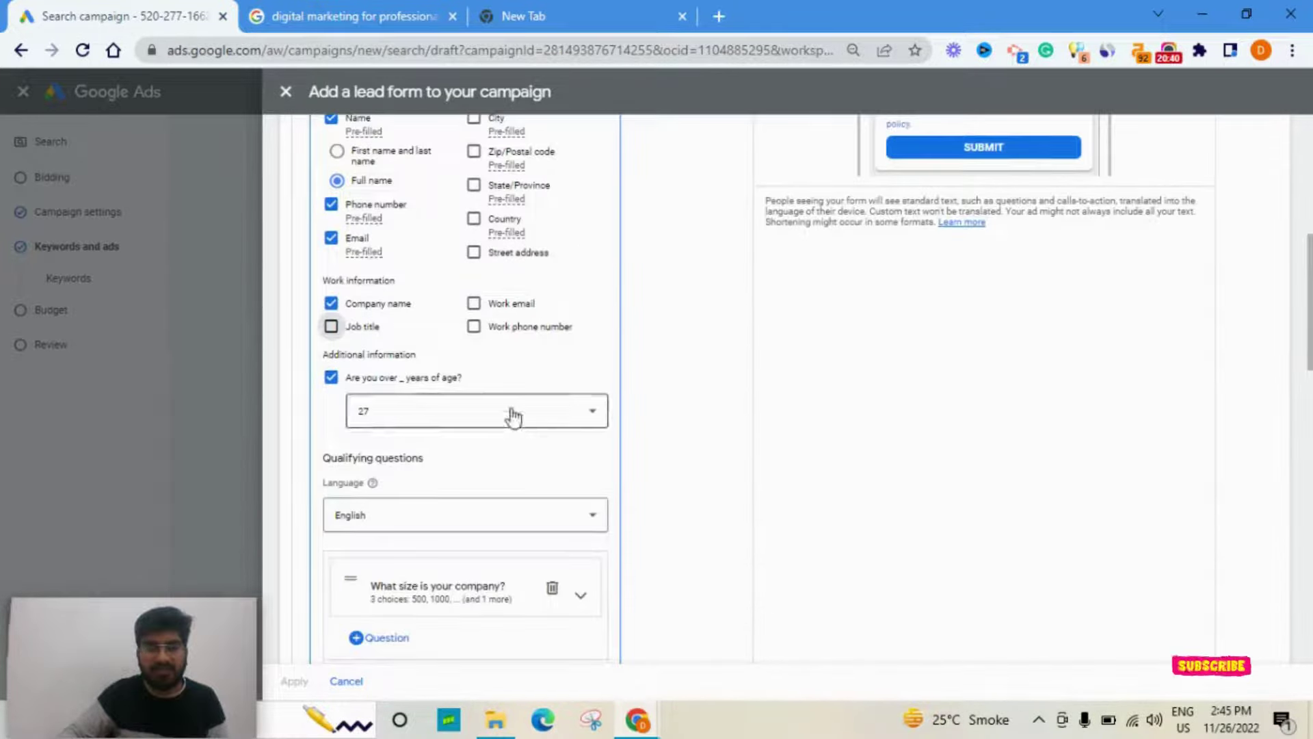
left_click(374, 383)
scroll(983, 438, "up", 4)
scroll(715, 490, "up", 3)
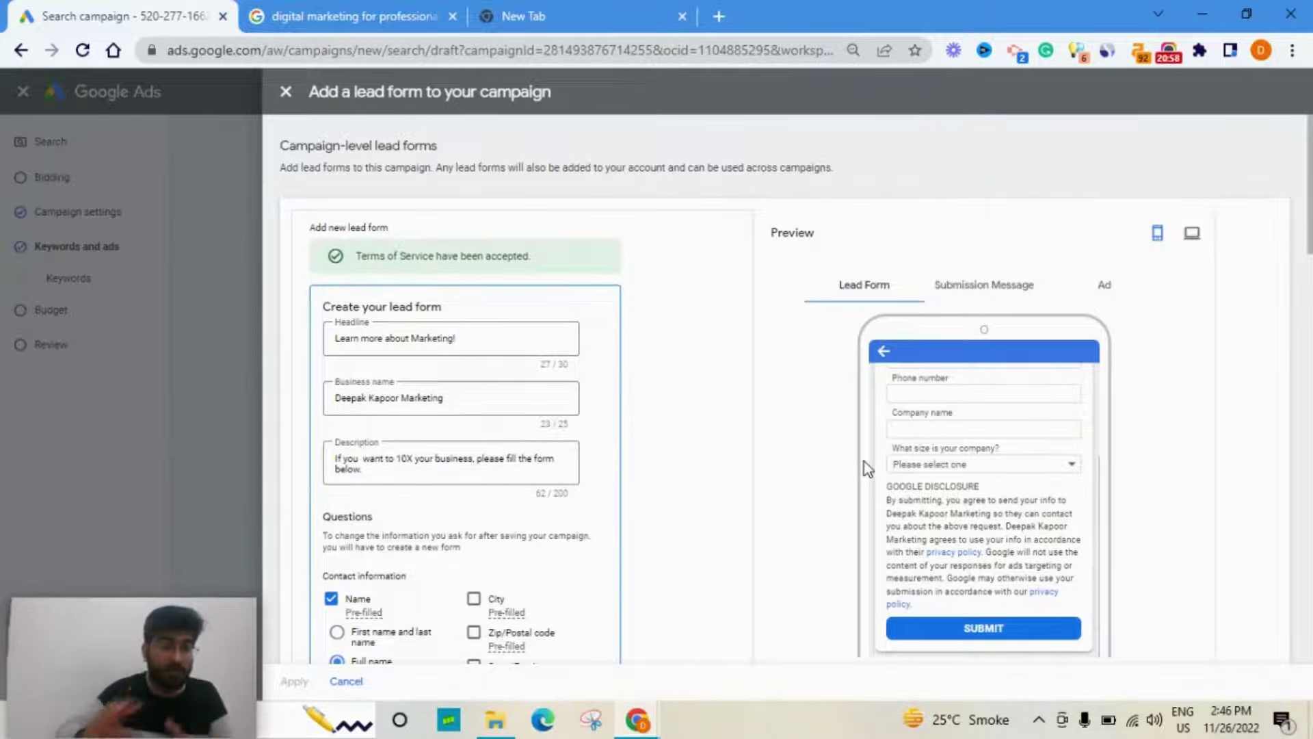
- Examine the privacy policy URL field and the Google disclosure text in the lead form preview
scroll(866, 465, "down", 8)
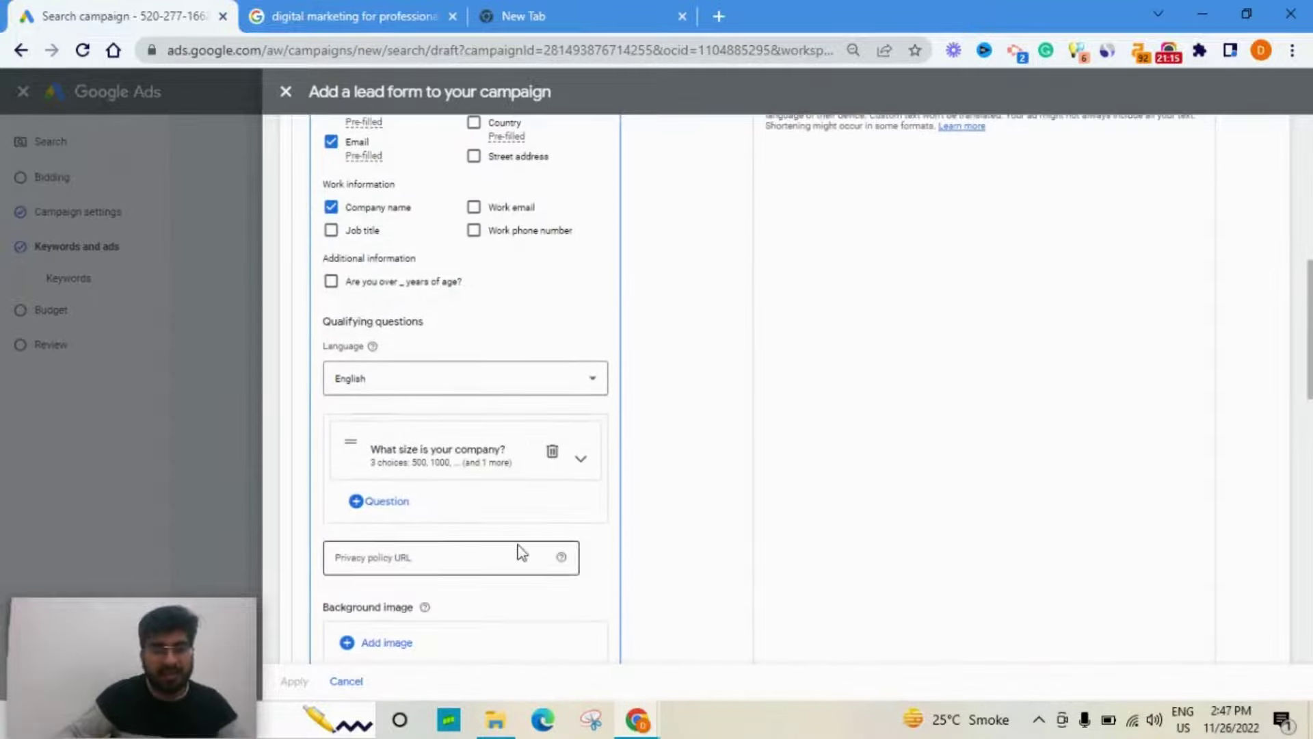
scroll(519, 548, "down", 2)
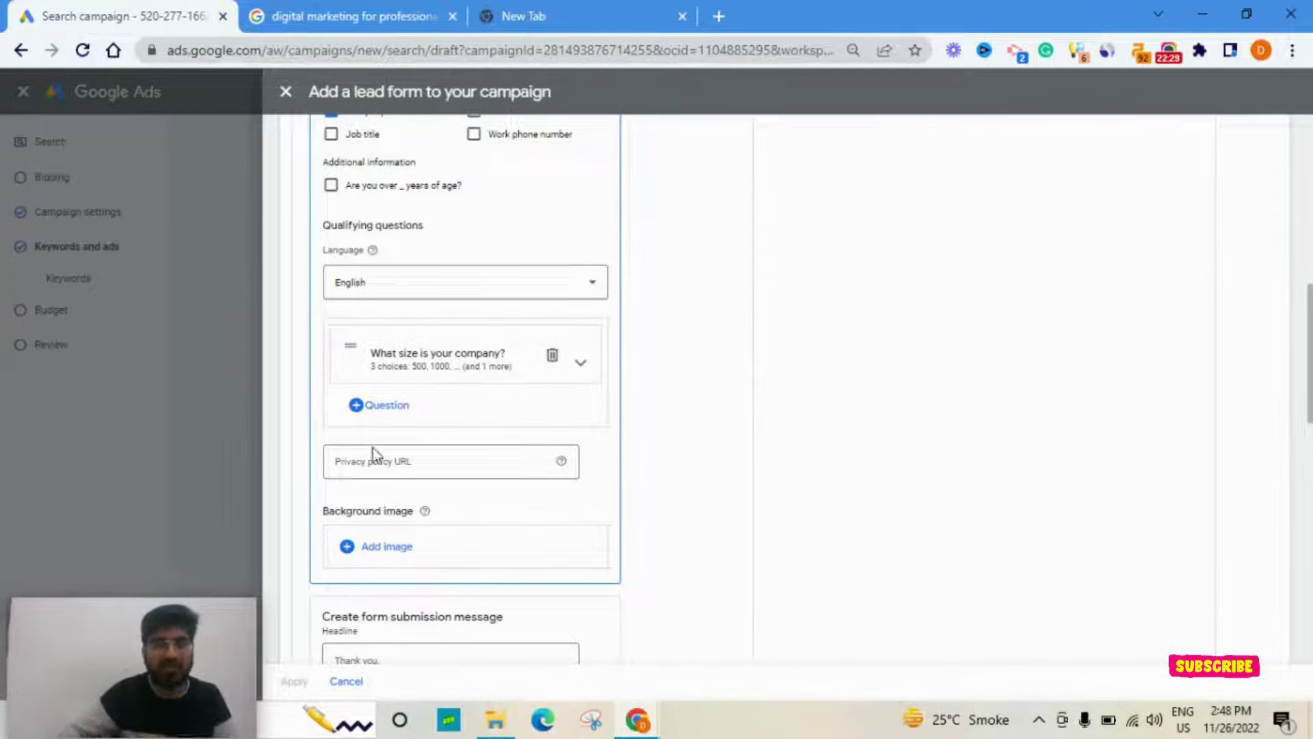
left_click(410, 459)
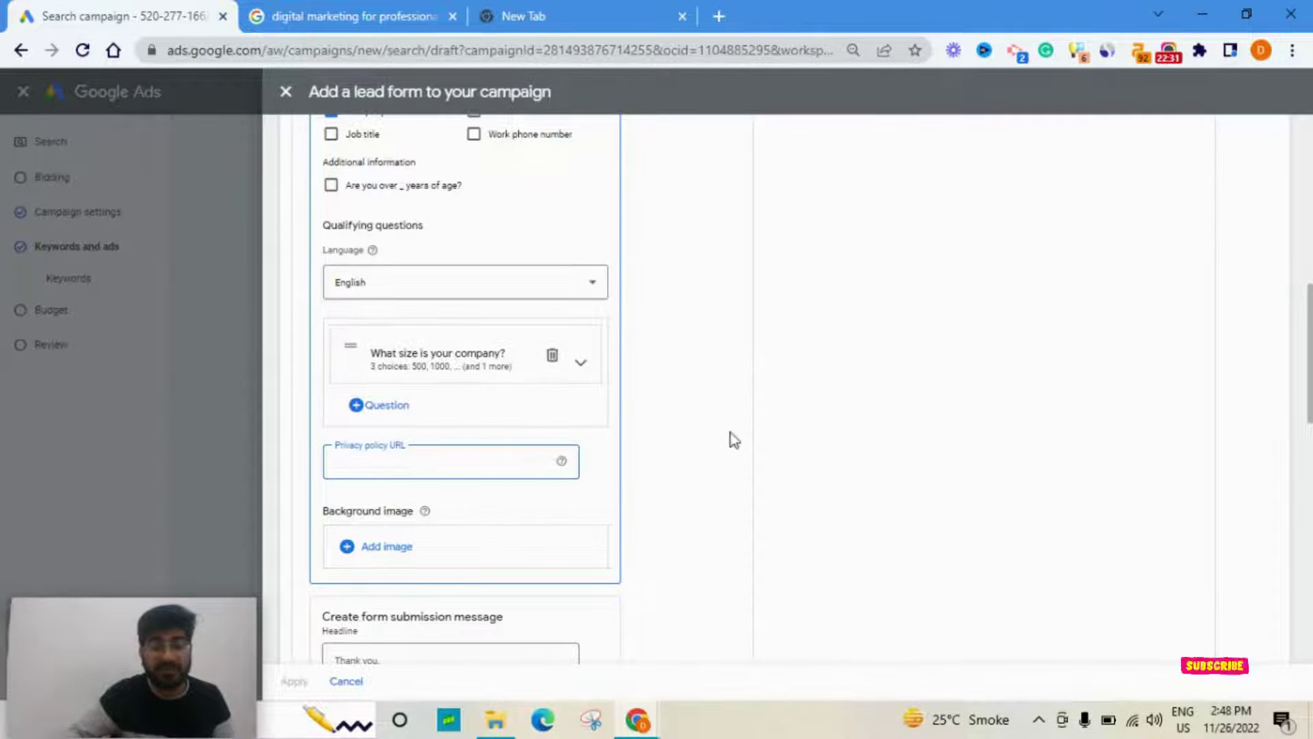
scroll(883, 438, "up", 7)
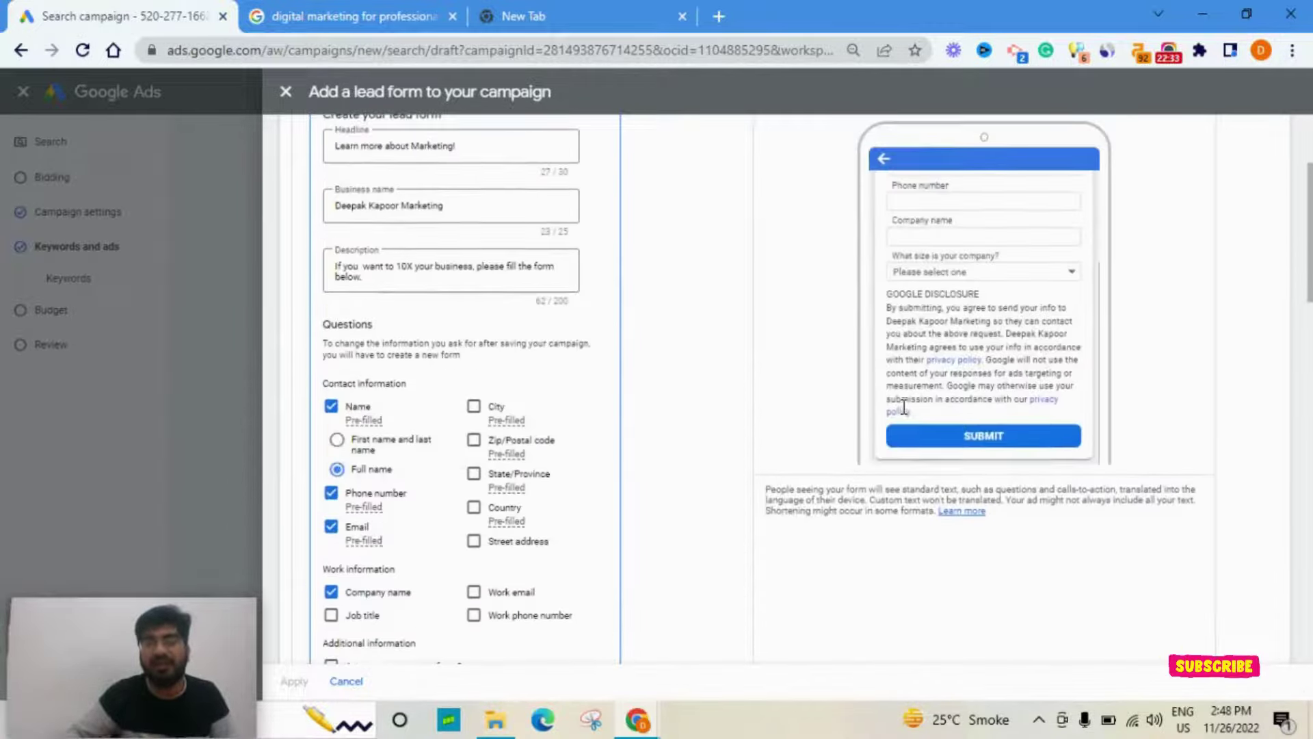
scroll(909, 393, "up", 2)
scroll(916, 373, "down", 2)
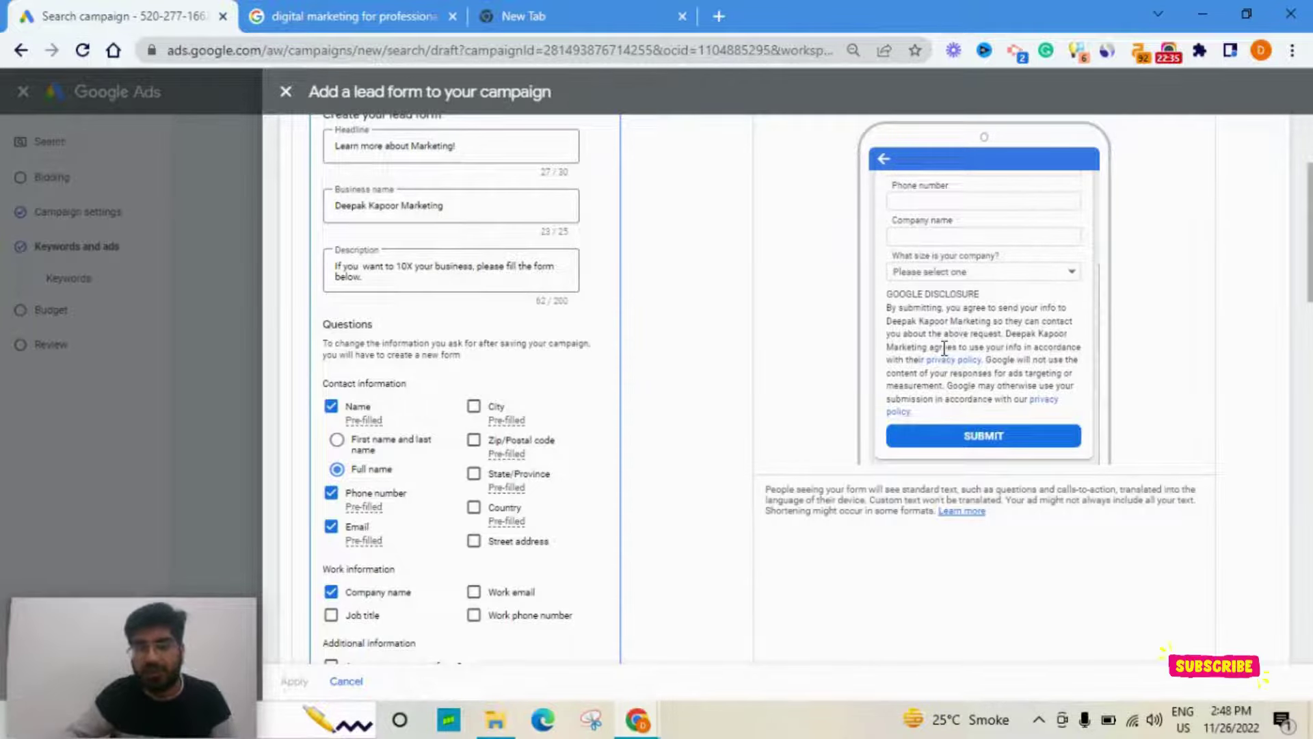
scroll(951, 339, "up", 2)
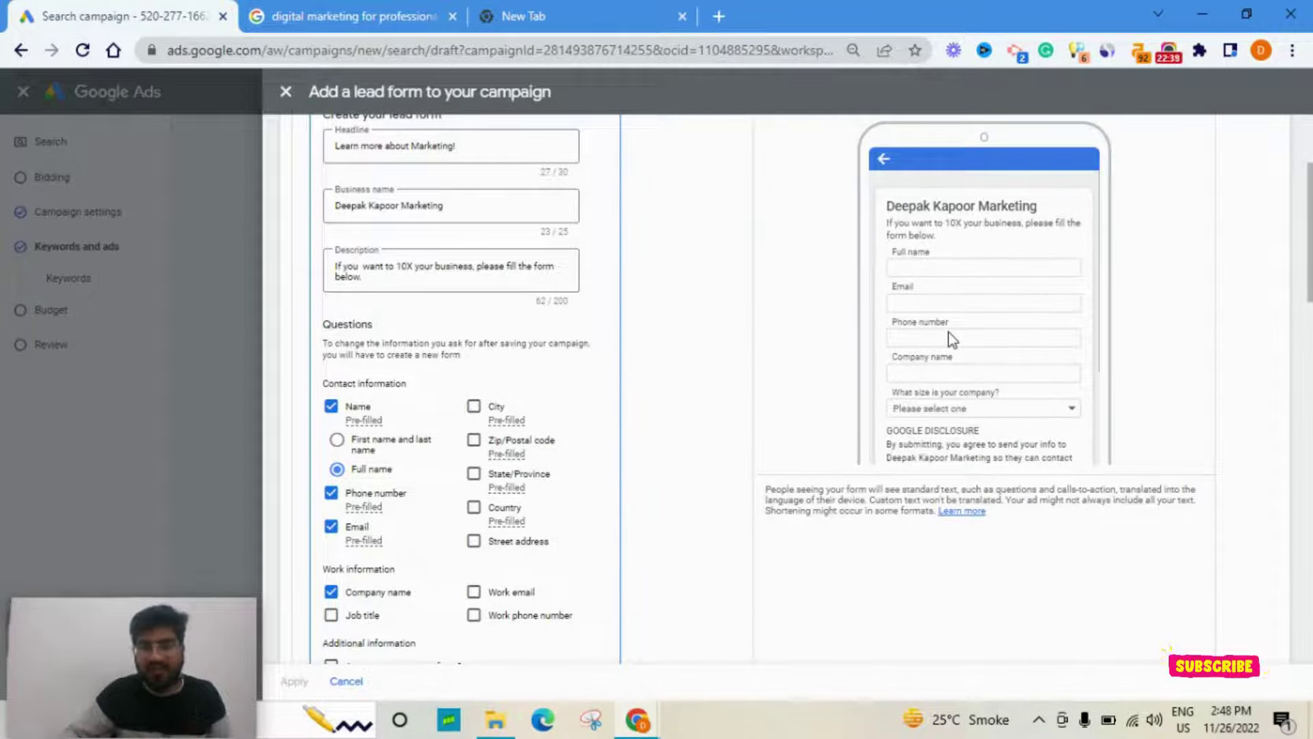
- Open the Strategic Planning Basics ad's lead form in the Google results and compare its privacy disclosure with the one in the campaign's form preview
left_click(342, 17)
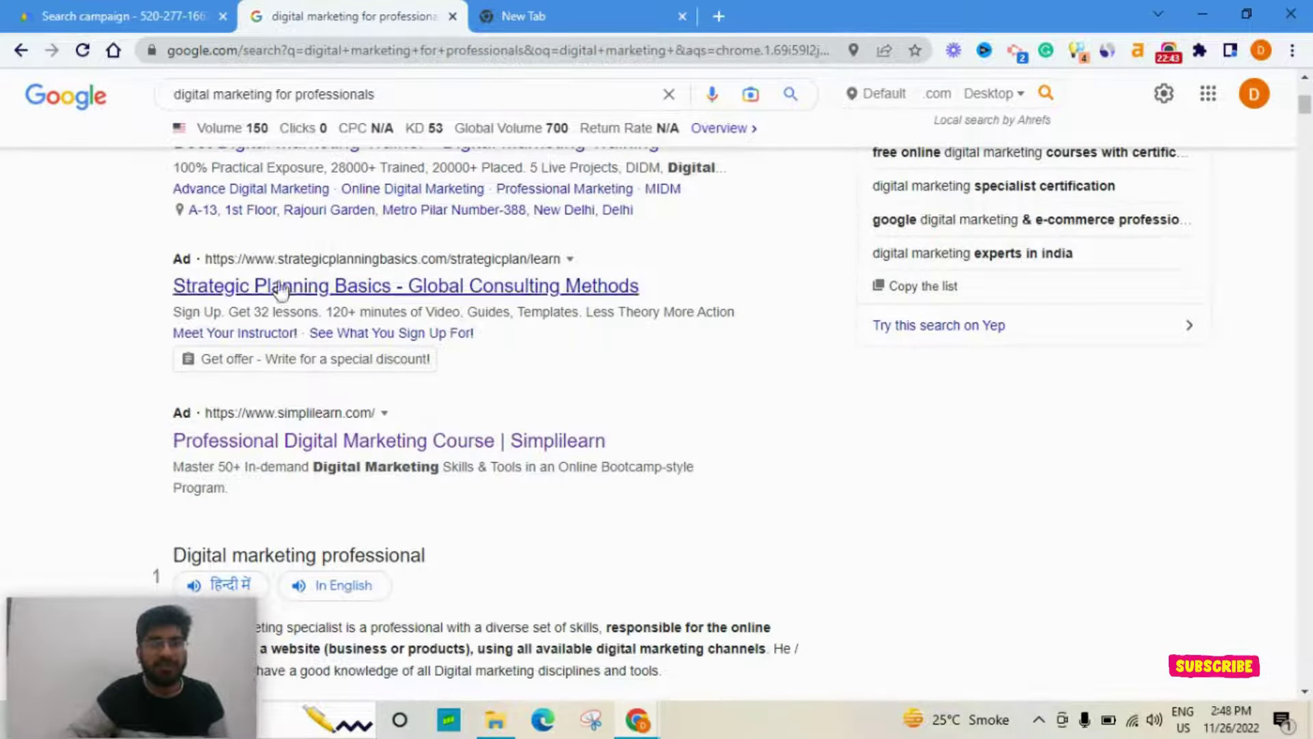
left_click(259, 372)
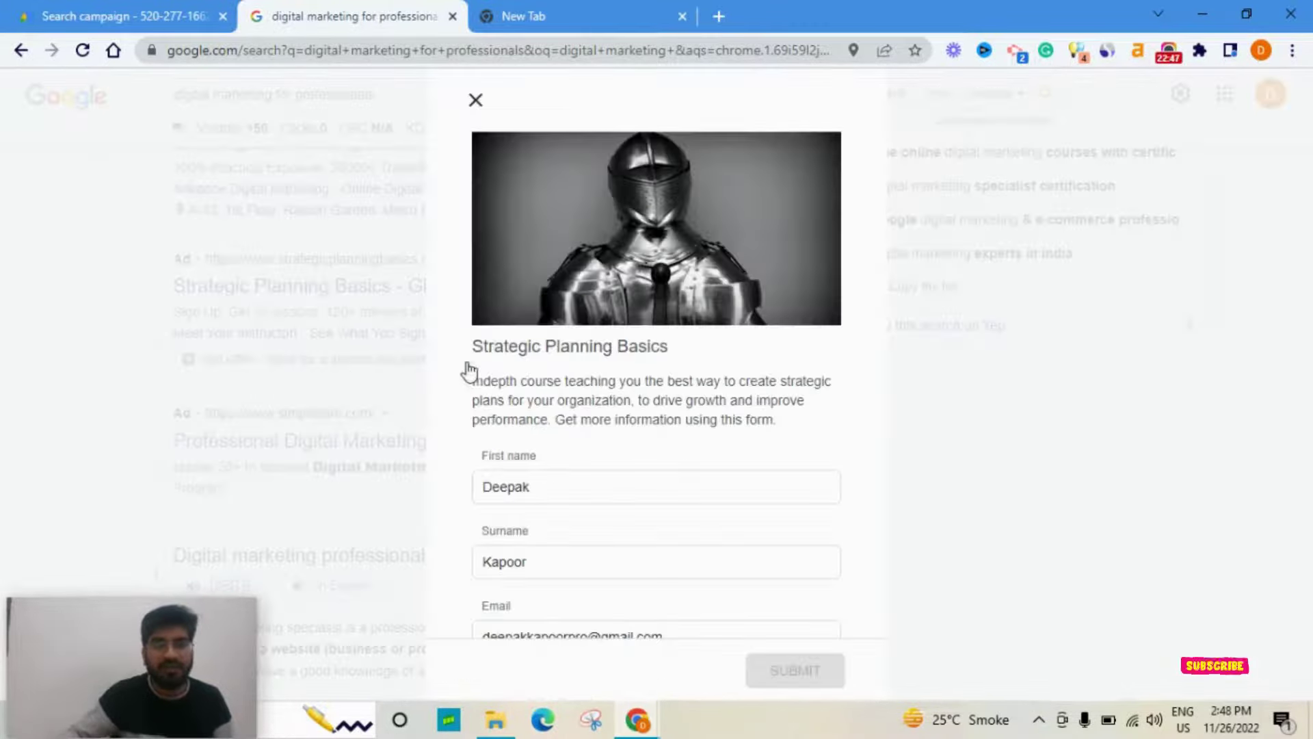
scroll(616, 557, "down", 5)
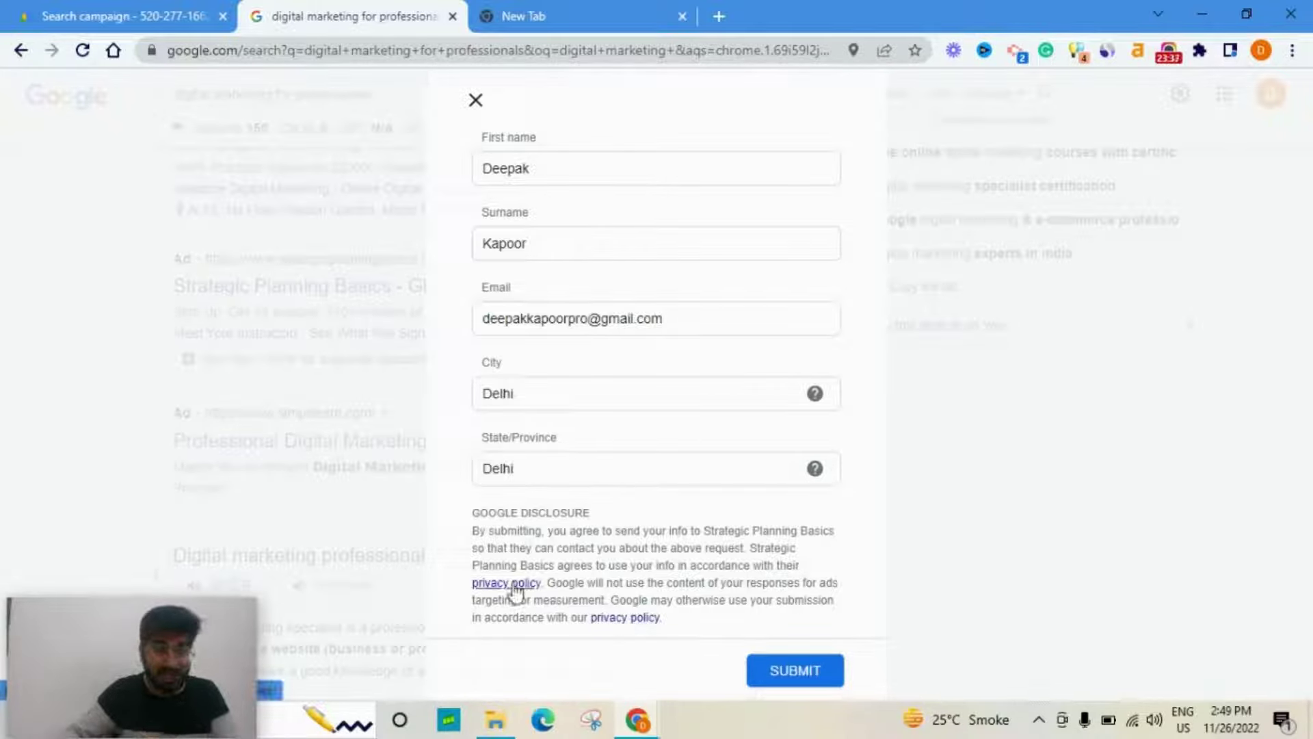
left_click(61, 15)
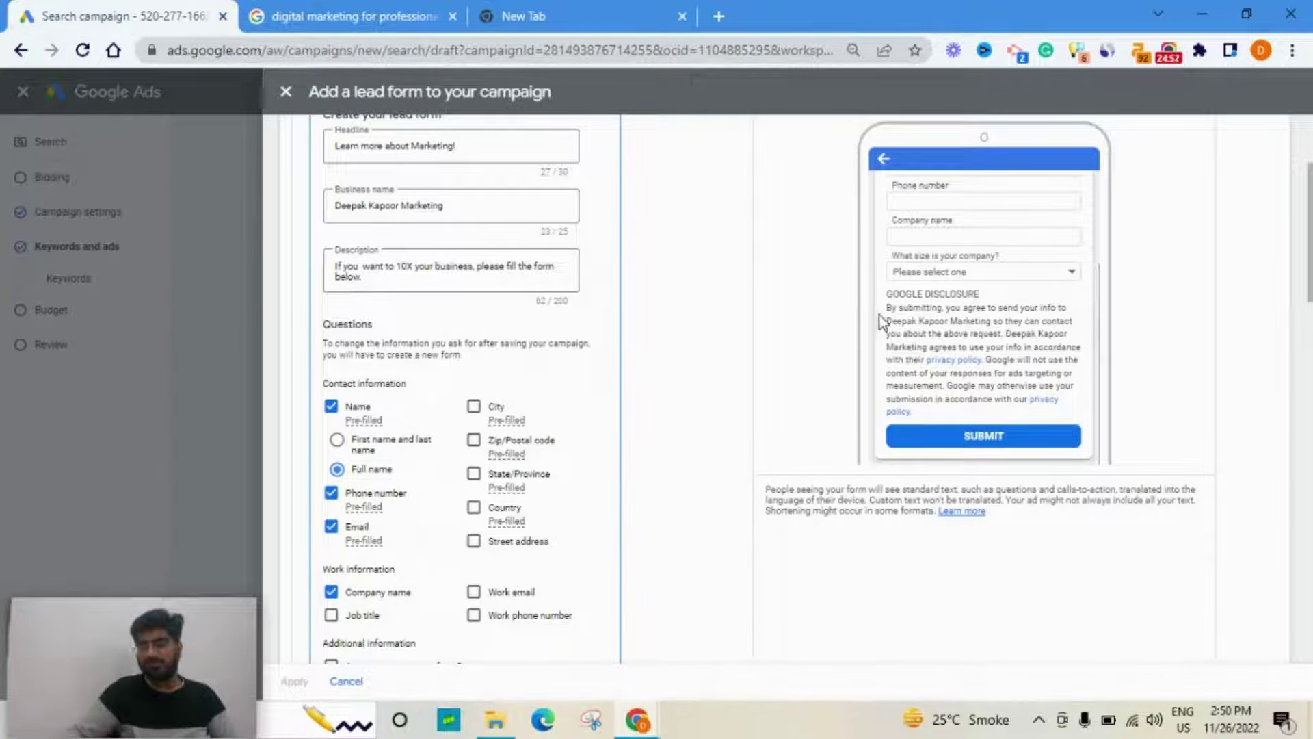
left_click_drag(880, 315, 941, 415)
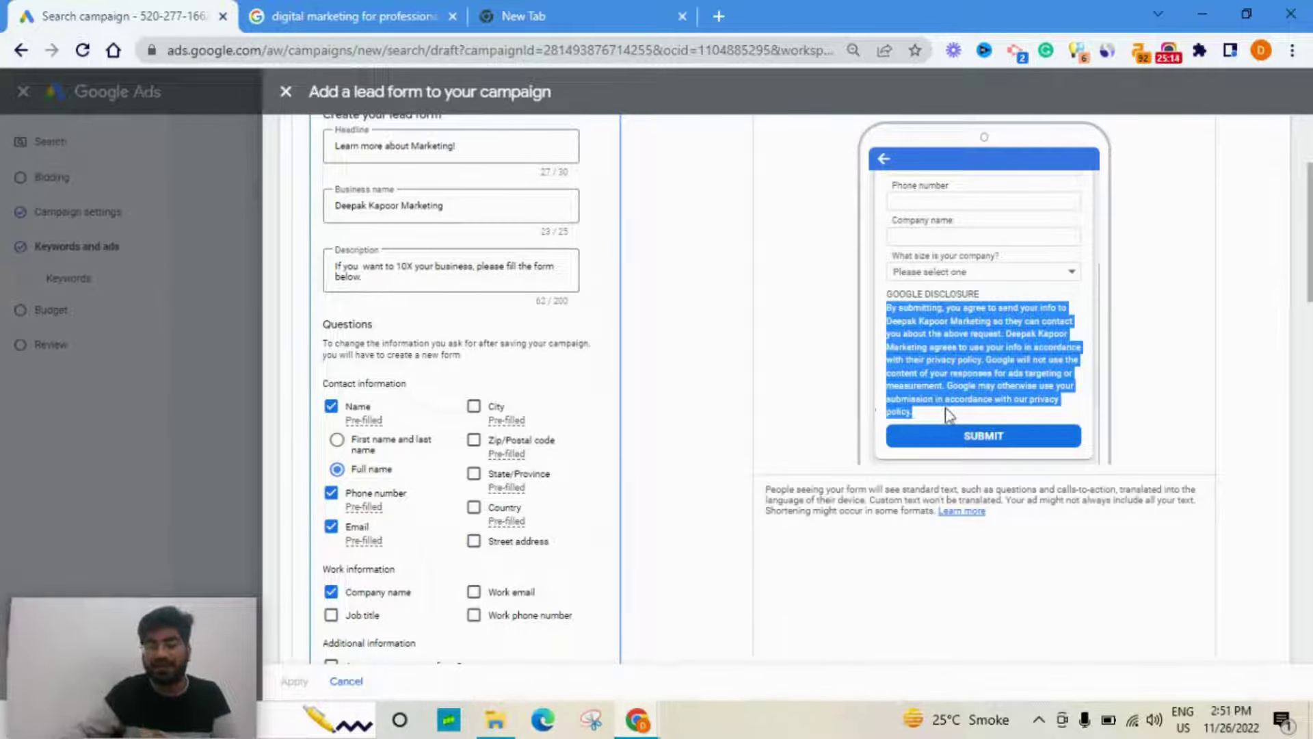
left_click(1044, 419)
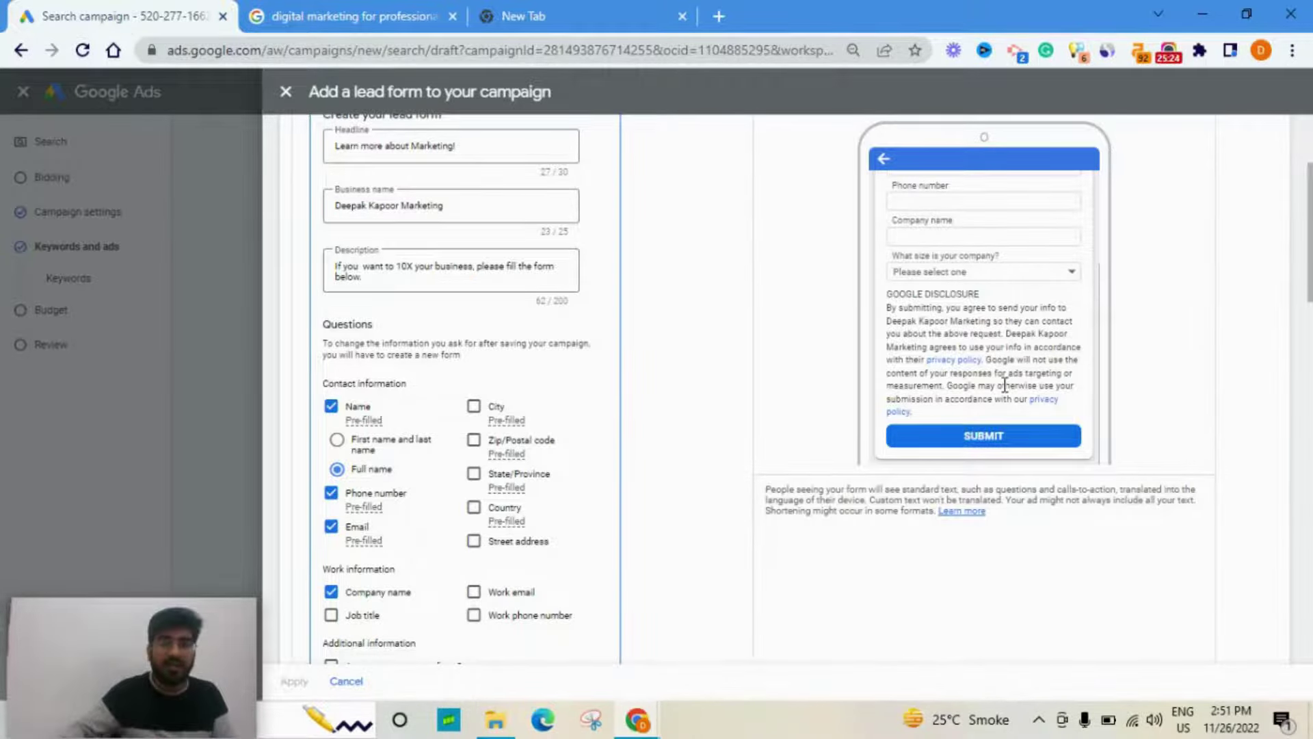
- Set the lead form's privacy policy URL to hr.com/privary.co.in
scroll(614, 500, "down", 10)
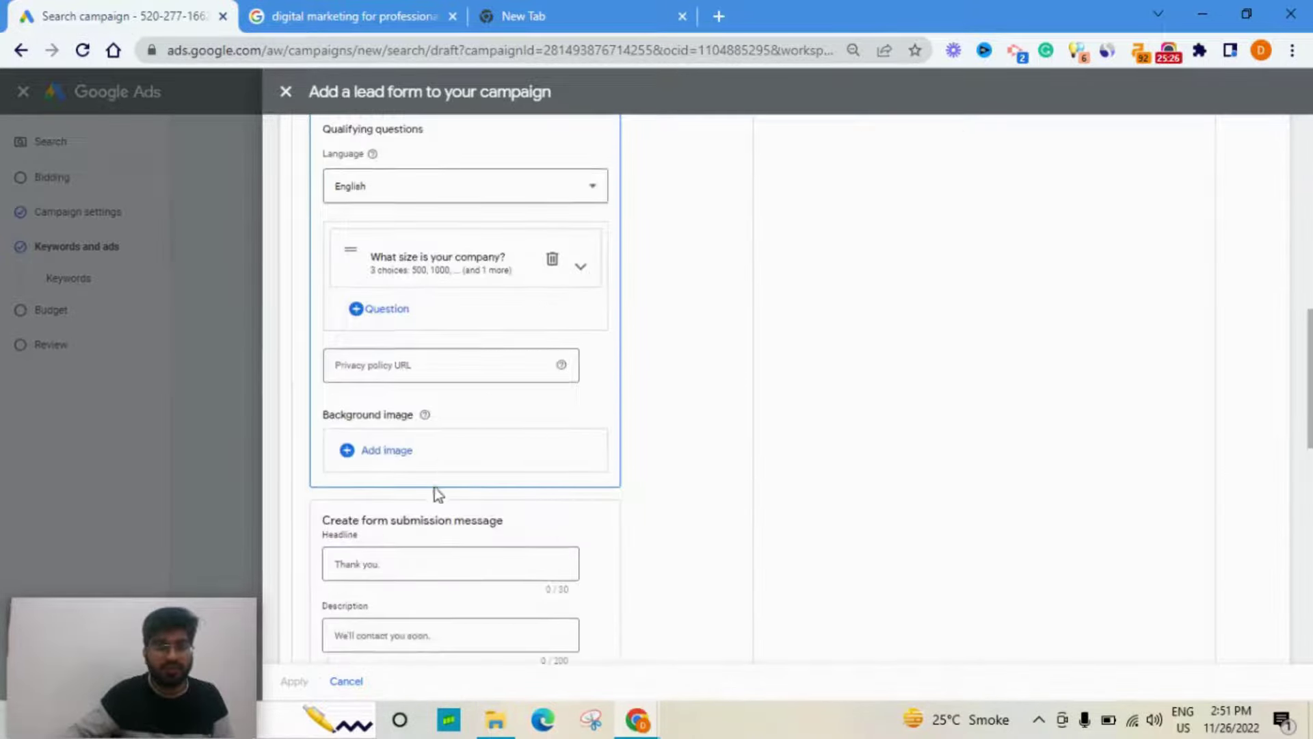
scroll(452, 274, "down", 3)
scroll(410, 308, "up", 3)
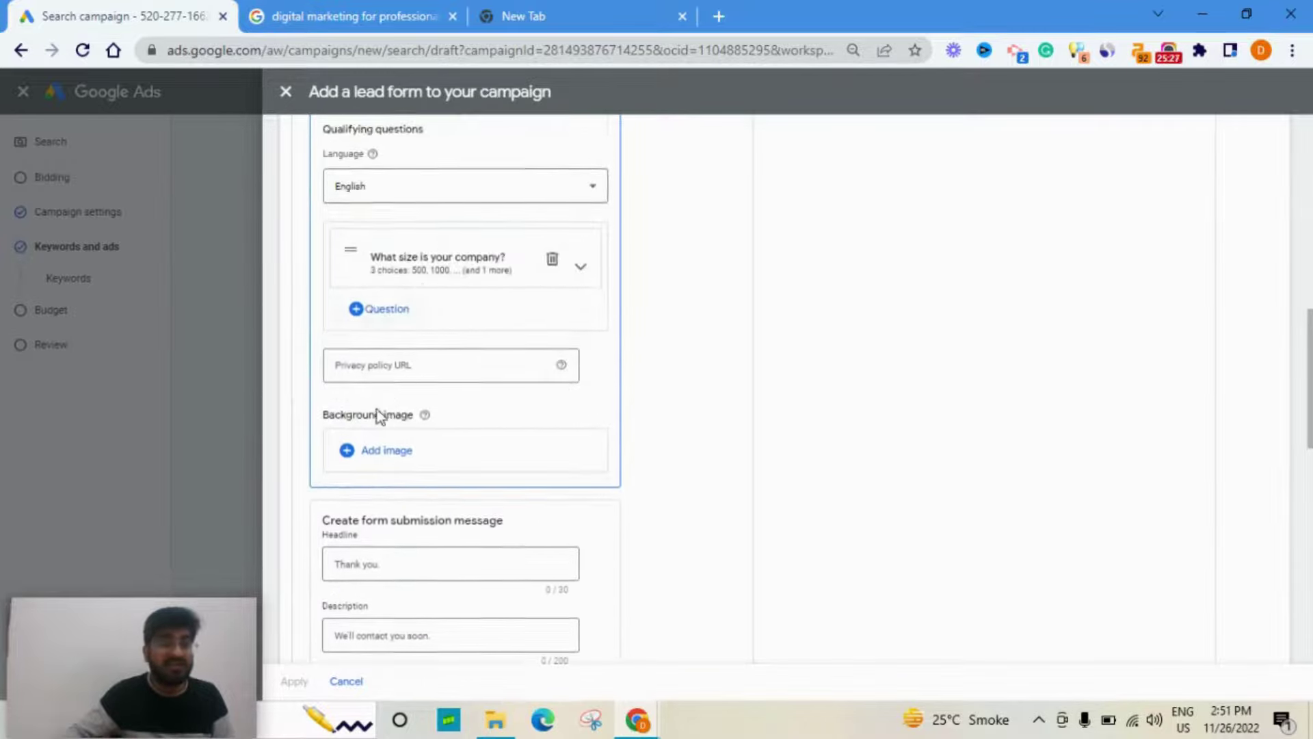
left_click(404, 367)
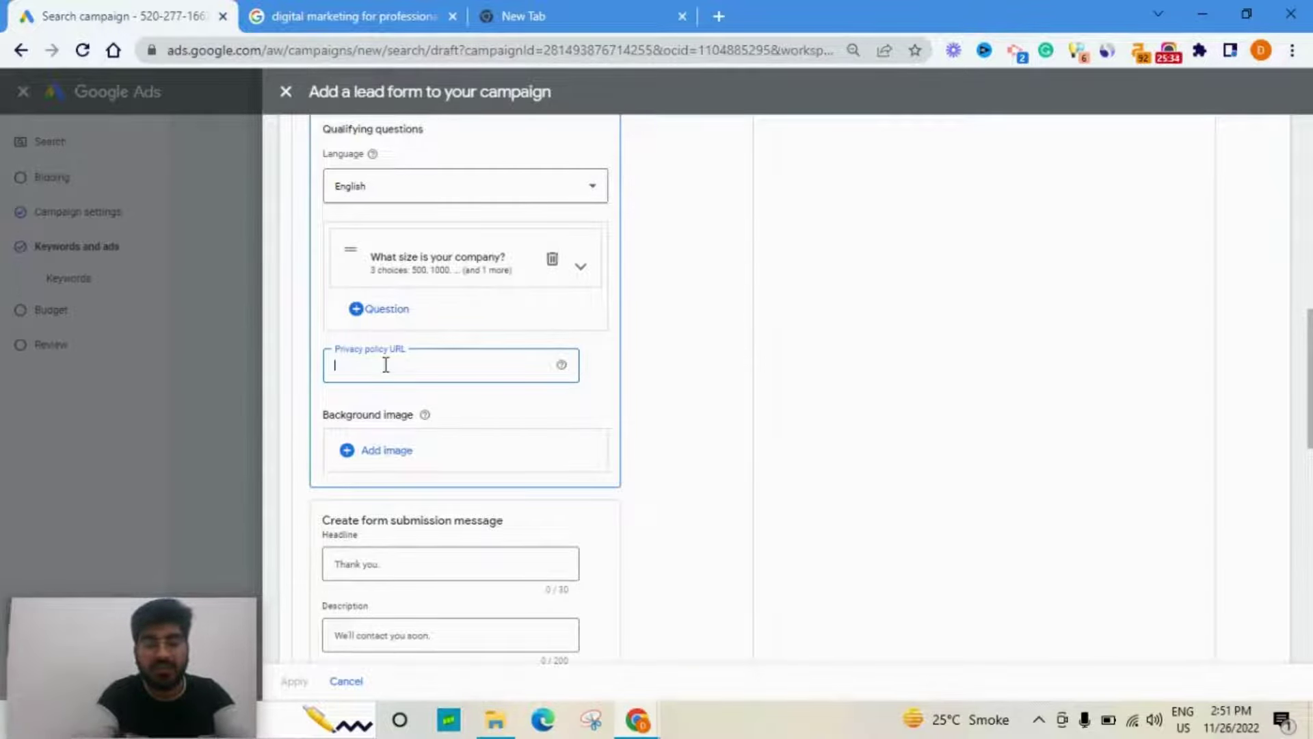
type("hr.com")
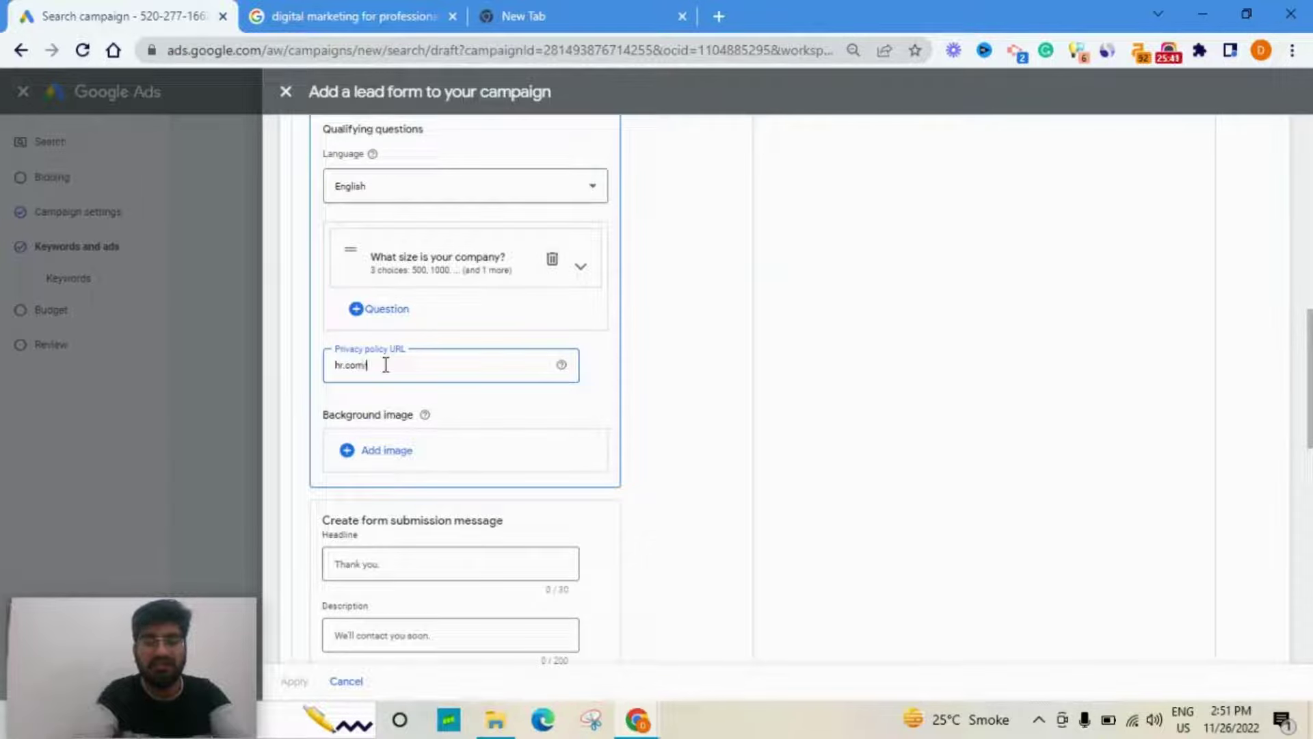
type("/privacy.co.in")
left_click(679, 436)
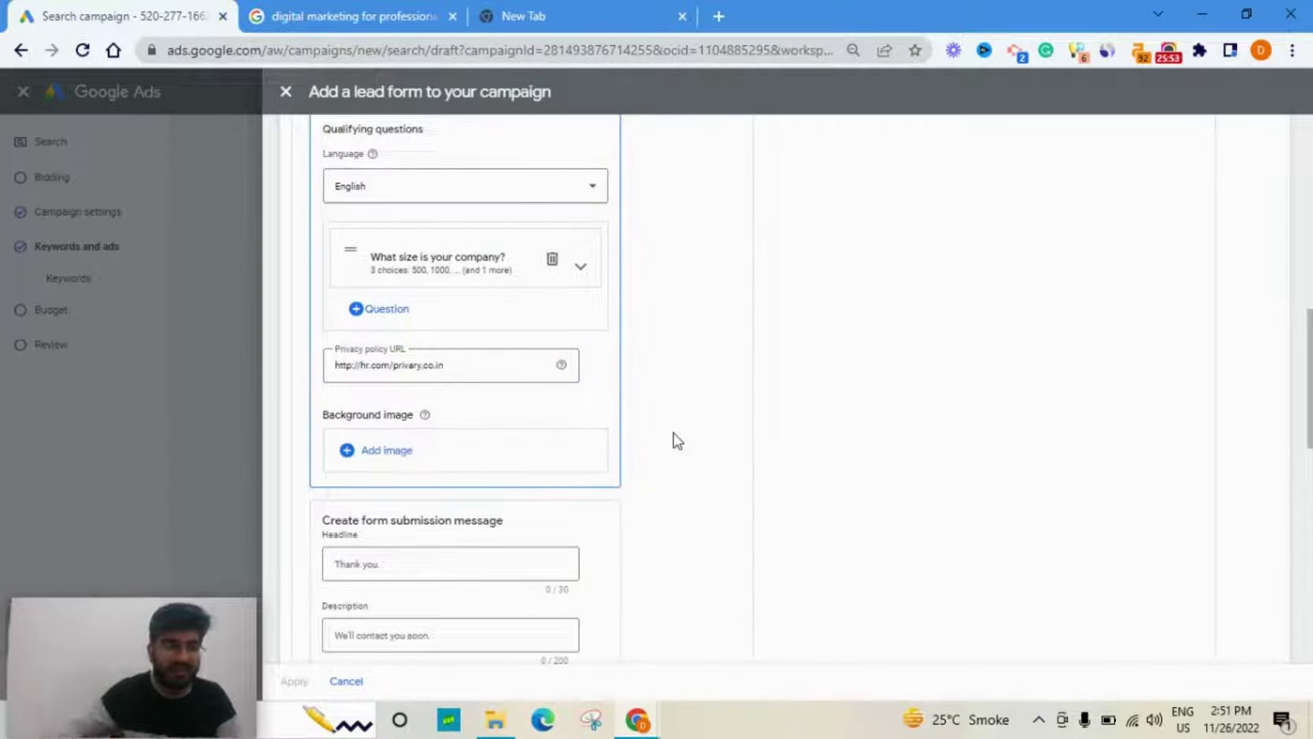
scroll(675, 434, "down", 3)
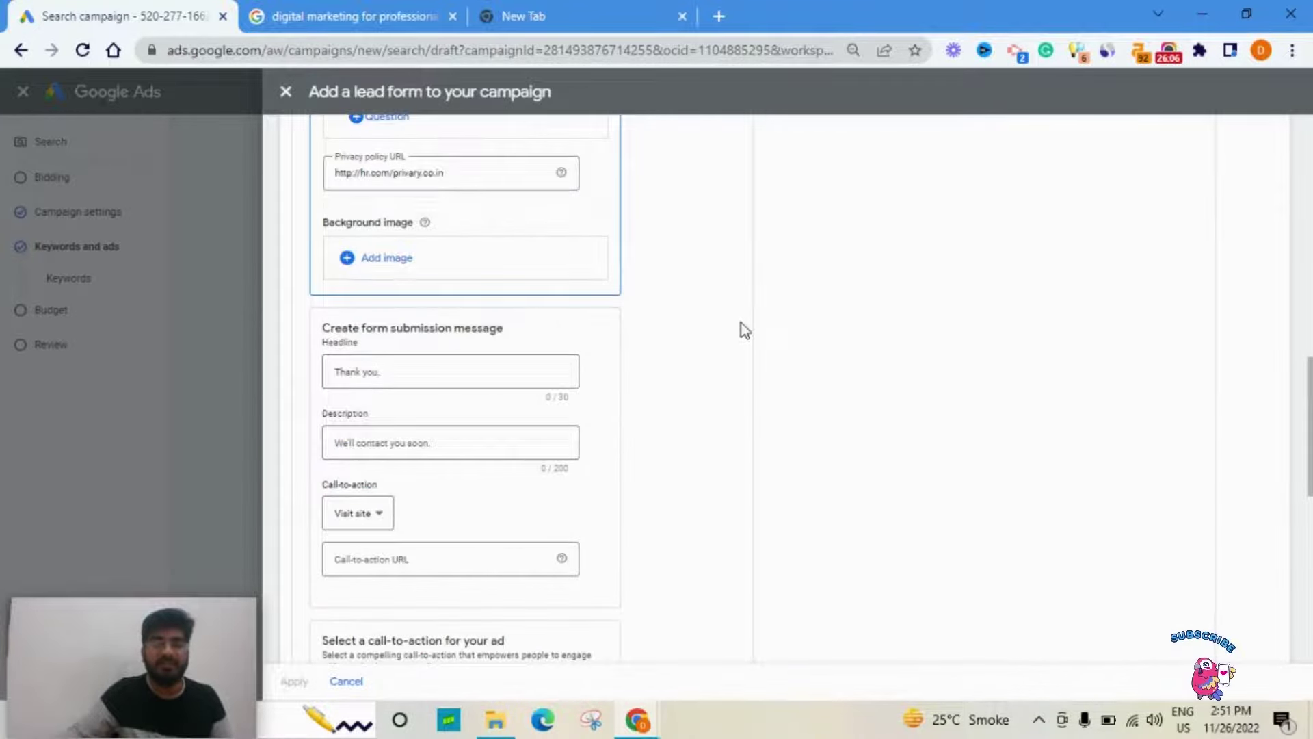
- Review the lead form's fields and preview, and read the recommended dimensions for its background image
scroll(856, 346, "up", 10)
scroll(951, 342, "up", 5)
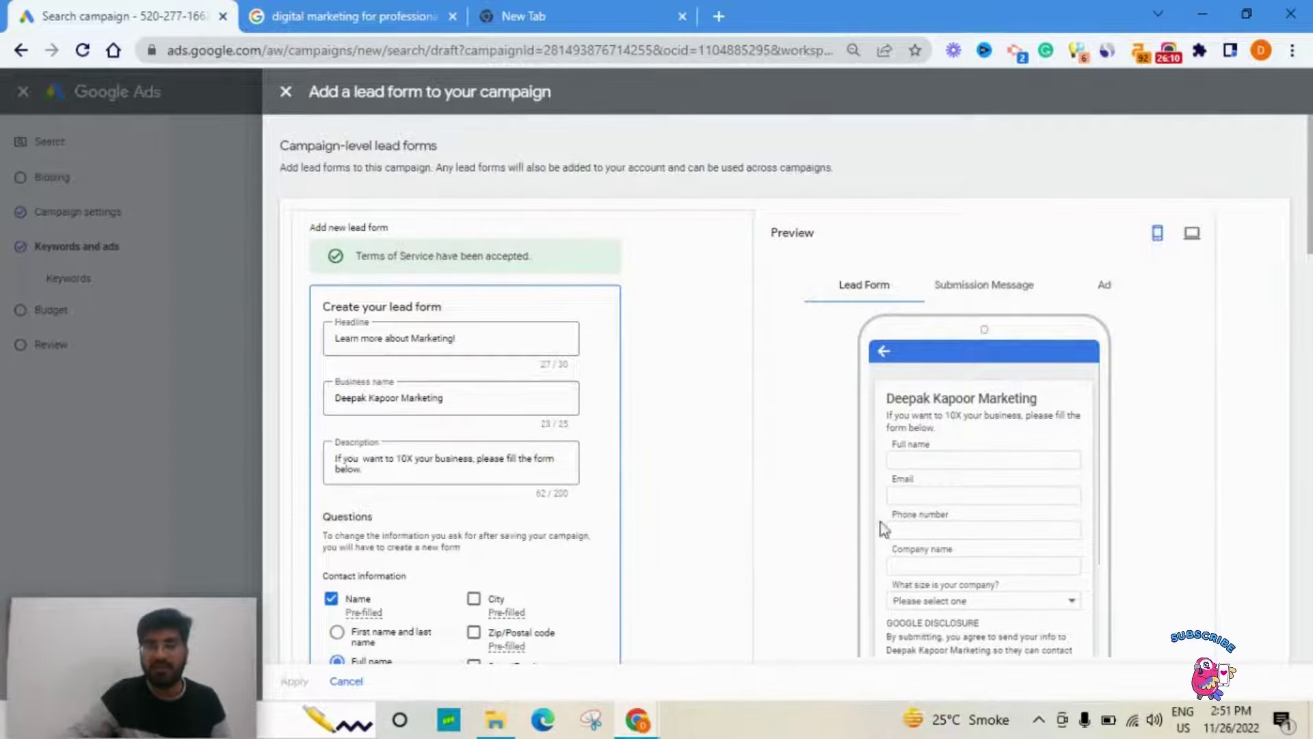
scroll(828, 424, "down", 4)
scroll(757, 438, "down", 4)
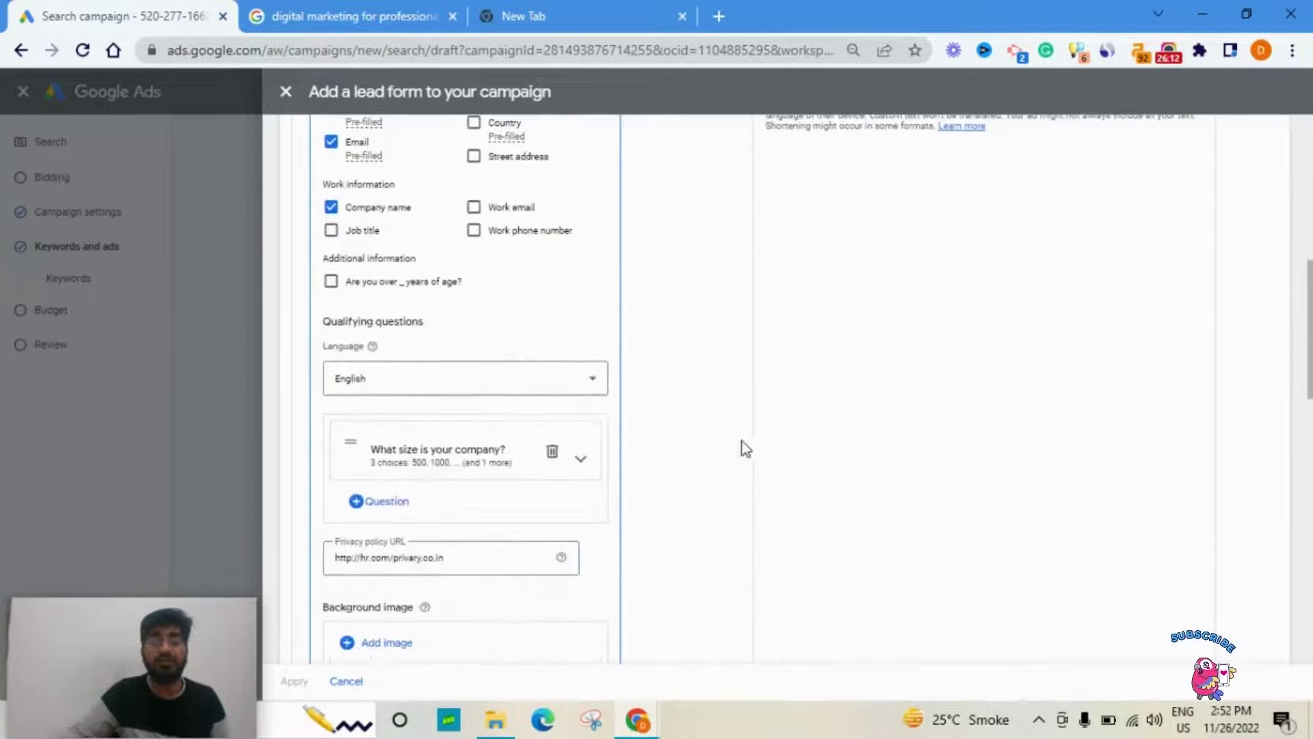
scroll(778, 445, "down", 8)
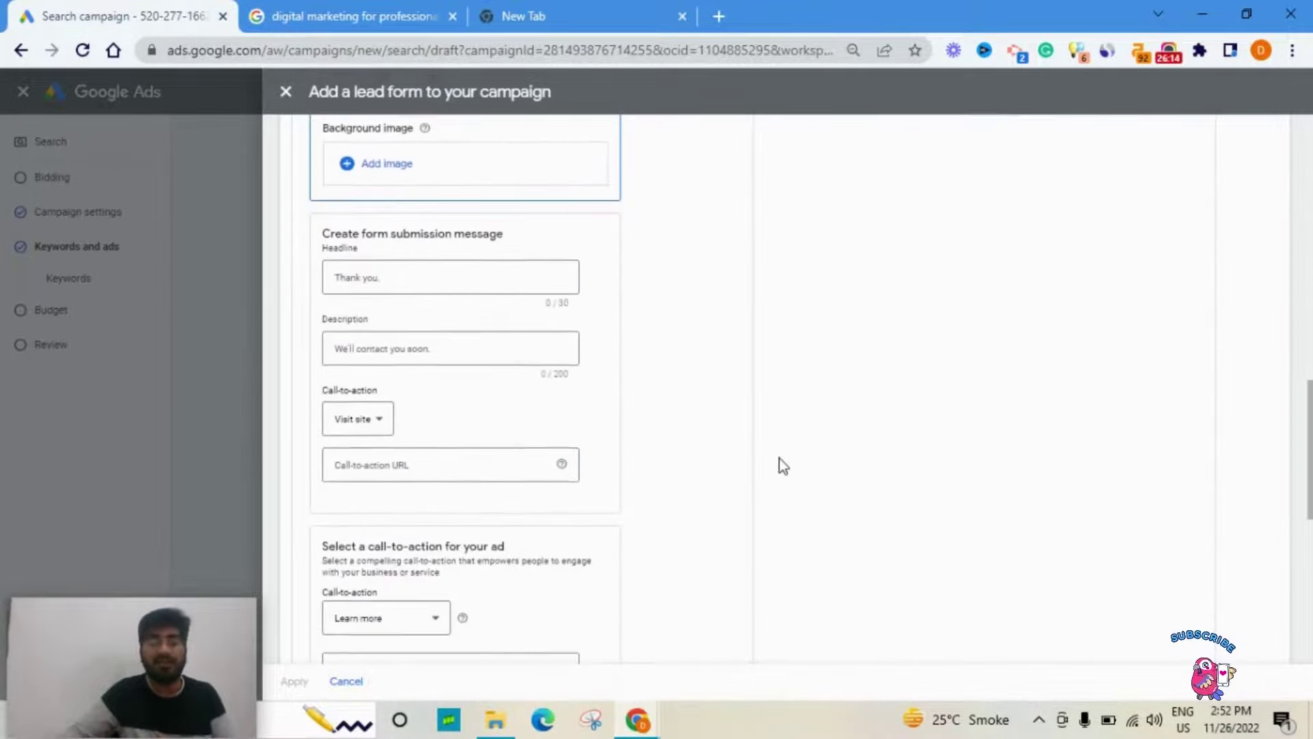
scroll(766, 478, "down", 1)
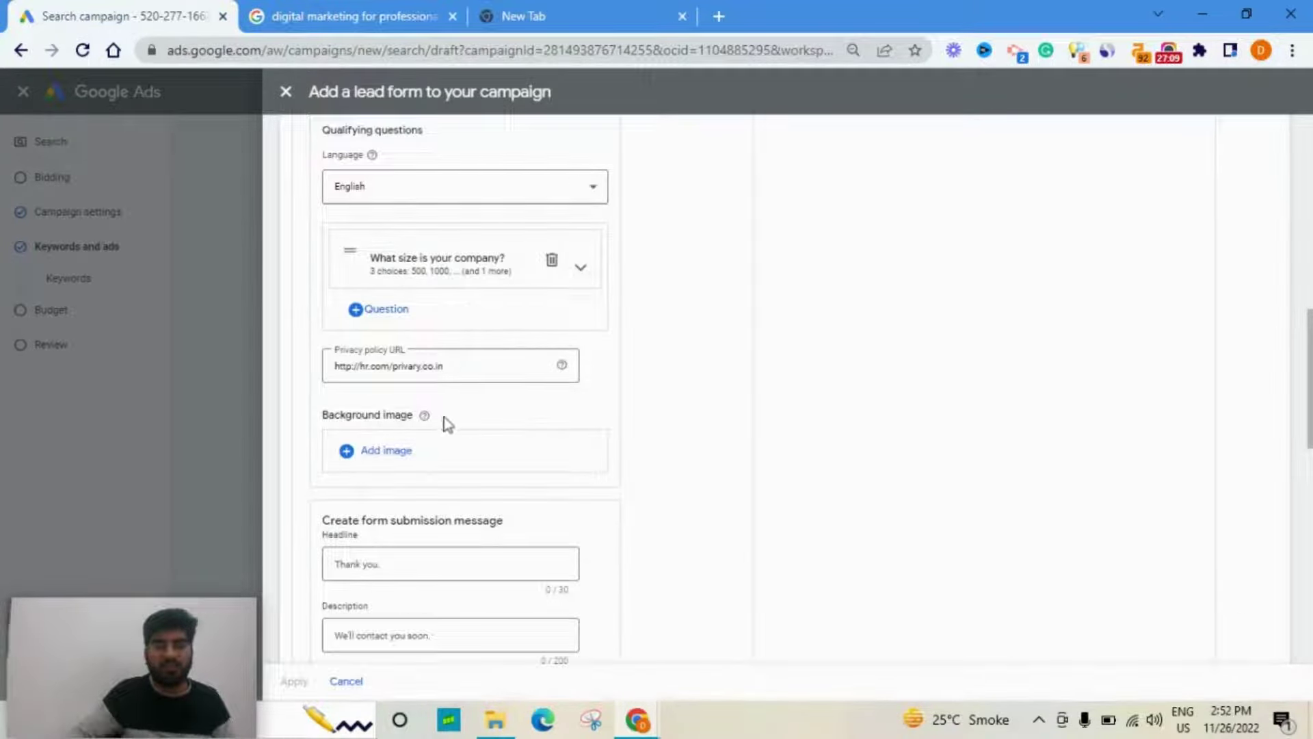
mouse_move(429, 420)
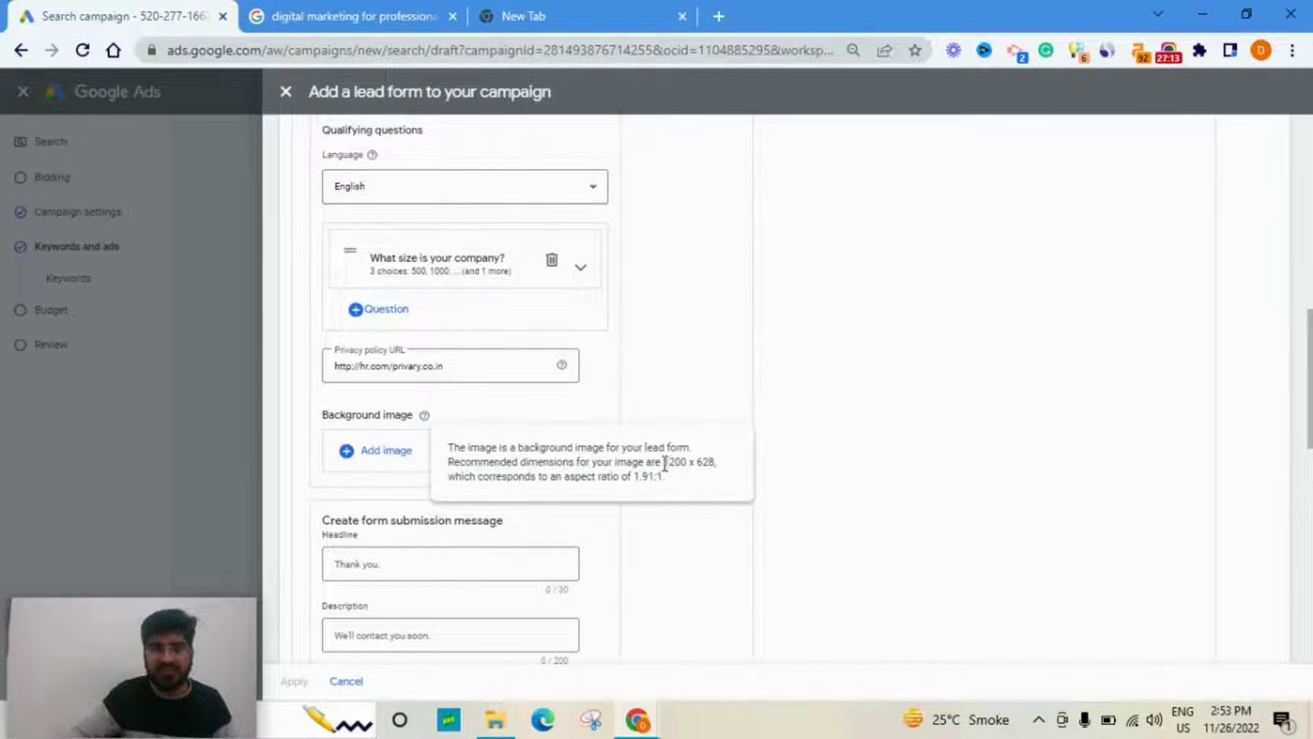
left_click_drag(670, 463, 709, 463)
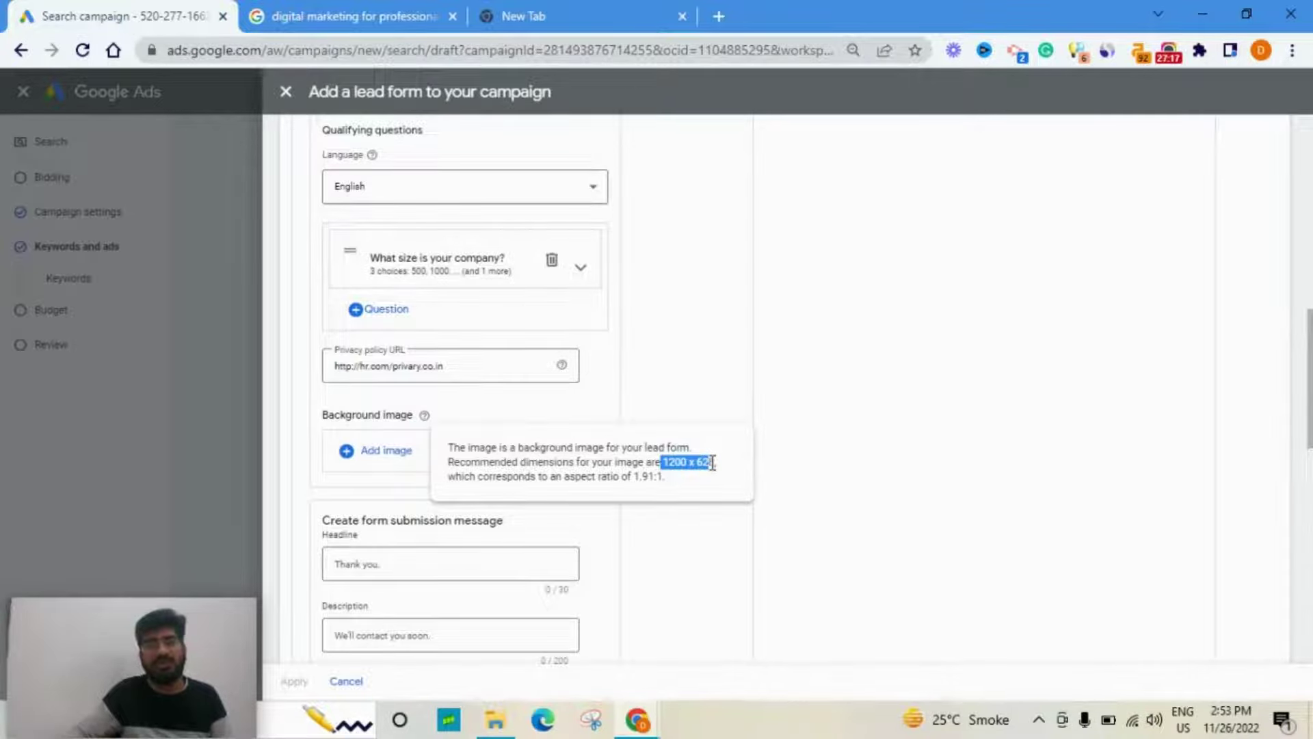
- Switch to Canva by opening canva.com in the empty browser tab
left_click(562, 12)
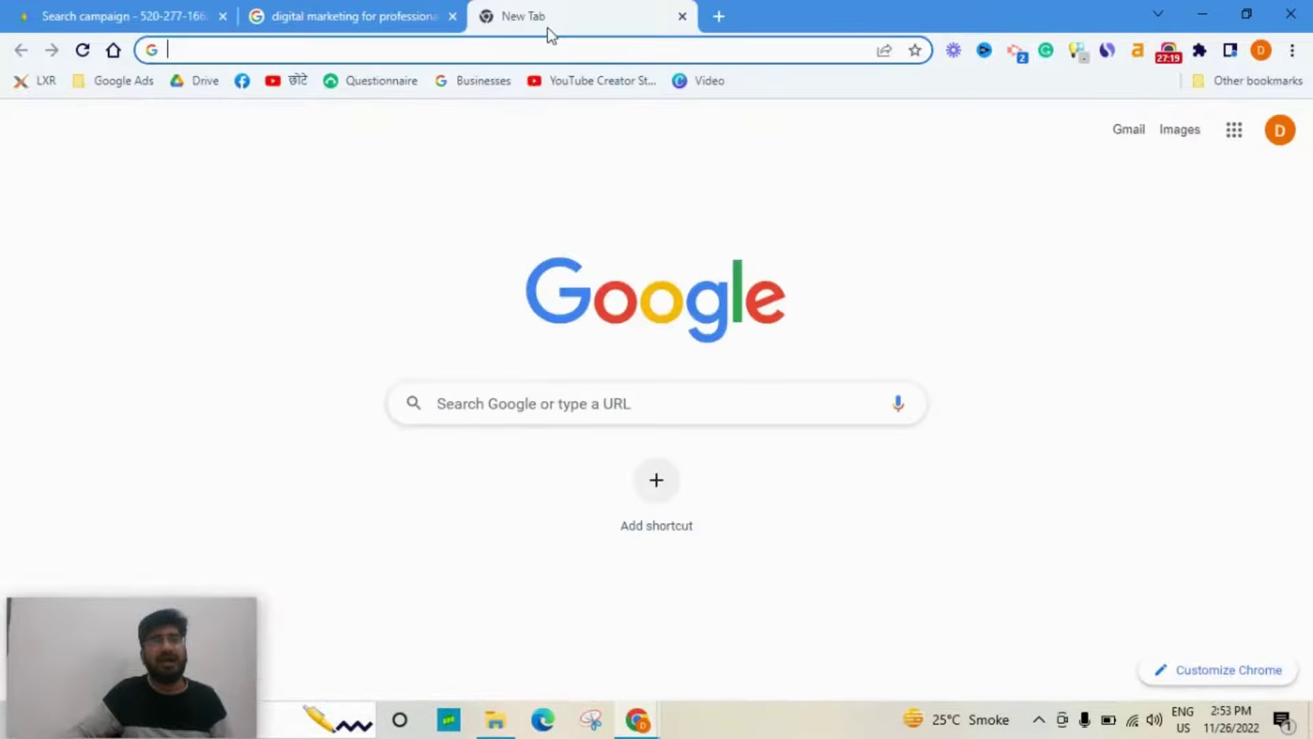
left_click(510, 50)
type("canva.com")
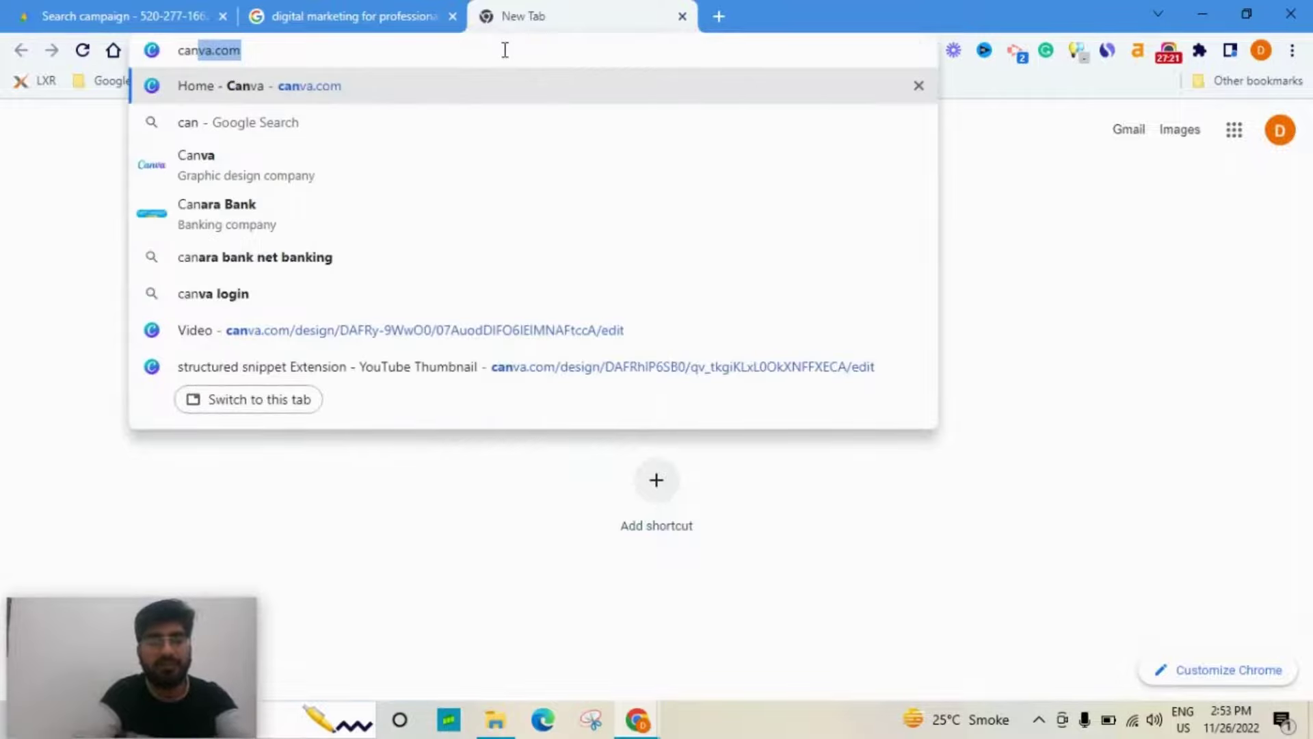
key("Return")
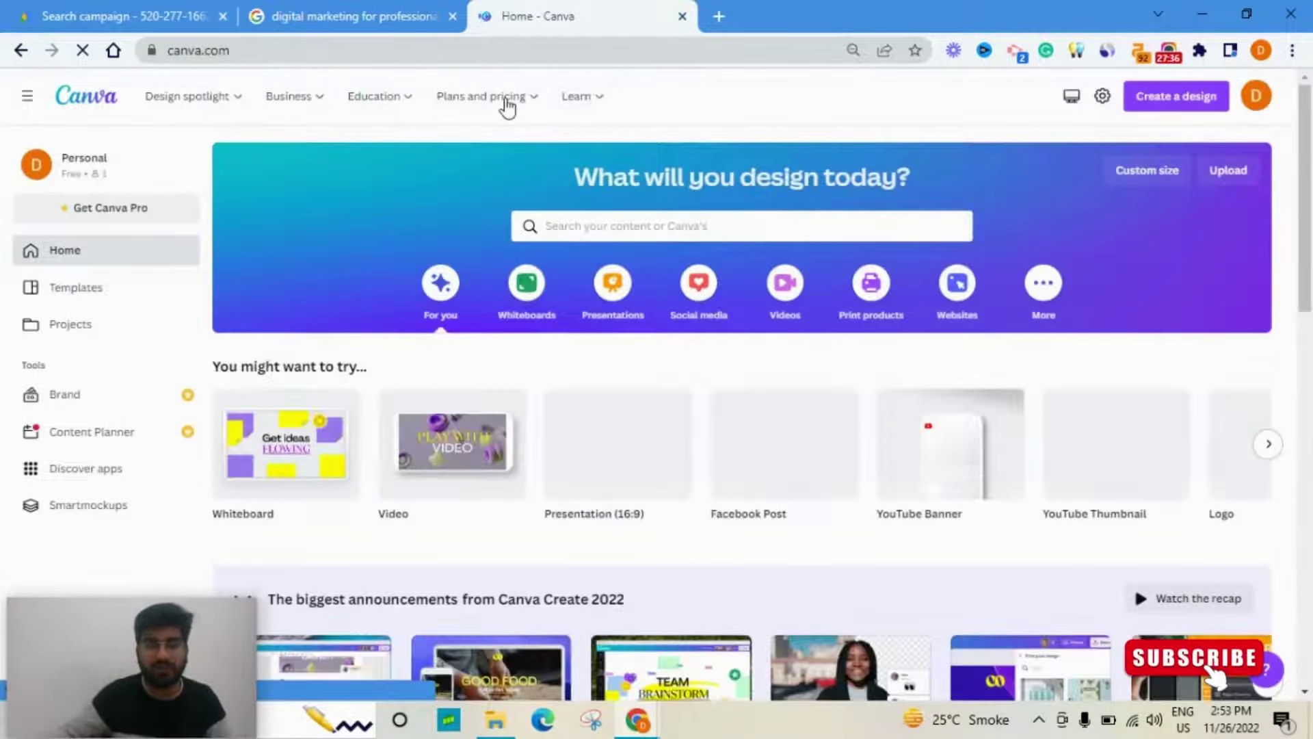
- Search the Canva templates for 1200x600 and browse the results
left_click(586, 217)
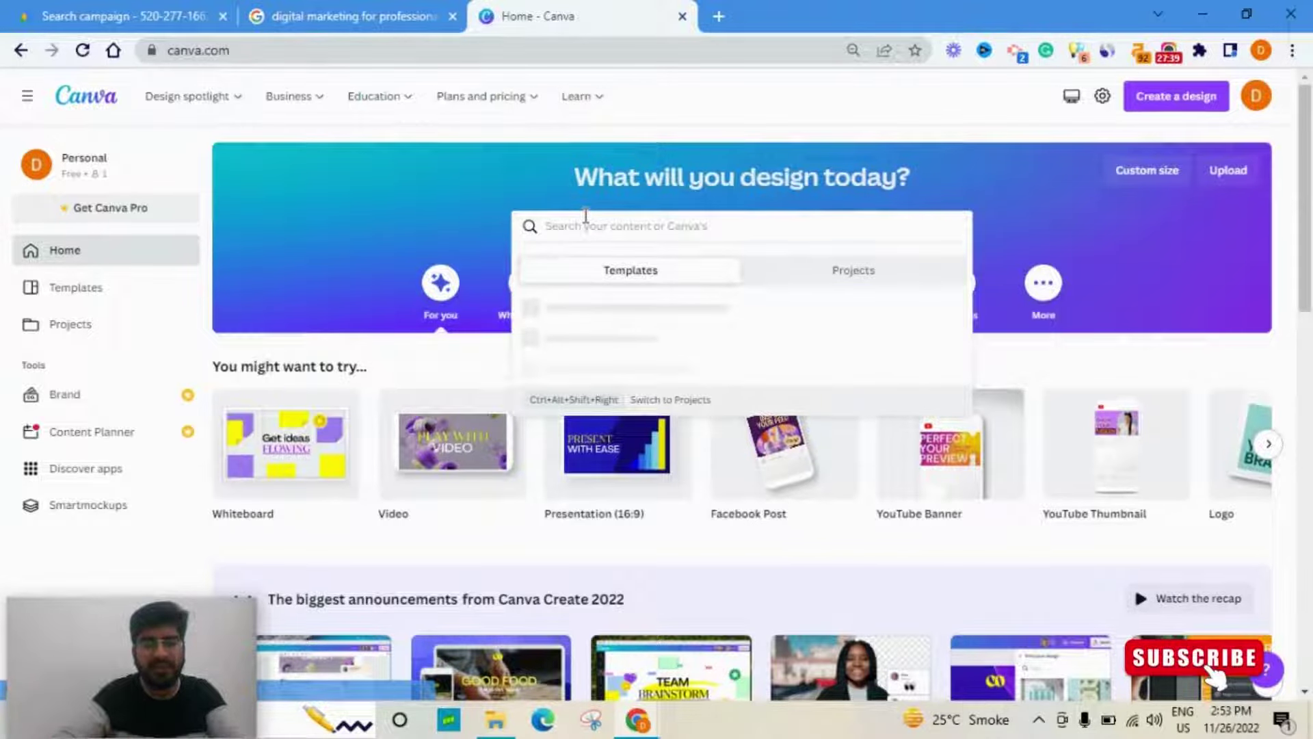
type("1200")
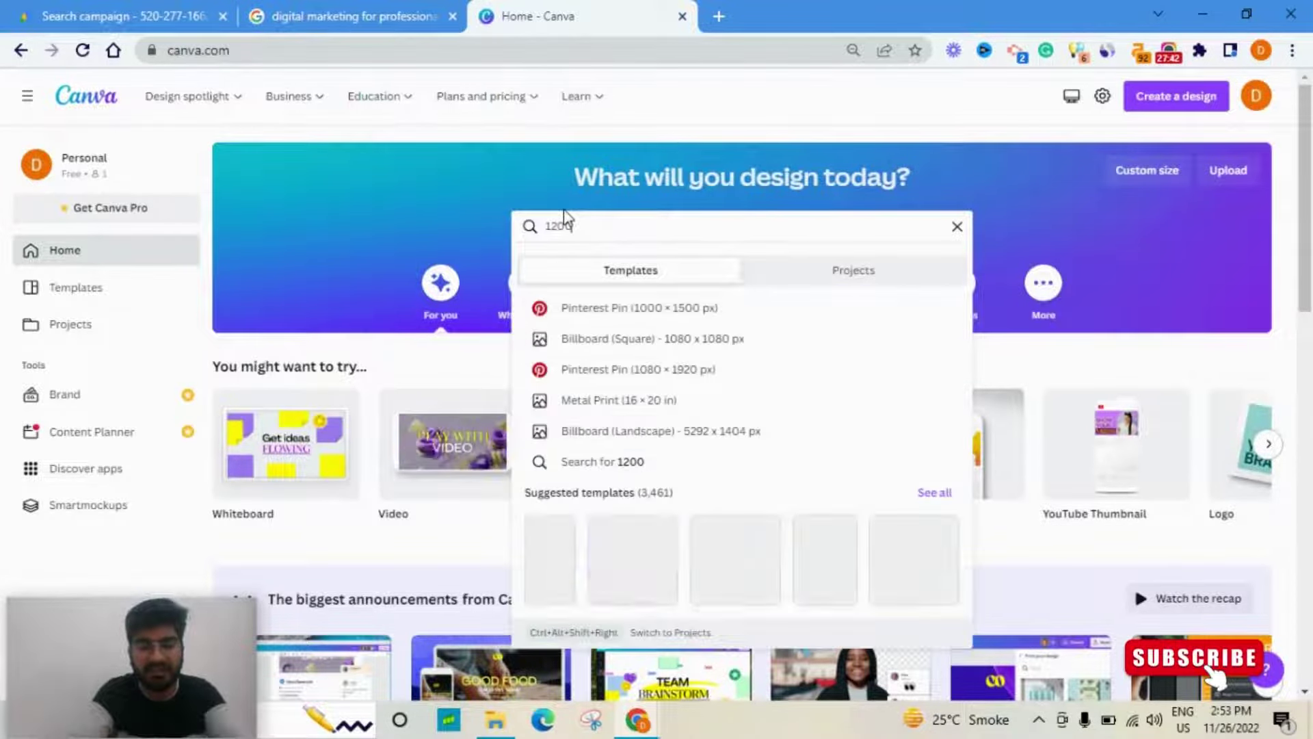
type("x6")
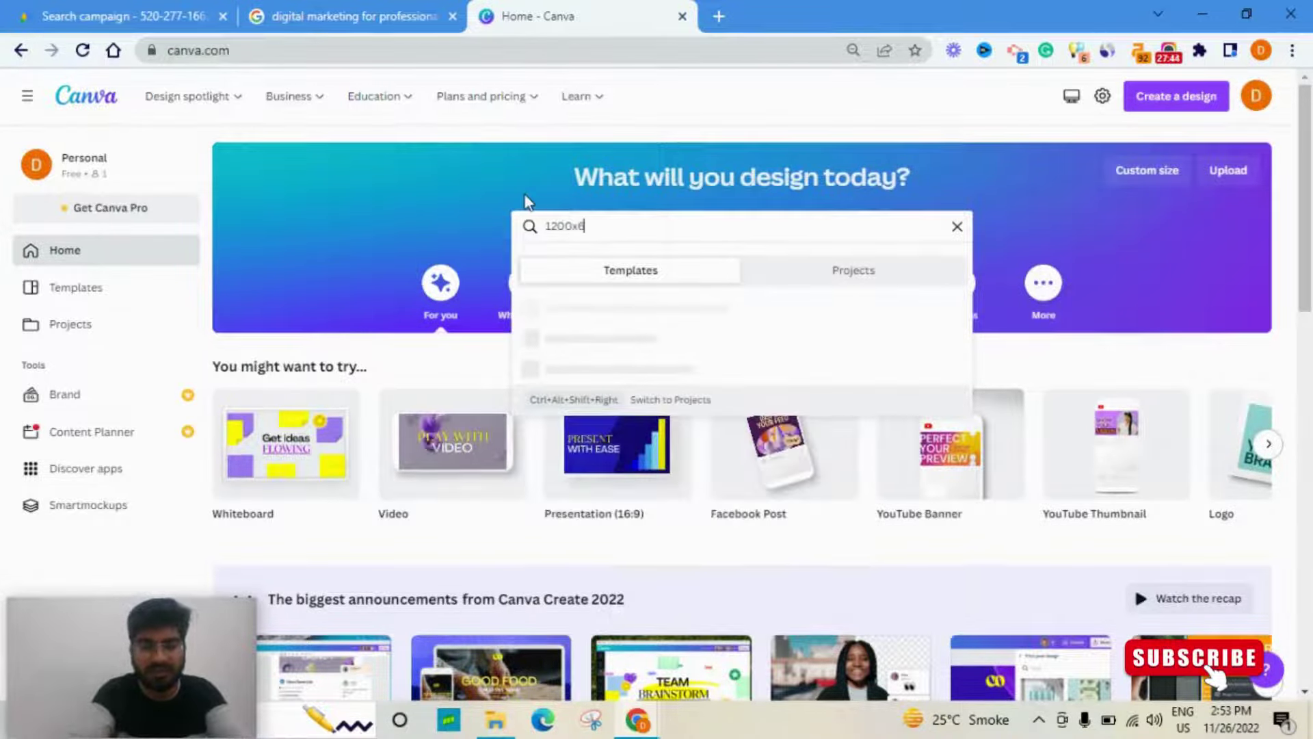
type("00")
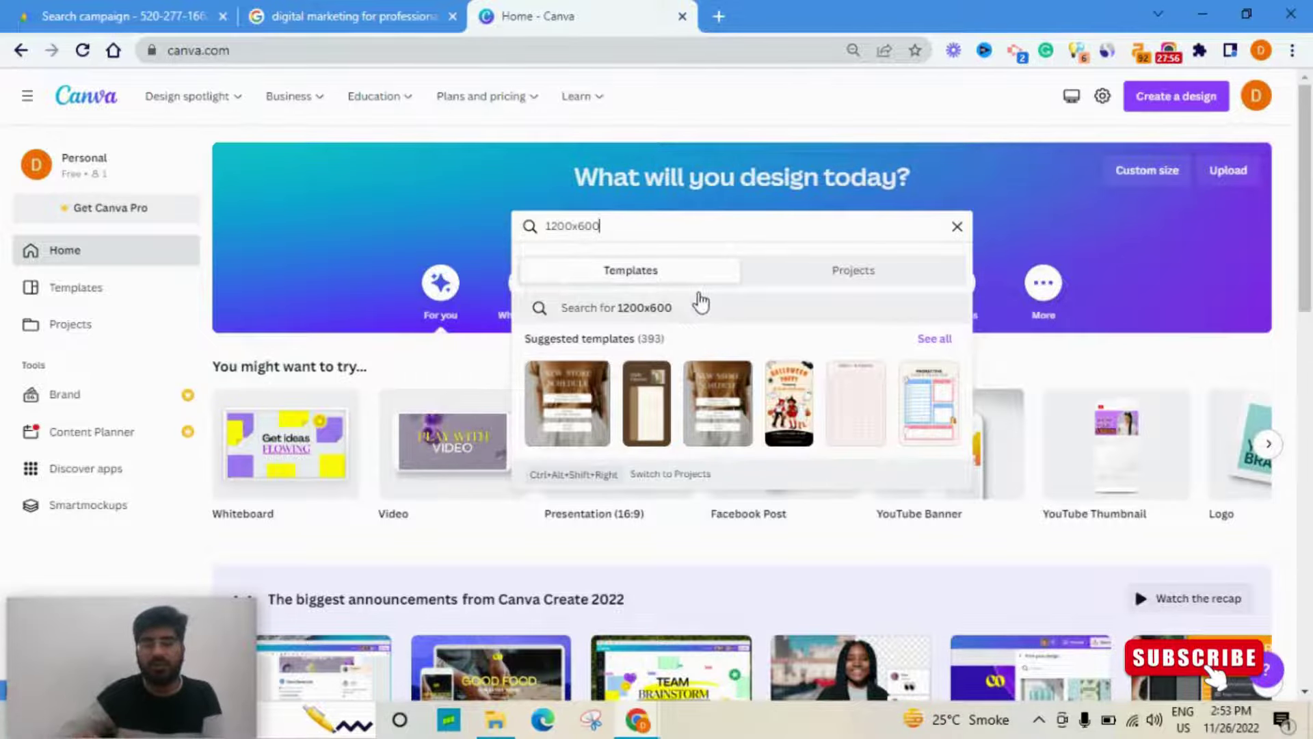
left_click(648, 309)
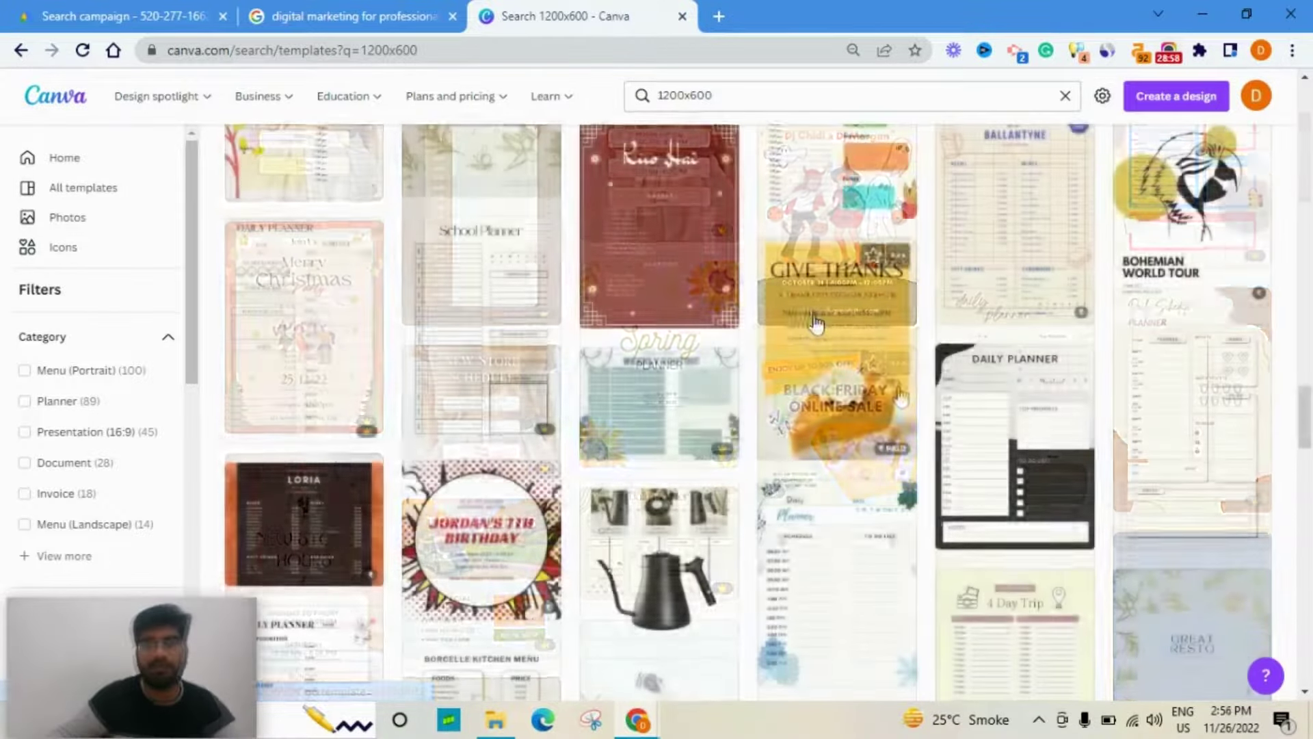
scroll(816, 323, "down", 5)
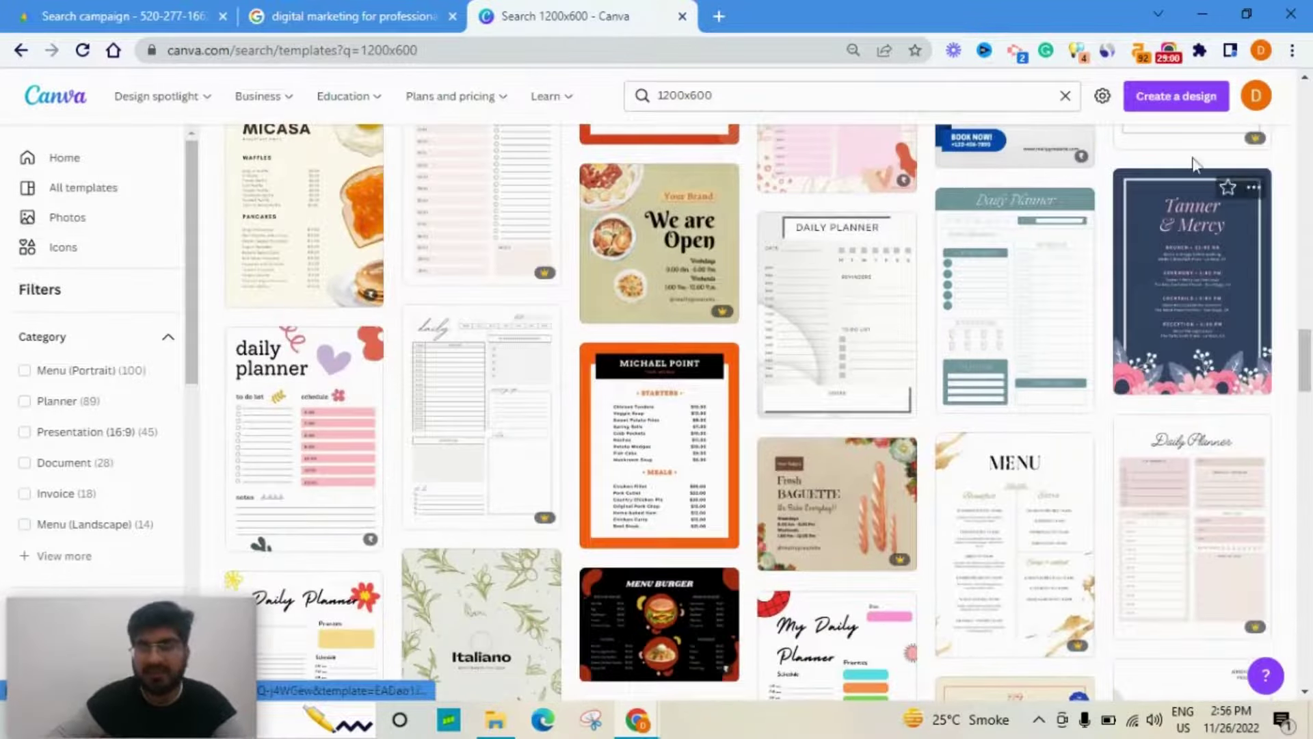
- Create a new blank design with a custom size of 1200 by 600 px
left_click(1171, 101)
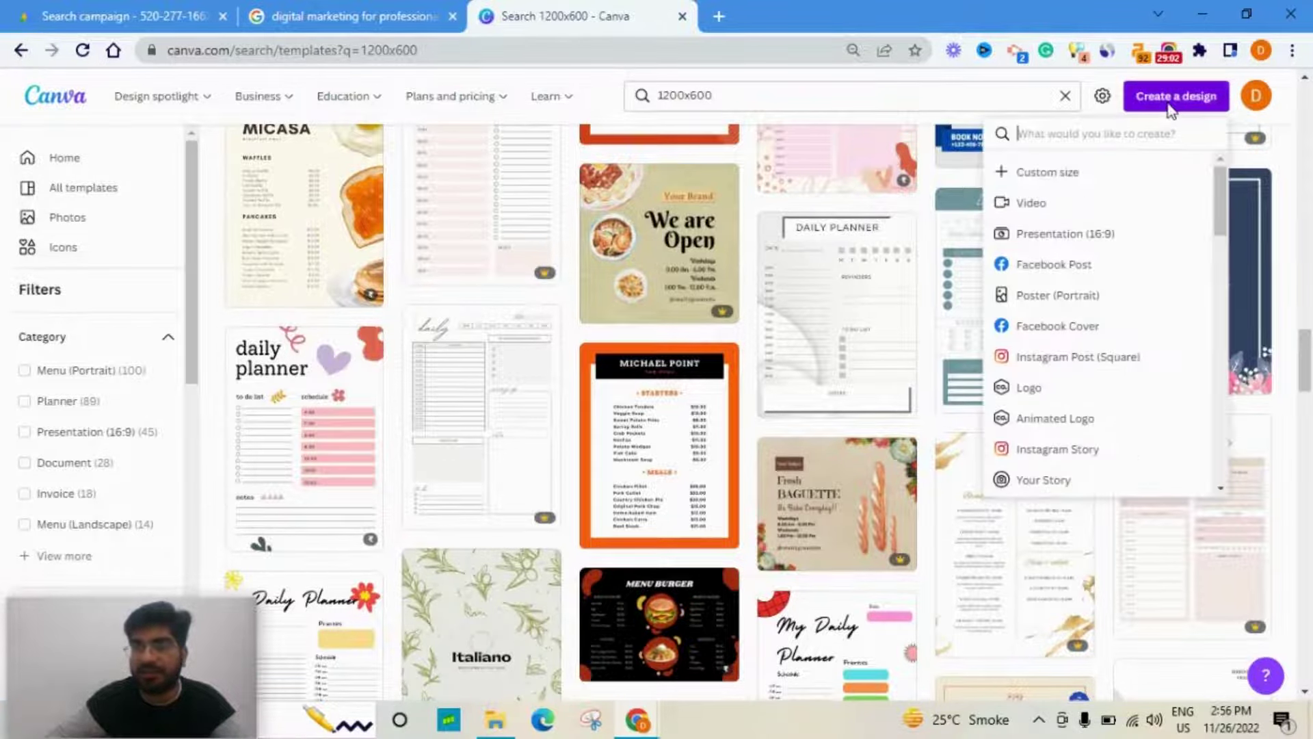
left_click(1075, 175)
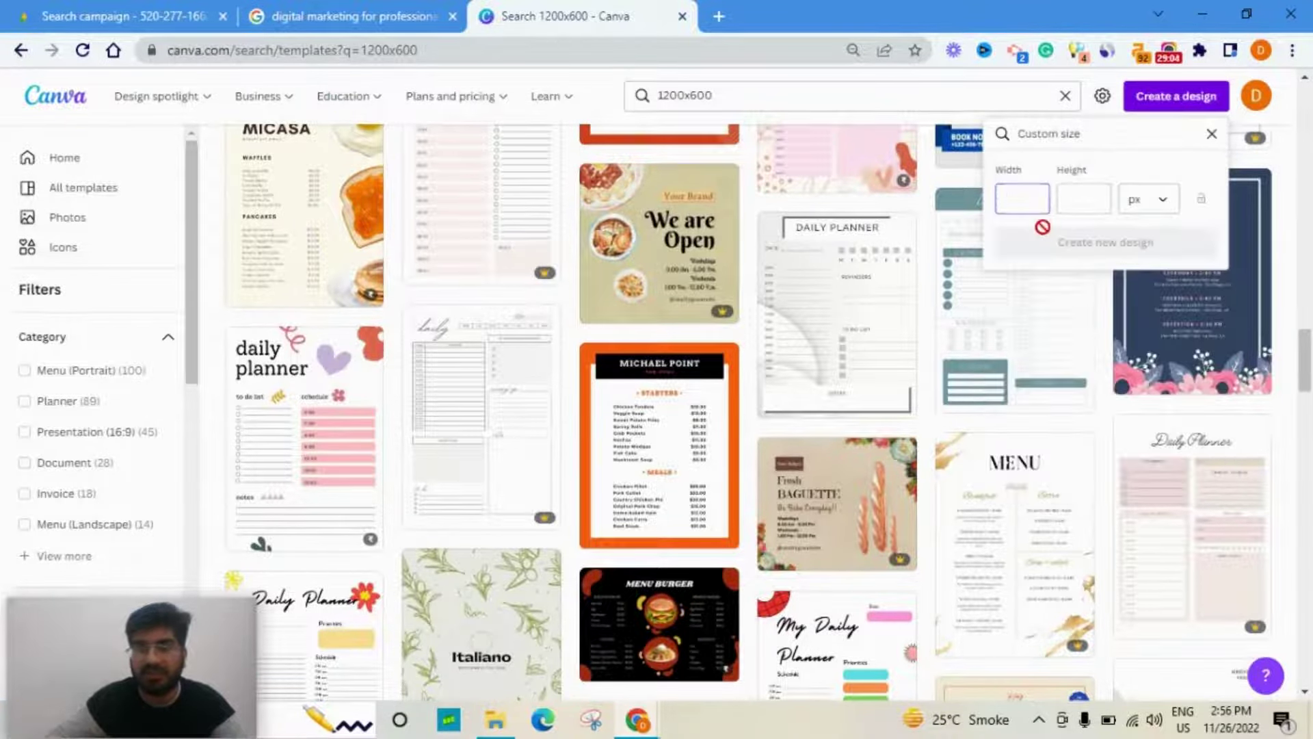
type("1200")
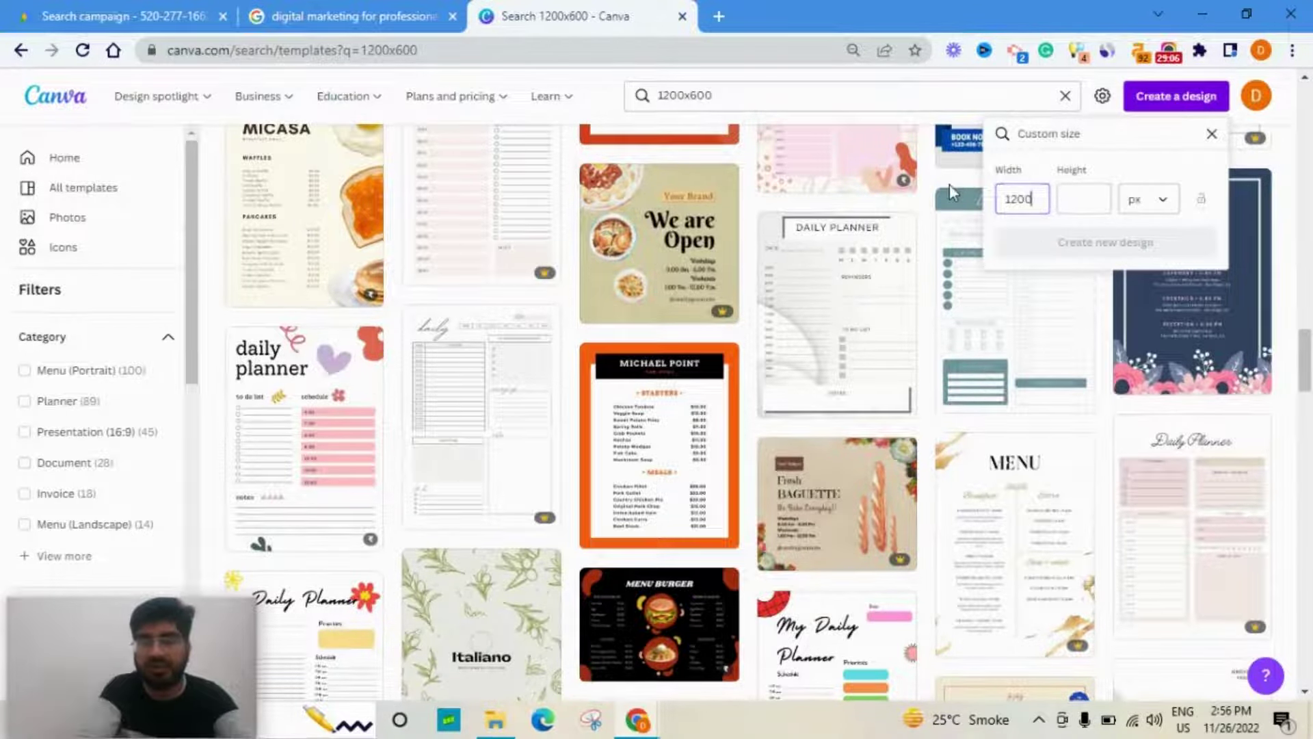
key("Tab")
type("600")
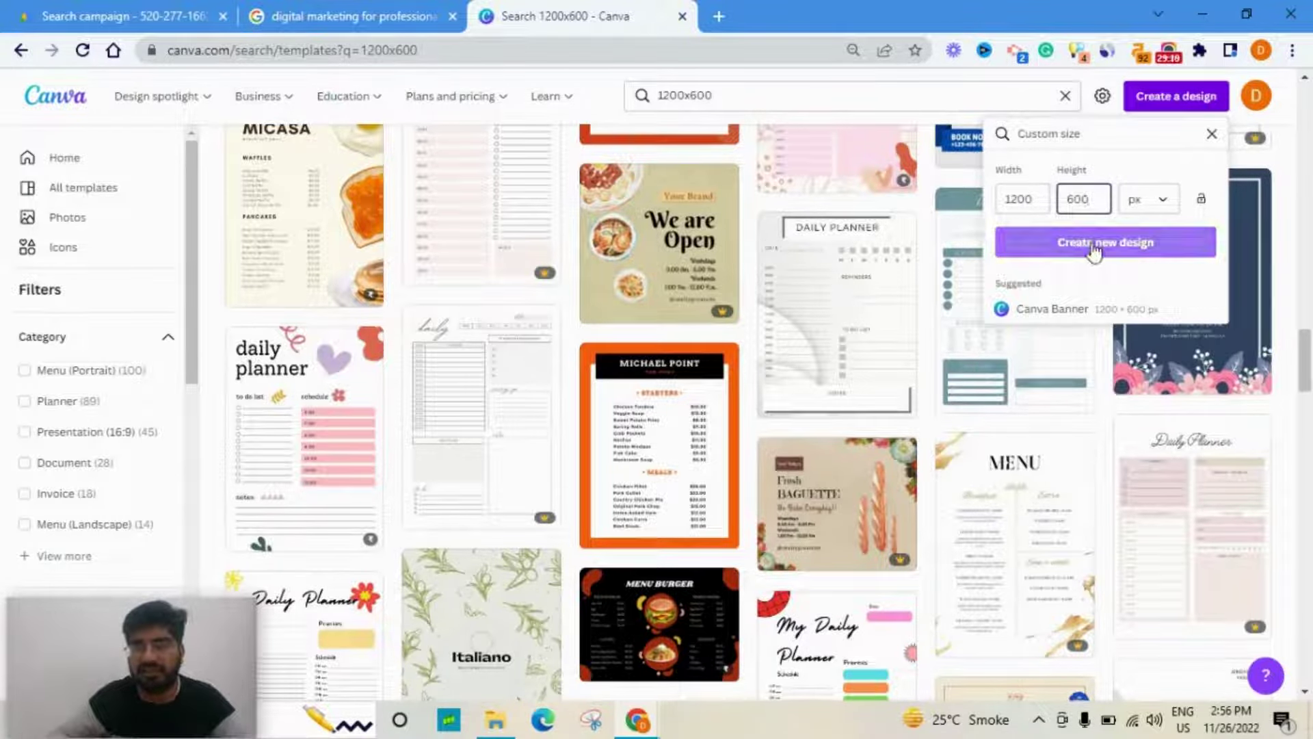
left_click(1093, 251)
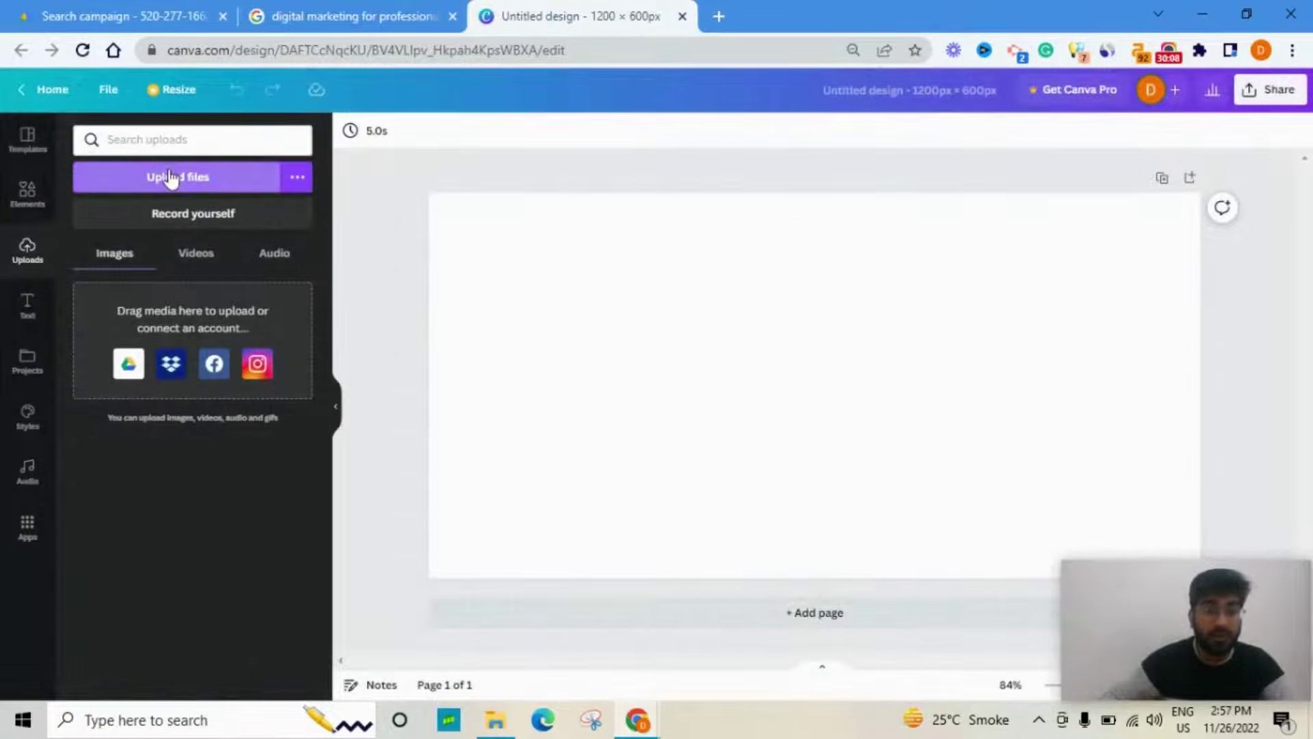
- Upload Digital-Marketing-Banner-.jpg from the Desktop folder and place it on the page, enlarged to cover the whole page
left_click(171, 178)
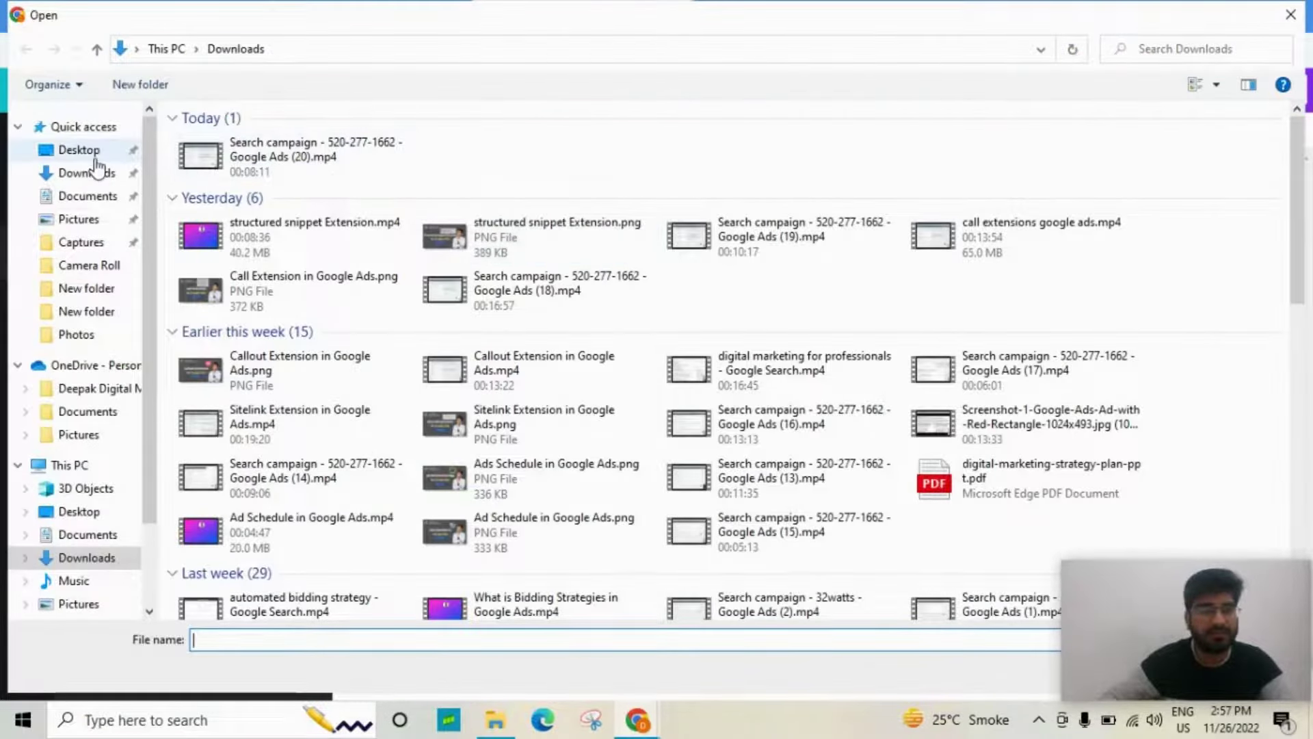
left_click(93, 159)
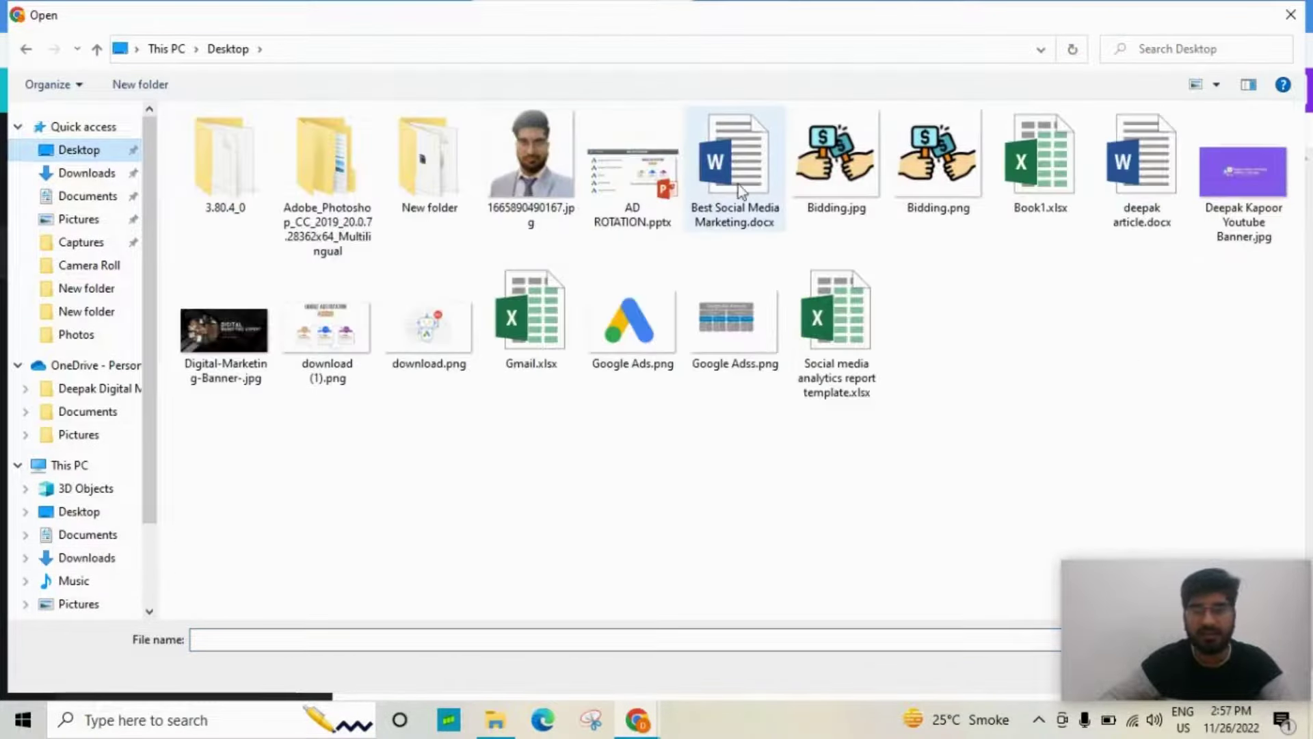
double_click(242, 342)
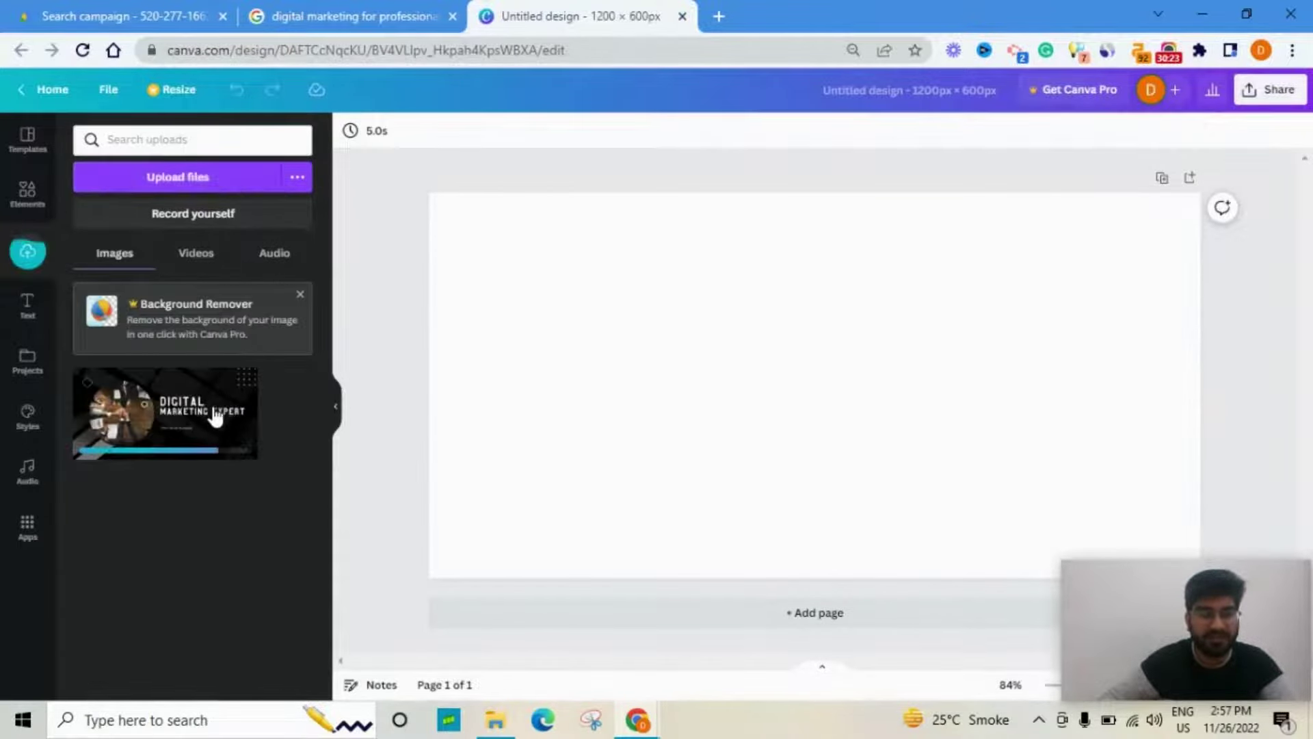
left_click(216, 415)
left_click_drag(433, 194, 432, 203)
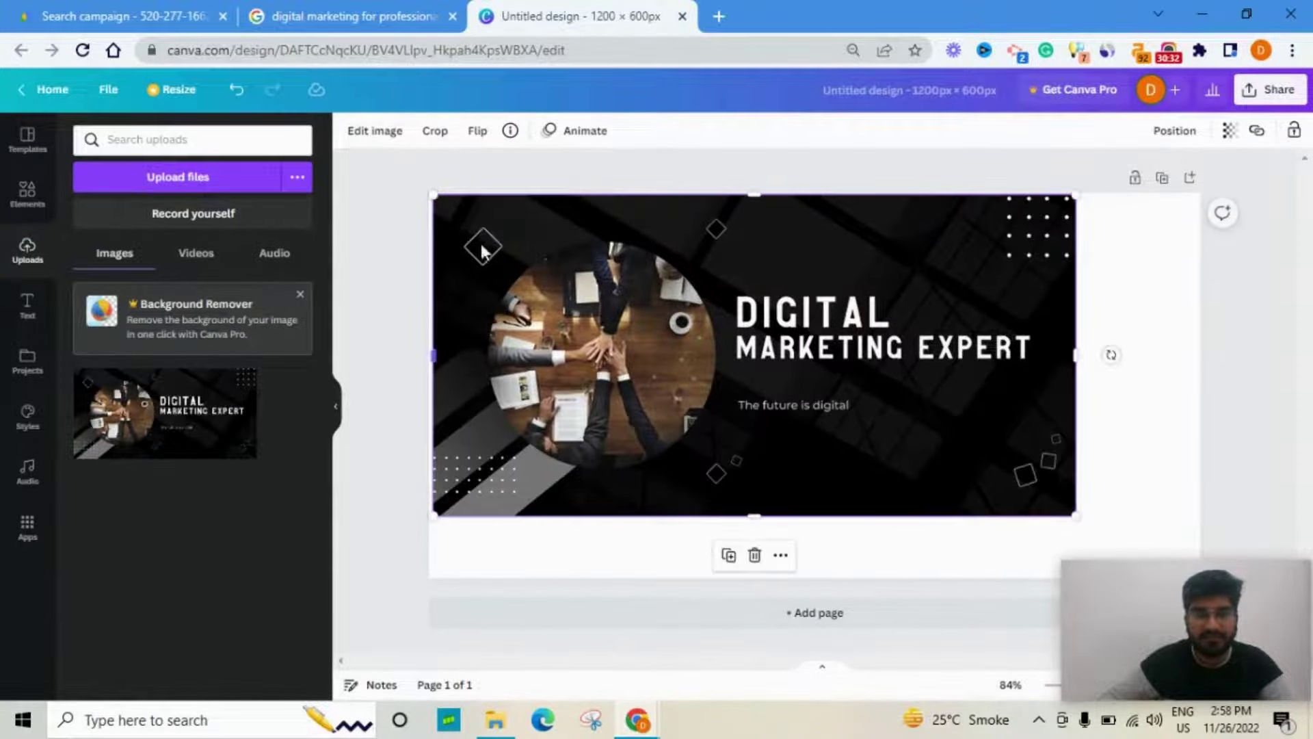
left_click_drag(1076, 516, 1201, 578)
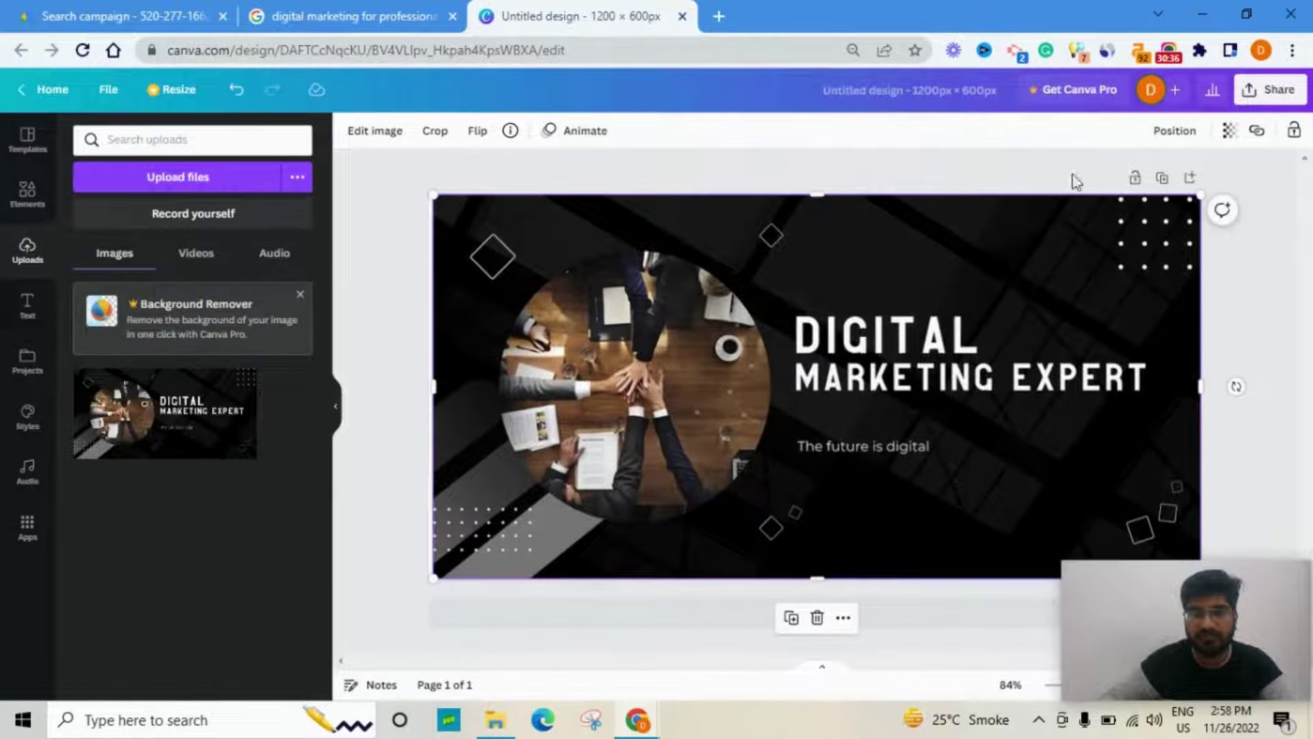
- Download the banner design as a PNG and close Canva to return to the Google Ads lead form
left_click(1254, 101)
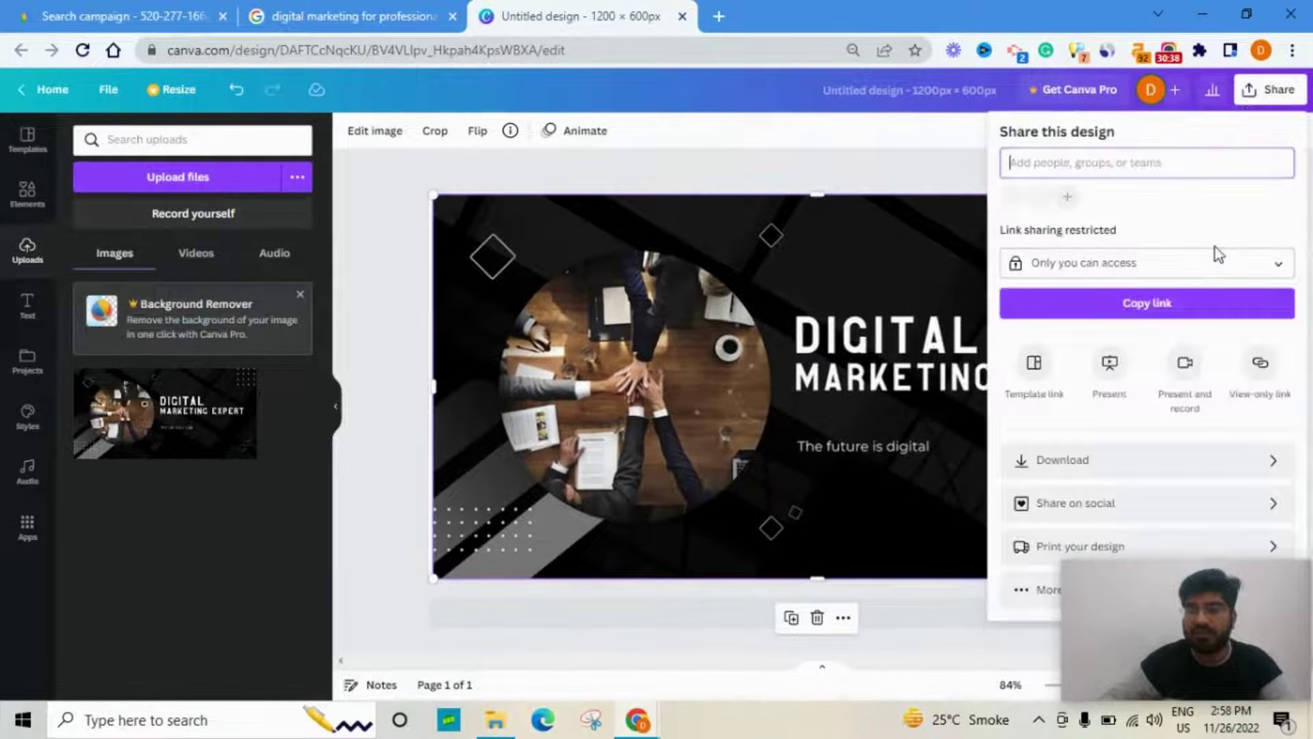
left_click(1119, 472)
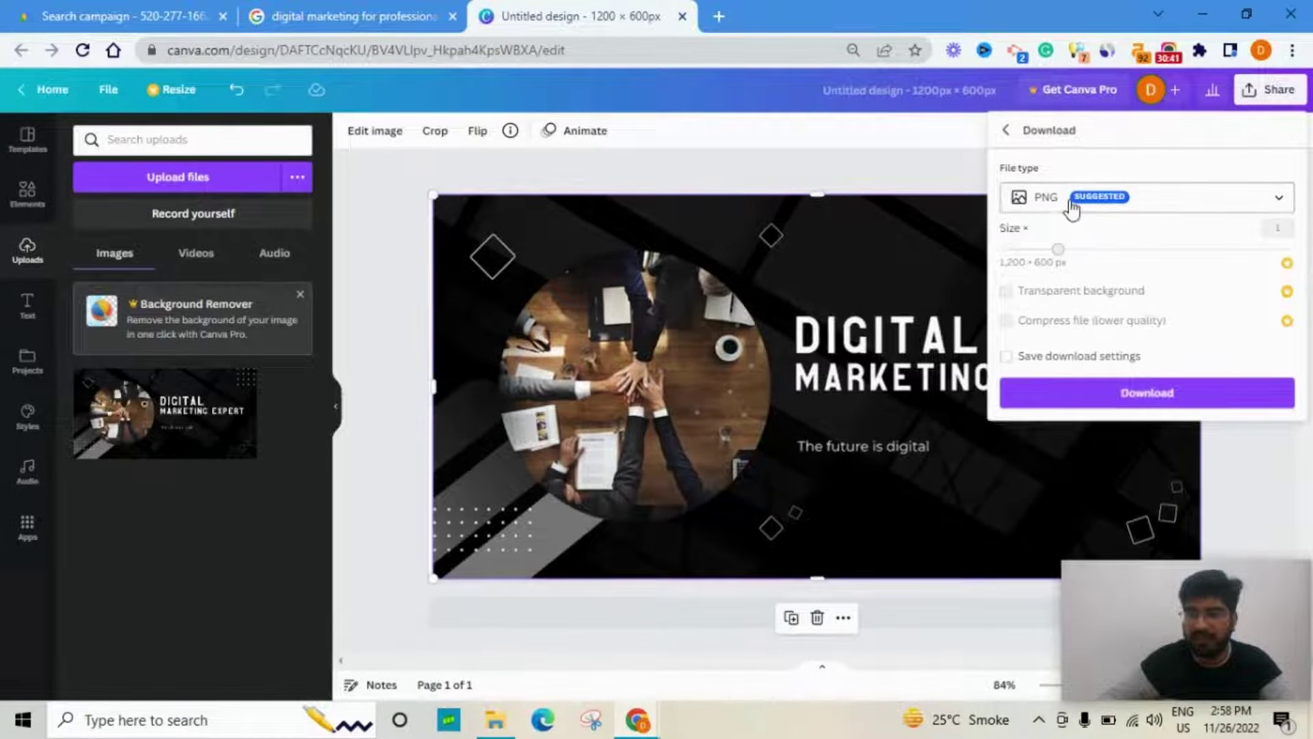
left_click(1122, 385)
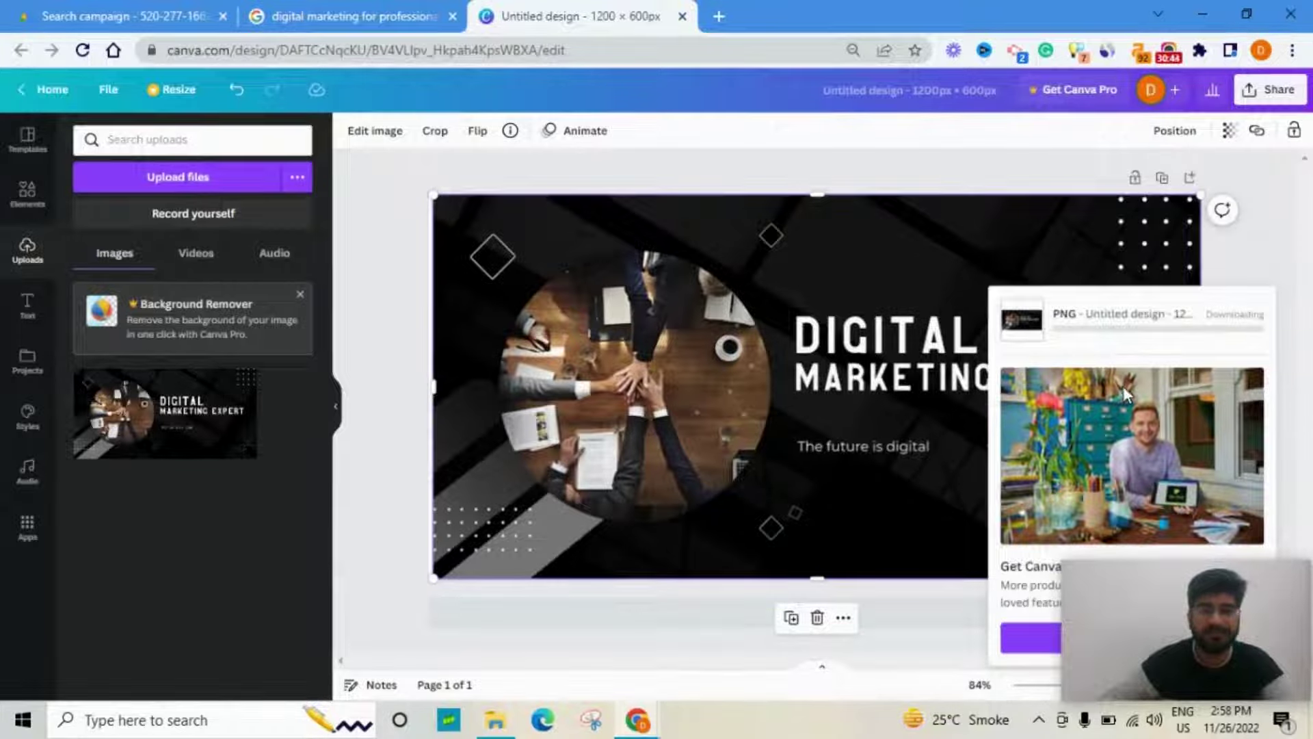
left_click(682, 15)
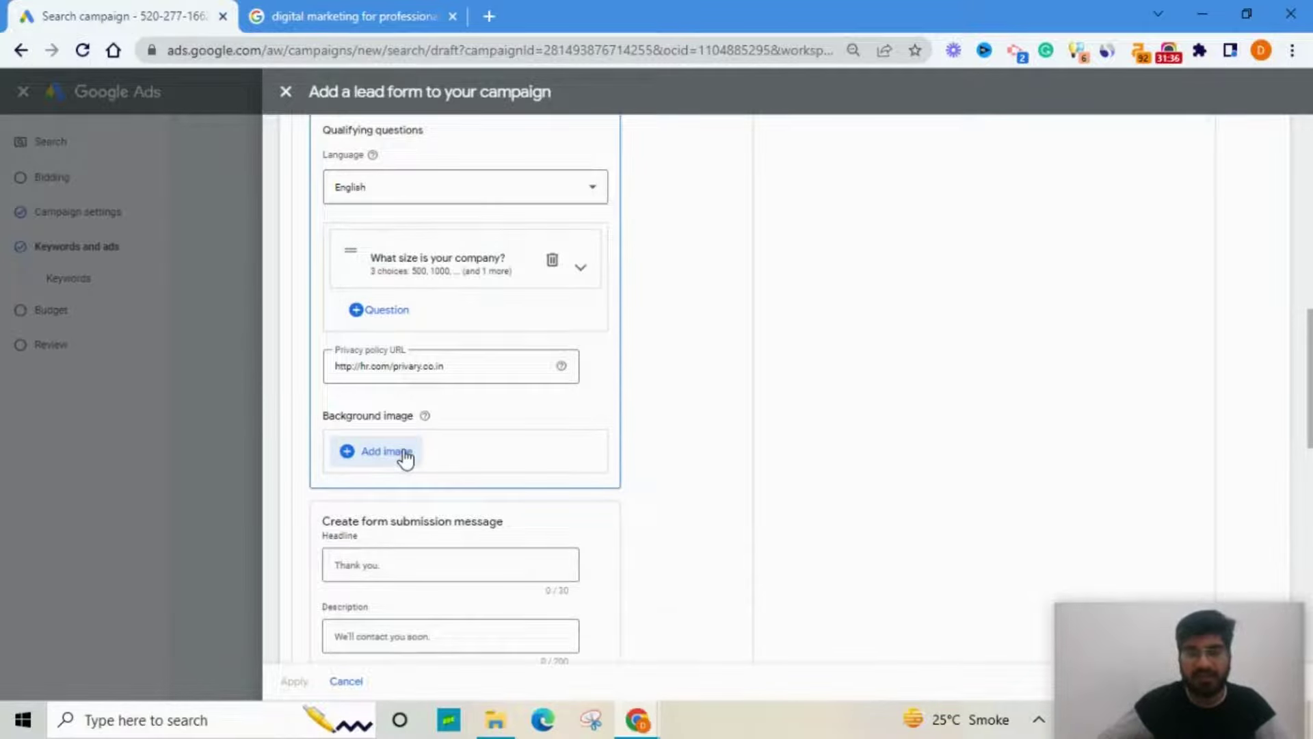
- Add Digital-Marketing-Banner-.jpg from the asset library as the lead form's background image with the 1.91:1 crop, and check the form preview
left_click(404, 450)
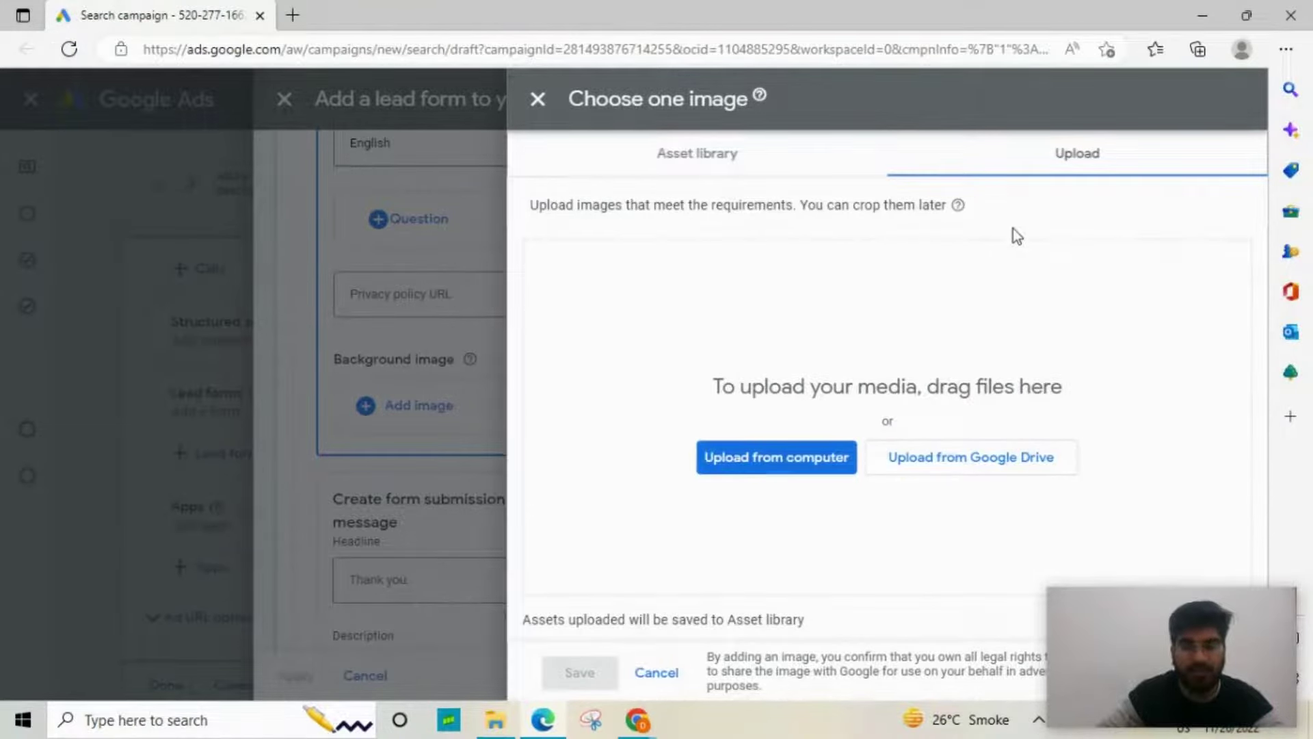
left_click(686, 171)
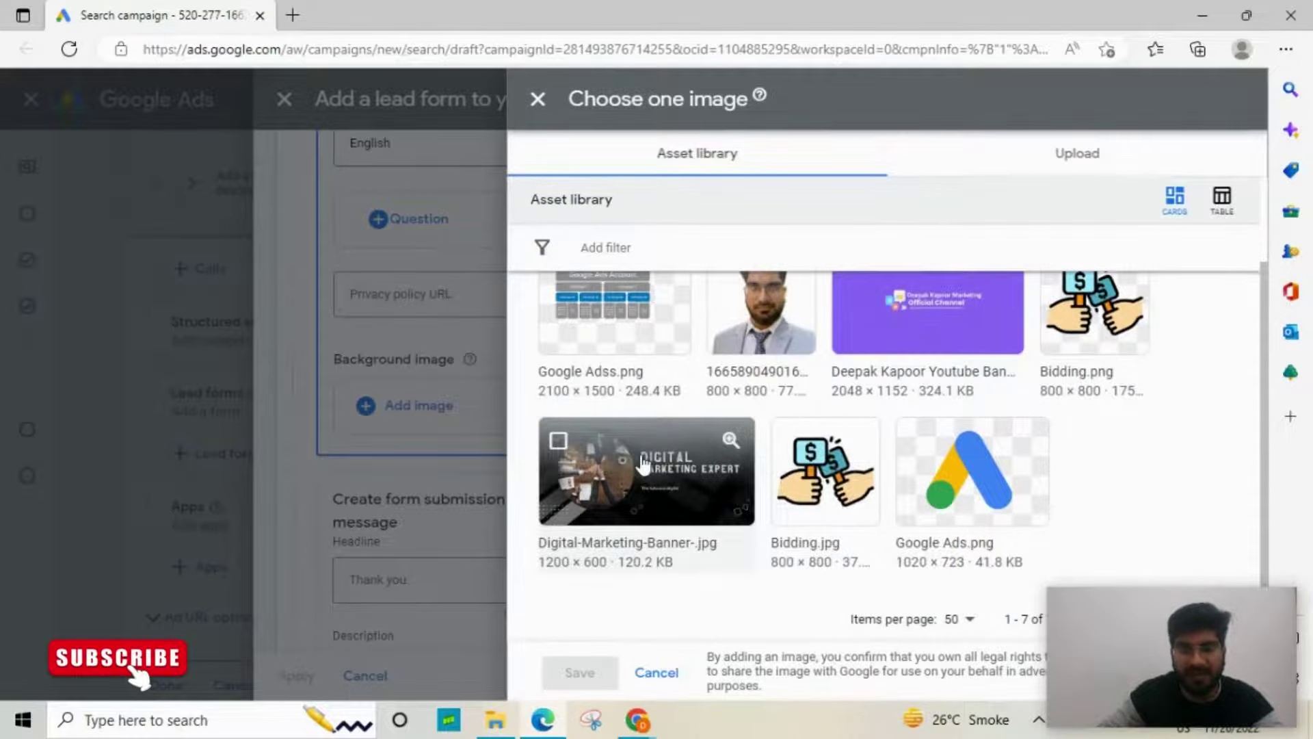
left_click(643, 462)
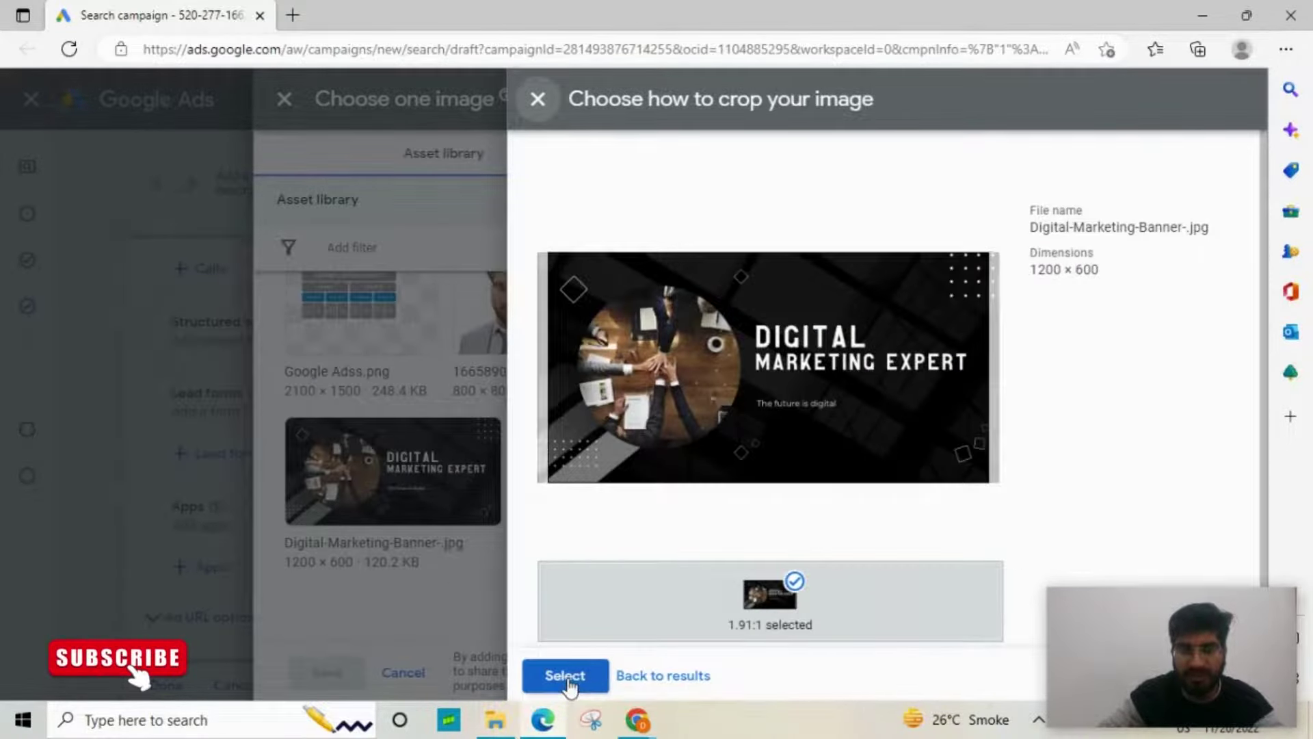
left_click(565, 675)
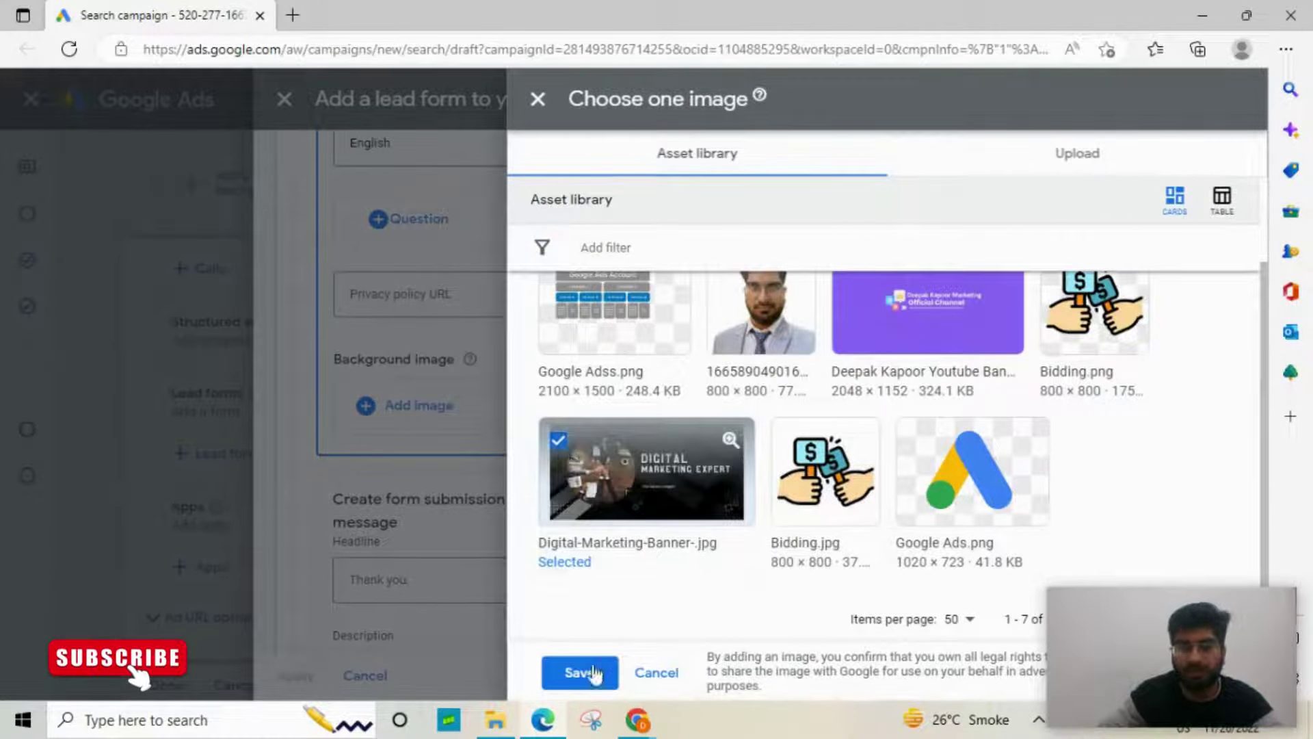
left_click(593, 673)
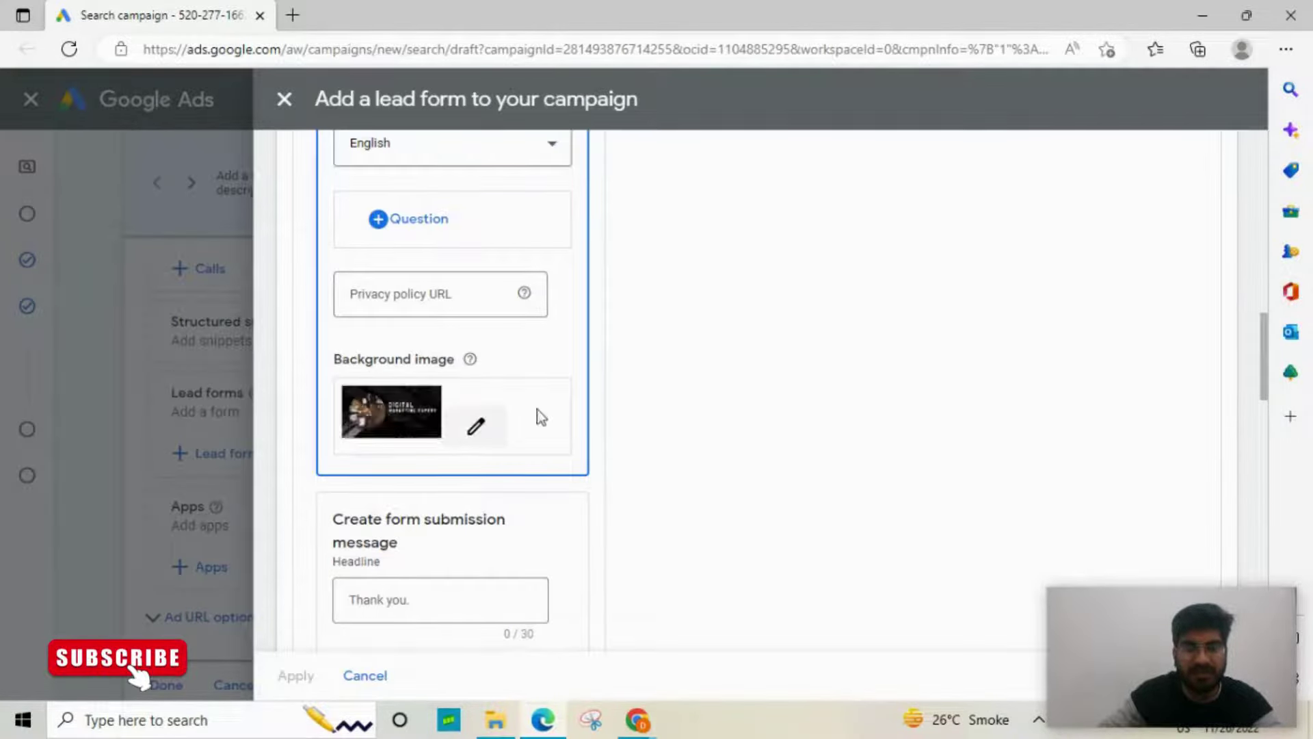
scroll(971, 323, "up", 15)
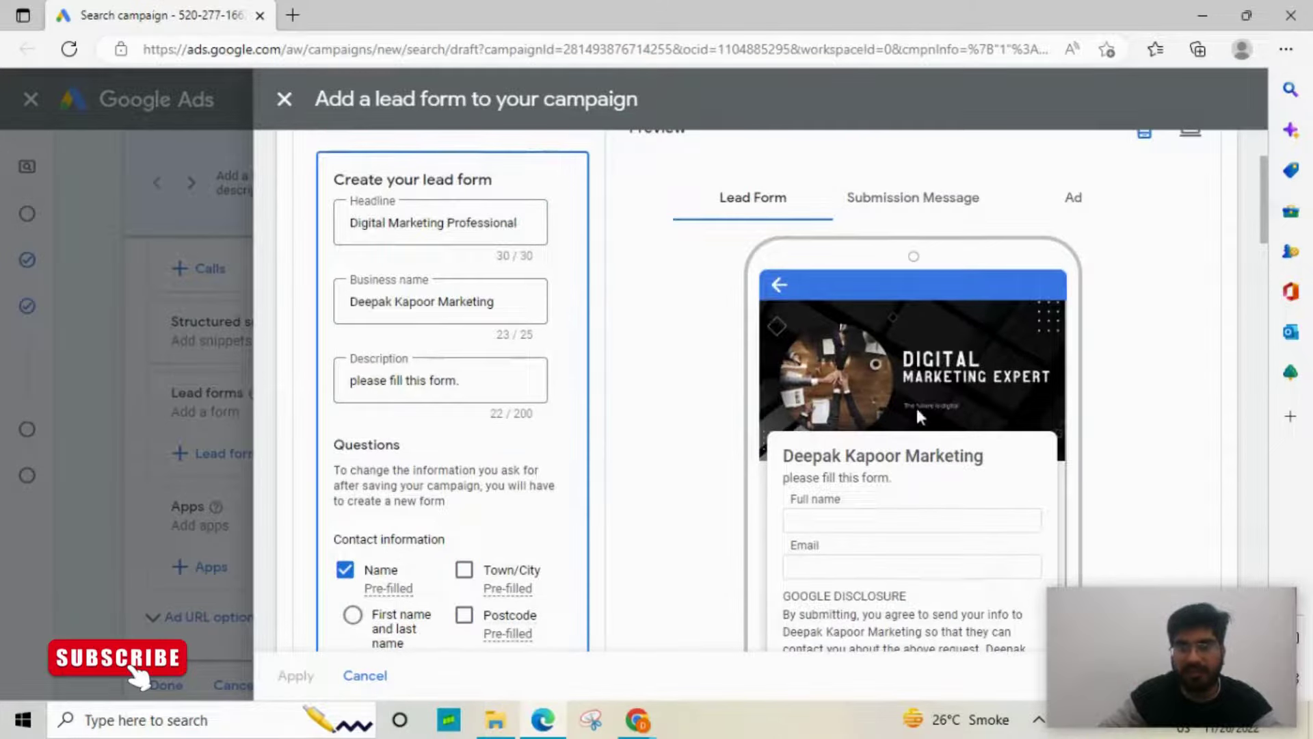
- Examine the lead form preview with its banner, name and email fields, Google disclosure and submit button, and look over the form's remaining sections
scroll(942, 386, "down", 1)
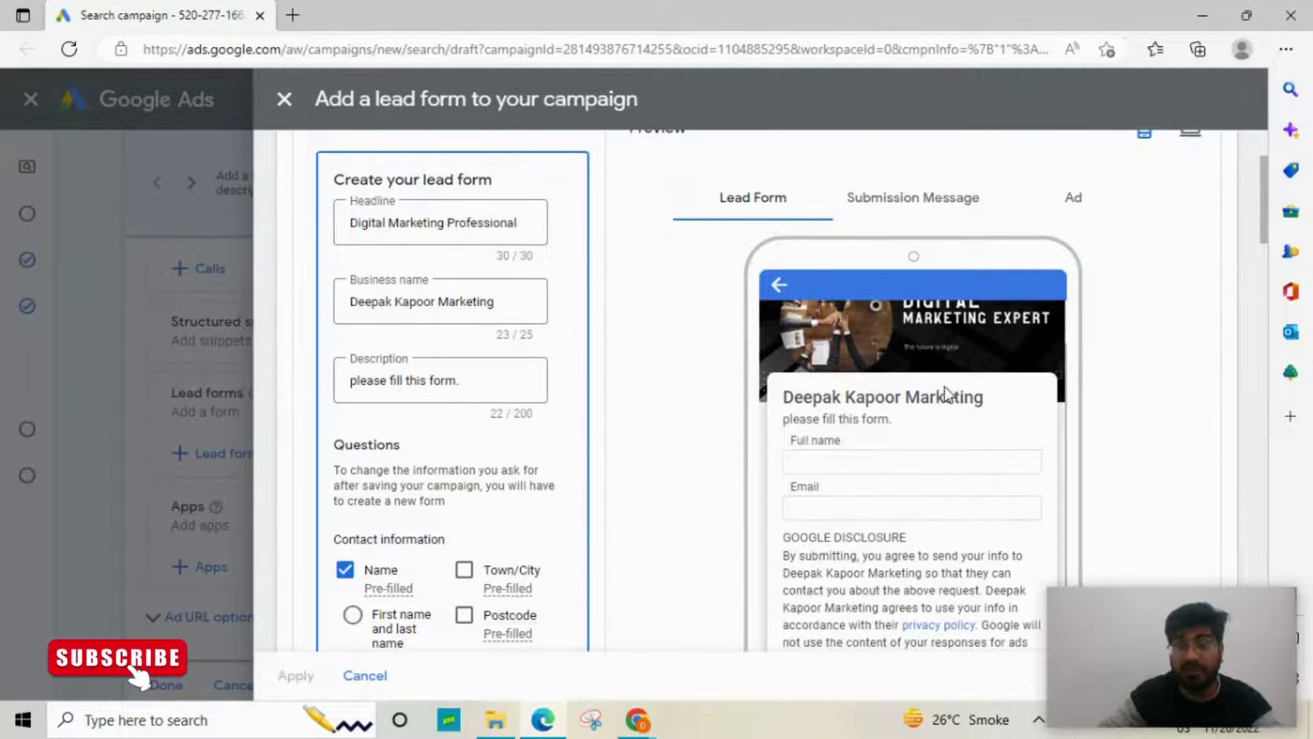
scroll(955, 385, "up", 1)
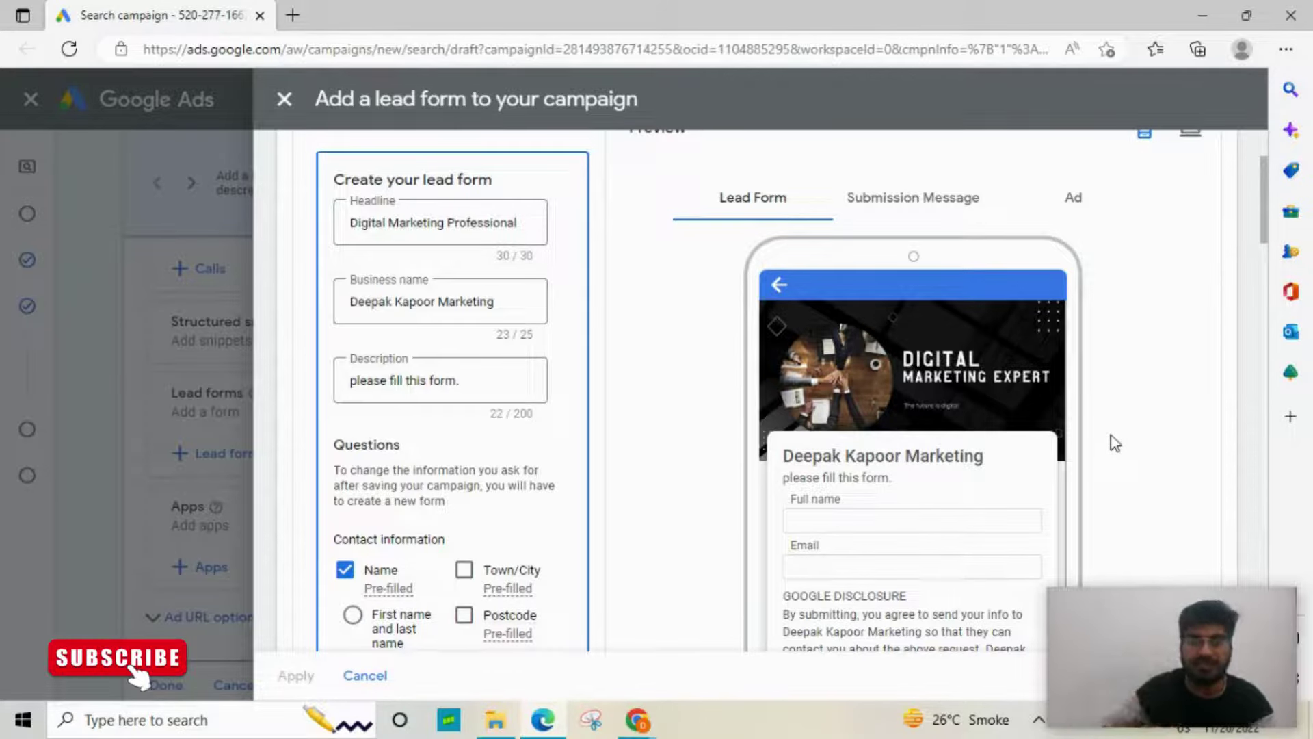
scroll(1077, 438, "down", 1)
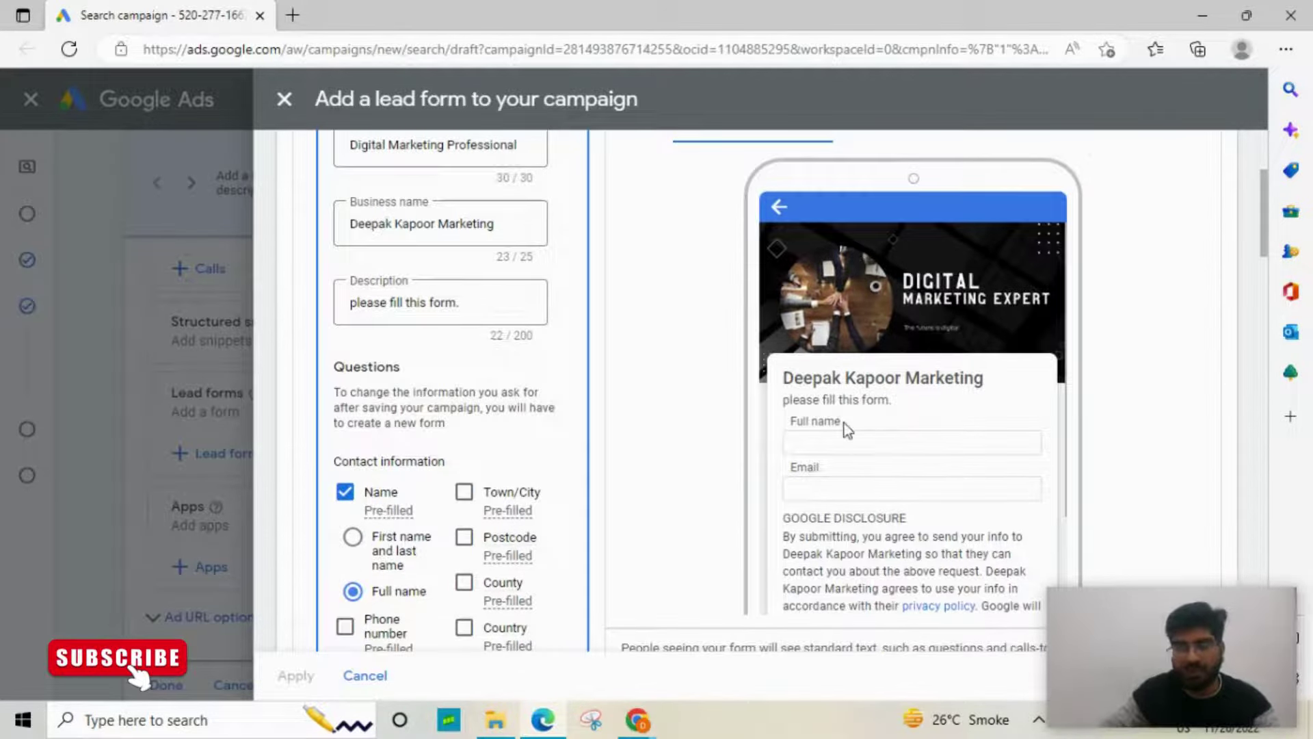
double_click(808, 420)
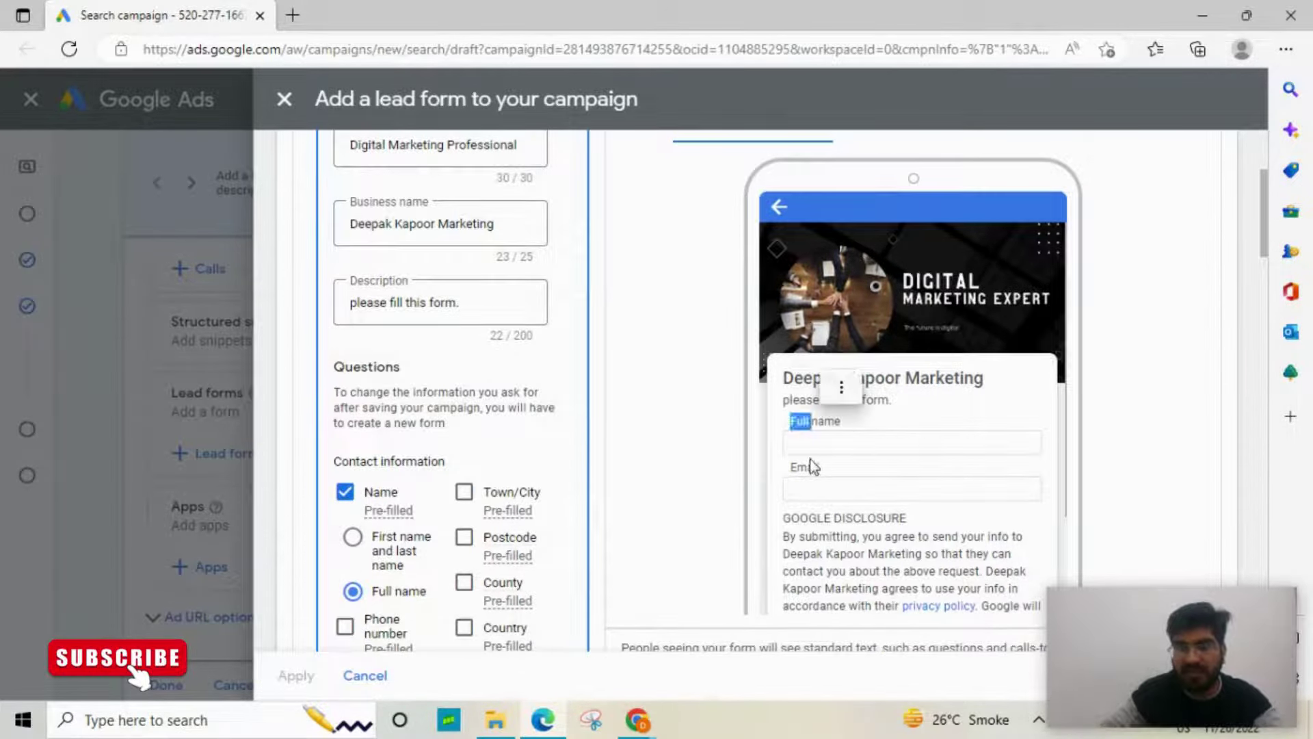
double_click(806, 468)
scroll(923, 440, "down", 2)
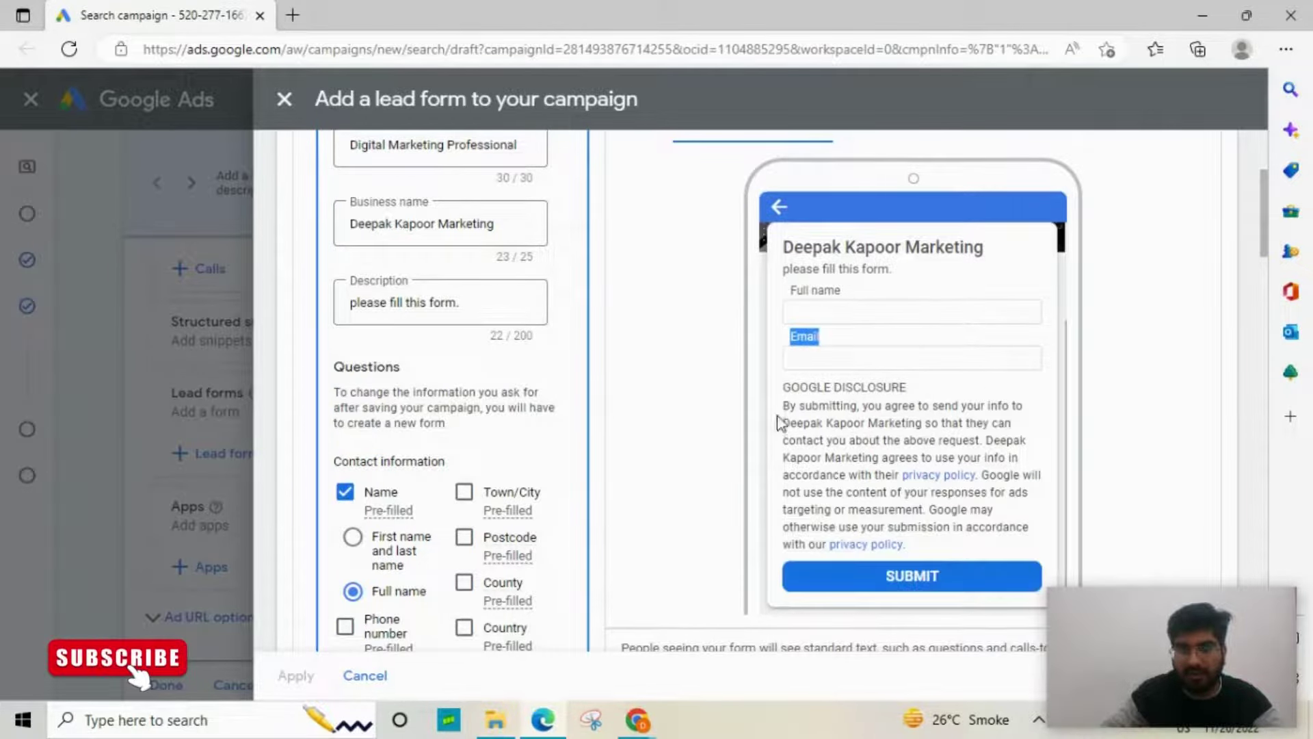
left_click(899, 524)
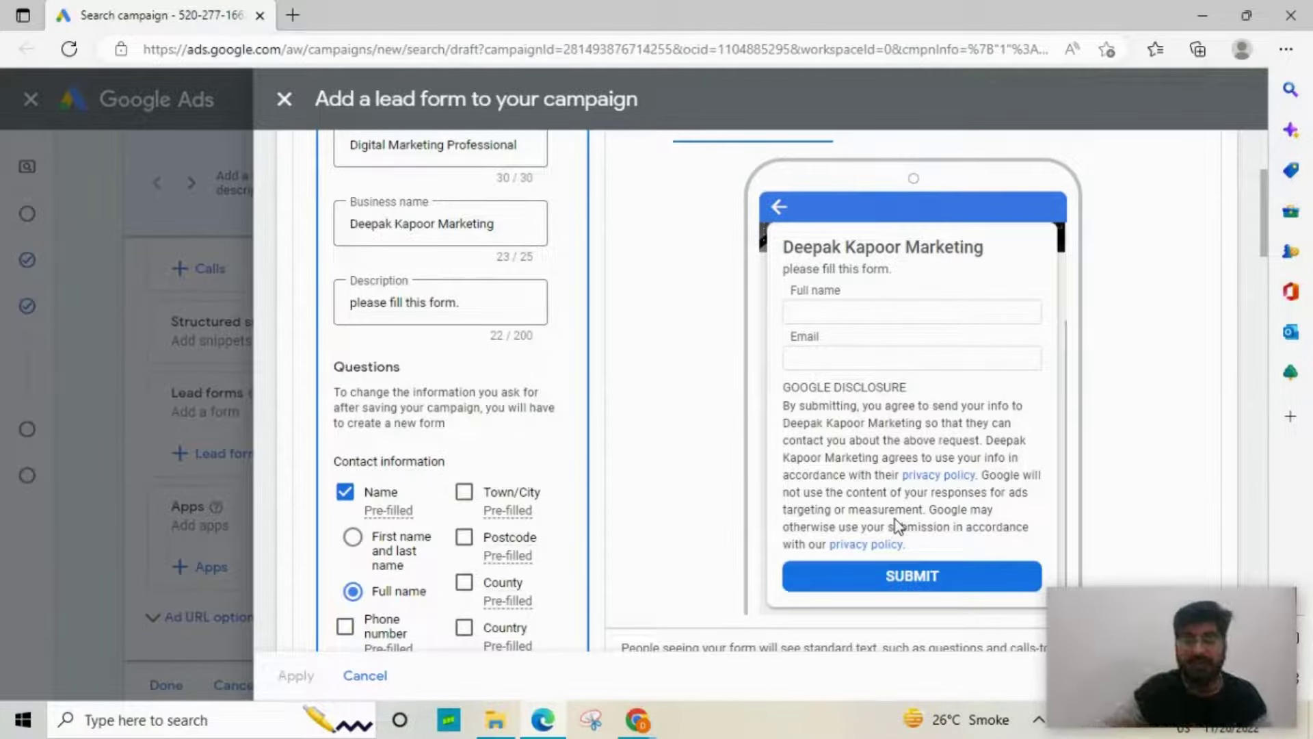
scroll(599, 422, "down", 7)
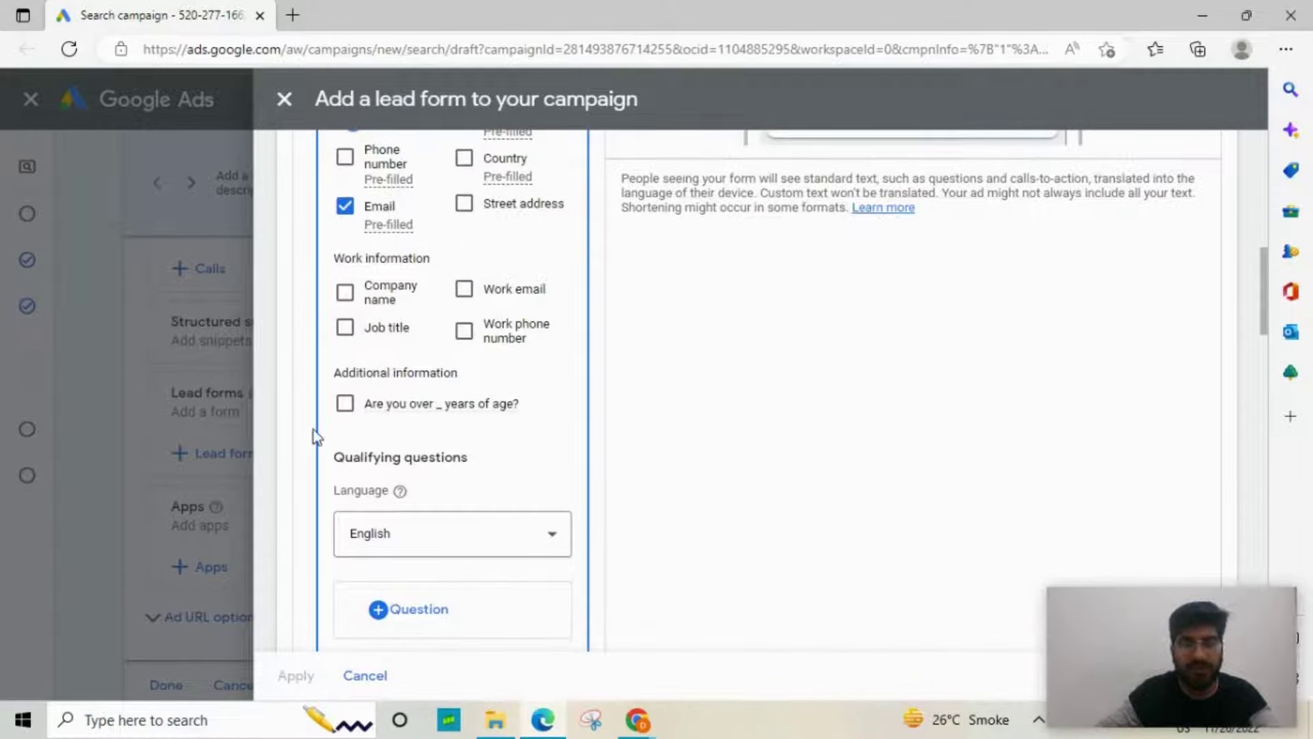
scroll(577, 402, "down", 8)
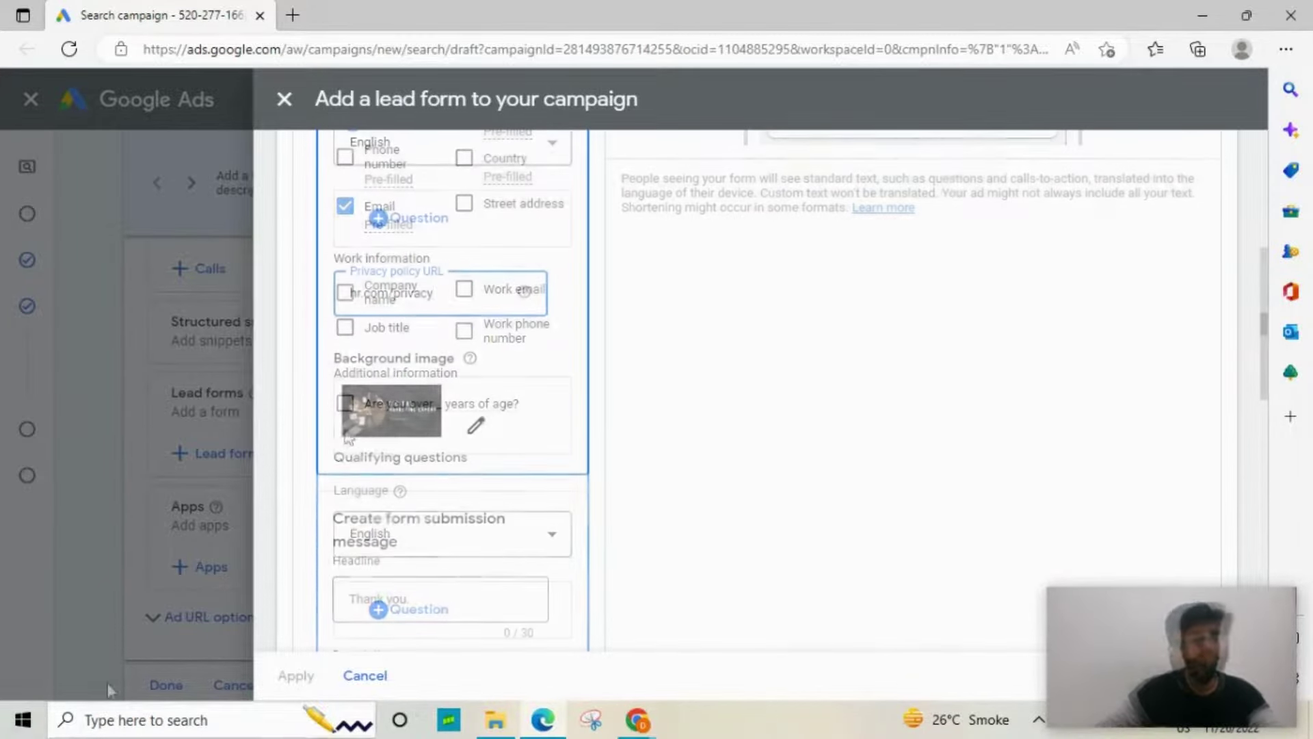
scroll(750, 409, "down", 2)
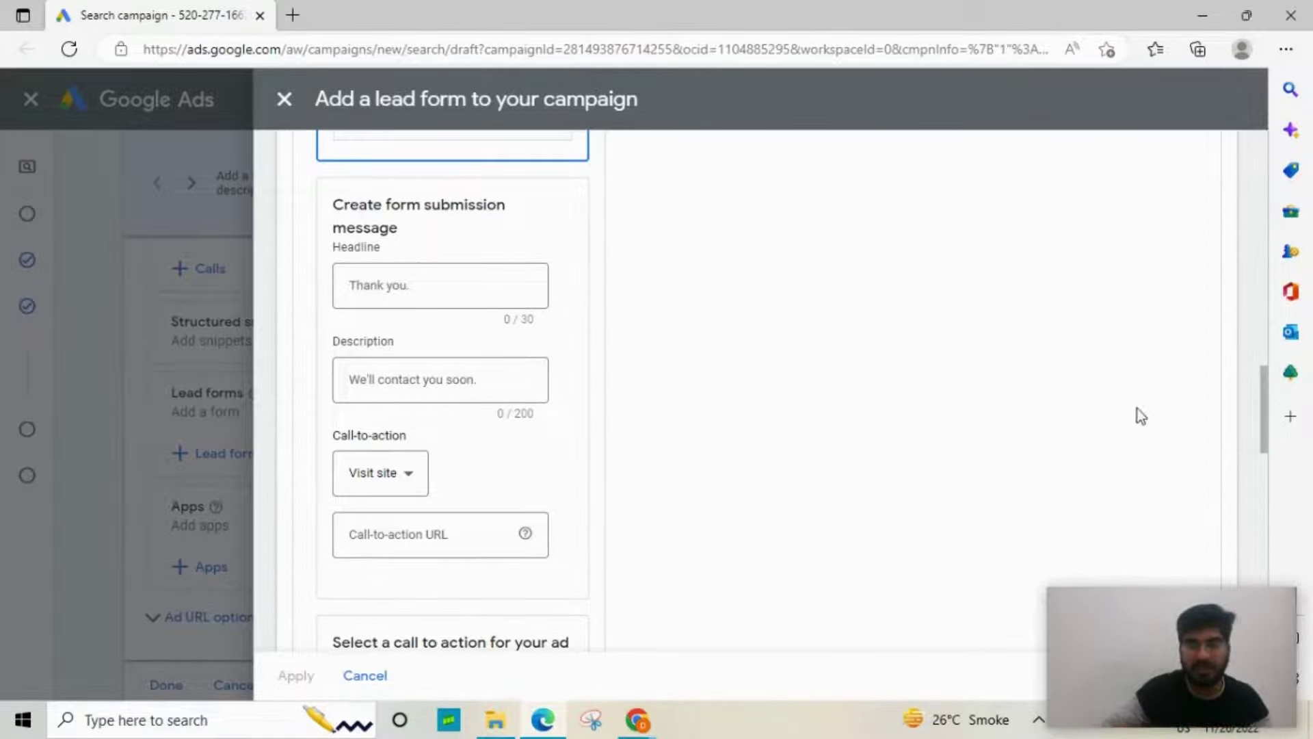
- Compare the mobile previews of the ad, the lead form and the submission message
scroll(1138, 413, "up", 15)
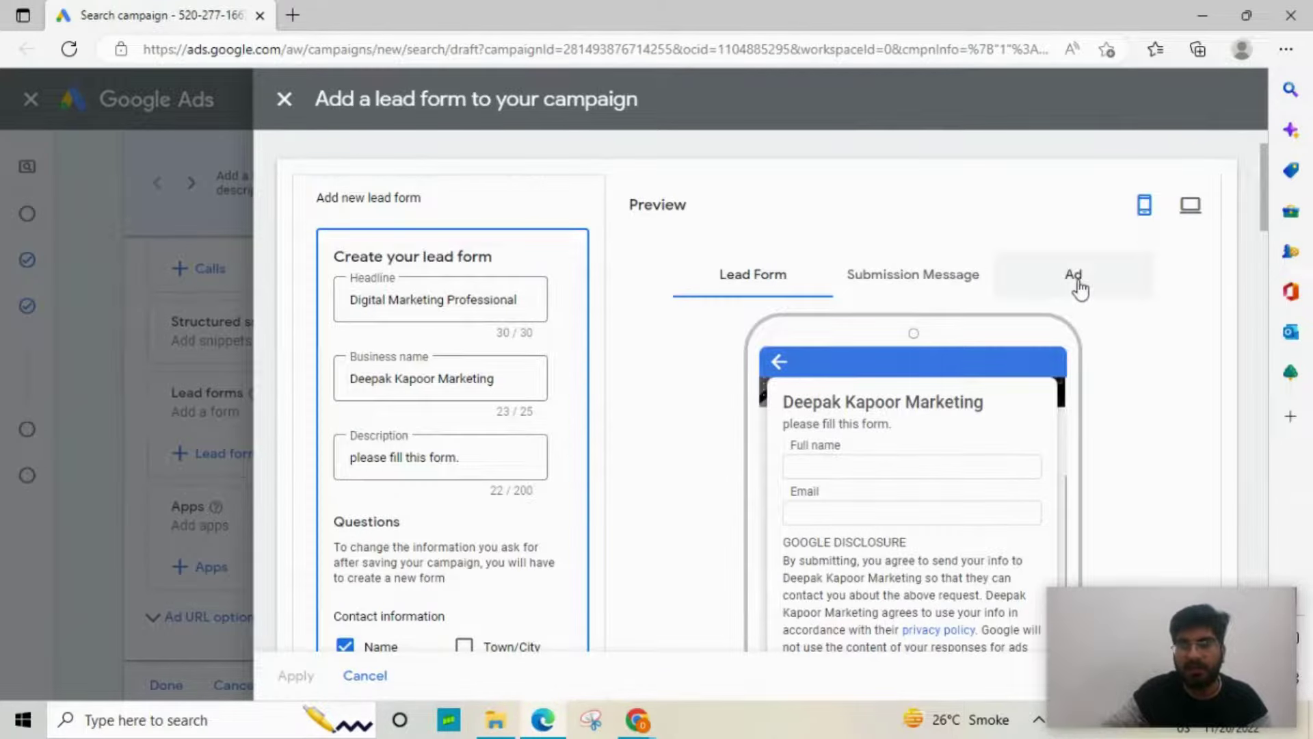
left_click(1079, 287)
scroll(1076, 296, "down", 2)
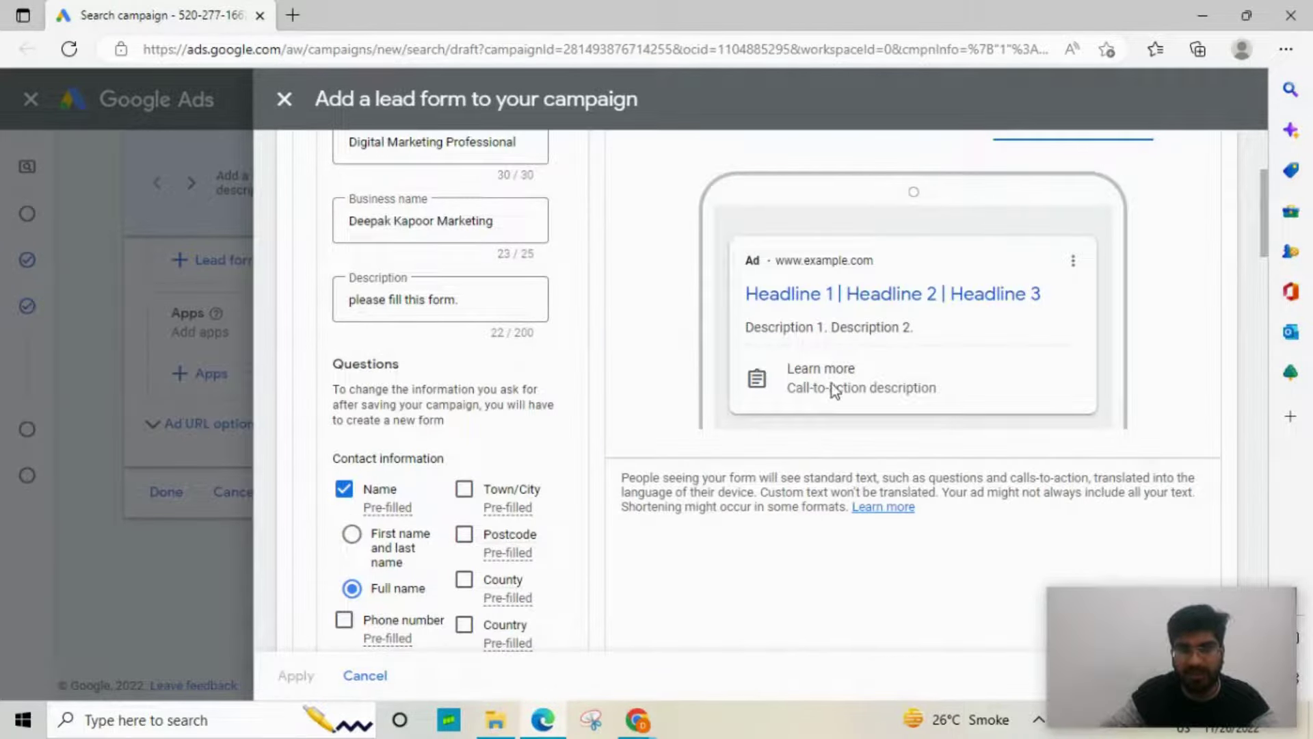
scroll(855, 316, "up", 2)
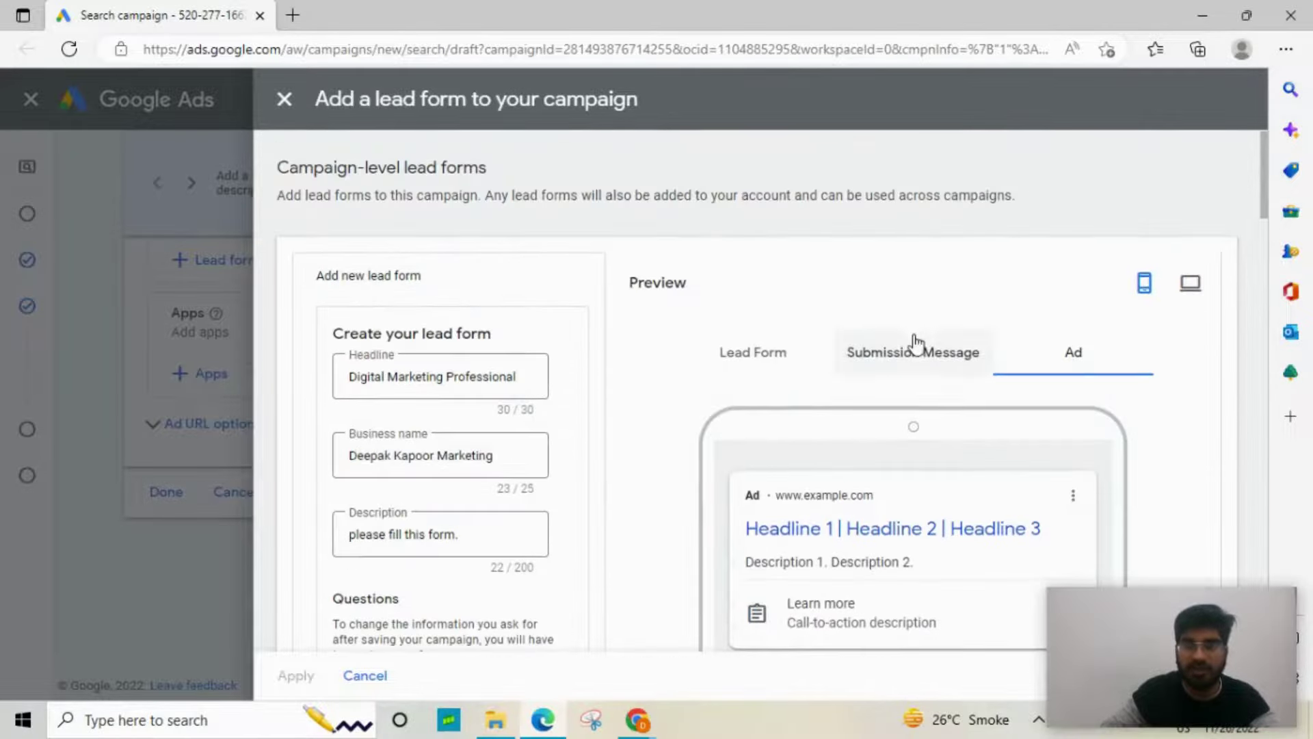
left_click(757, 279)
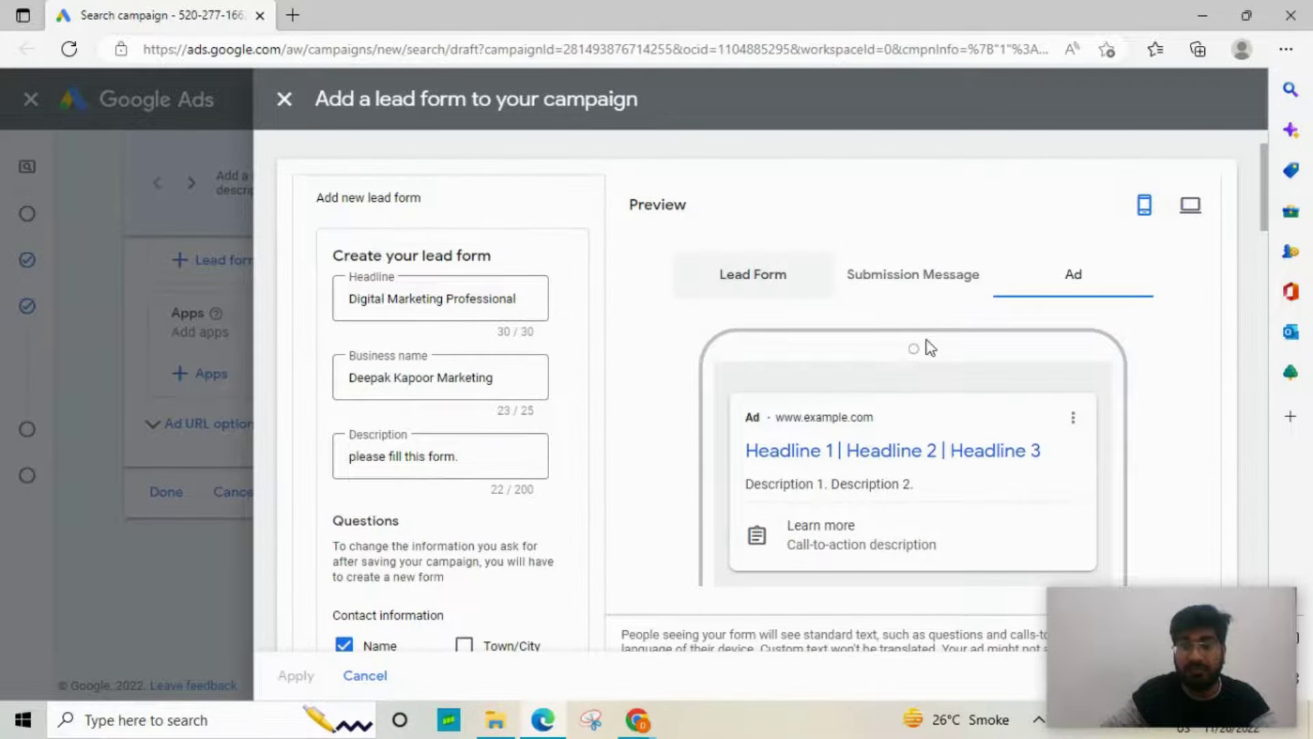
scroll(925, 342, "down", 4)
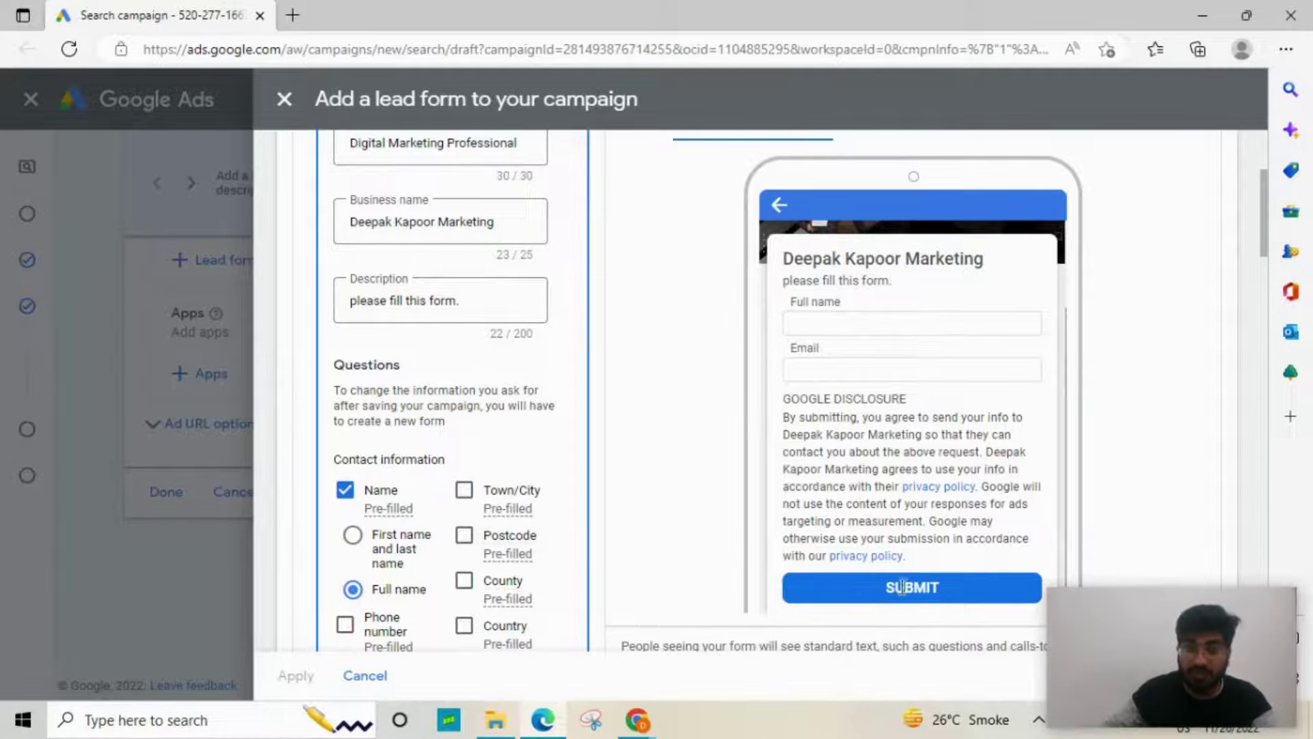
scroll(937, 311, "up", 5)
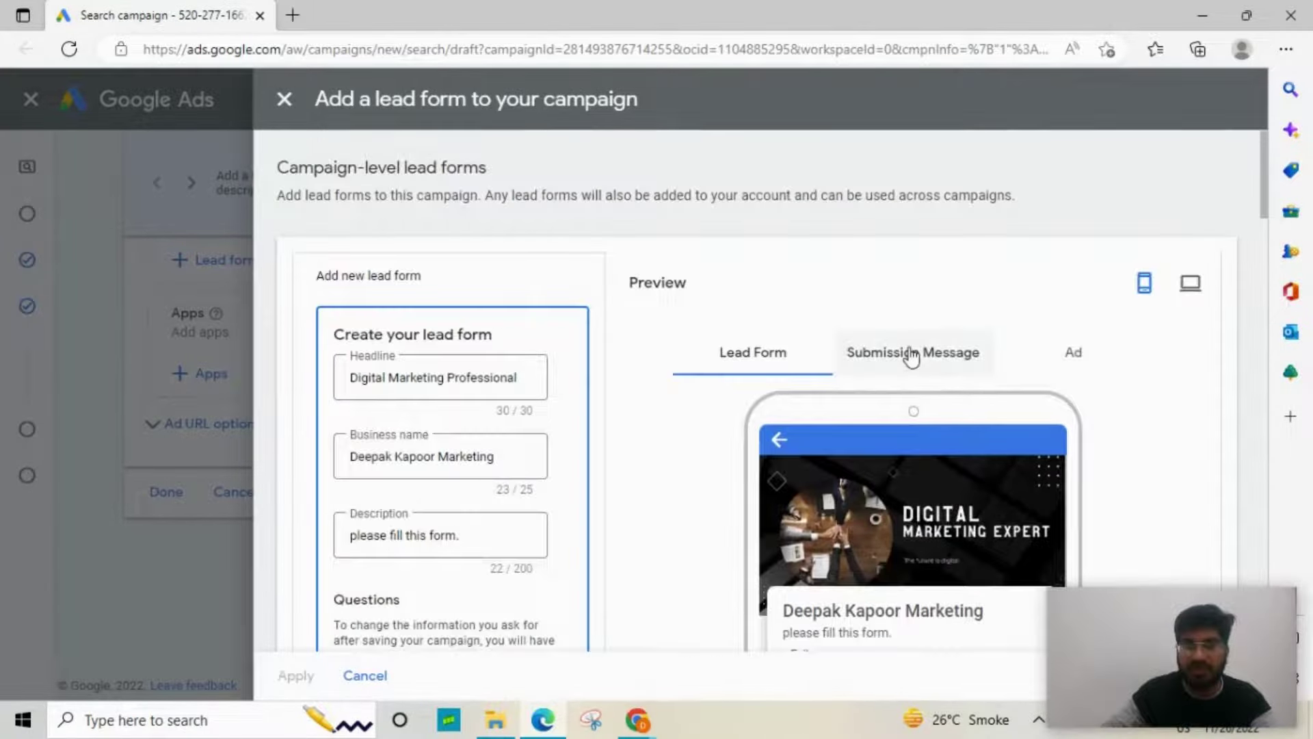
left_click(912, 353)
scroll(903, 376, "down", 5)
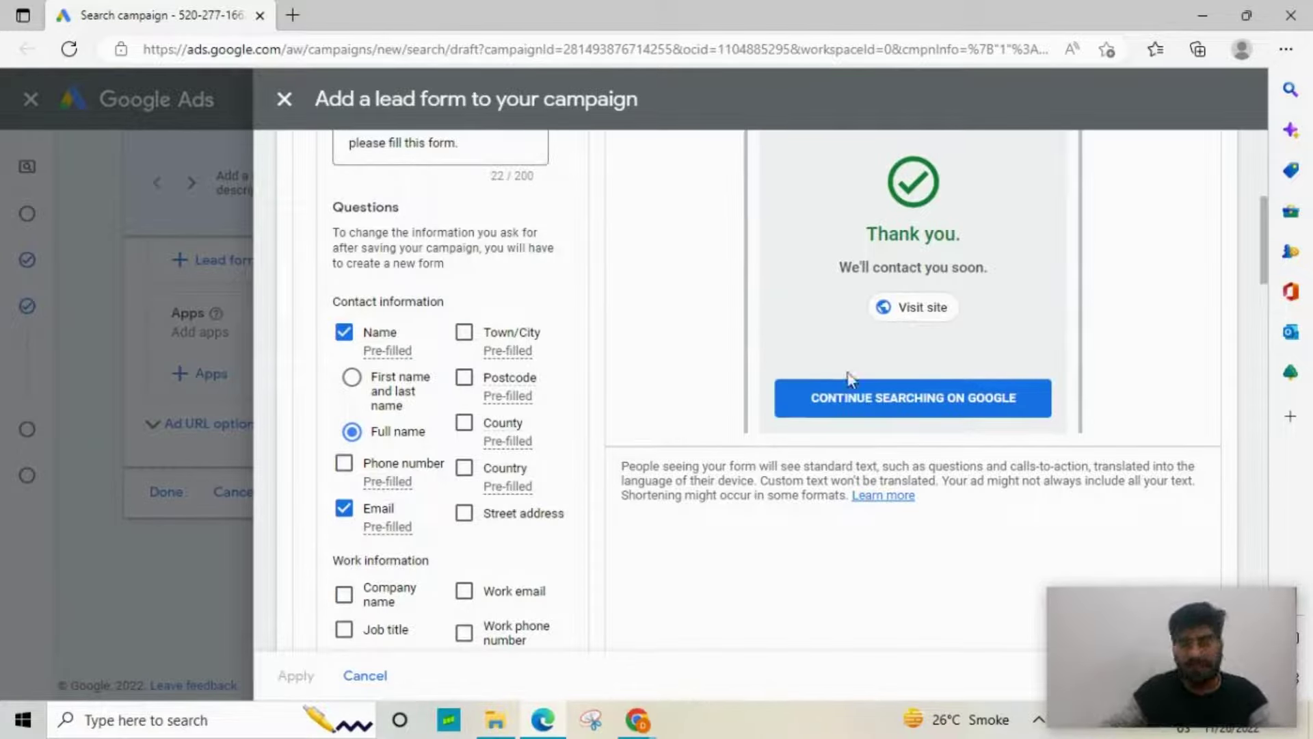
- Enter "Thank you submitting this form" as the headline of the form submission message
scroll(848, 382, "down", 10)
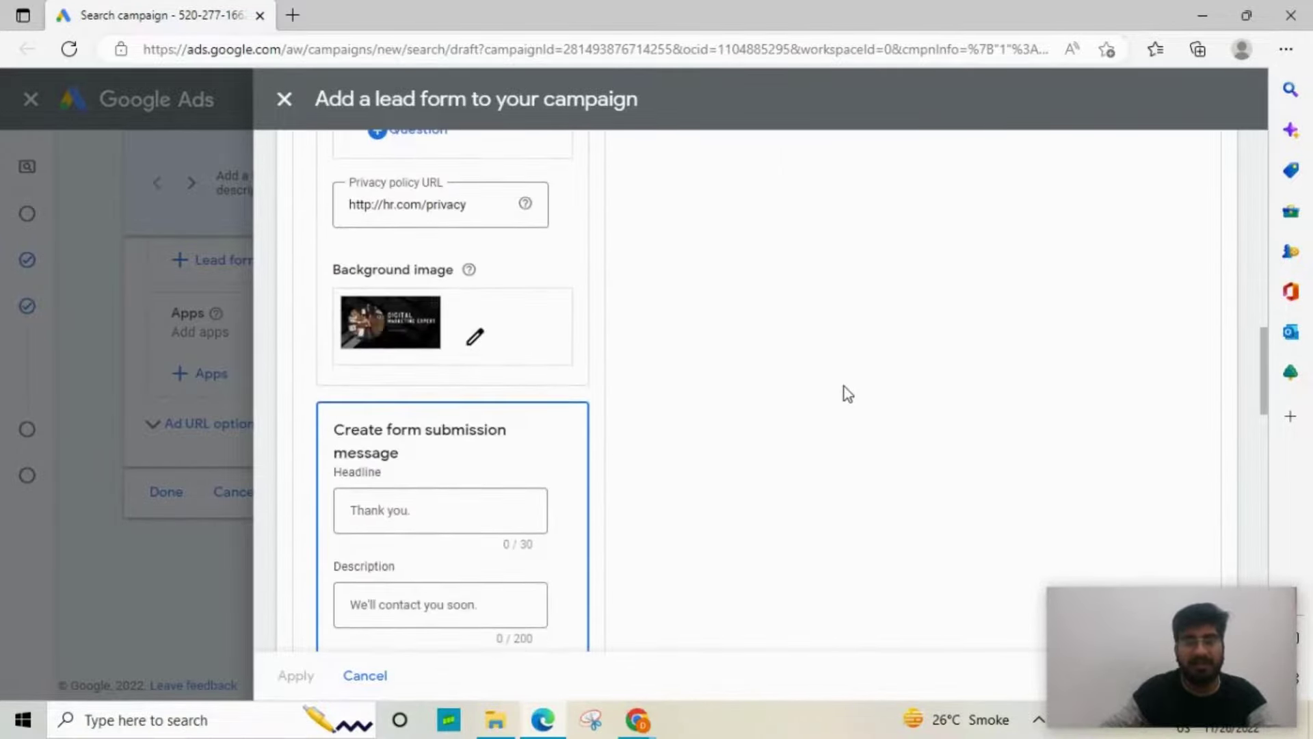
scroll(844, 387, "down", 5)
scroll(844, 393, "up", 3)
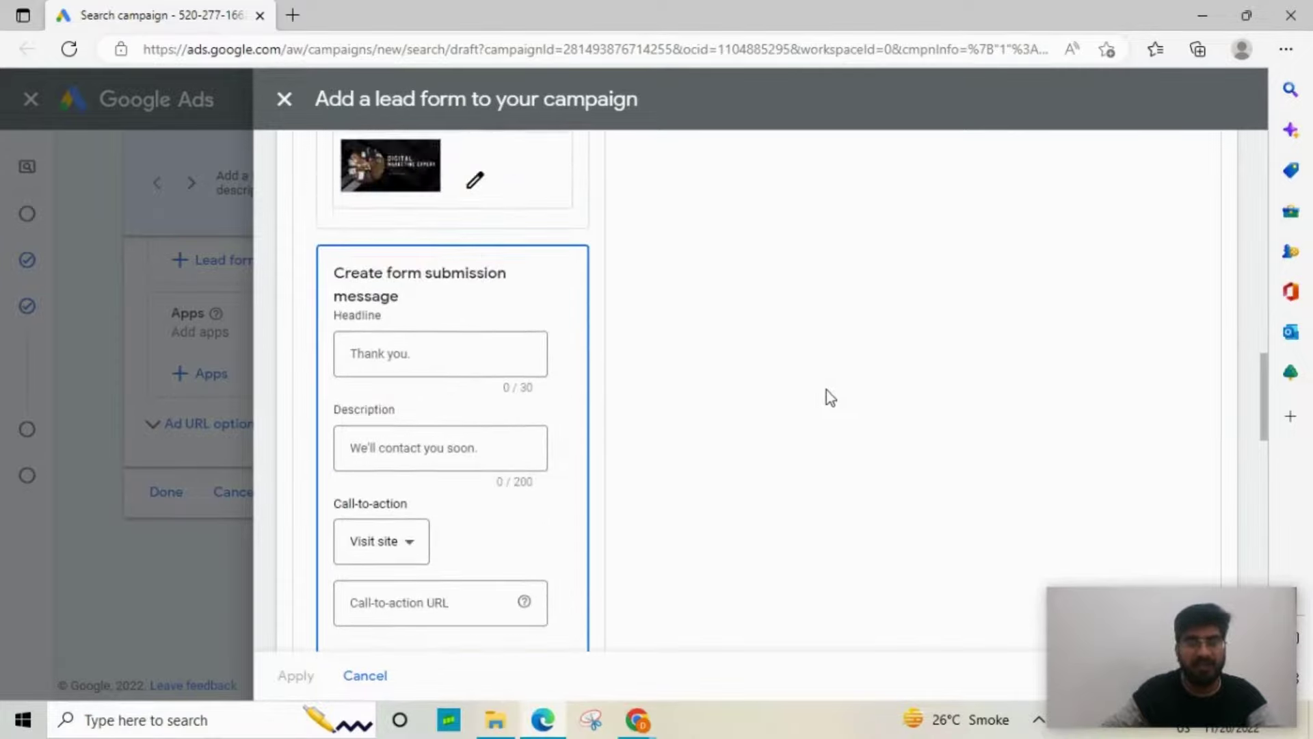
left_click(433, 358)
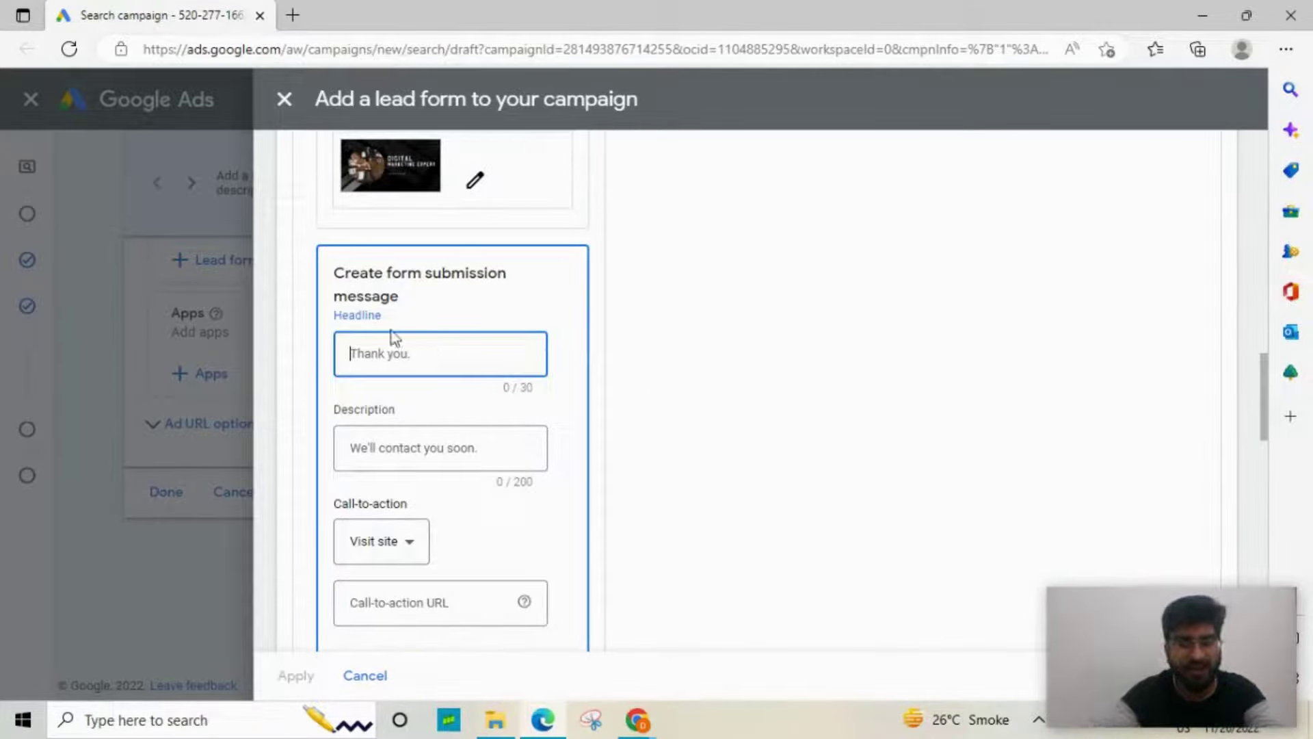
type("T")
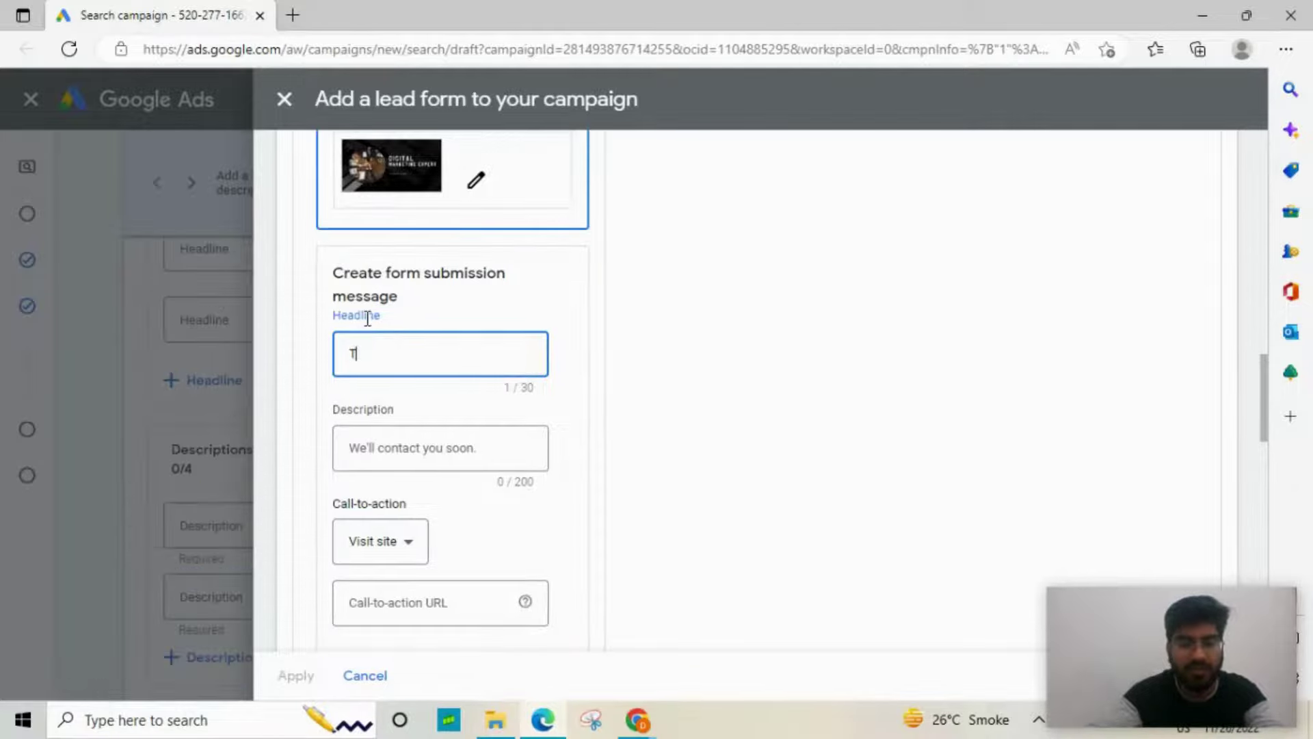
type("ha")
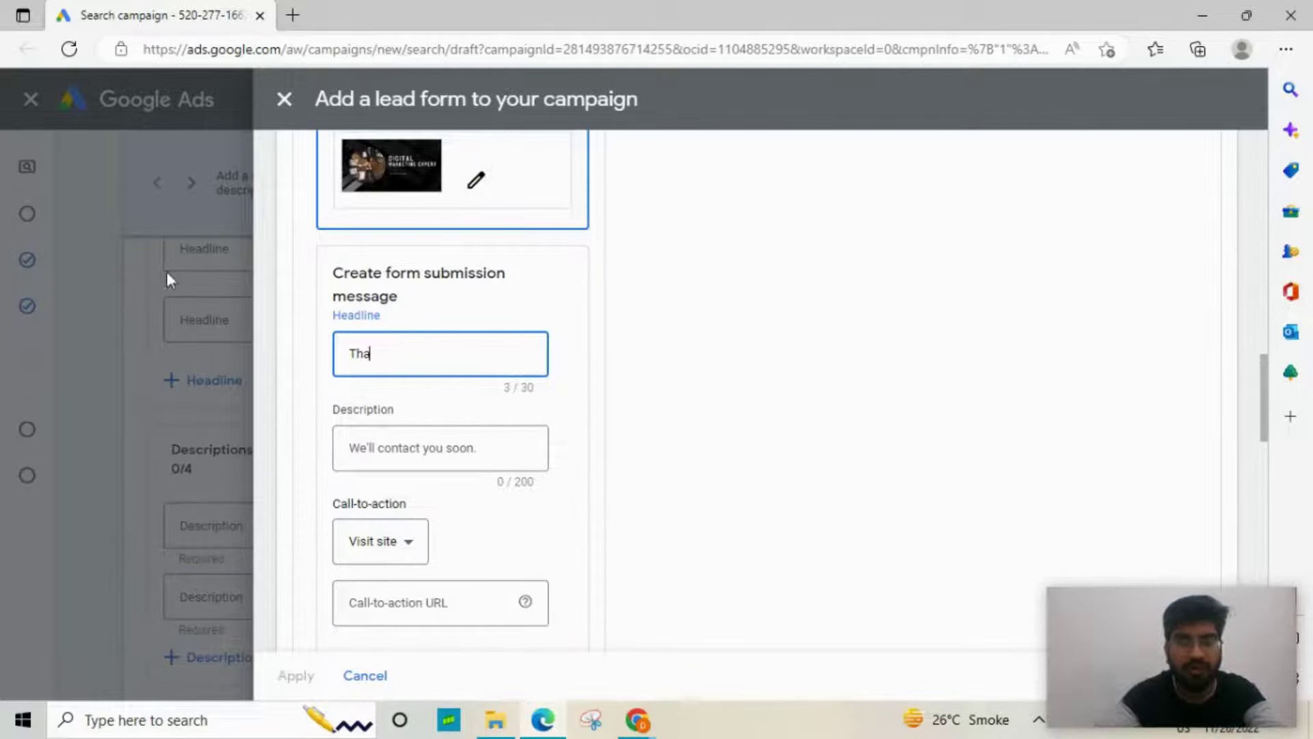
type("nk you sub")
type("mitt")
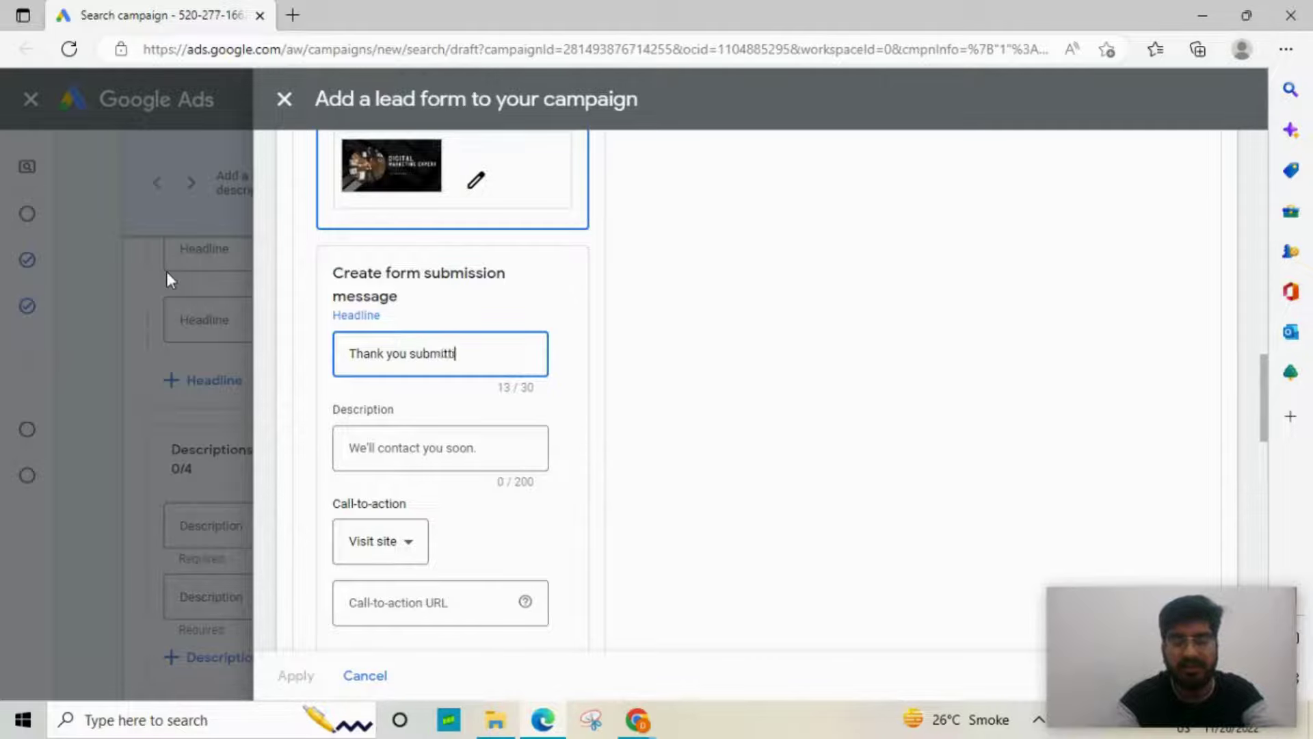
type("ing t")
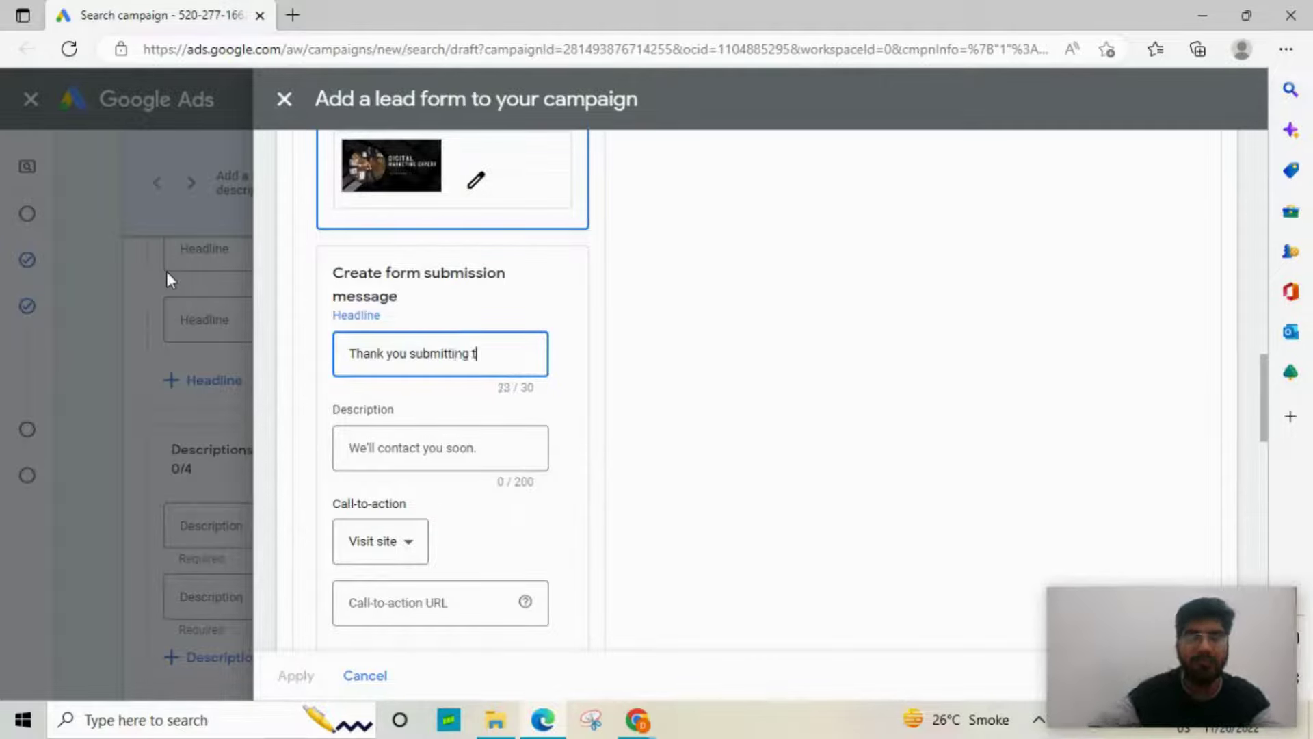
type("his form")
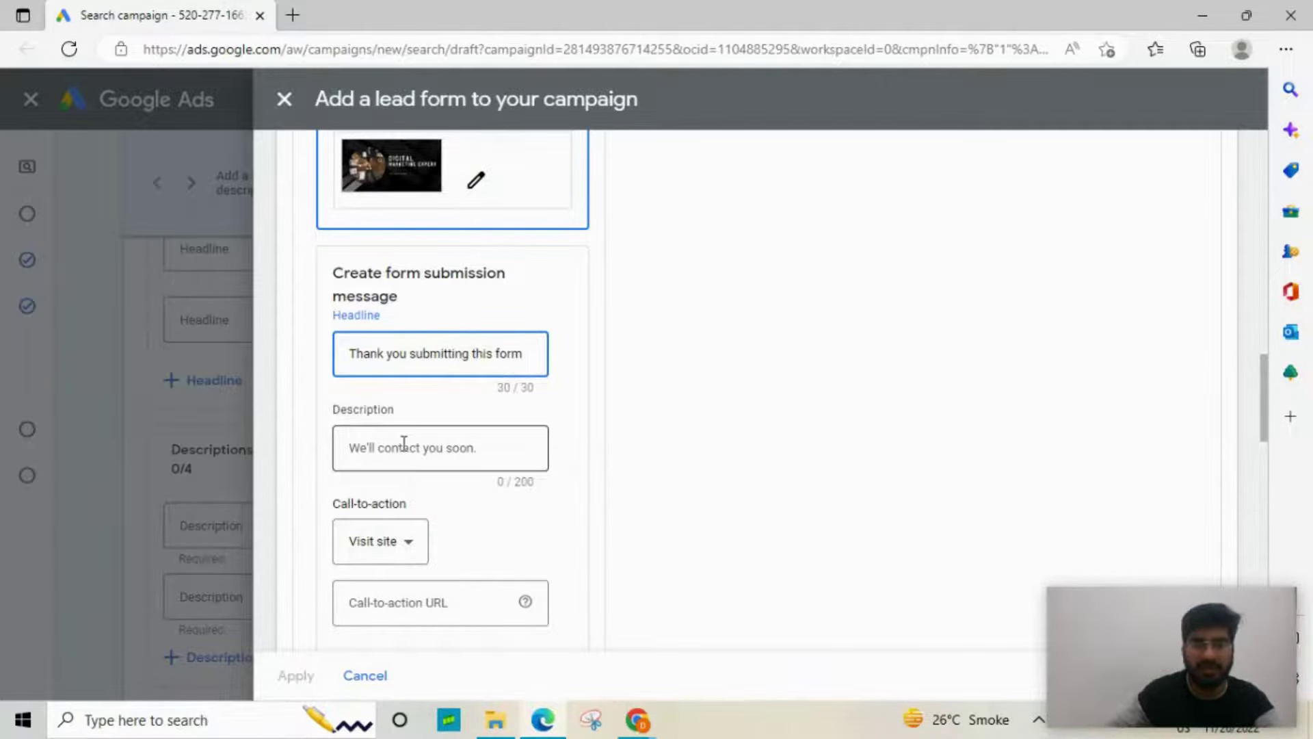
- Enter "we will contact you within 24 hours" as the description of the form submission message
left_click(403, 444)
type("w")
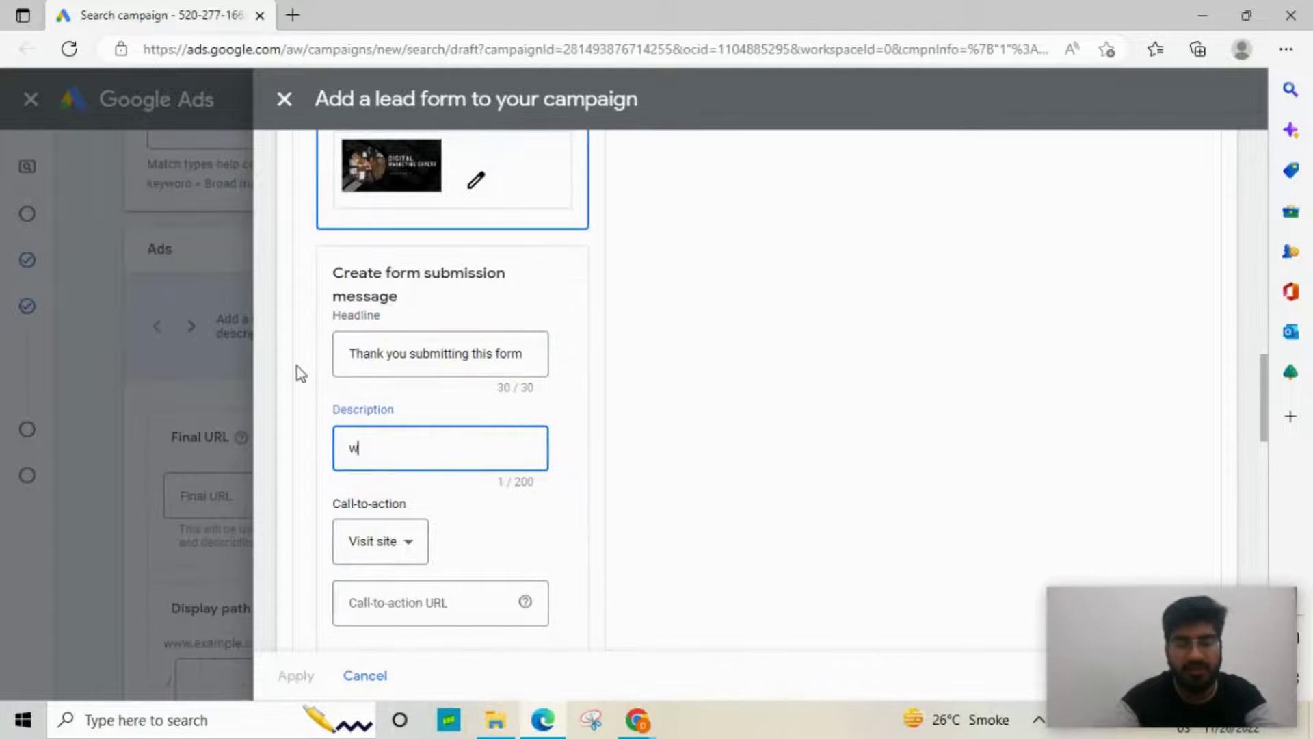
type("e wi")
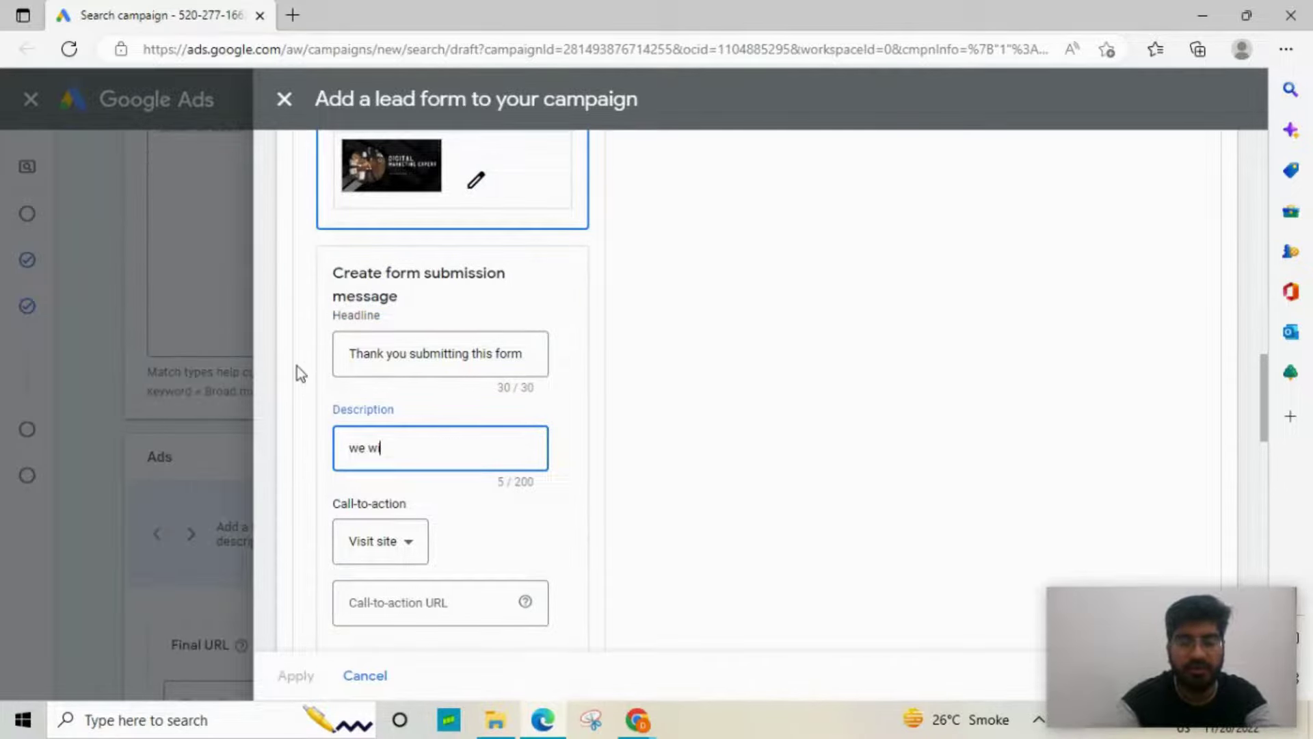
type("ll contac")
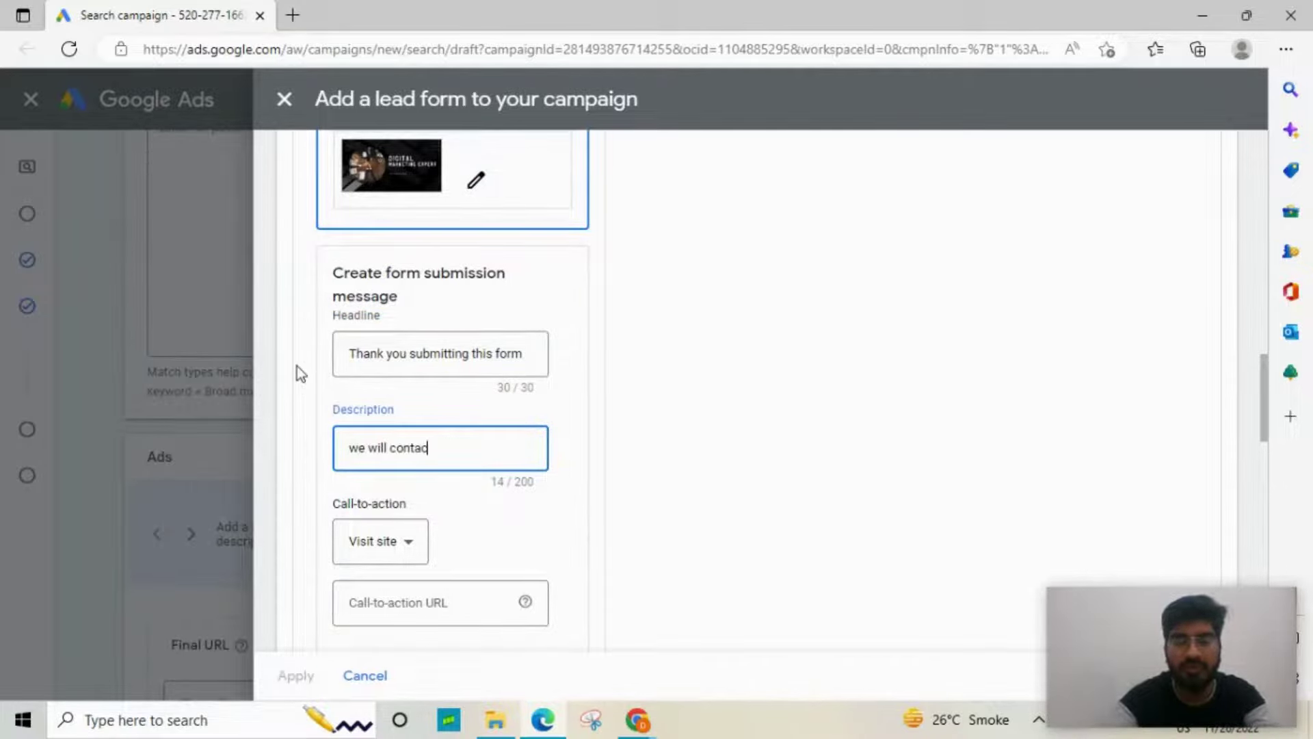
type("t you within 24 hours")
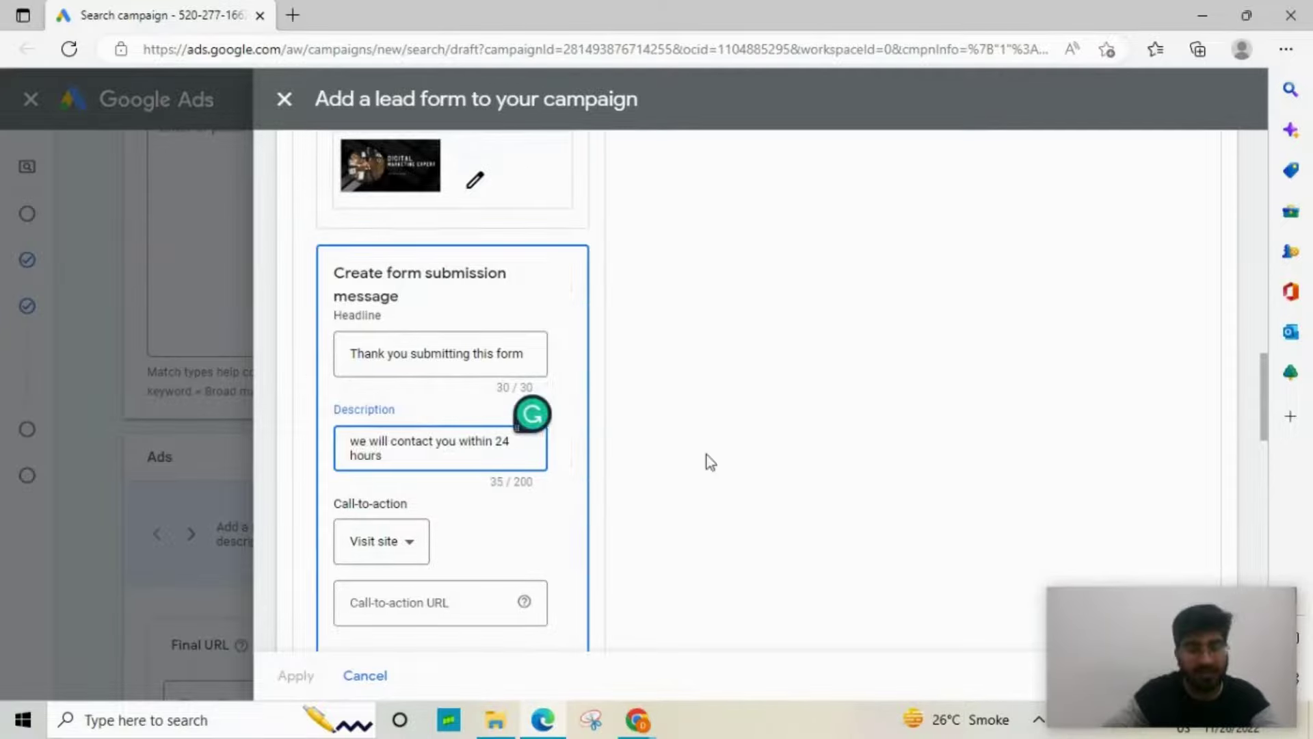
left_click(707, 455)
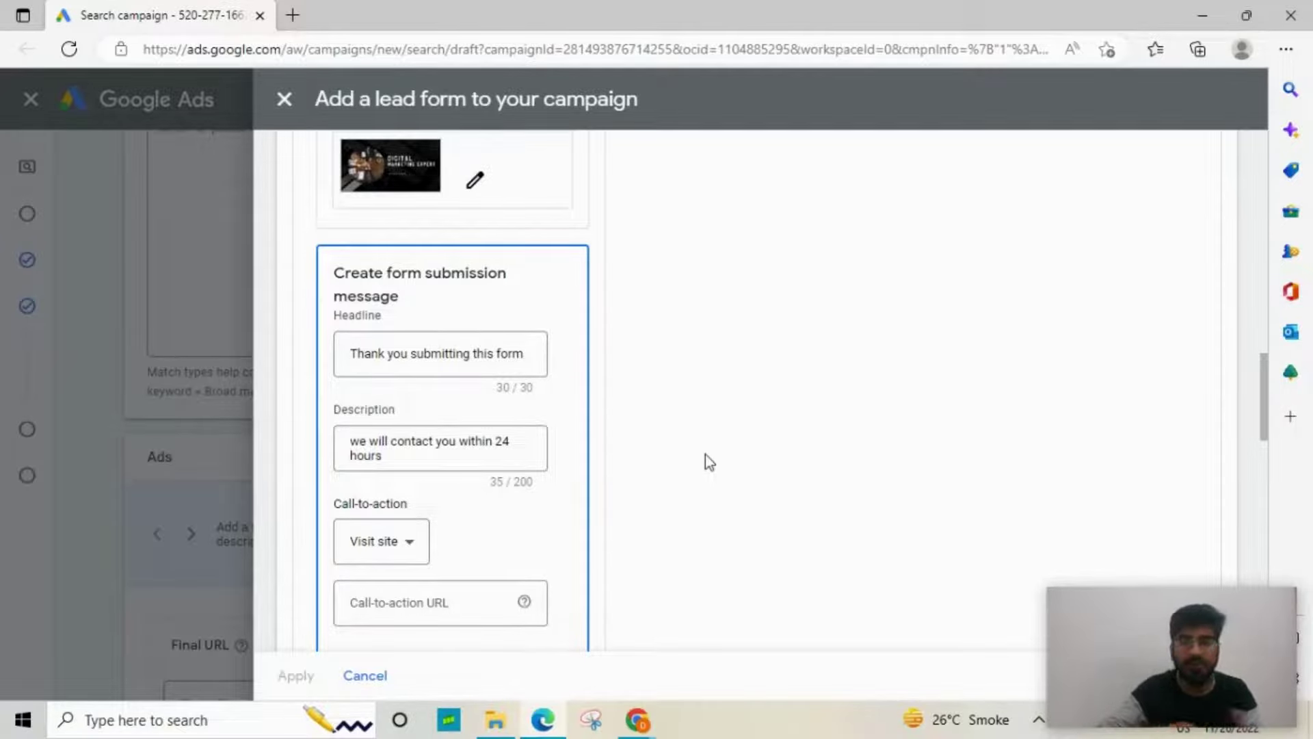
- Check the submission message in the preview and set its call-to-action to Learn more
scroll(704, 454, "down", 3)
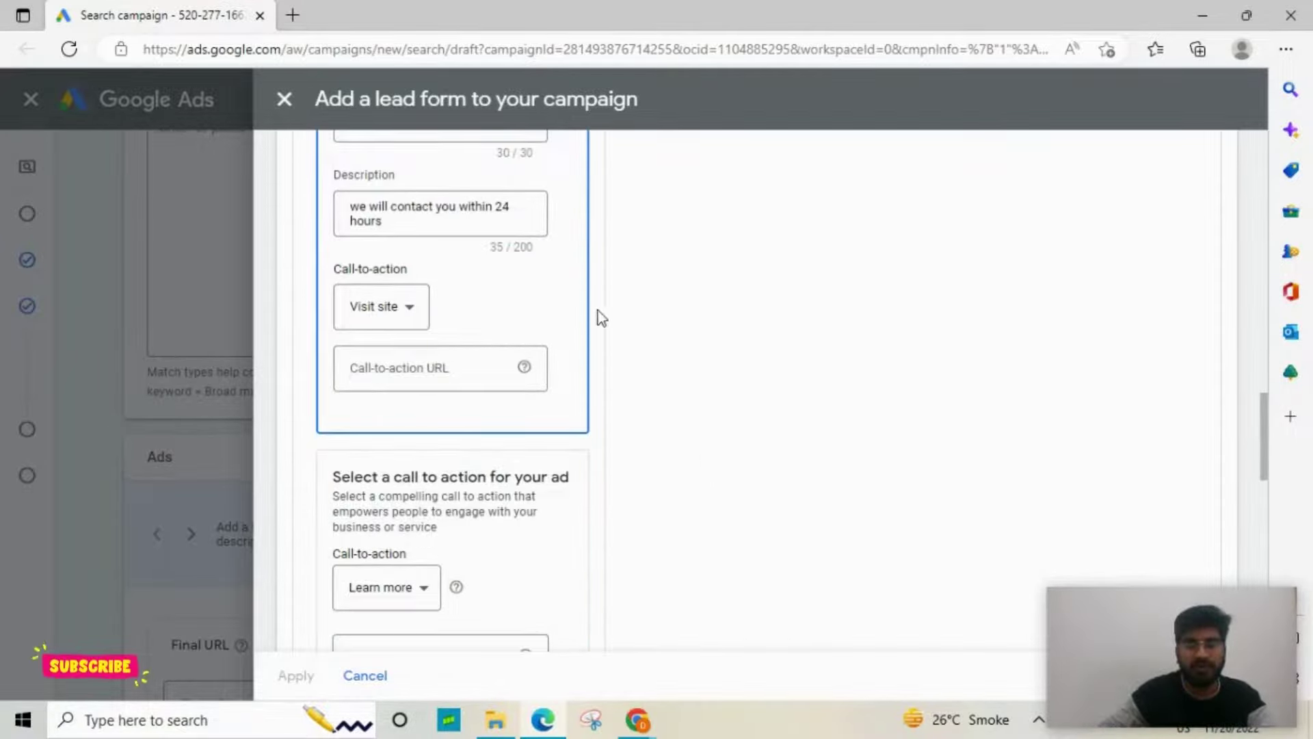
scroll(944, 334, "up", 10)
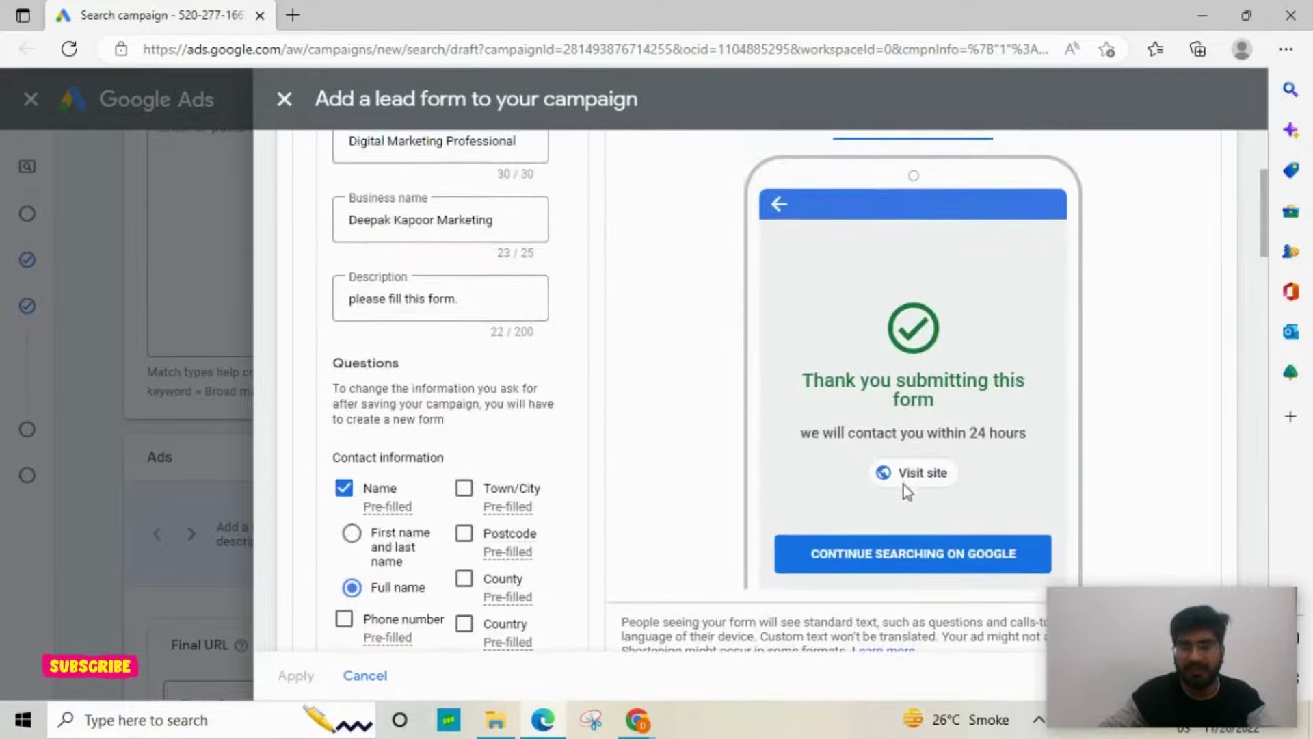
triple_click(912, 473)
scroll(686, 495, "down", 5)
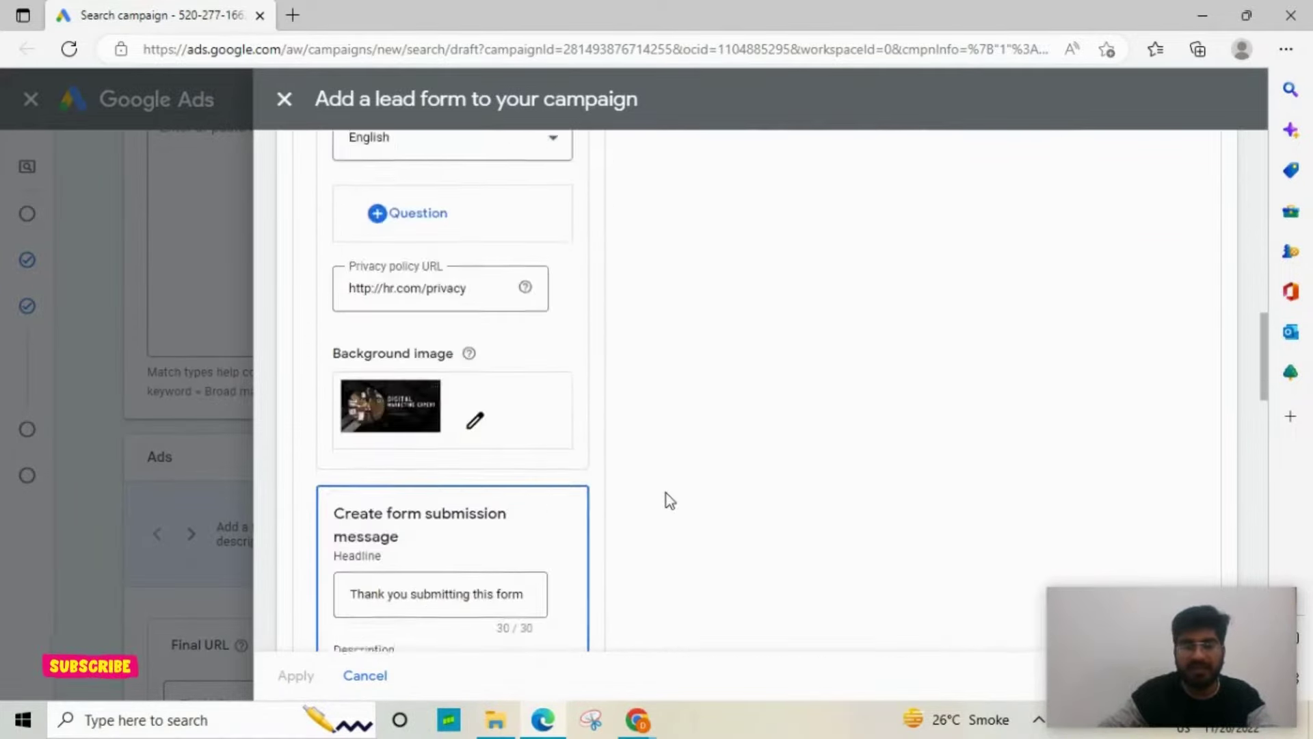
scroll(619, 462, "down", 3)
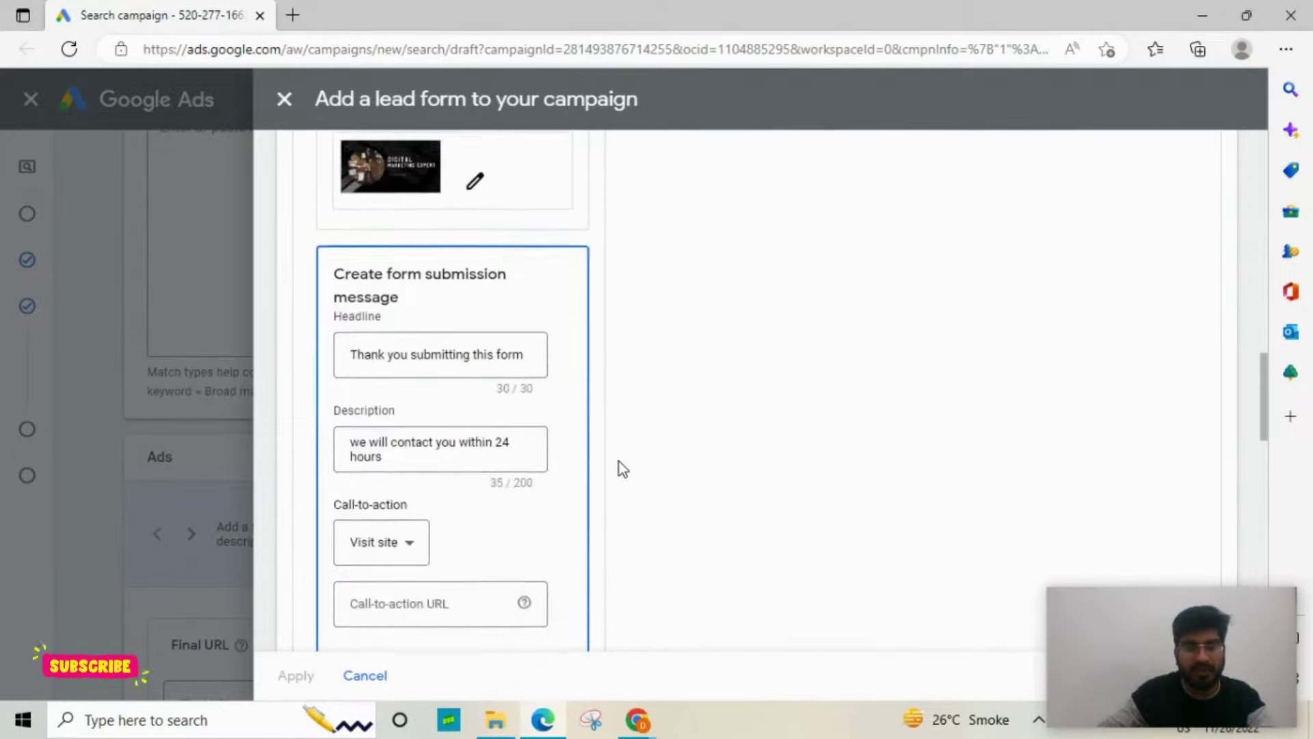
left_click(401, 540)
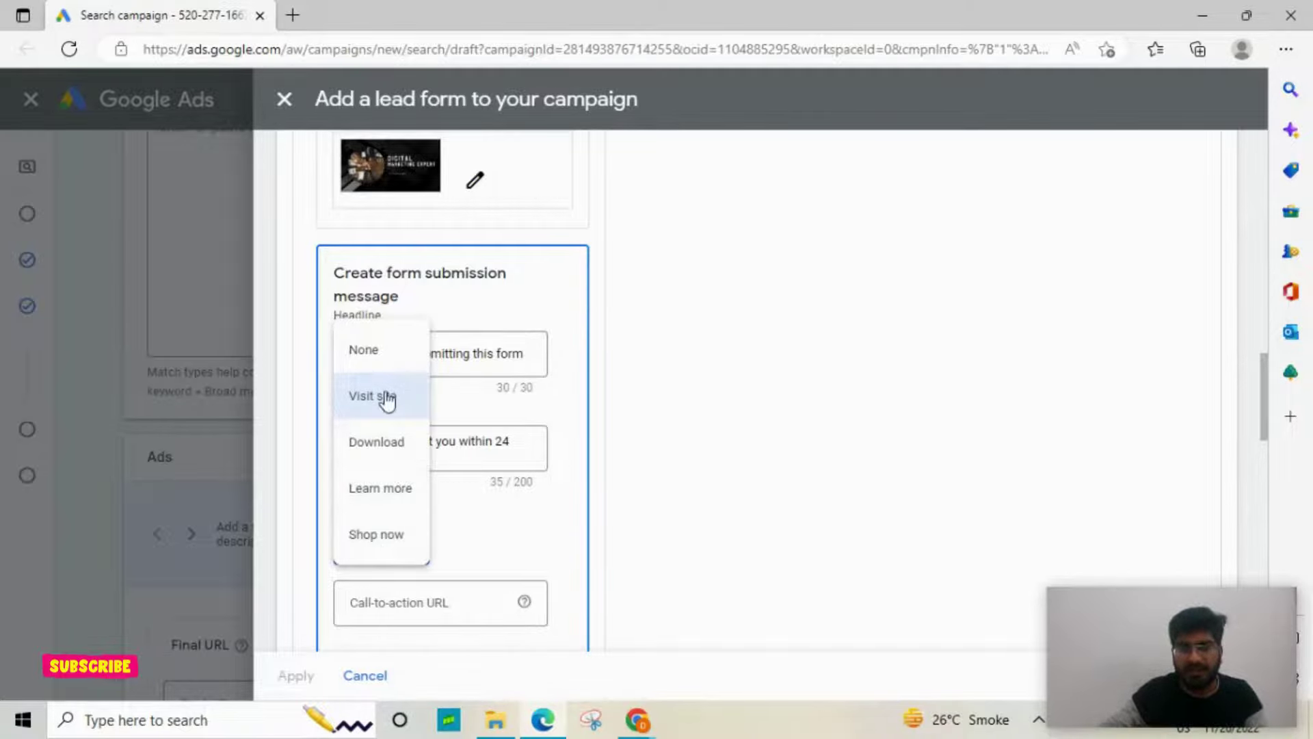
left_click(395, 490)
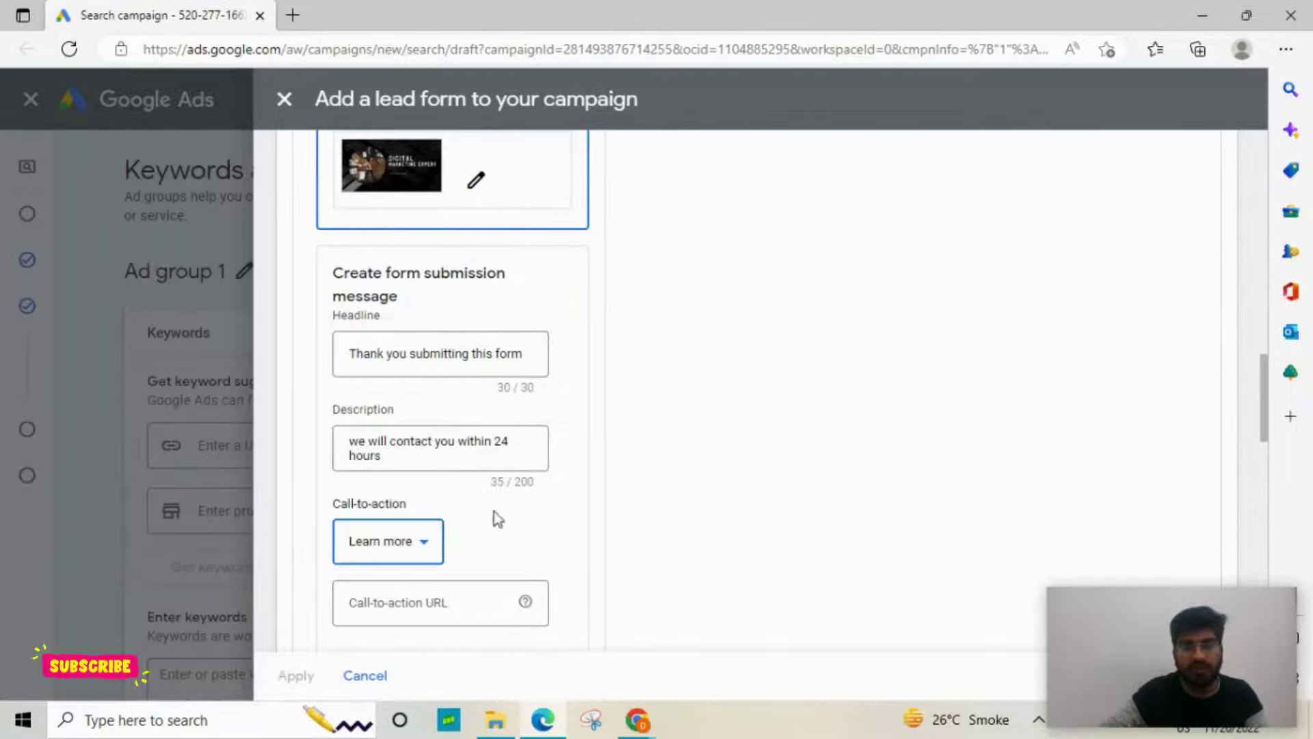
- Enter the business website address as the call-to-action URL of the form submission message
scroll(688, 530, "down", 2)
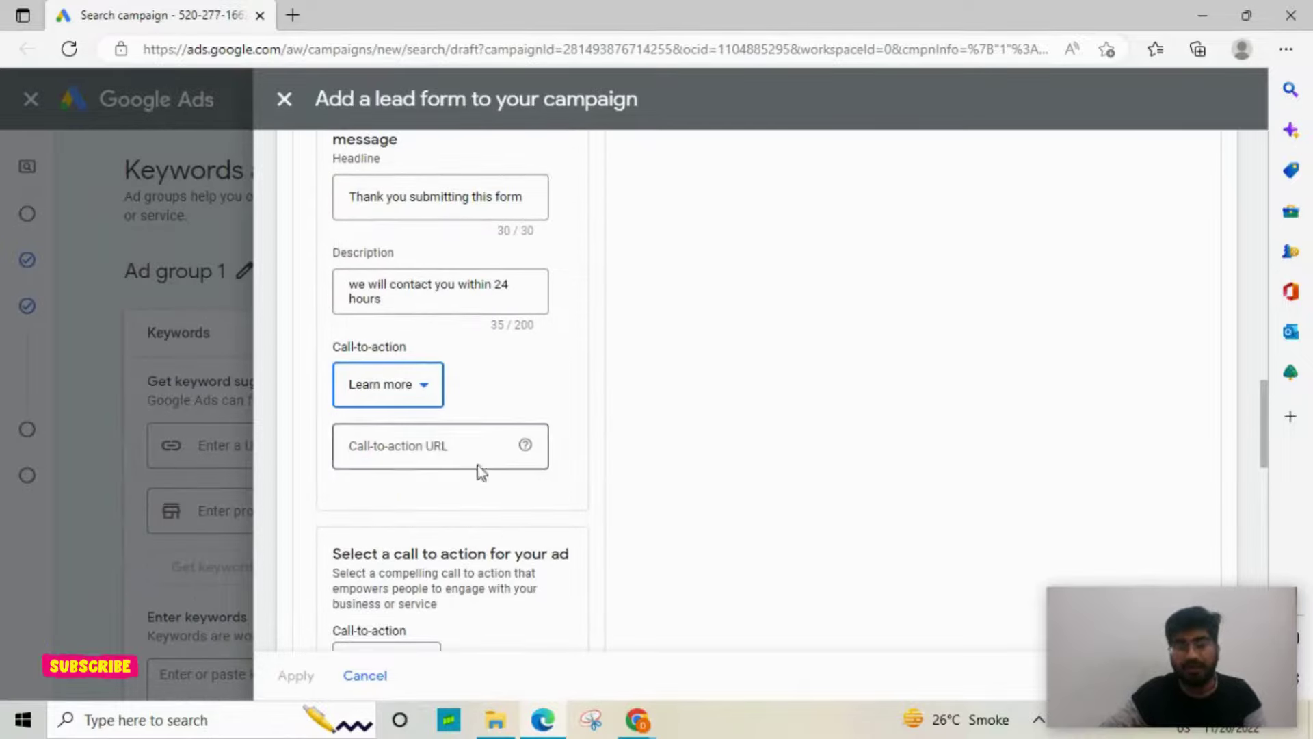
left_click(433, 446)
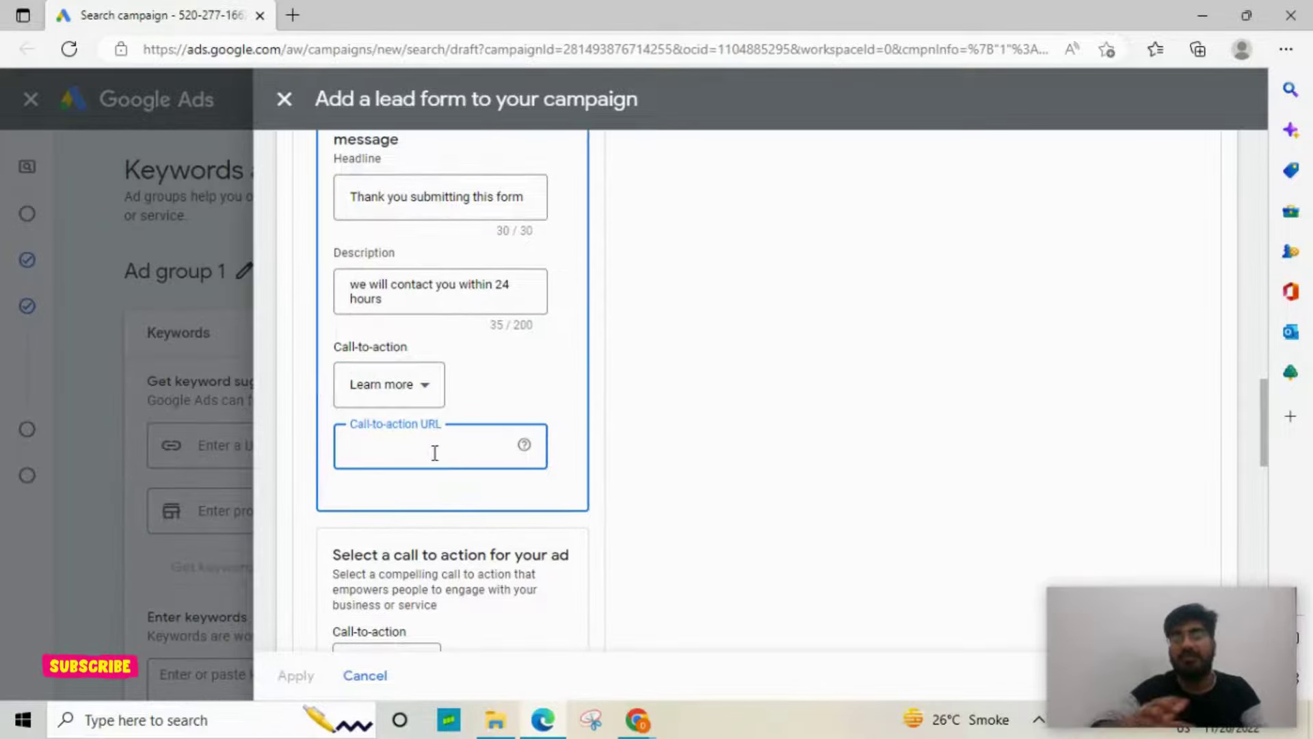
type("Deepak")
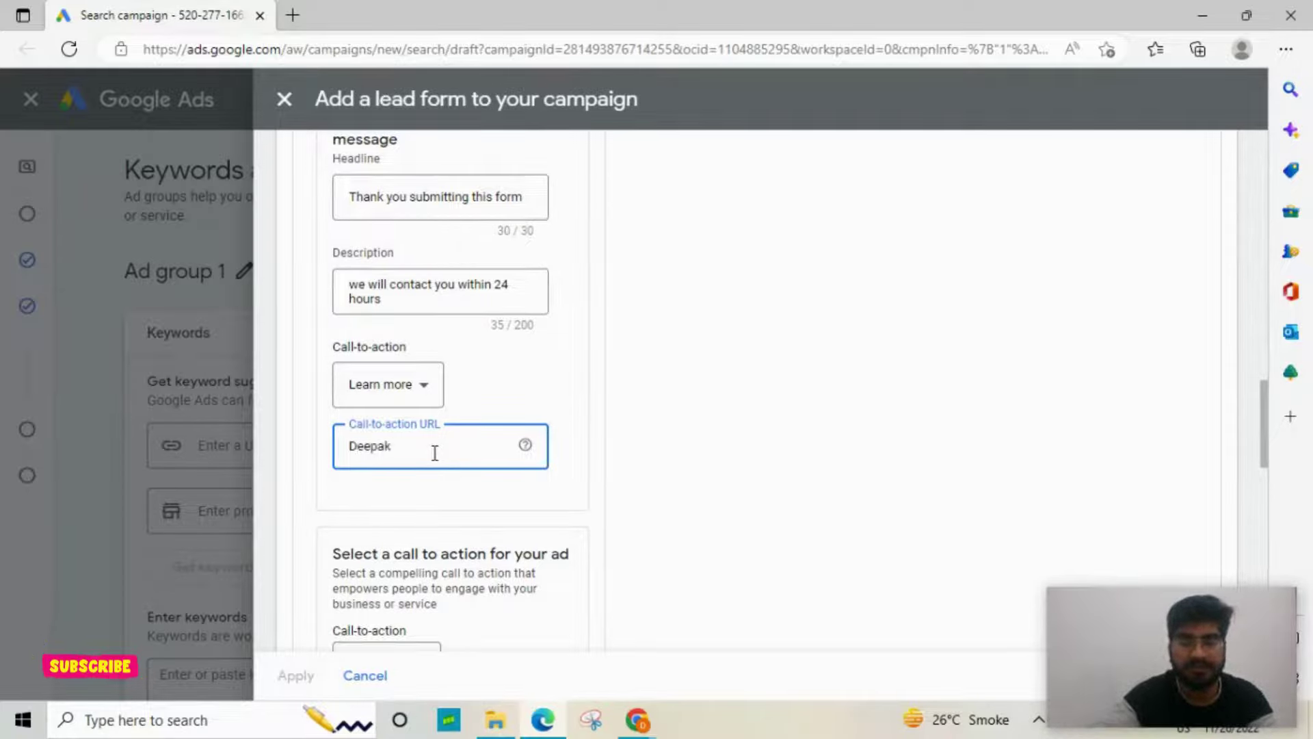
type("kapo")
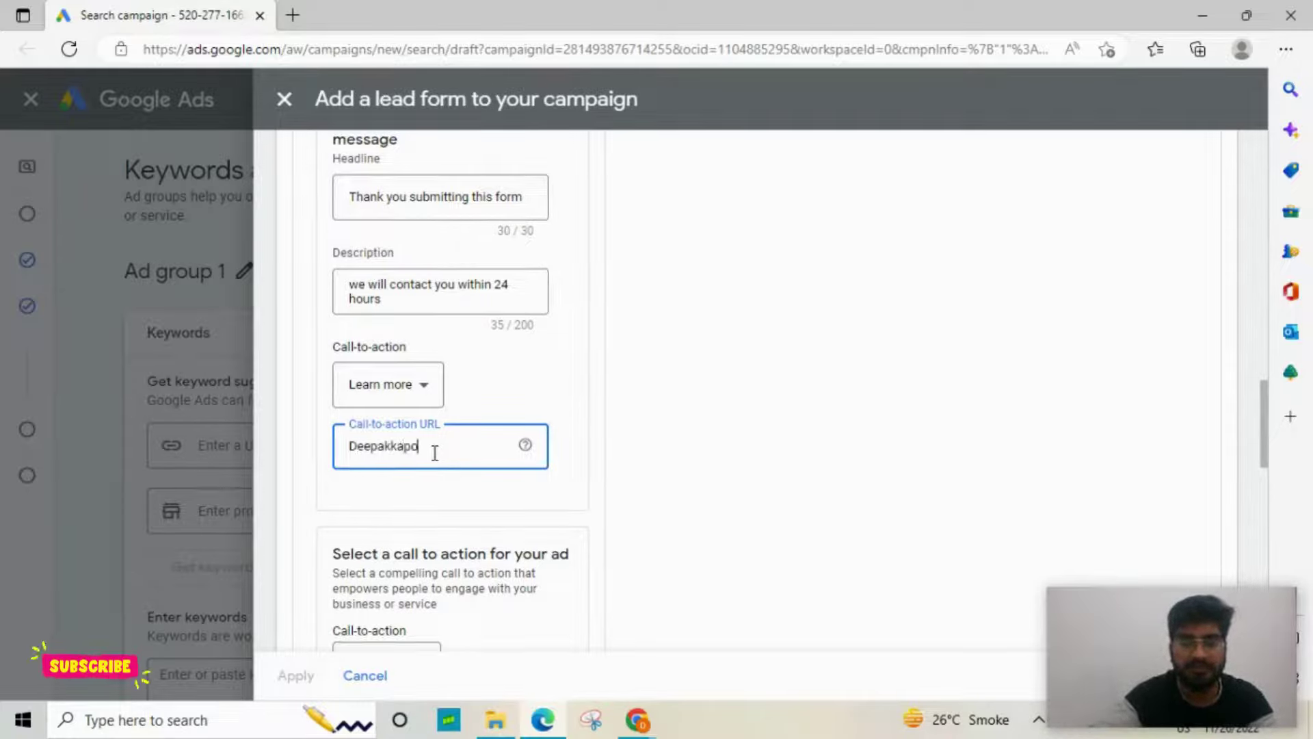
type("oor.com")
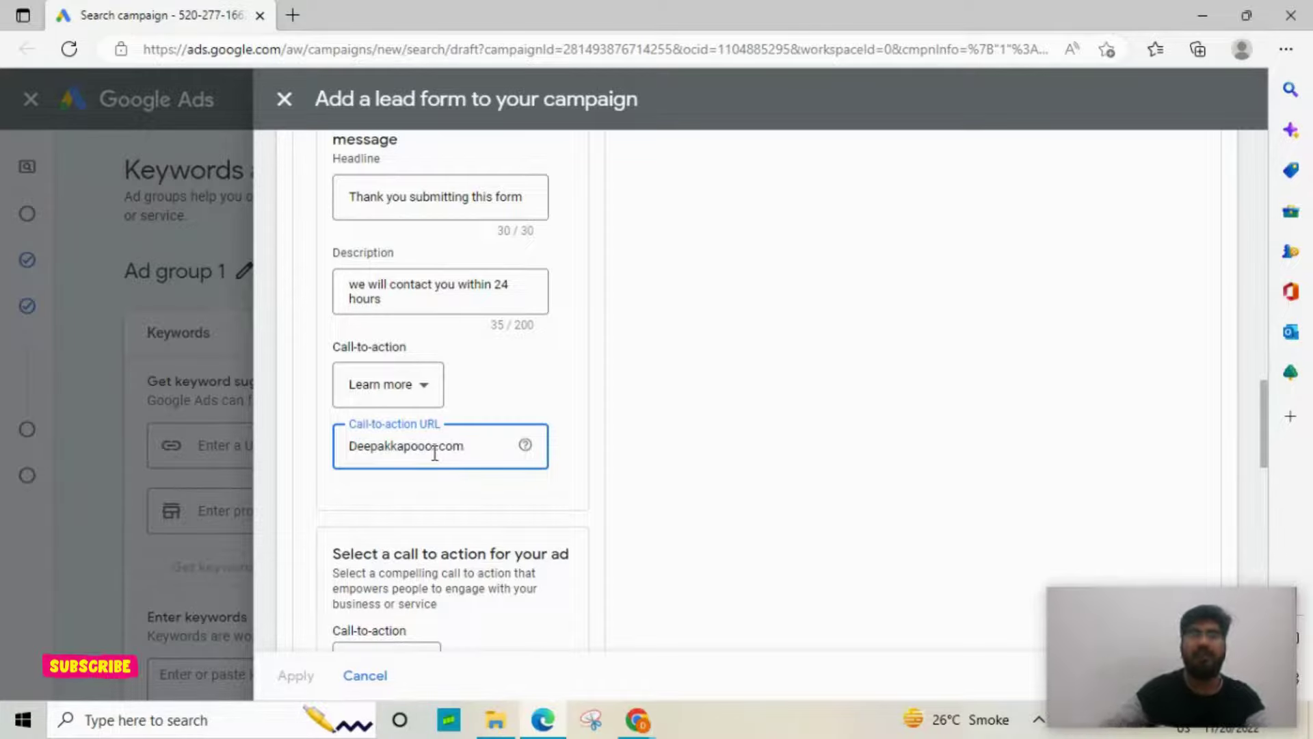
- Check the submission message in the mobile preview against its call-to-action settings
scroll(568, 462, "down", 3)
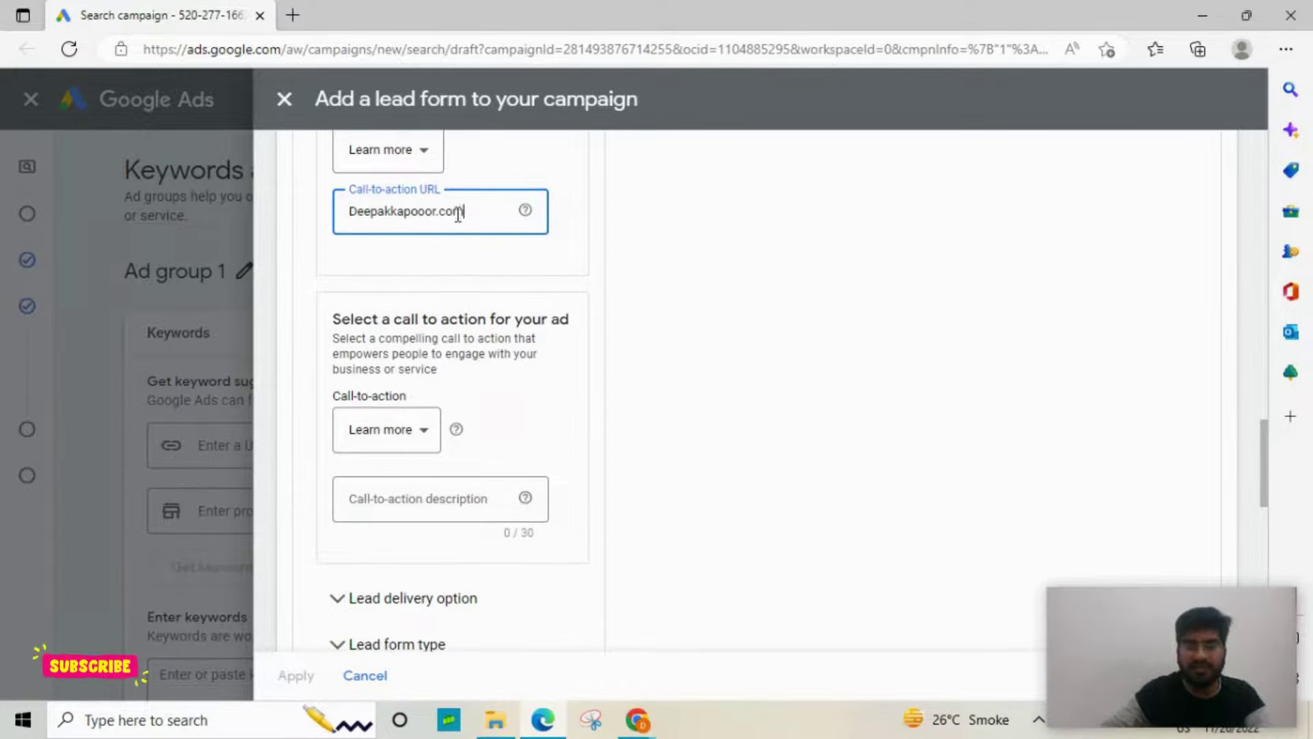
scroll(534, 311, "up", 10)
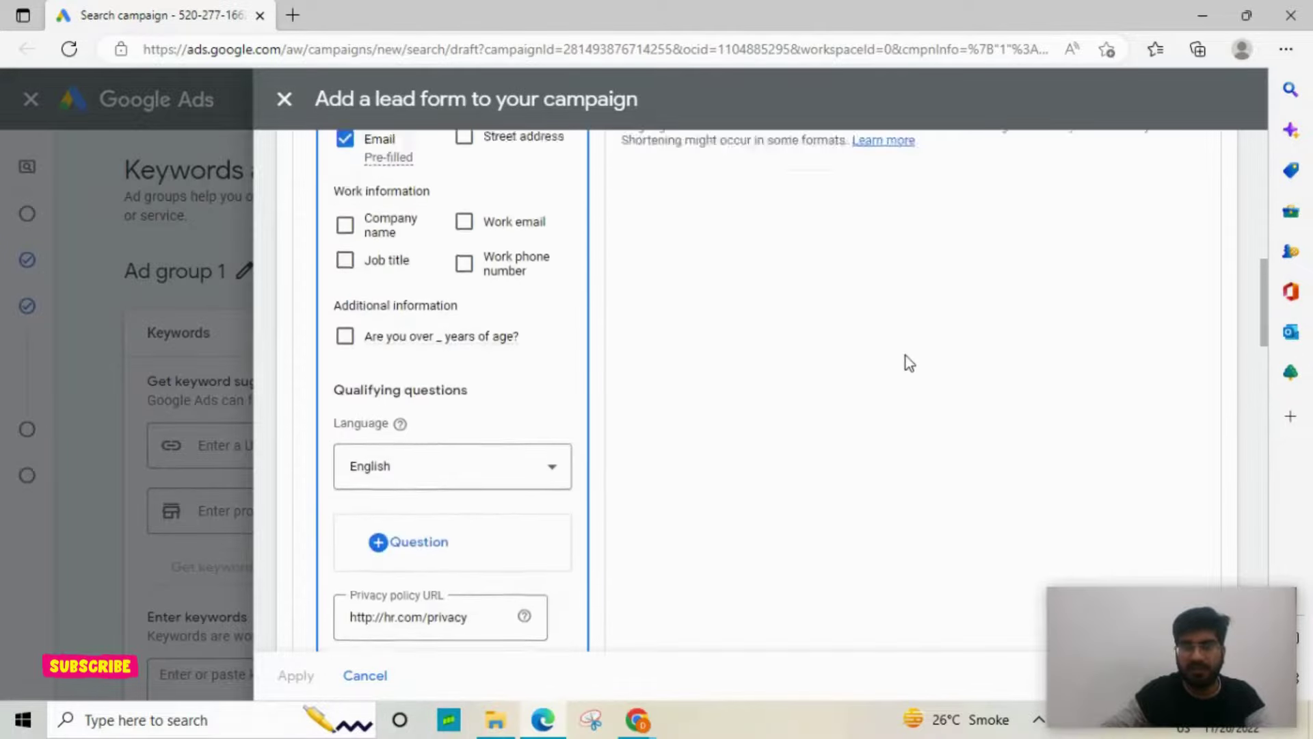
scroll(906, 356, "up", 10)
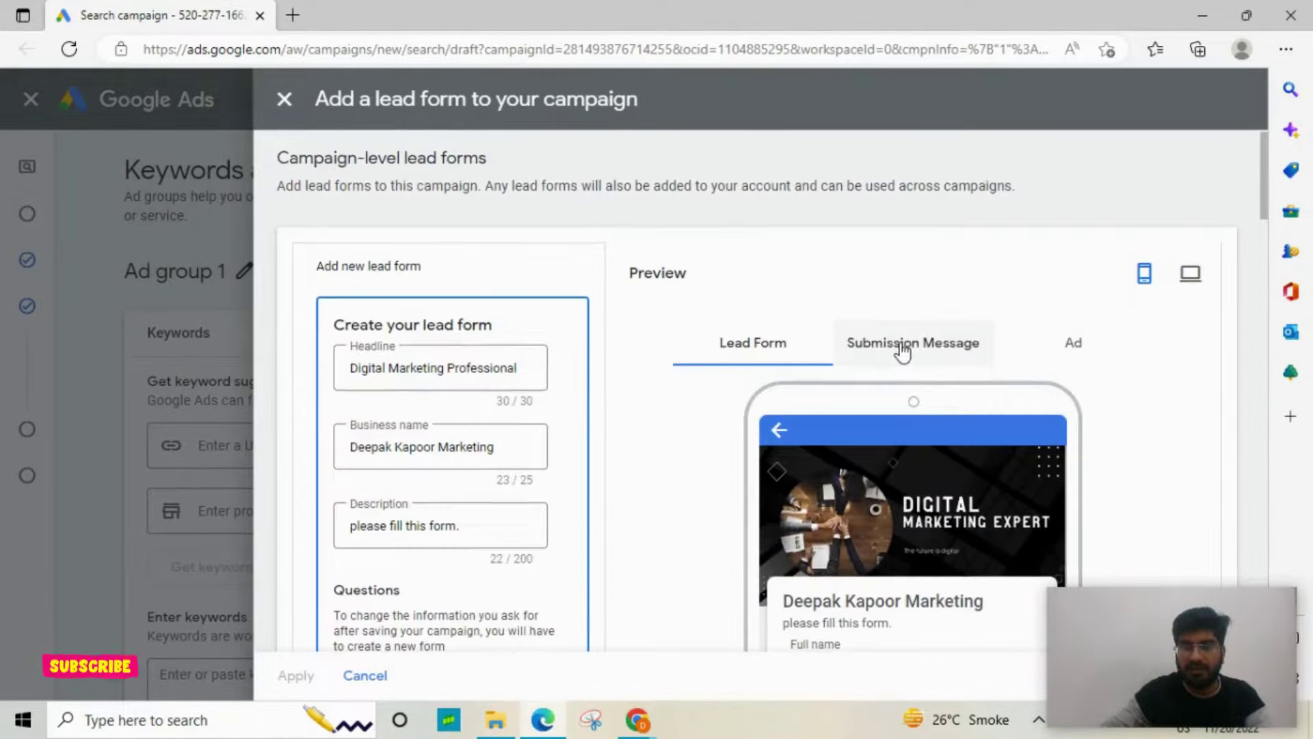
left_click(902, 353)
scroll(910, 342, "down", 7)
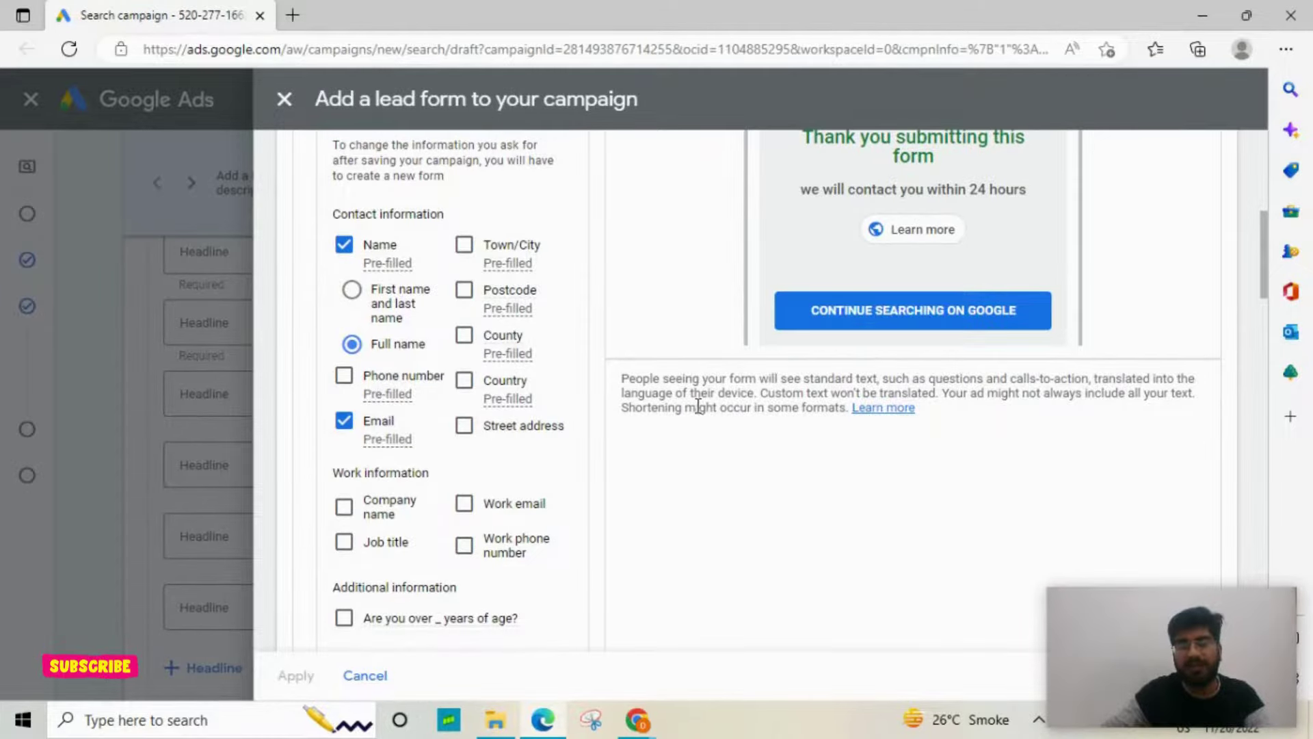
scroll(595, 449, "down", 10)
scroll(527, 304, "down", 5)
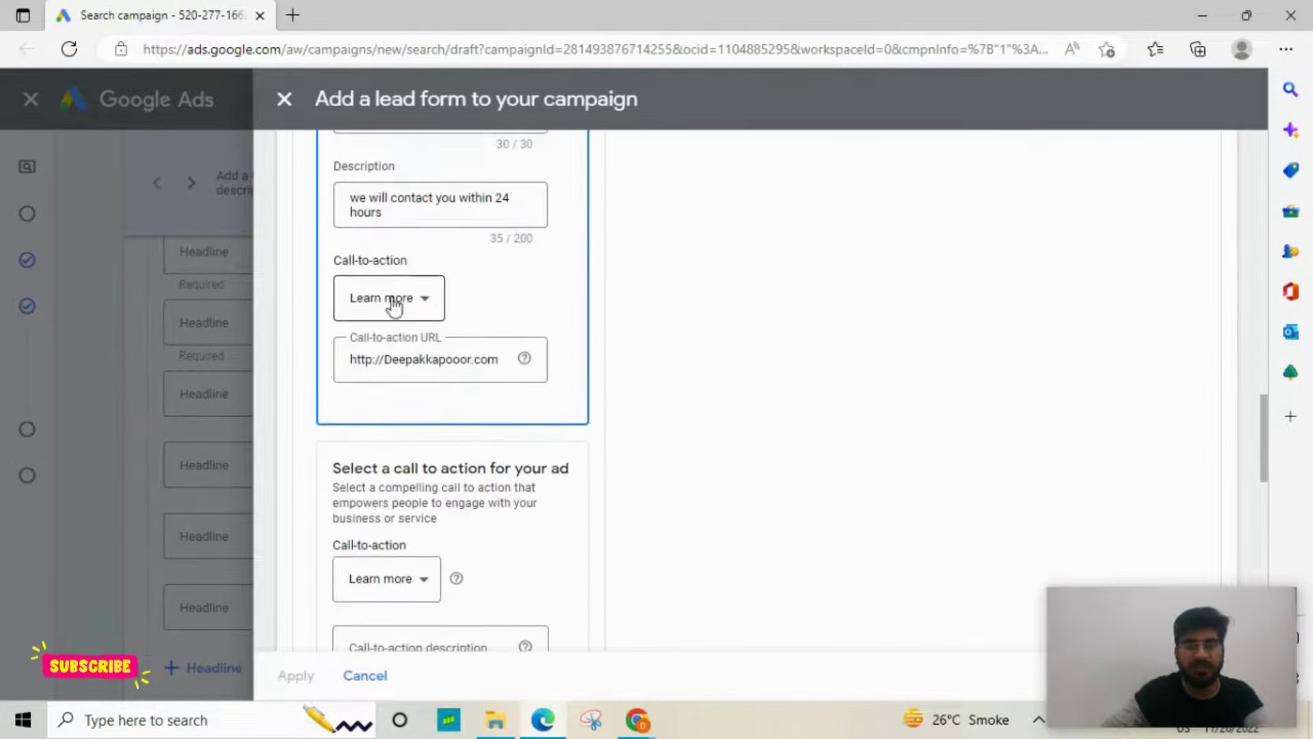
scroll(460, 355, "down", 2)
scroll(457, 350, "down", 1)
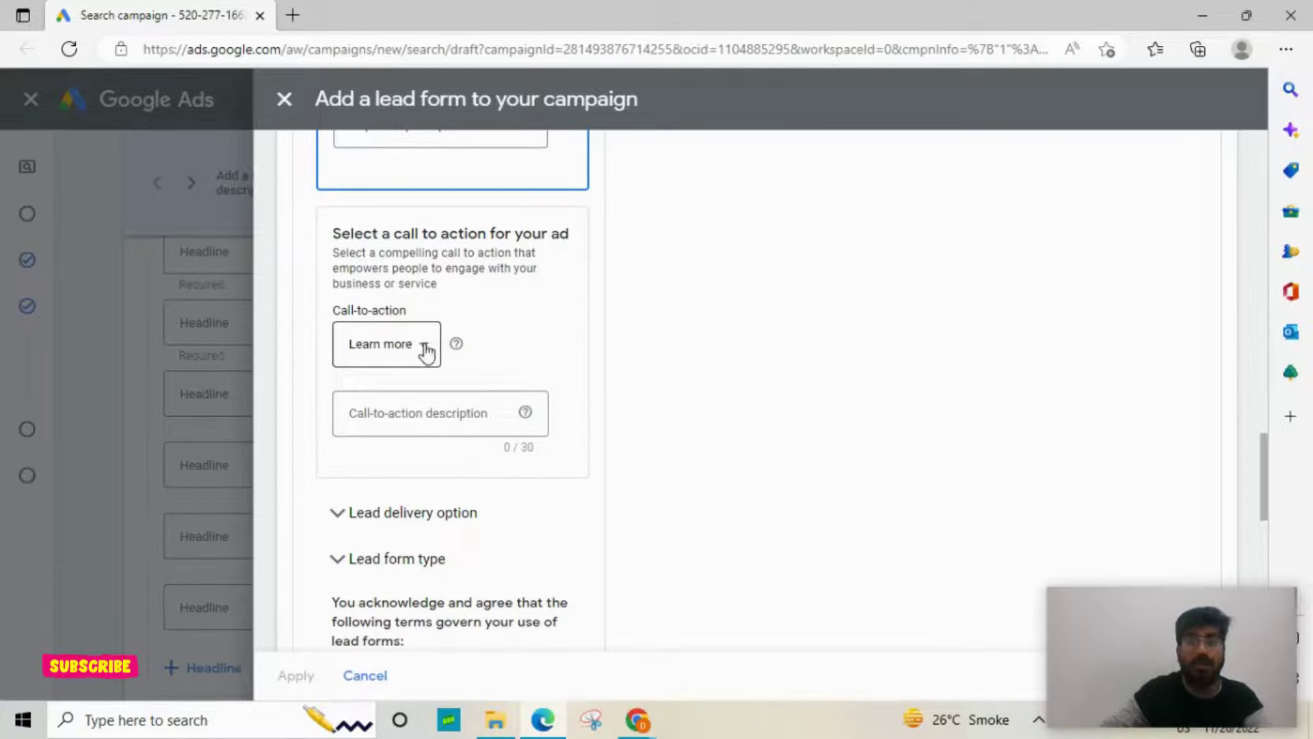
- Review the lead form's mobile preview, including its image, contact fields, disclosure text and submit button
scroll(1039, 332, "up", 8)
scroll(1033, 332, "up", 10)
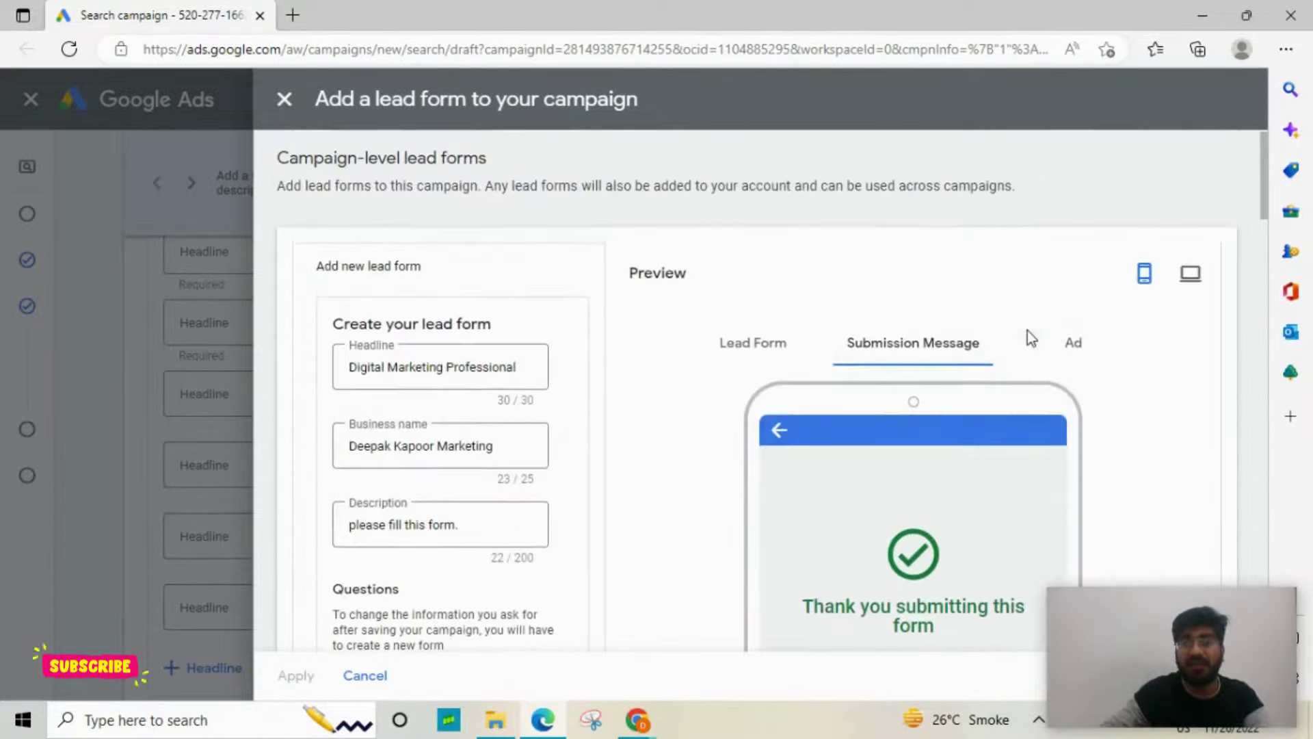
left_click(775, 348)
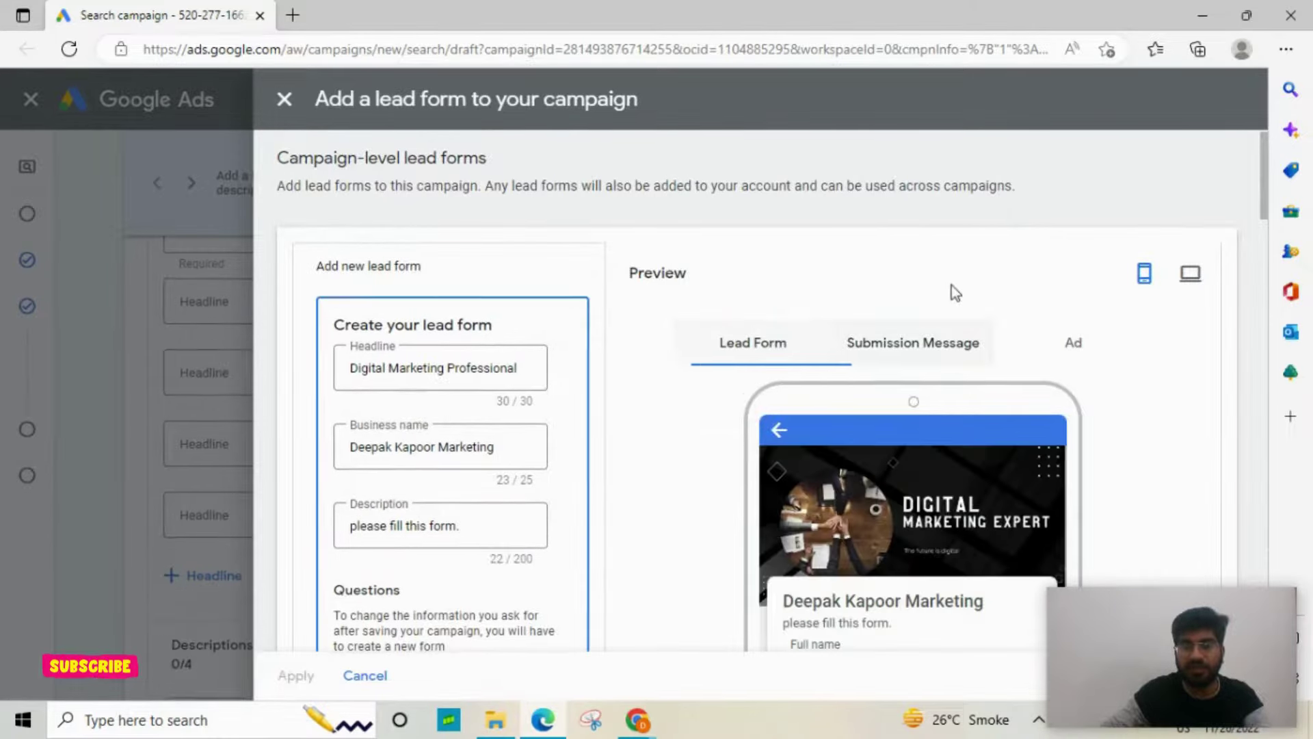
scroll(920, 322, "down", 4)
scroll(916, 346, "down", 3)
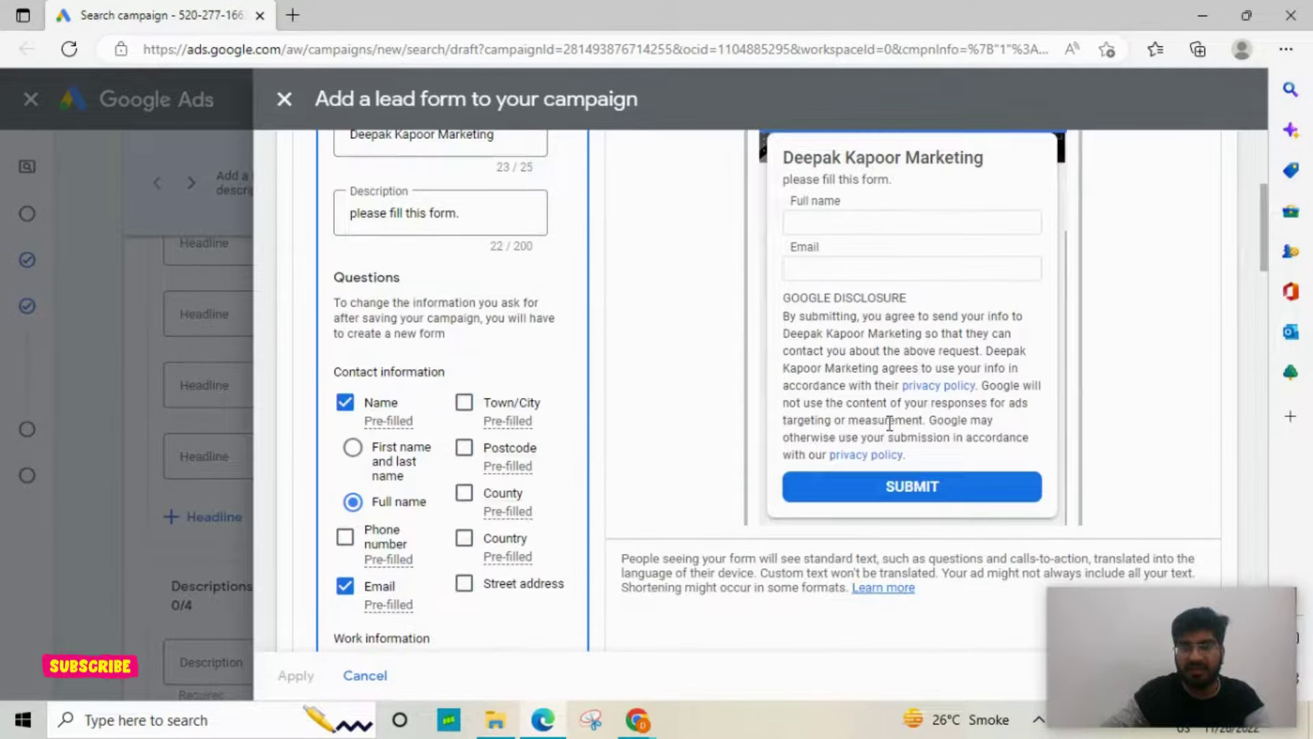
scroll(924, 394, "up", 4)
scroll(1045, 316, "up", 2)
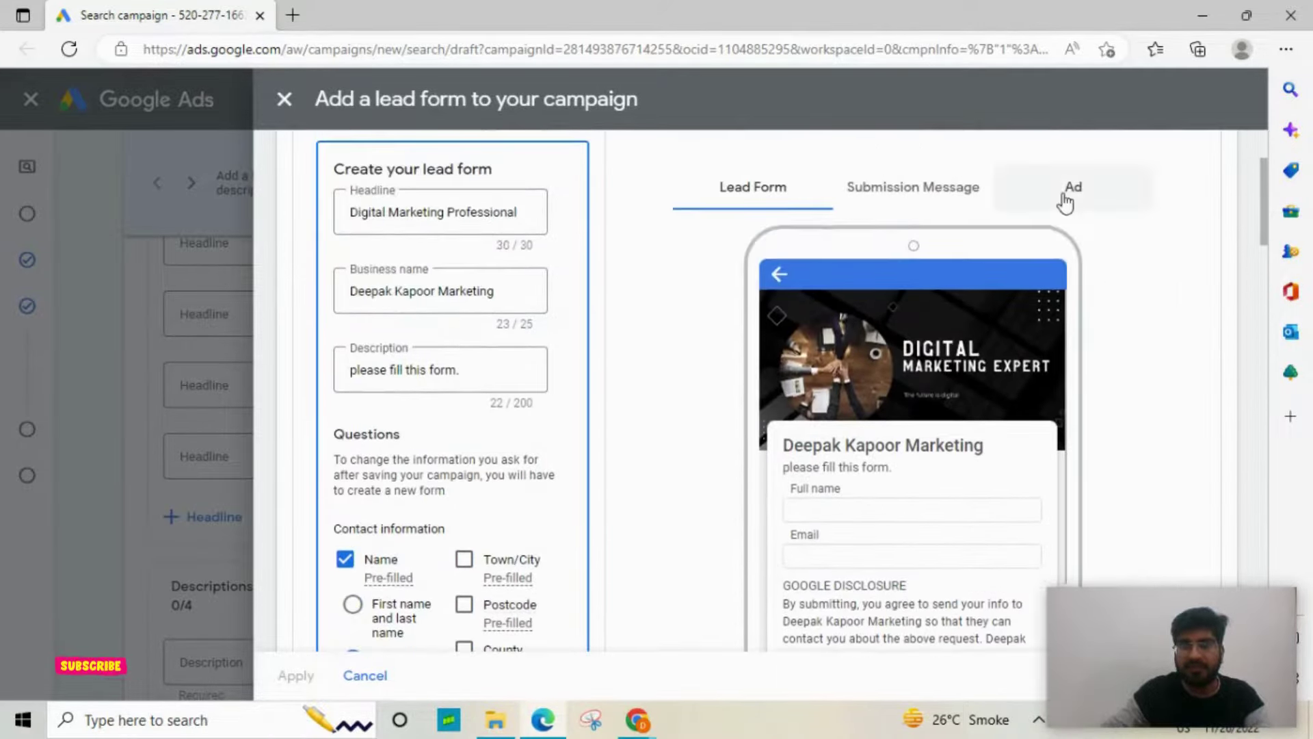
left_click(1067, 218)
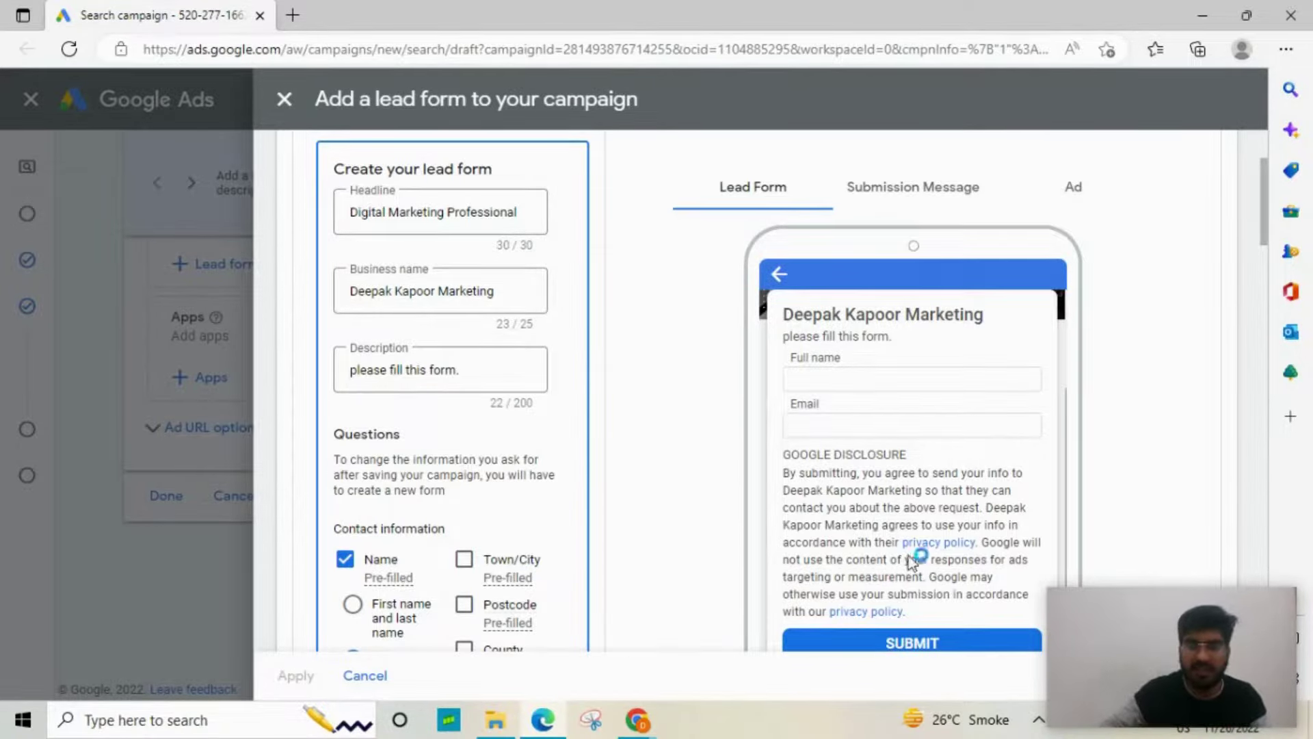
scroll(909, 558, "down", 3)
scroll(911, 483, "up", 6)
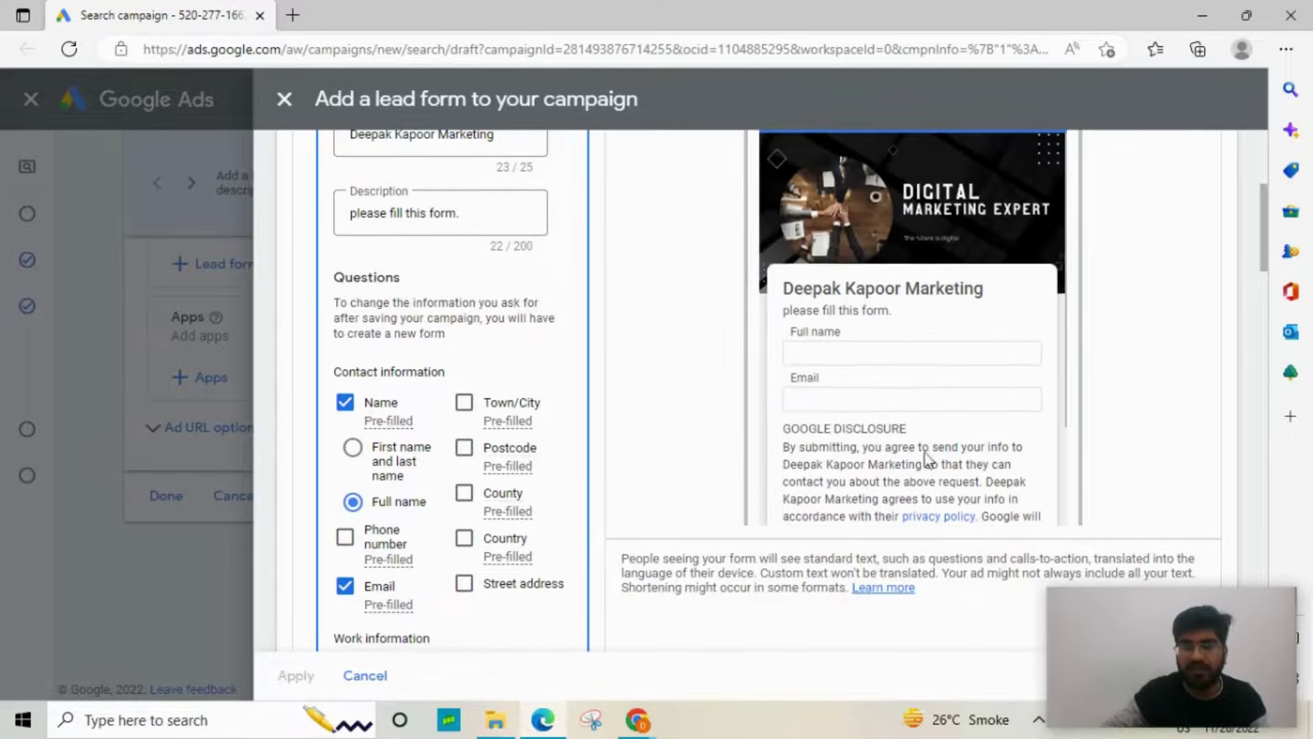
- Compare the mobile previews of the submission message and the ad, looking at the call-to-action in each
left_click(915, 271)
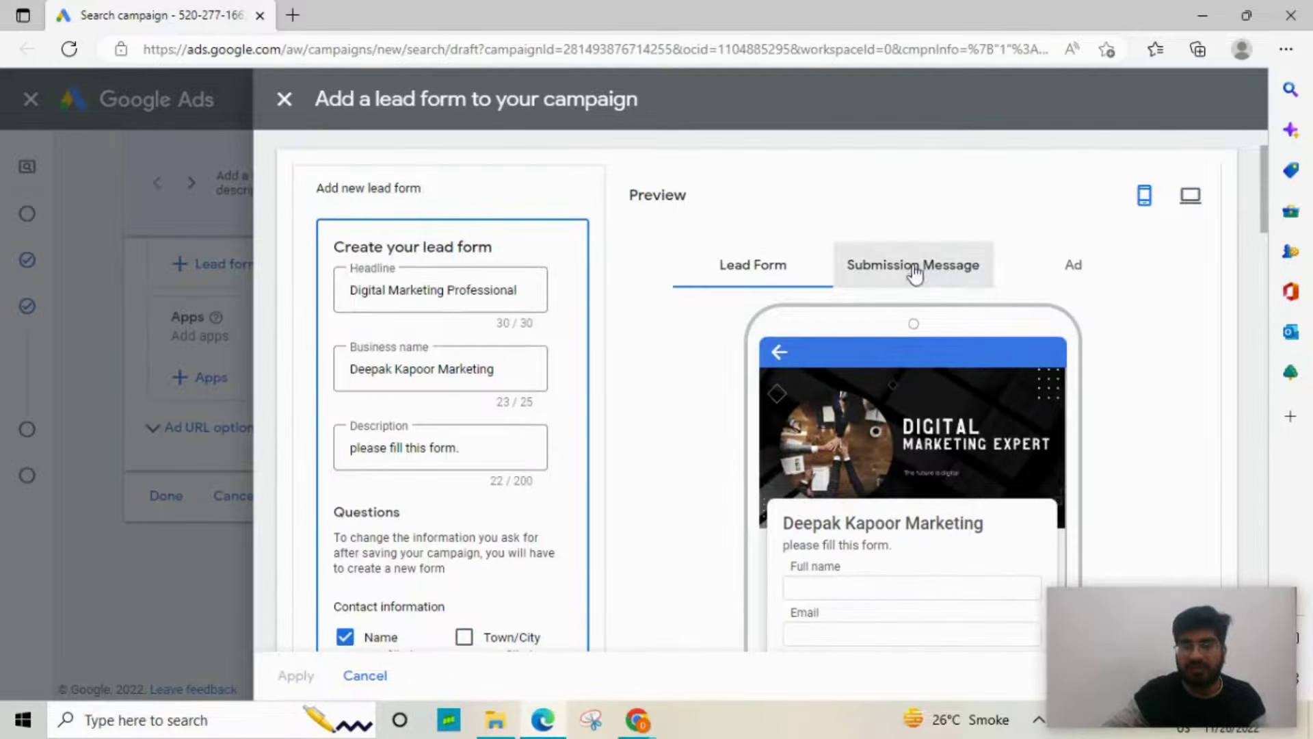
scroll(910, 410, "down", 2)
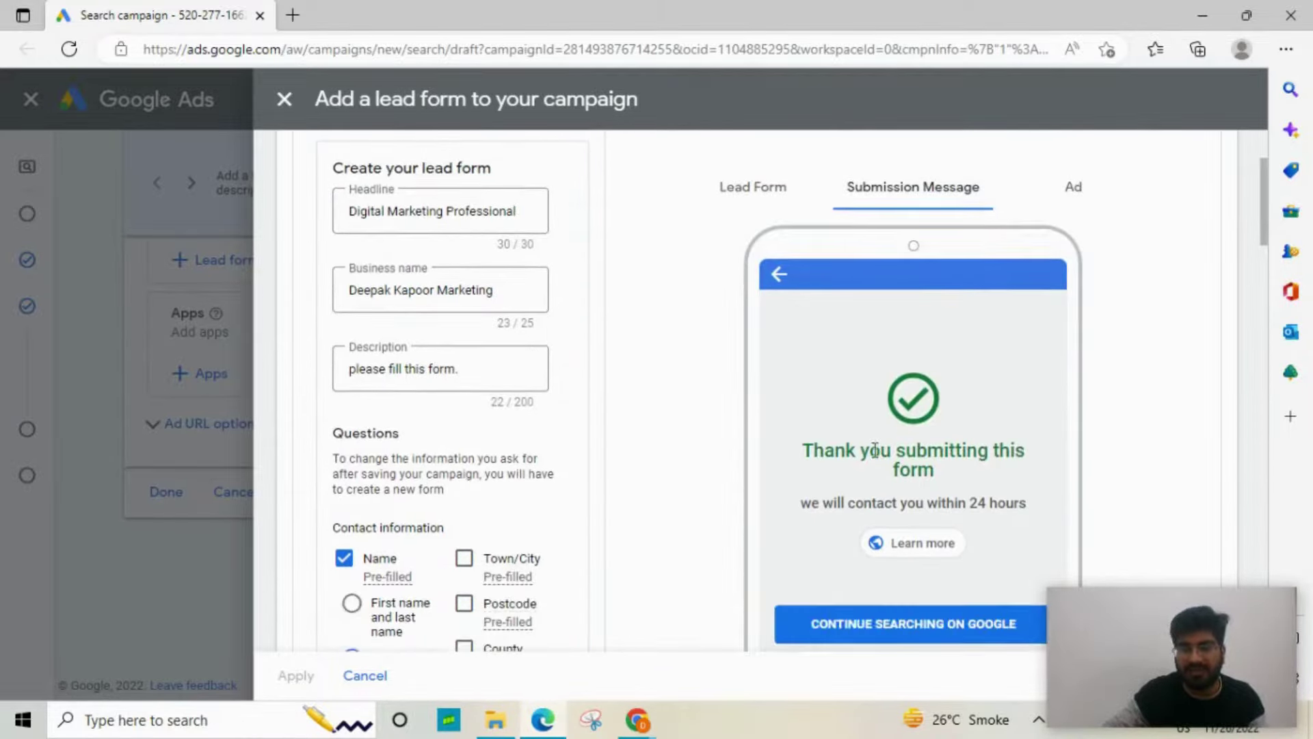
scroll(875, 451, "down", 1)
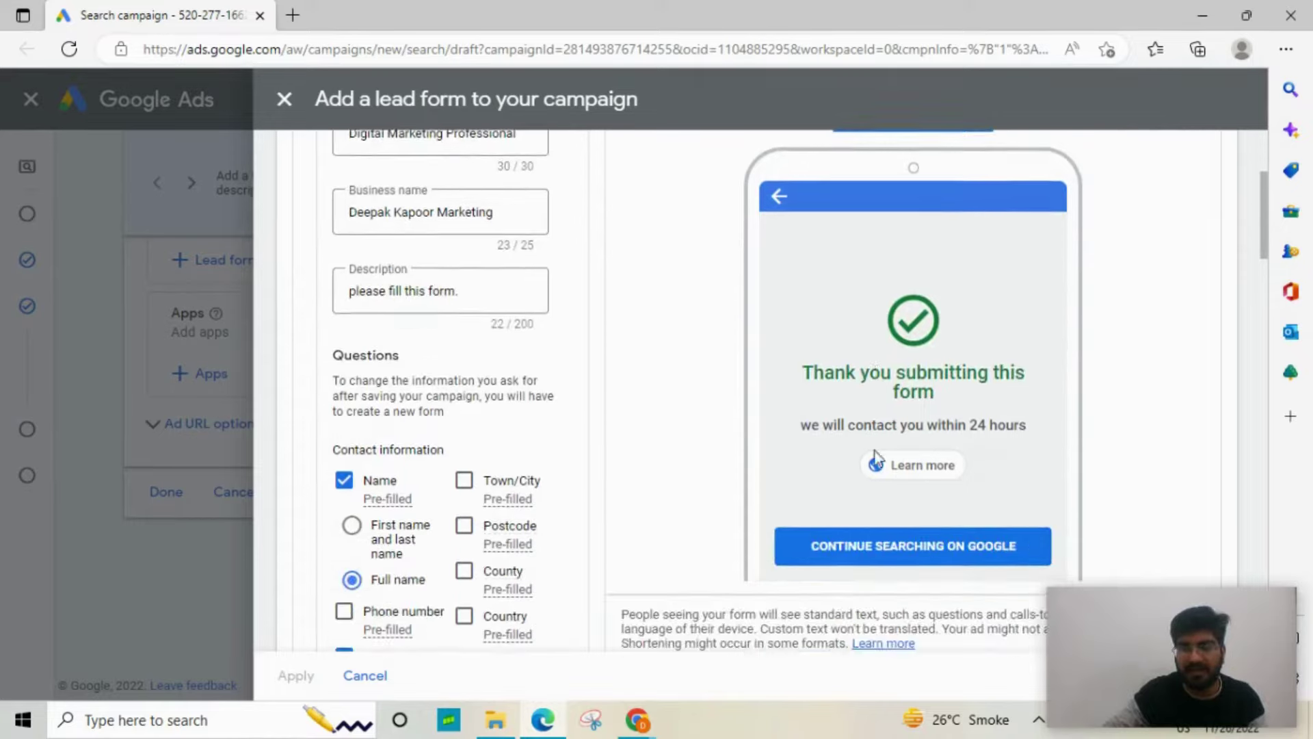
triple_click(1012, 424)
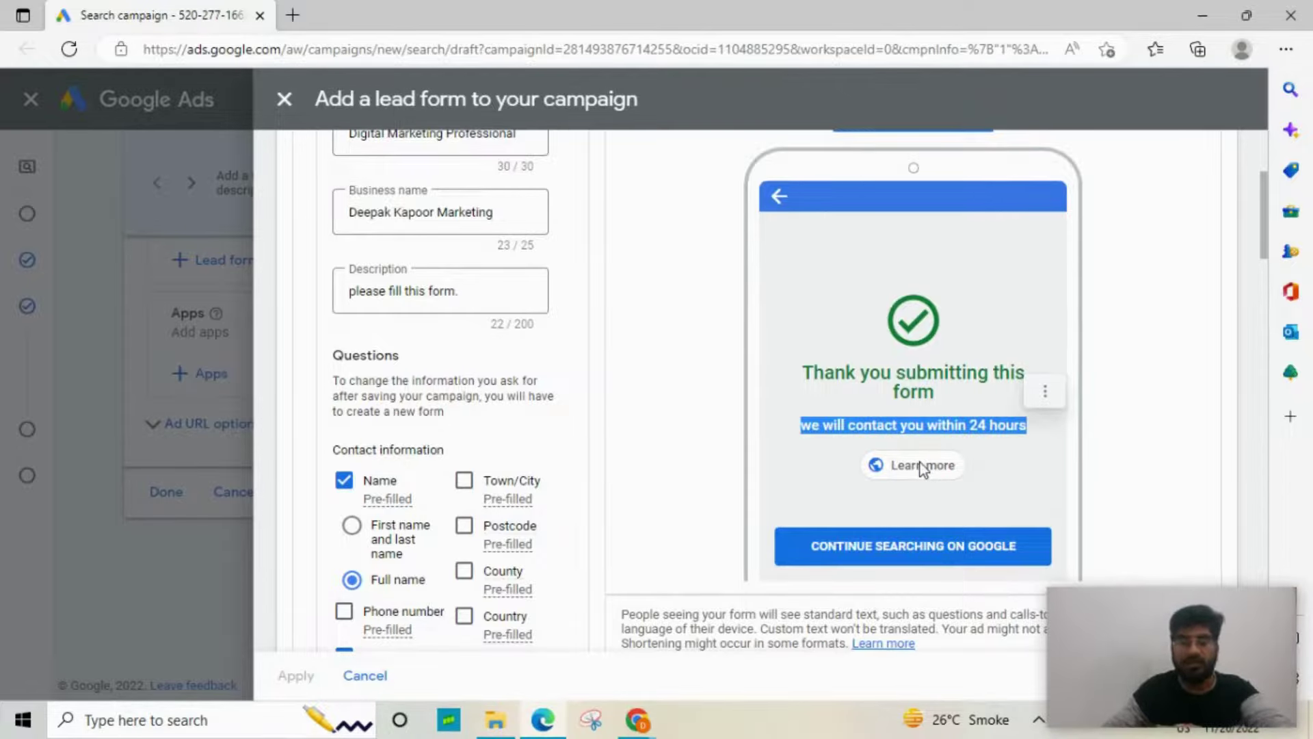
scroll(909, 545, "down", 2)
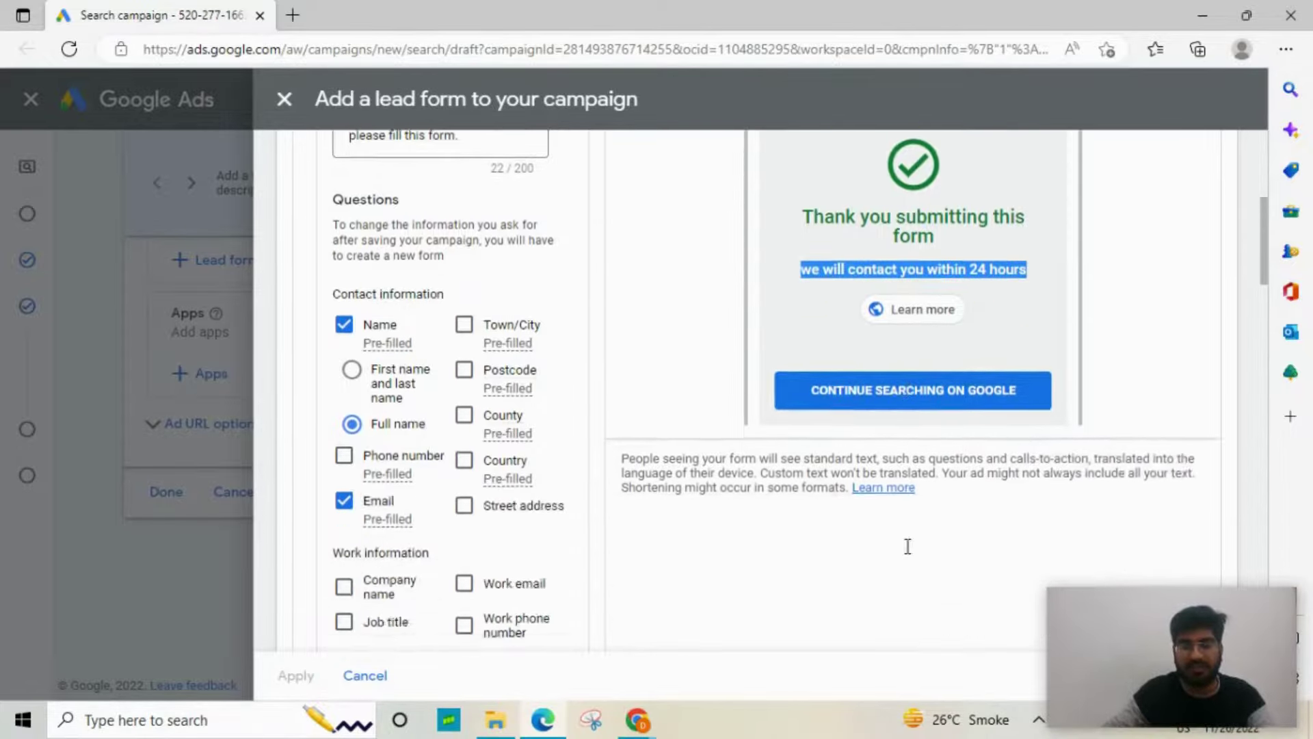
scroll(909, 546, "down", 5)
scroll(896, 528, "up", 10)
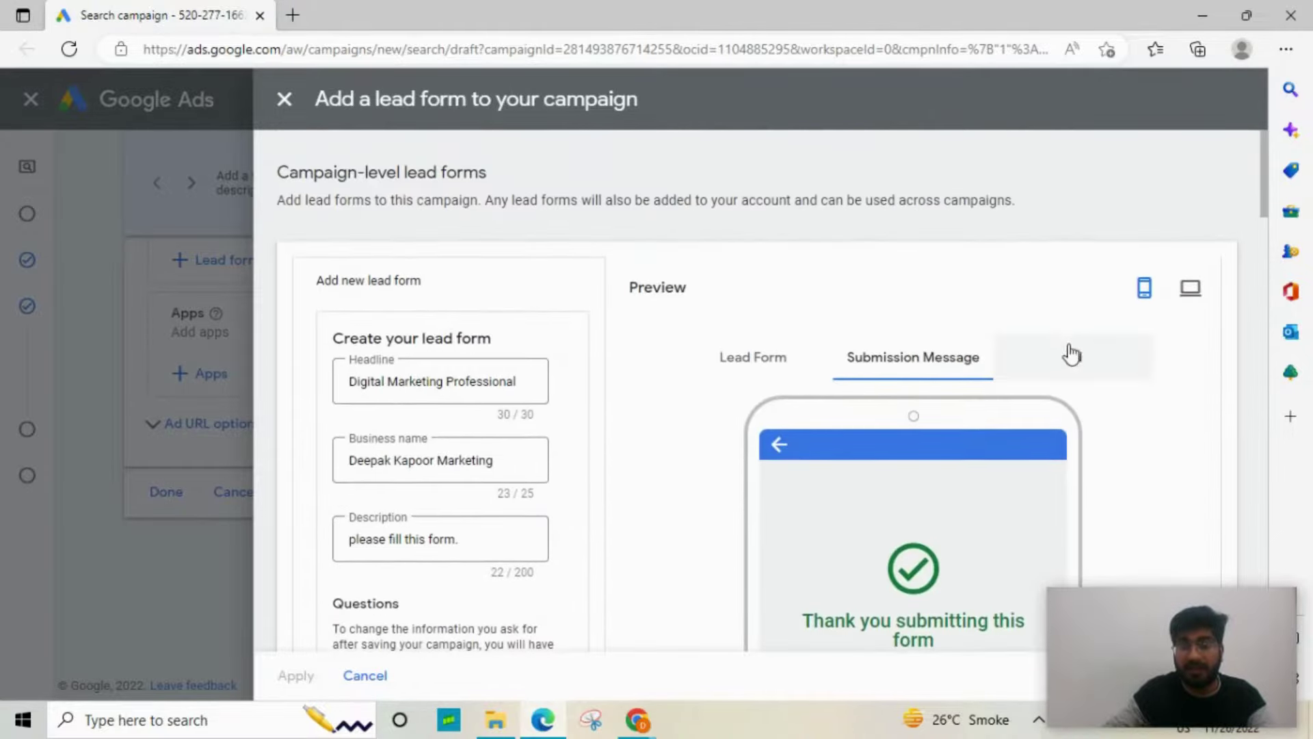
left_click(993, 347)
scroll(847, 333, "down", 4)
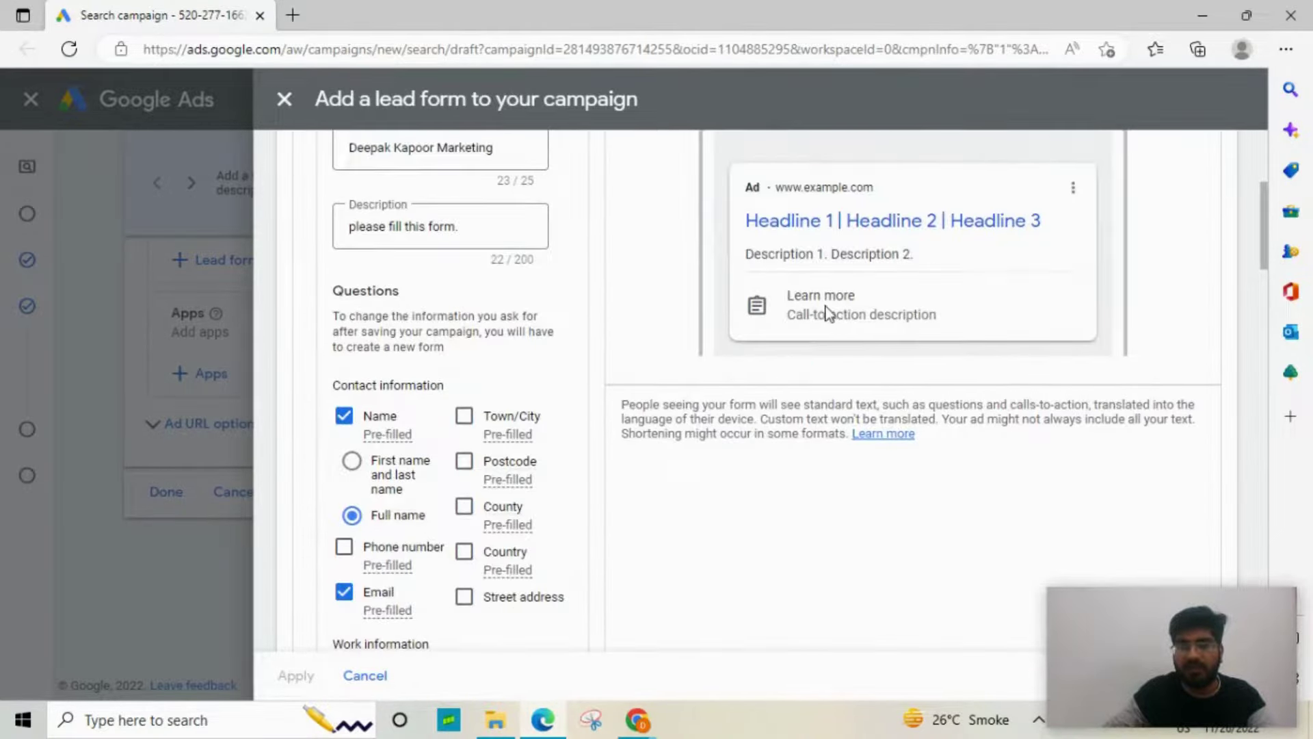
scroll(709, 381, "down", 15)
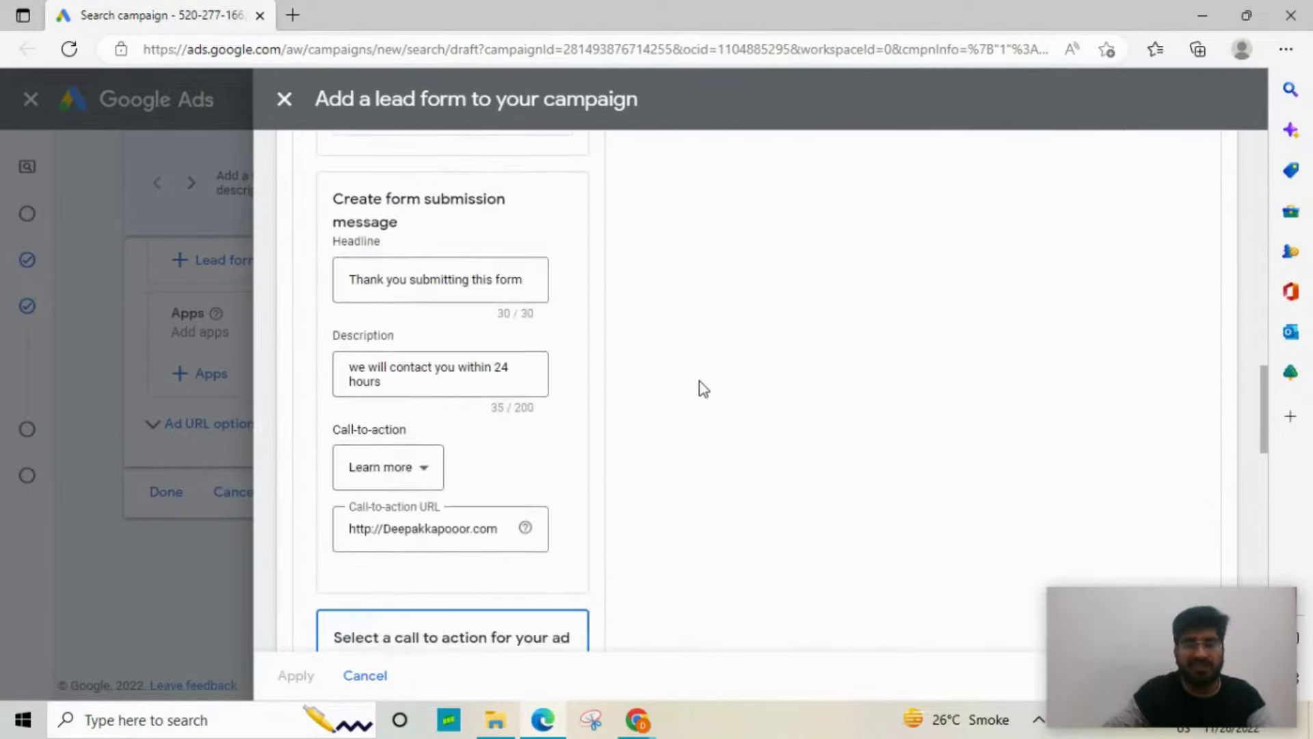
scroll(702, 391, "down", 5)
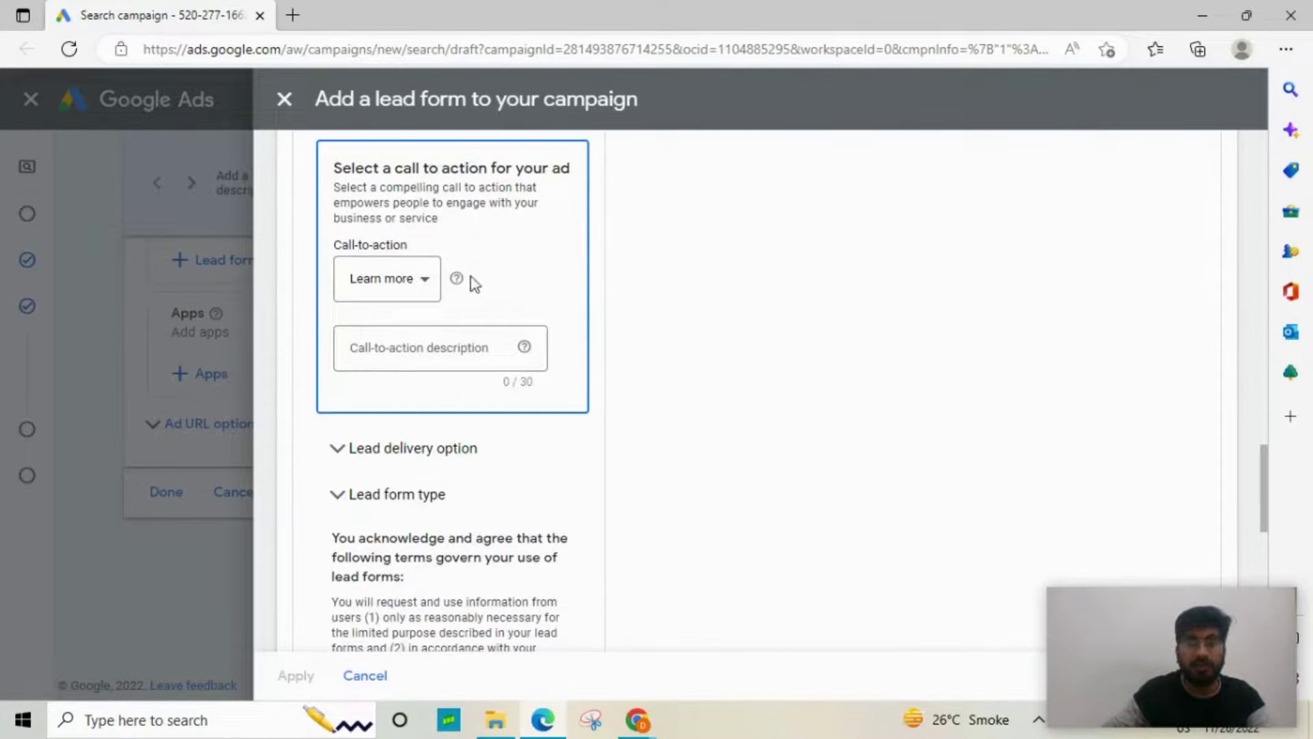
- Review the call-to-action options for the ad and set it to Contact us
double_click(531, 173)
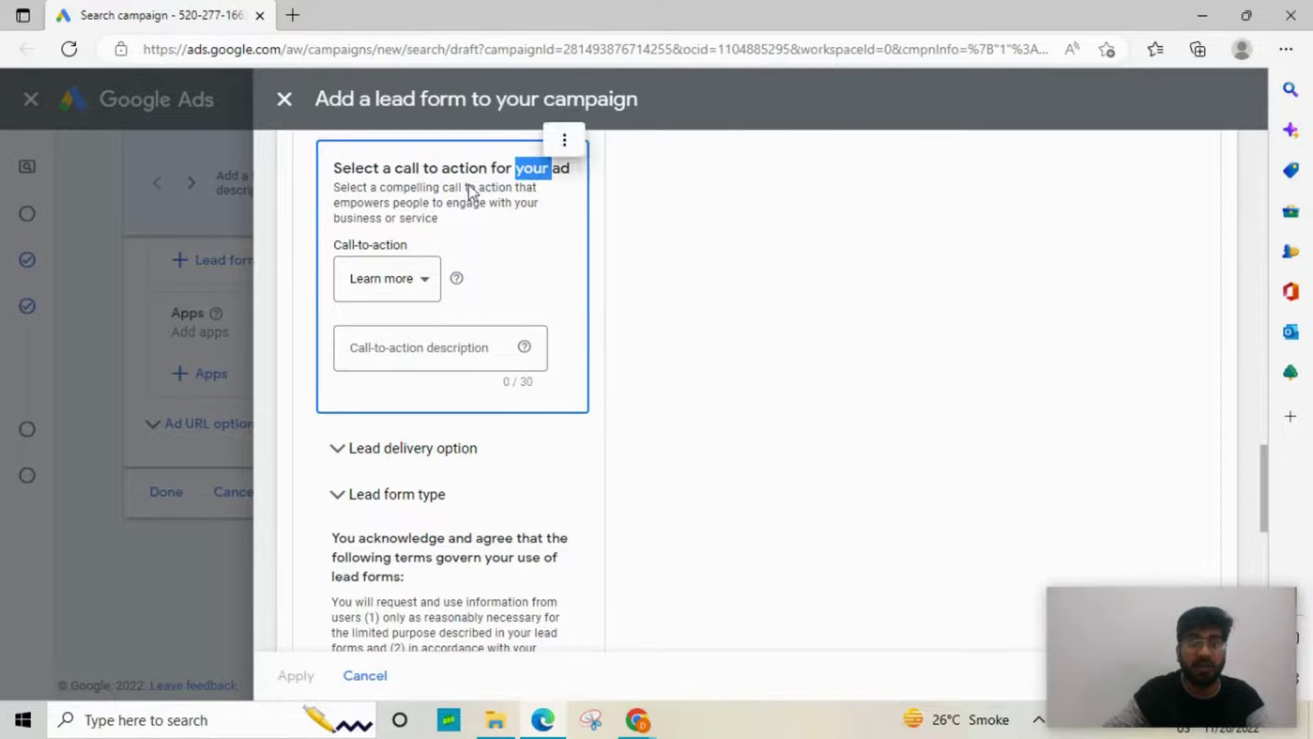
left_click(430, 285)
scroll(419, 338, "down", 2)
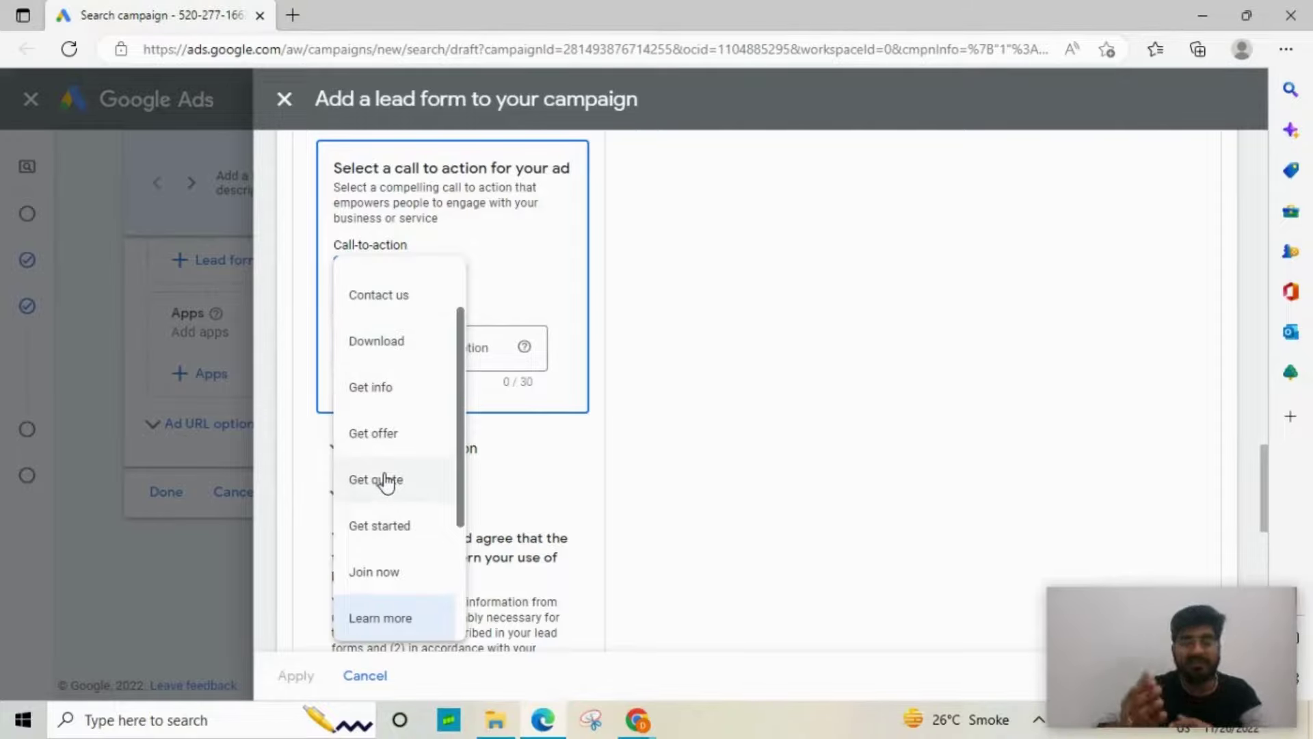
scroll(387, 482, "down", 3)
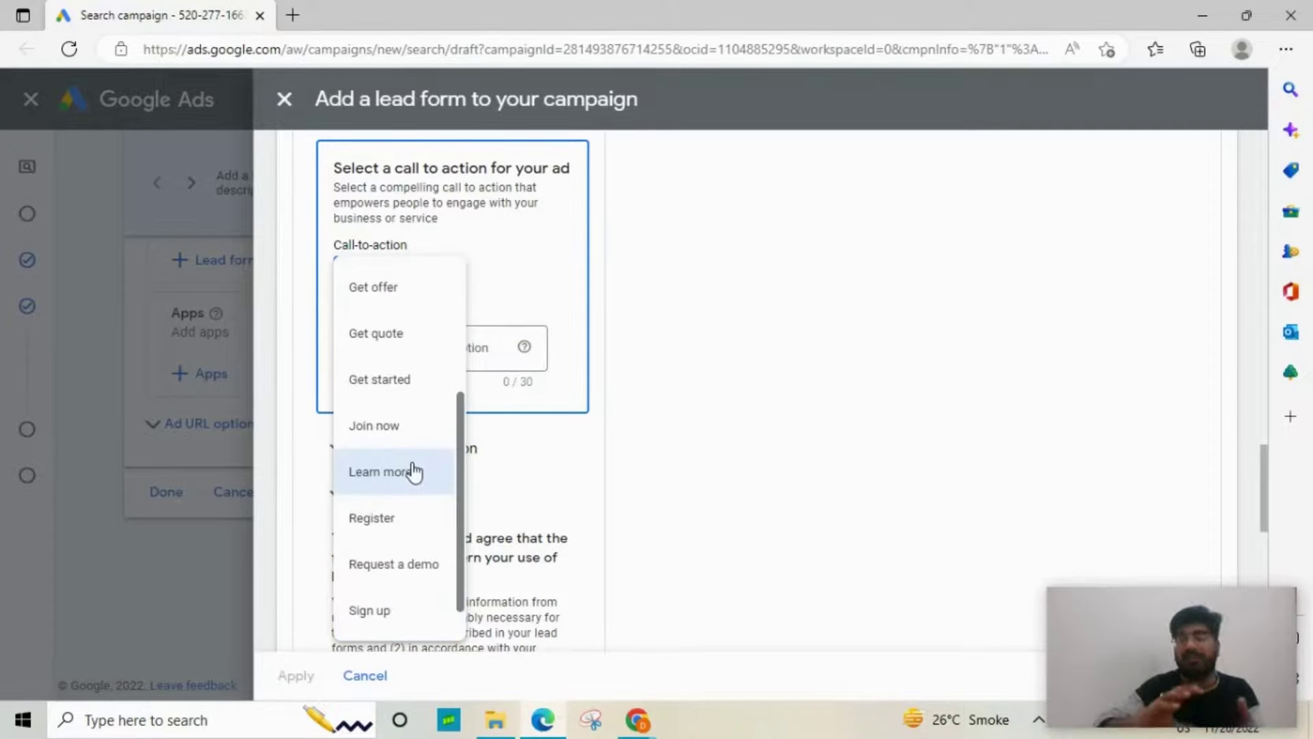
scroll(419, 473, "down", 1)
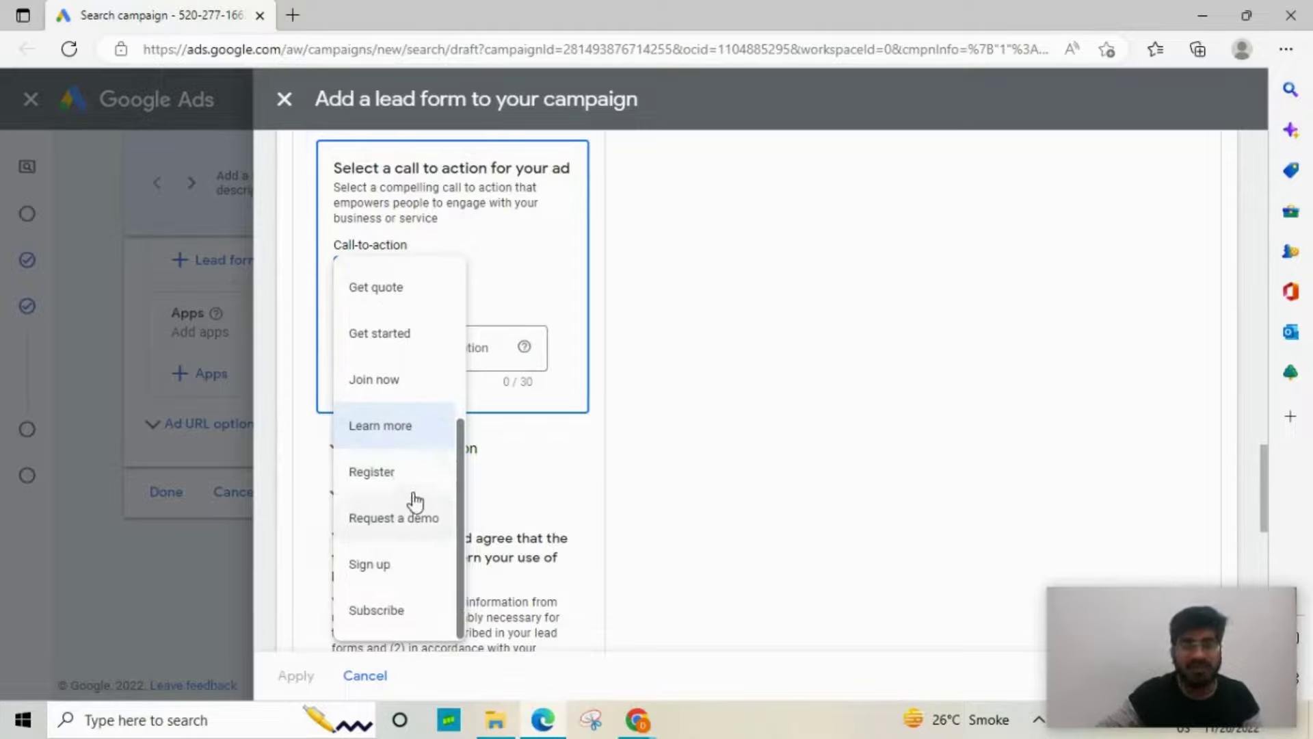
scroll(411, 500, "up", 4)
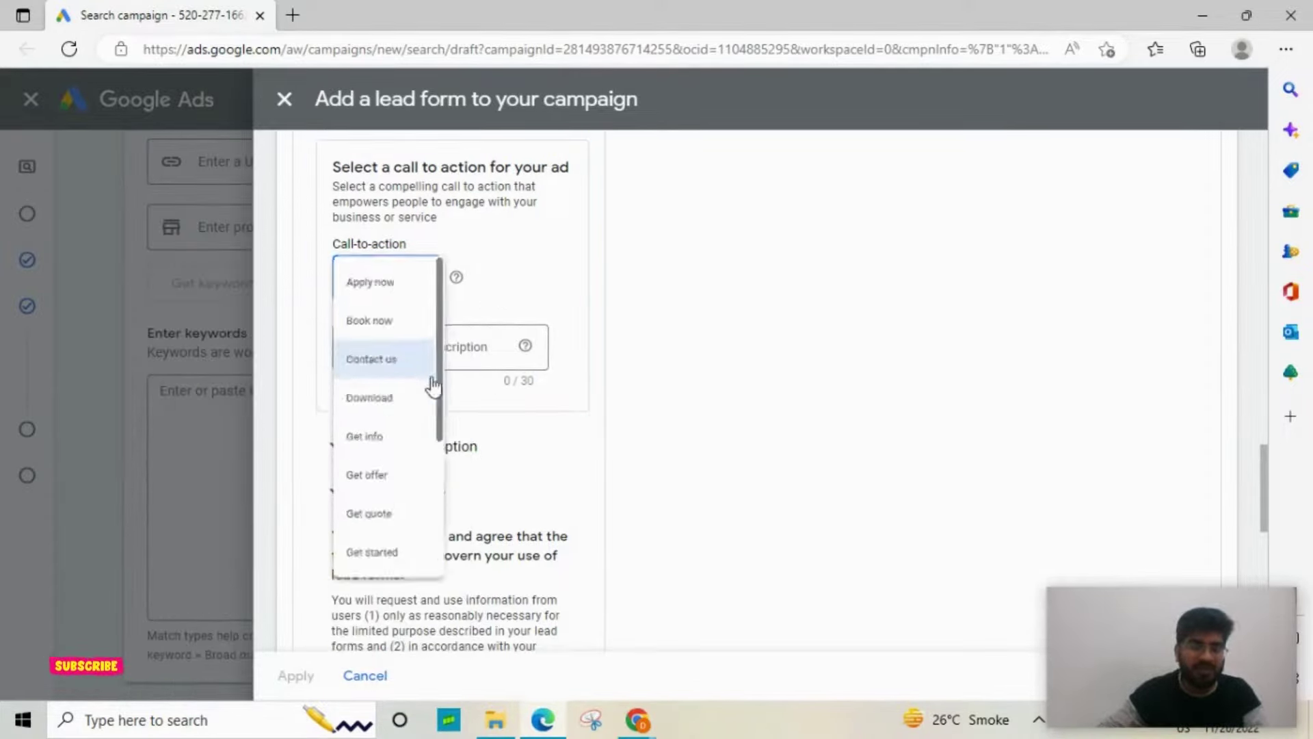
left_click(387, 355)
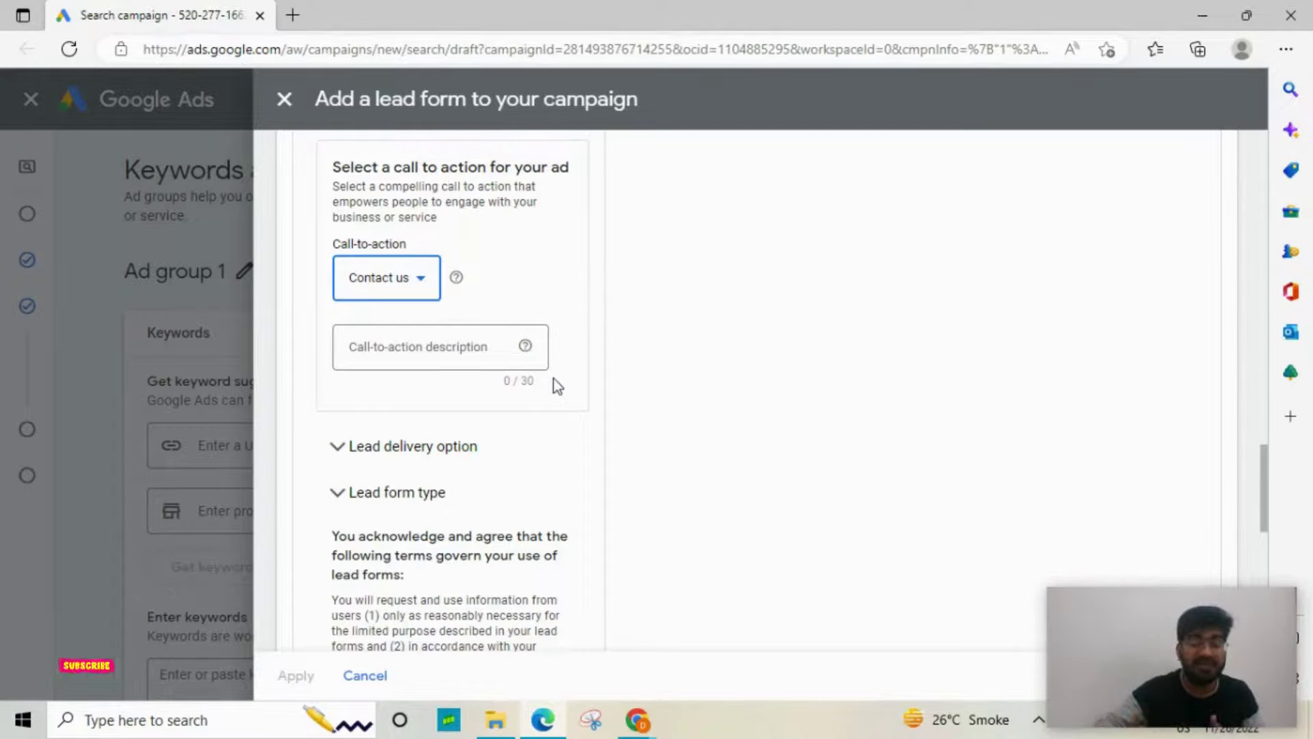
left_click(439, 287)
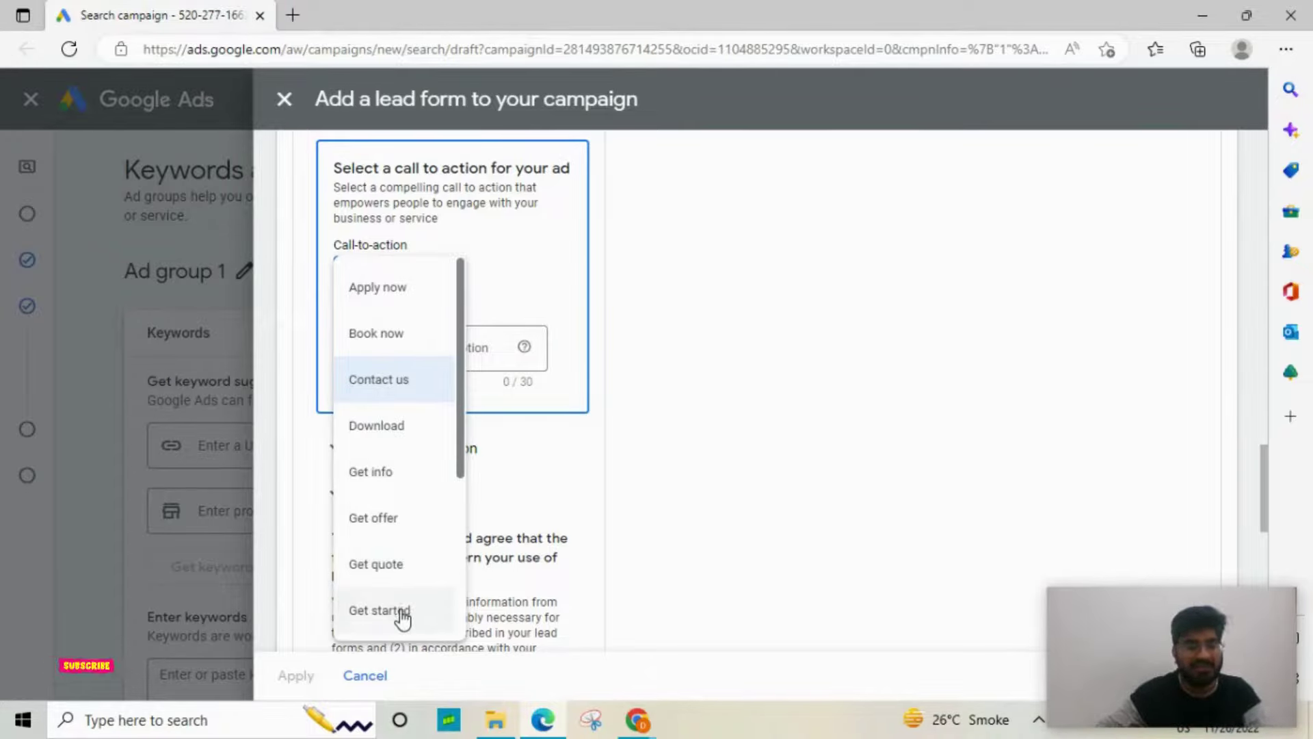
left_click(380, 379)
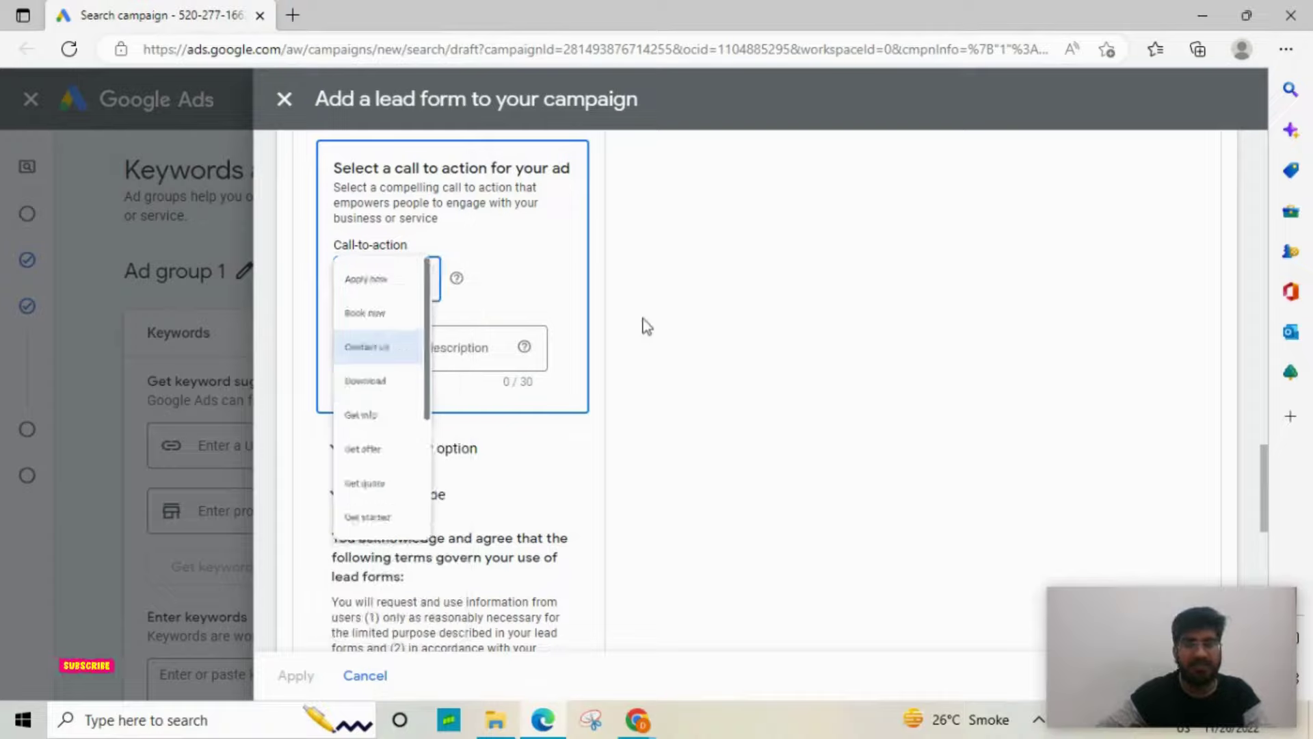
- Enter "Become Pro in Marketing" as the call-to-action description for the ad
left_click(435, 348)
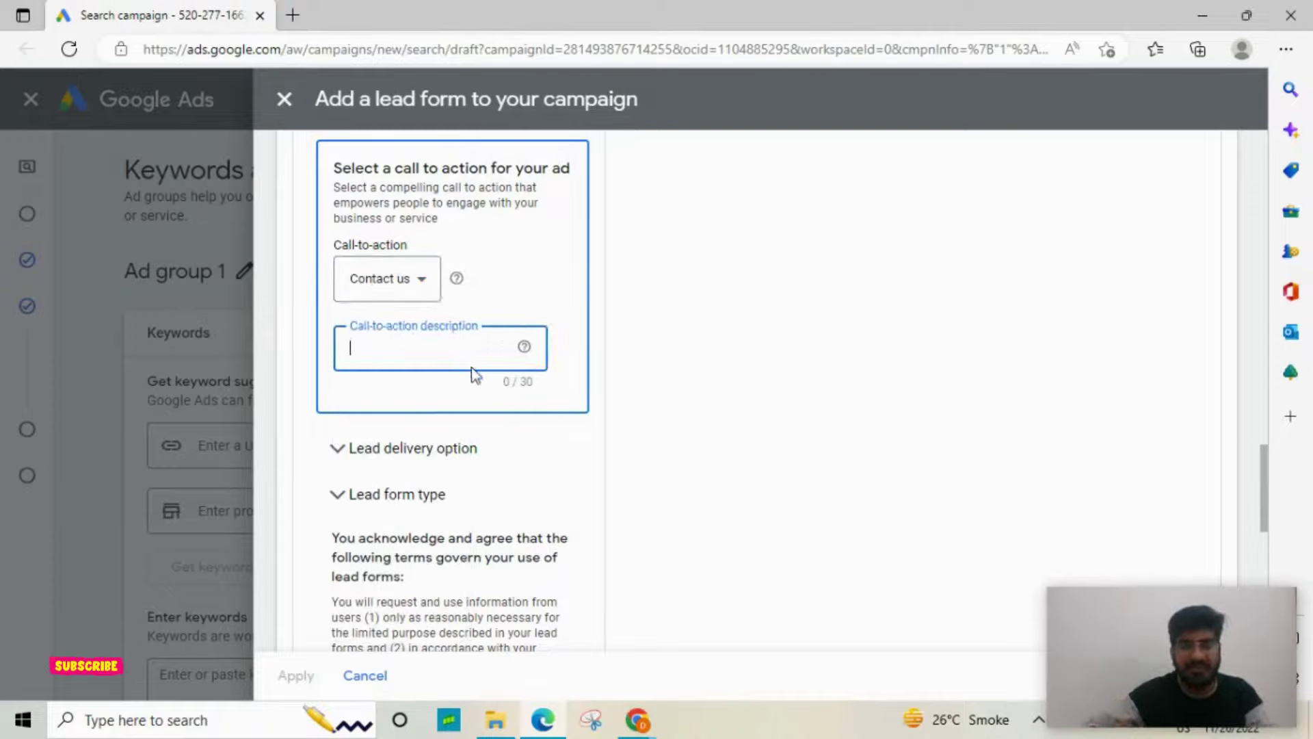
type("B")
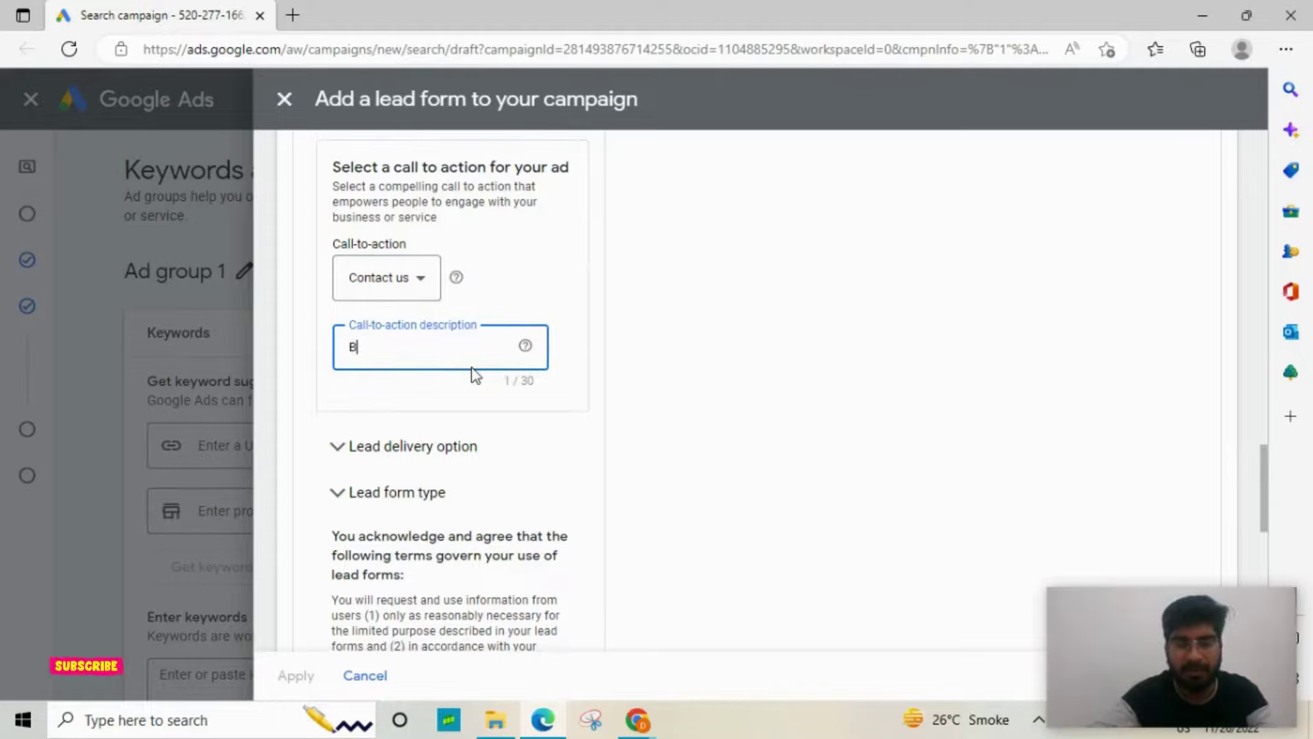
type("ecom Pr")
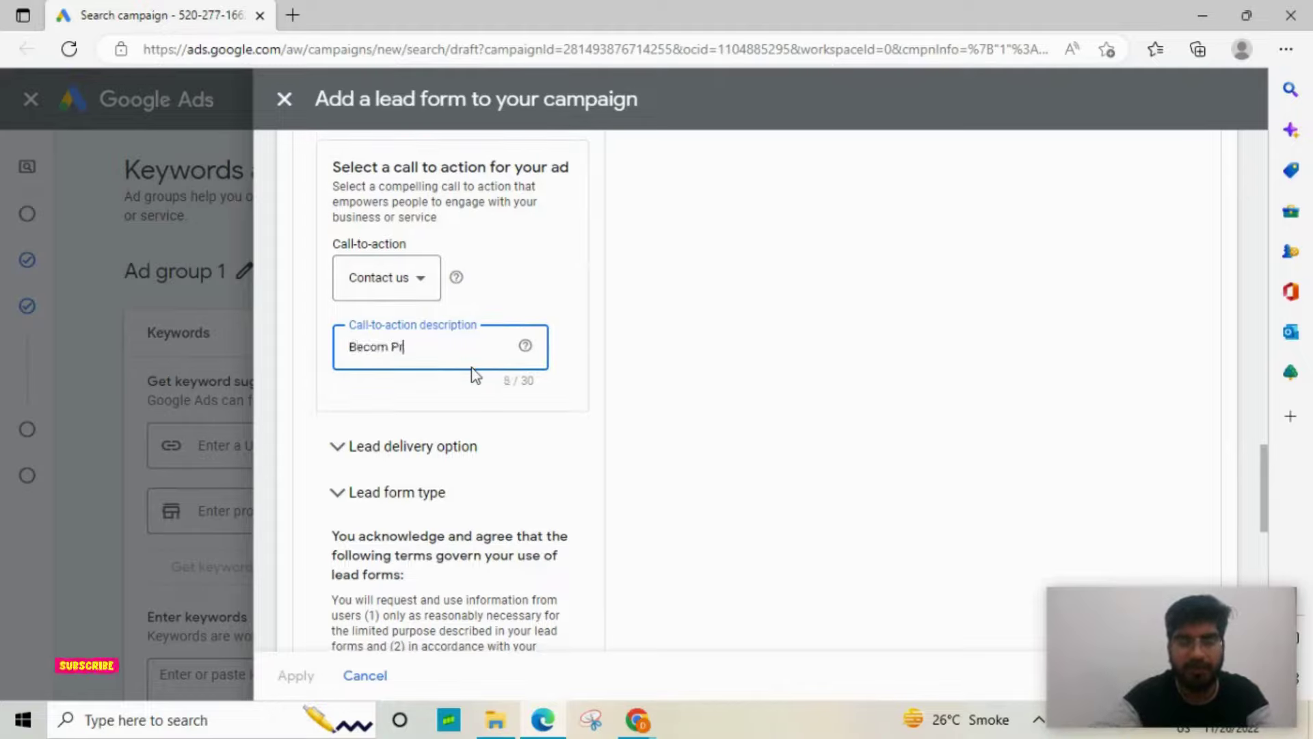
type("o in Ma")
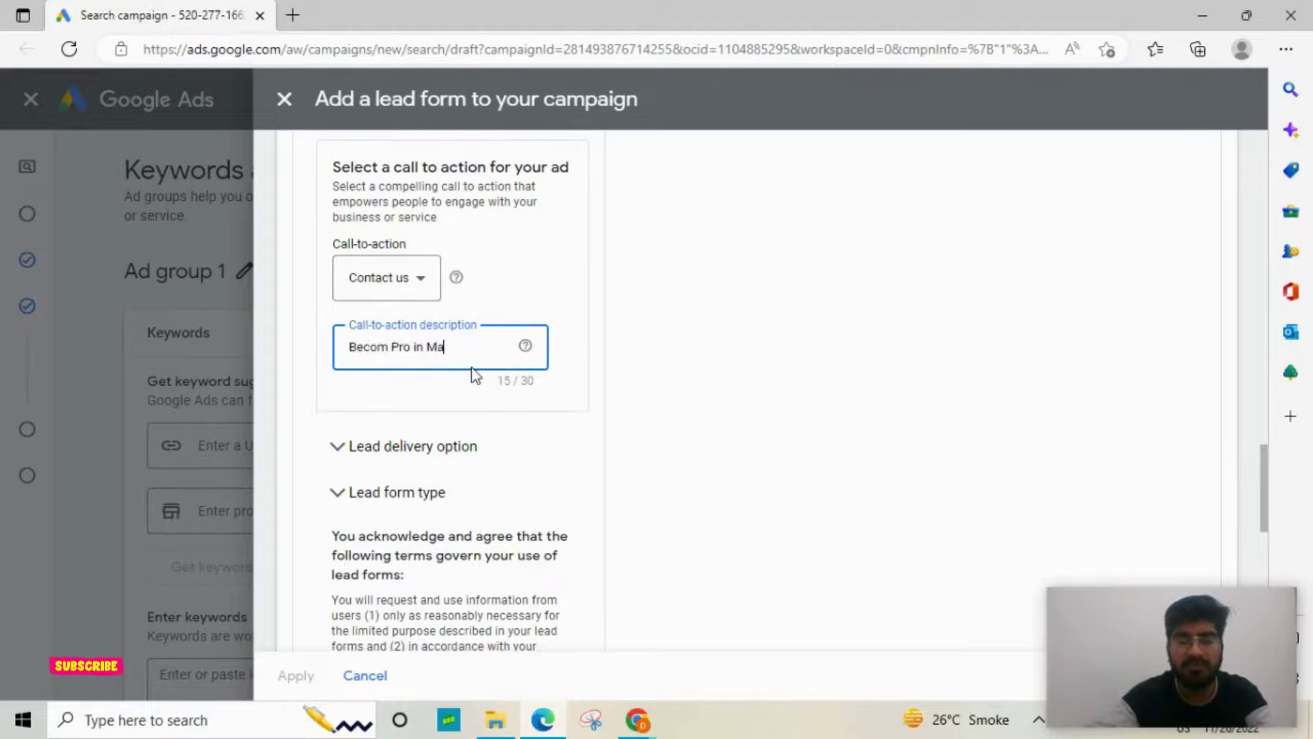
type("rketing")
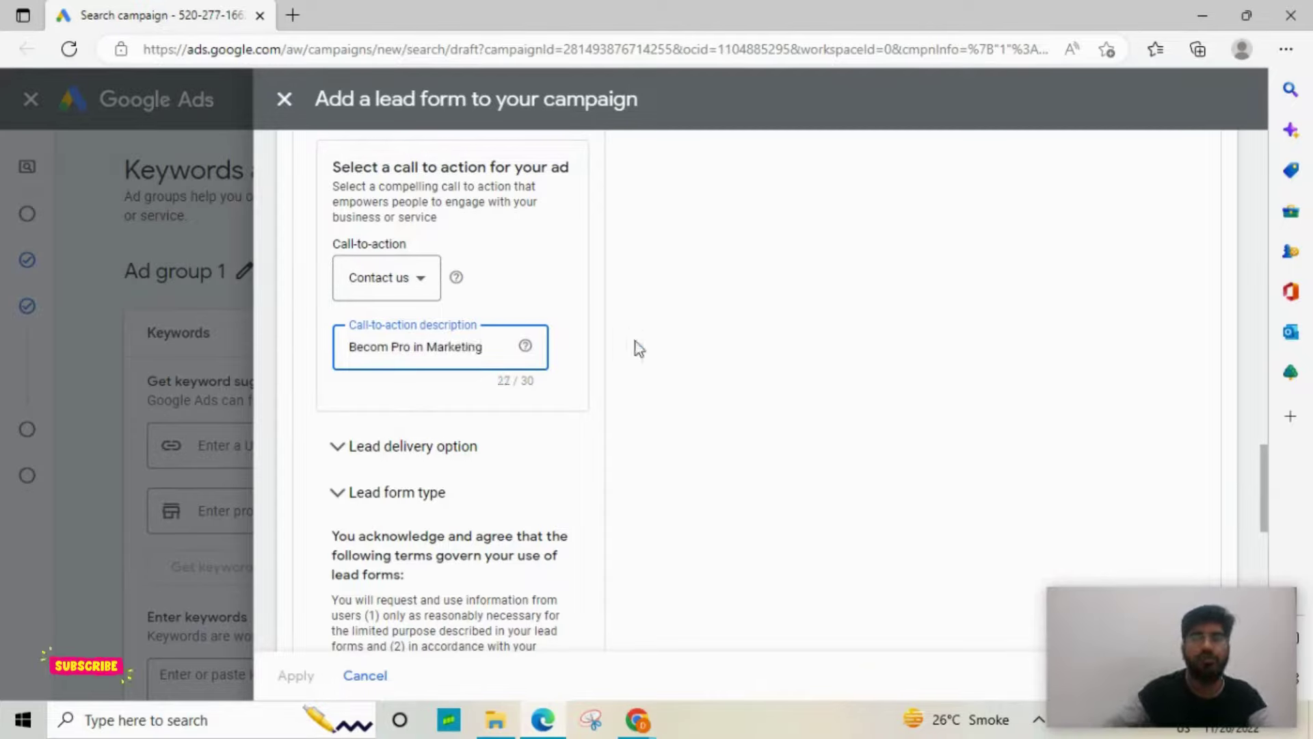
- Check the ad's mobile preview for the Contact us call-to-action and its description
scroll(1269, 308, "up", 3)
scroll(958, 322, "up", 10)
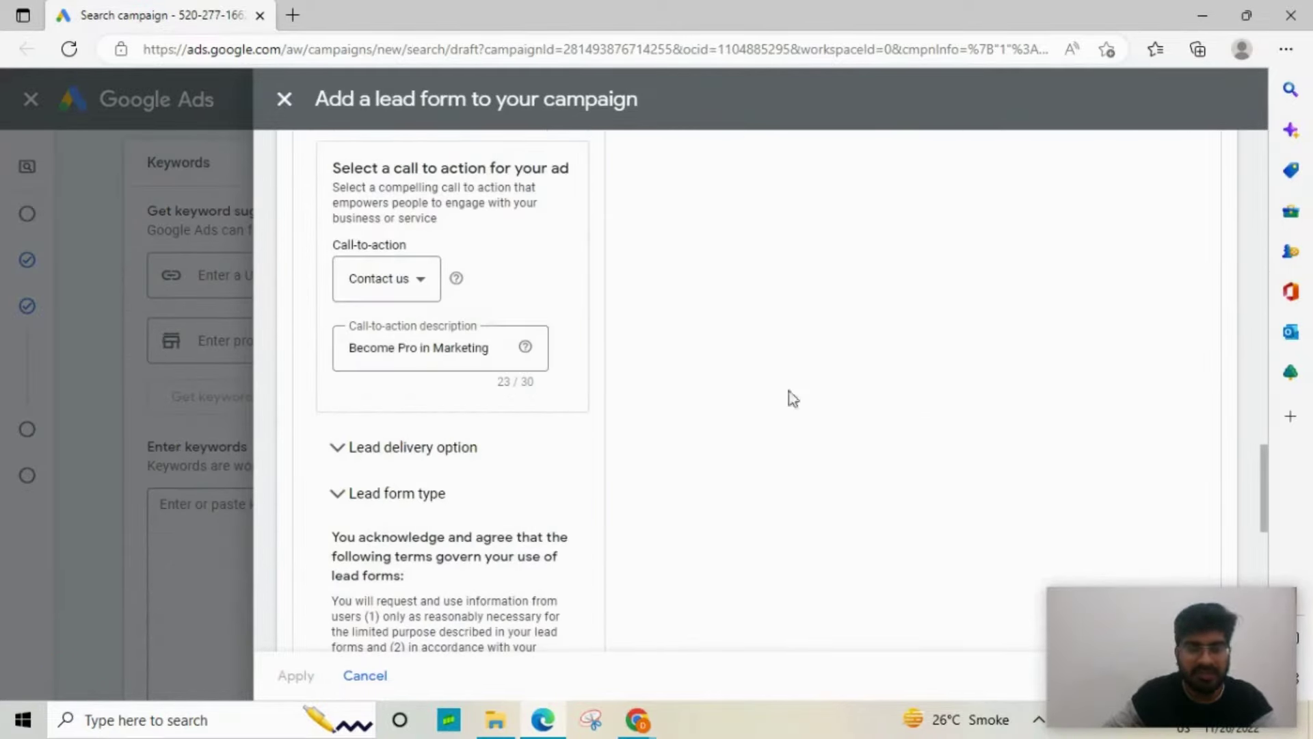
scroll(1000, 395, "up", 7)
scroll(1003, 389, "up", 12)
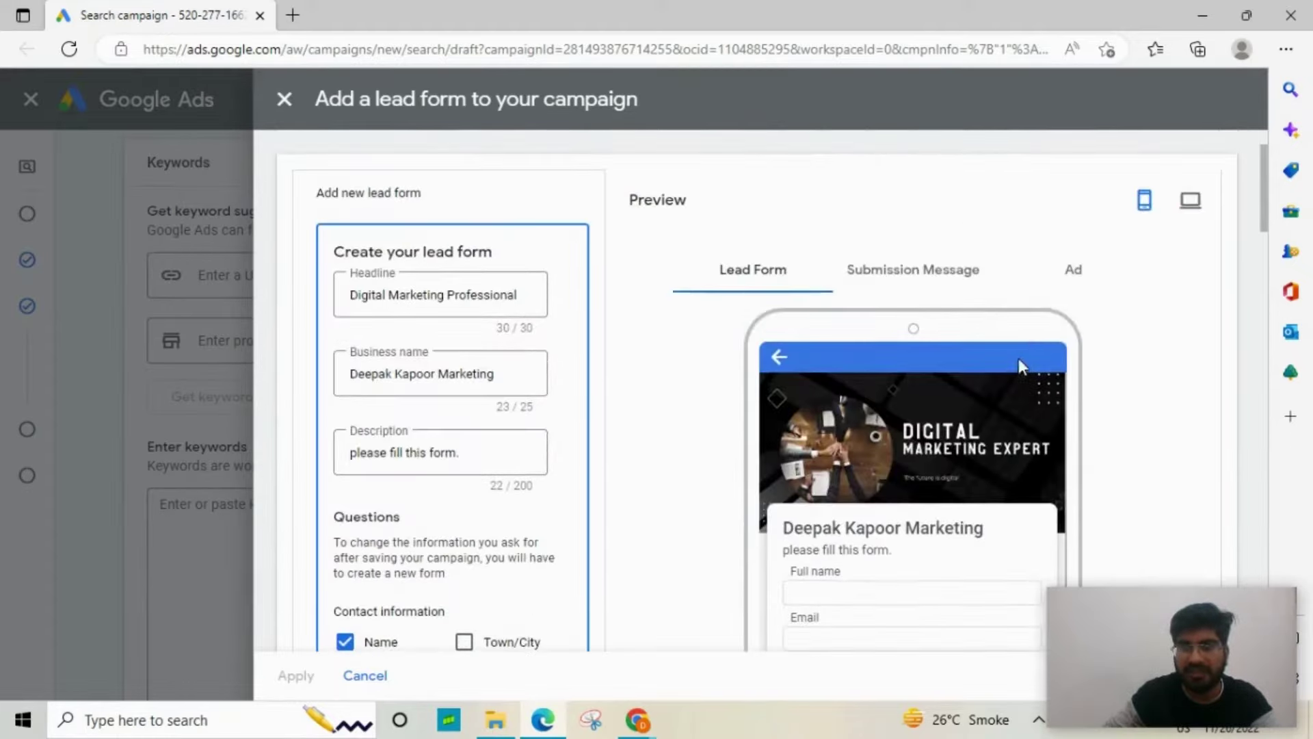
left_click(1074, 270)
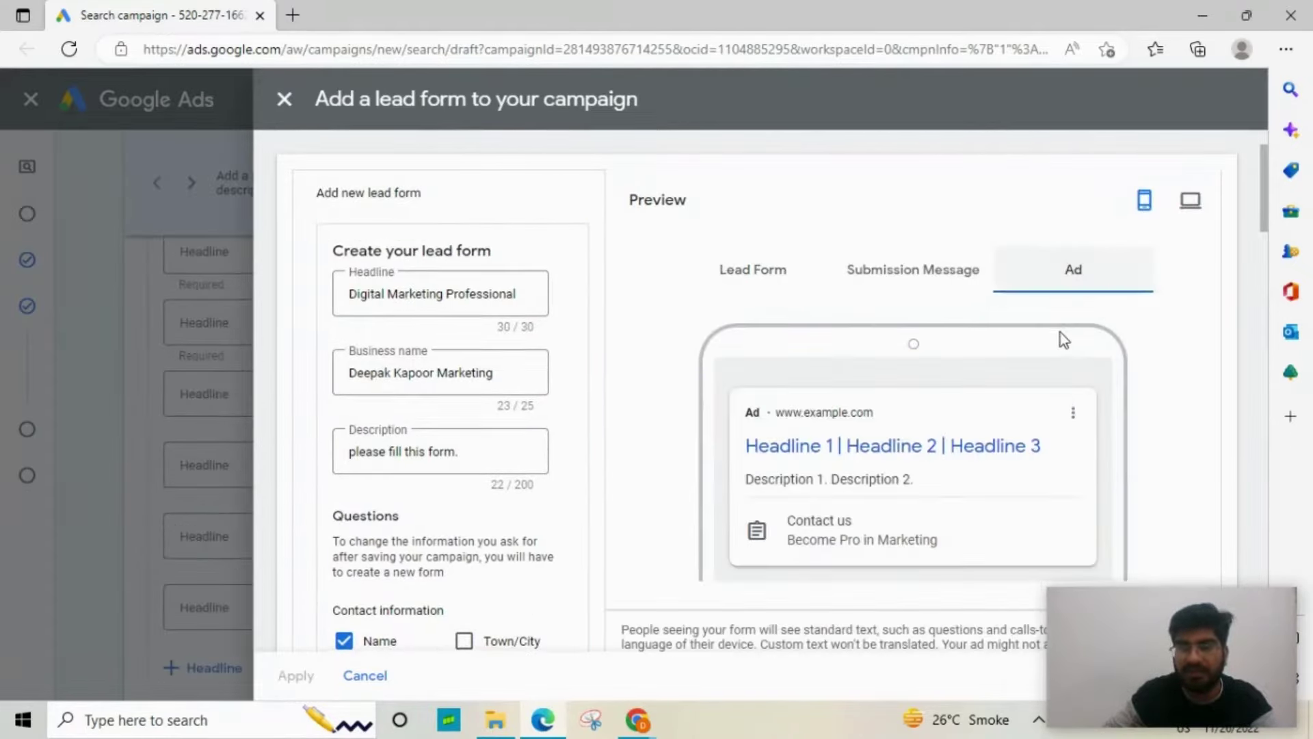
scroll(853, 521, "down", 3)
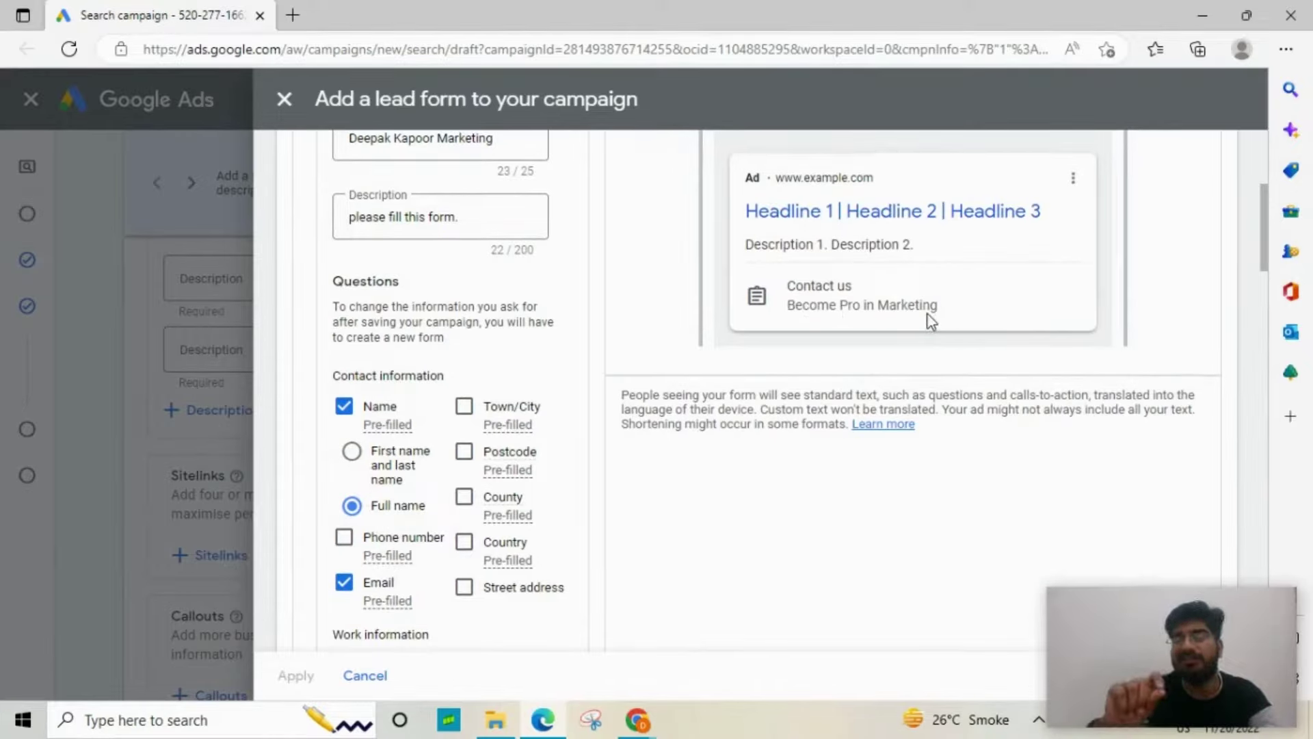
- Review the lead delivery options, including the optional webhook integration, and save the new lead form
scroll(383, 444, "down", 10)
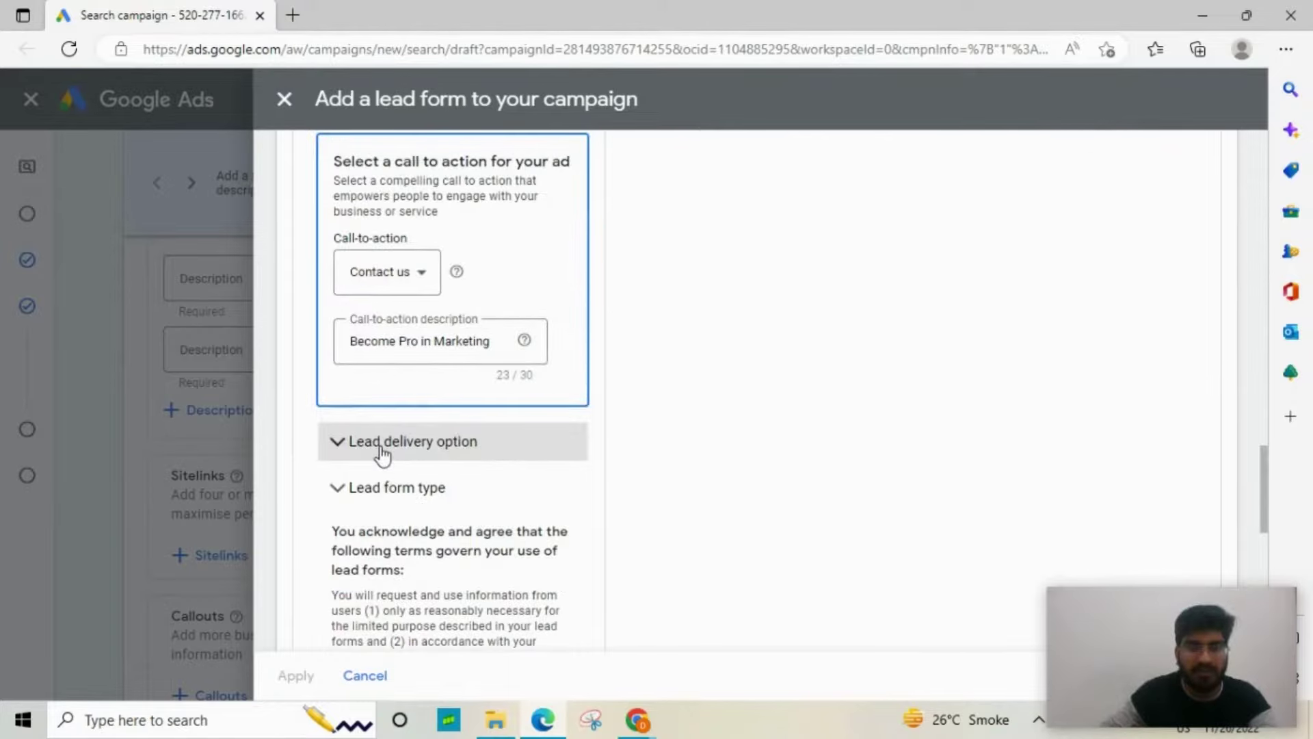
left_click(384, 451)
scroll(411, 445, "down", 3)
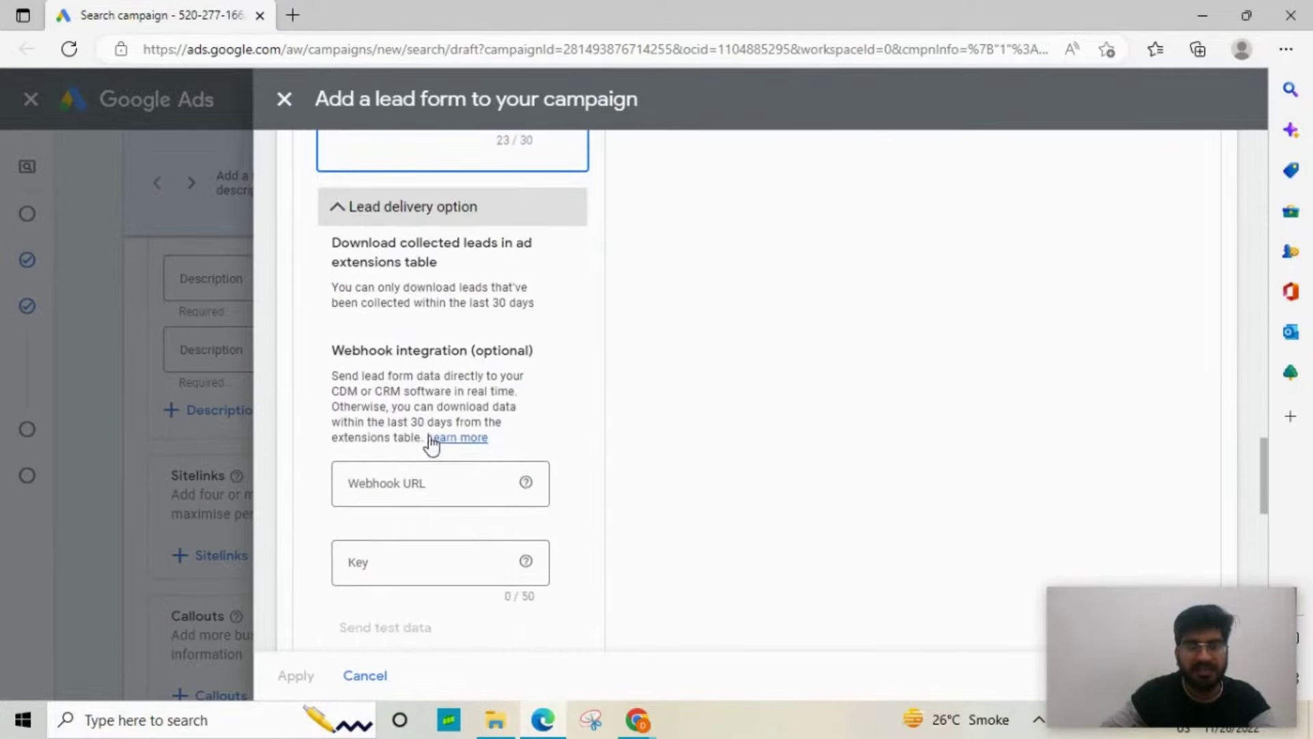
left_click(431, 482)
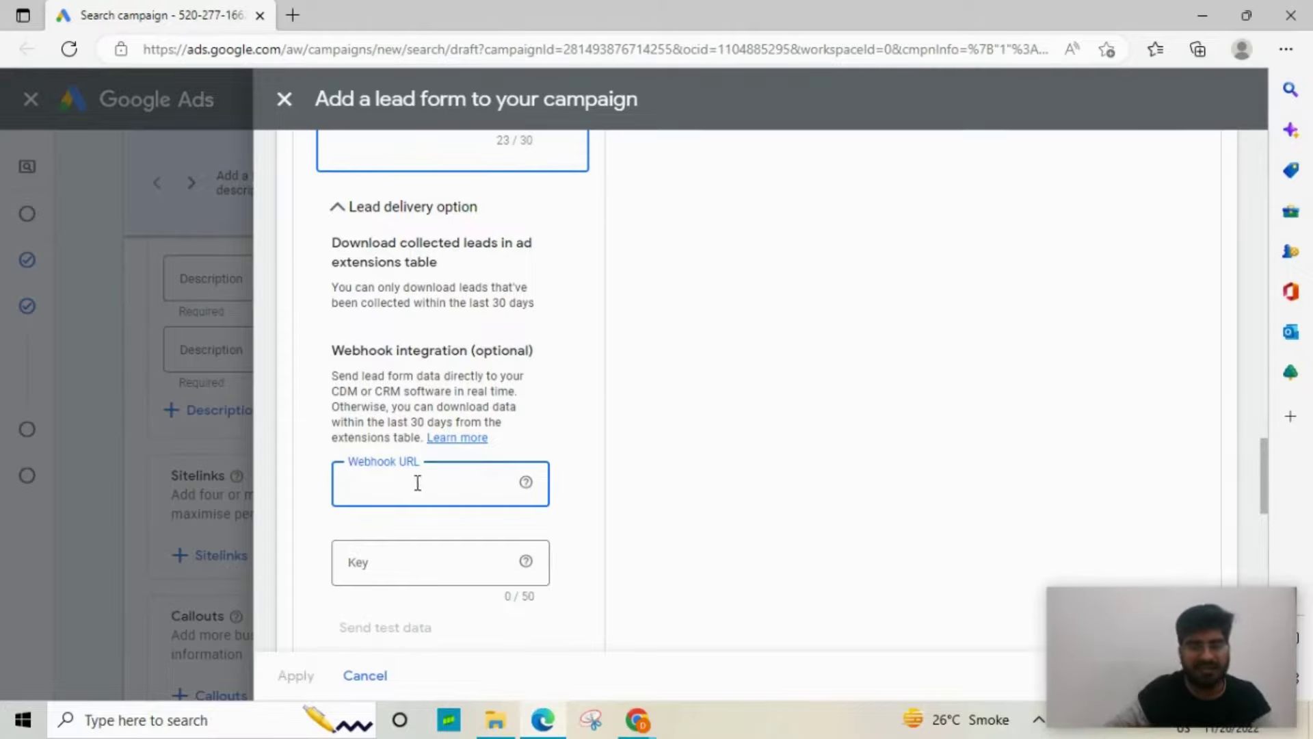
scroll(417, 484, "down", 5)
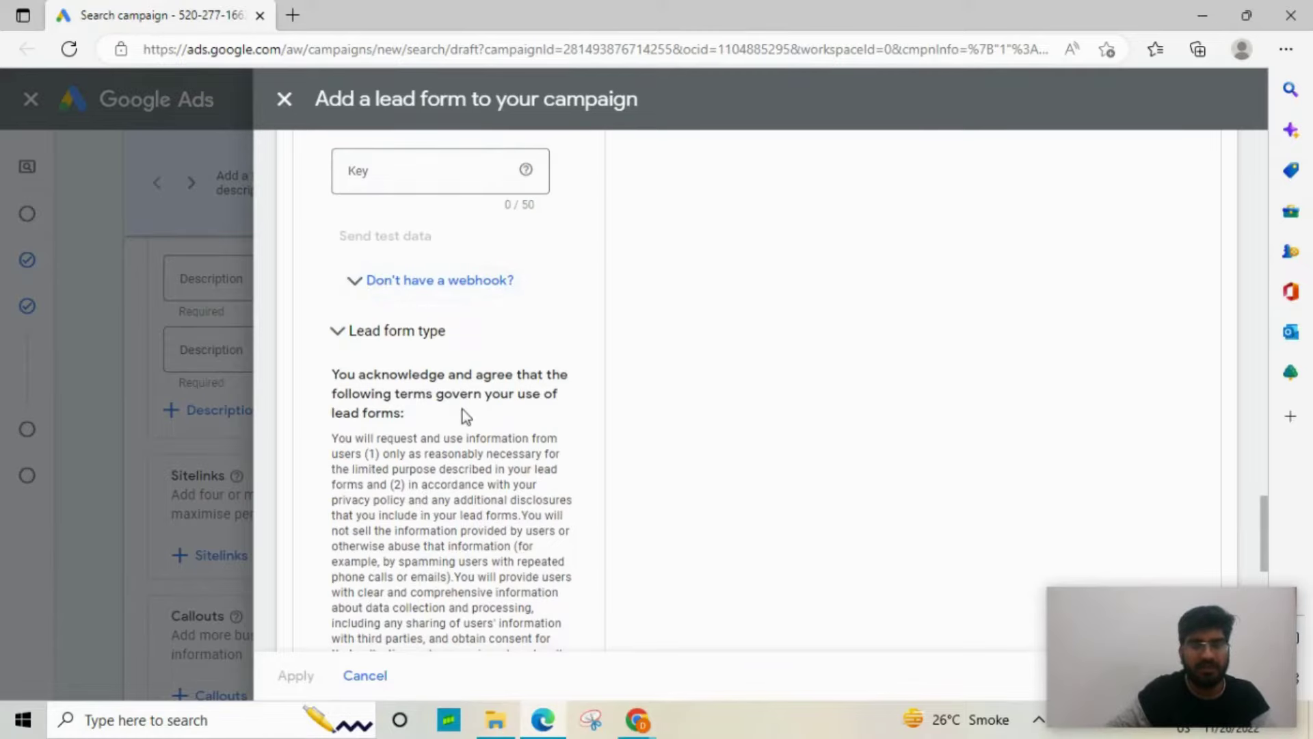
scroll(457, 429, "down", 9)
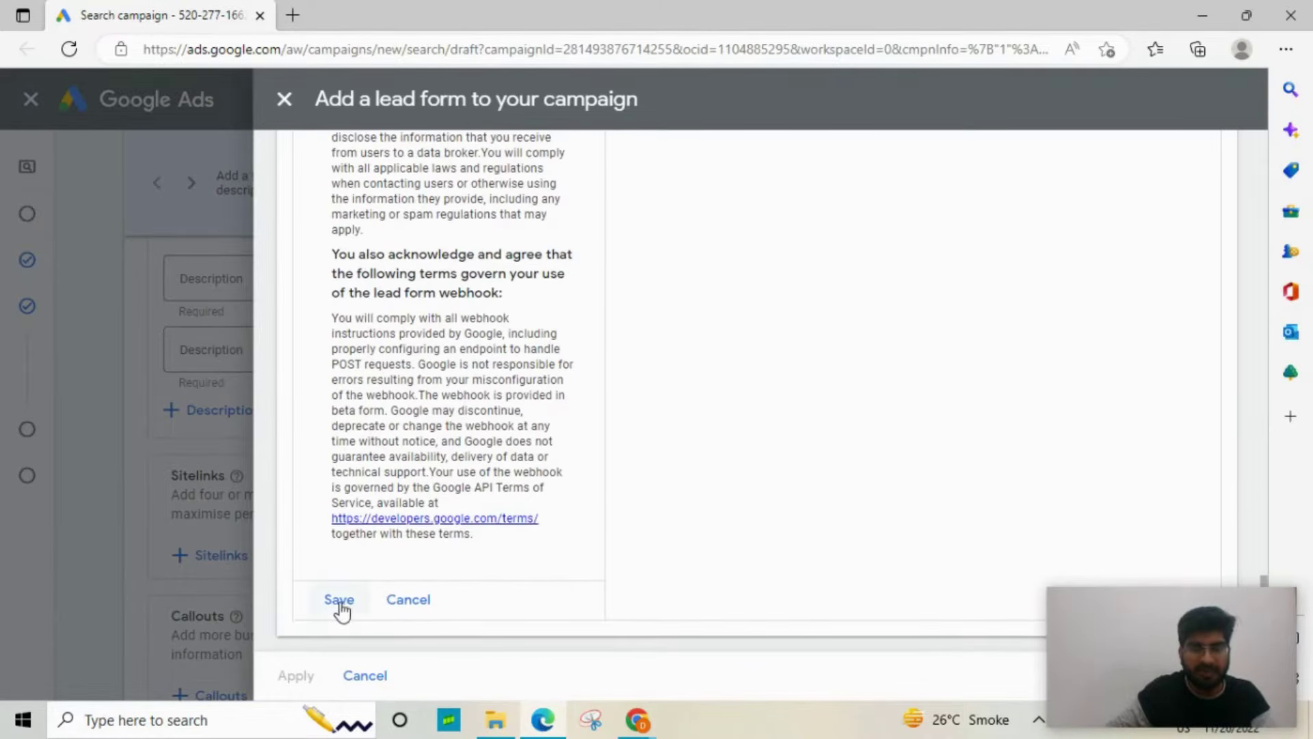
left_click(339, 601)
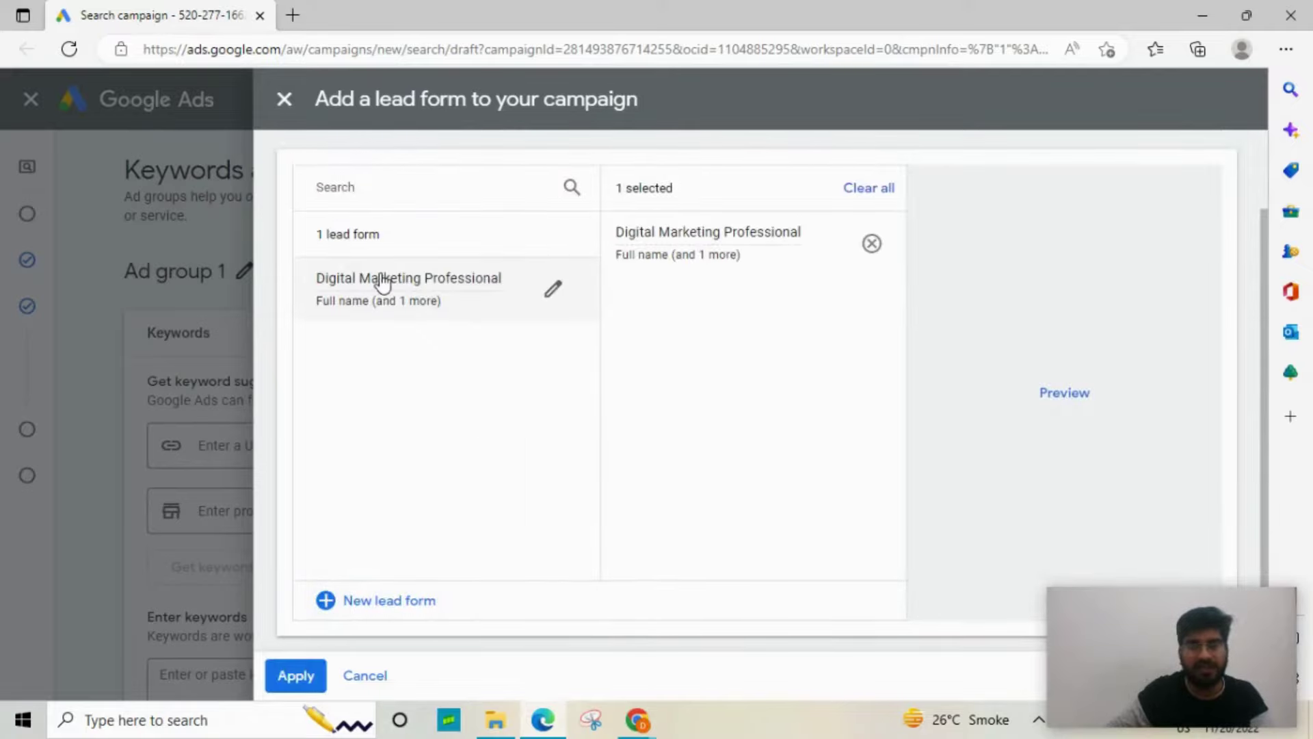
- Open the preview of the saved lead form and examine its mobile layout, from the background image to the submit button
mouse_move(386, 296)
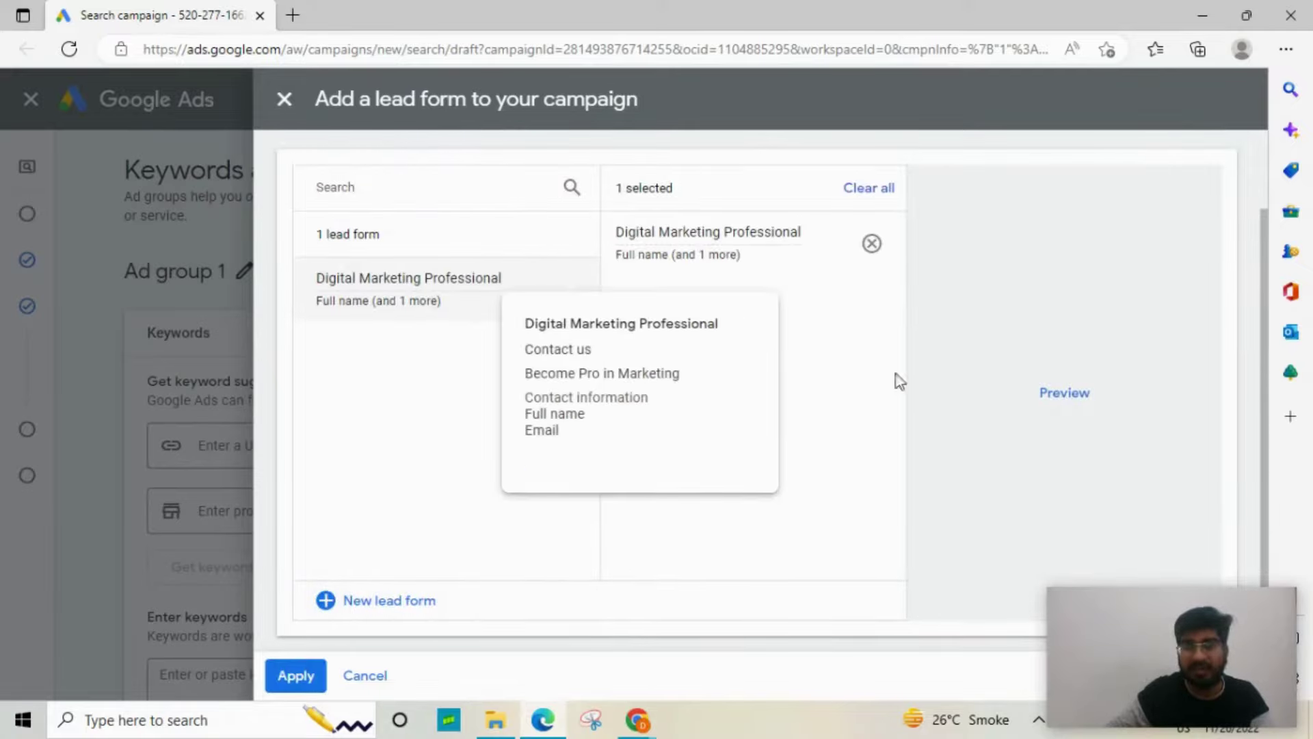
left_click(1064, 400)
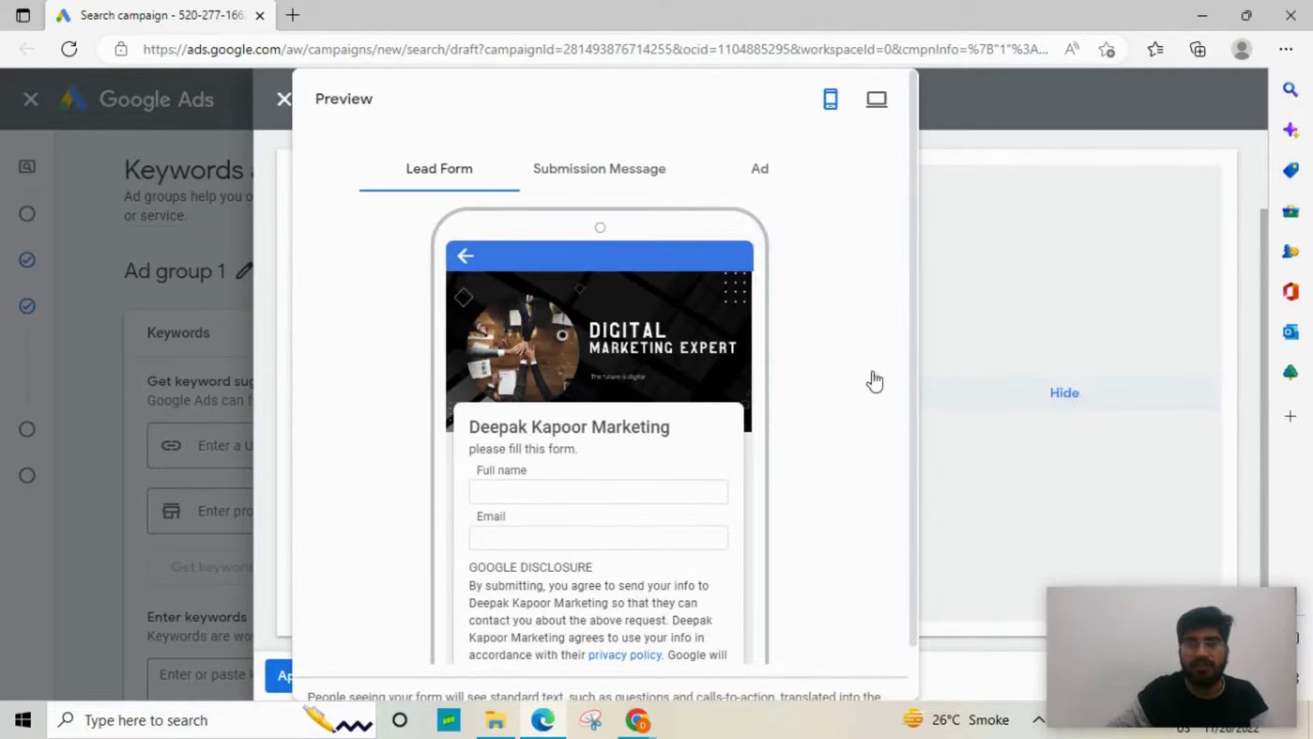
scroll(516, 303, "down", 2)
scroll(598, 363, "up", 2)
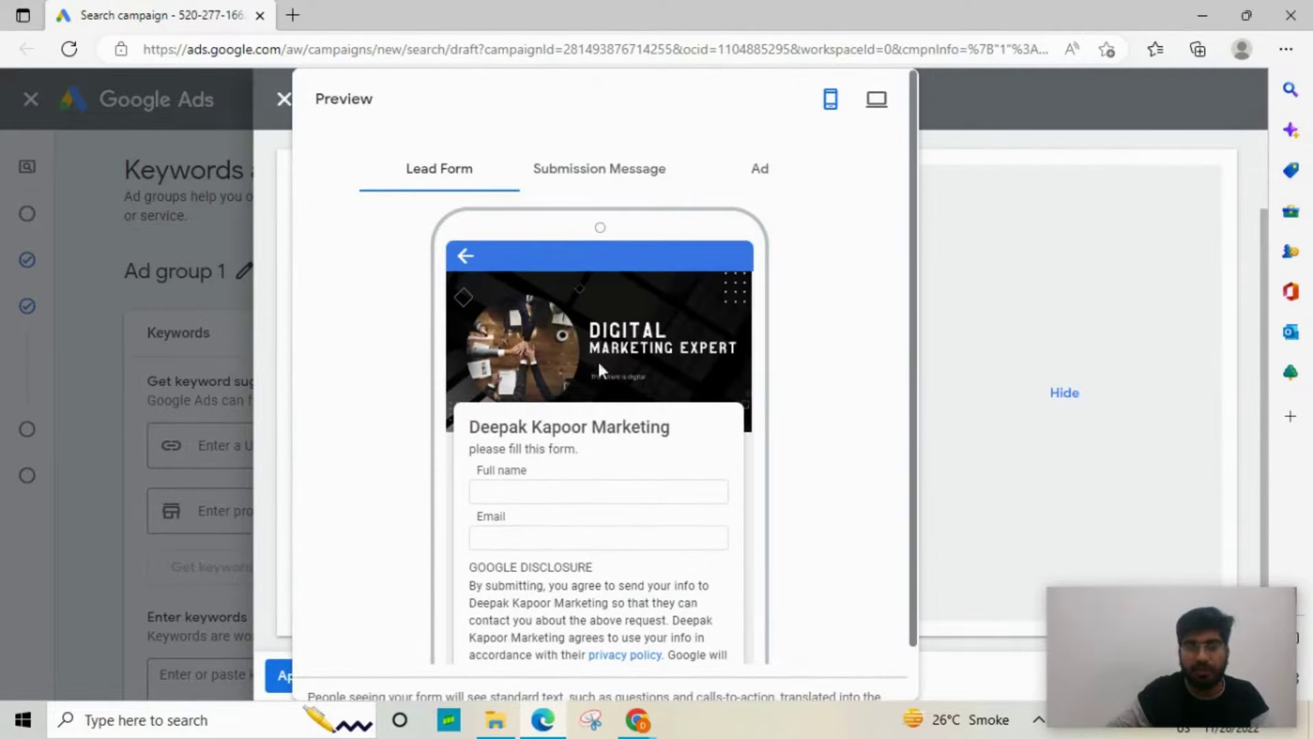
scroll(599, 353, "down", 2)
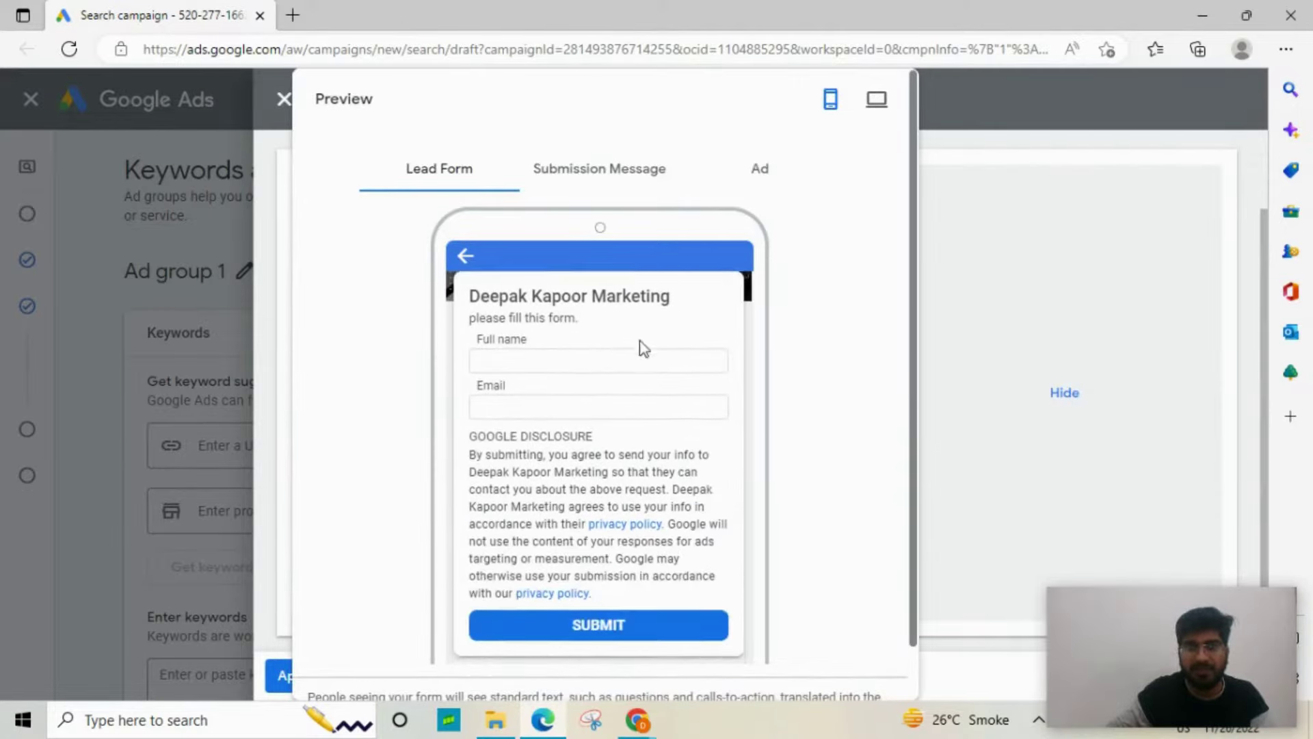
scroll(725, 347, "down", 2)
scroll(760, 346, "up", 2)
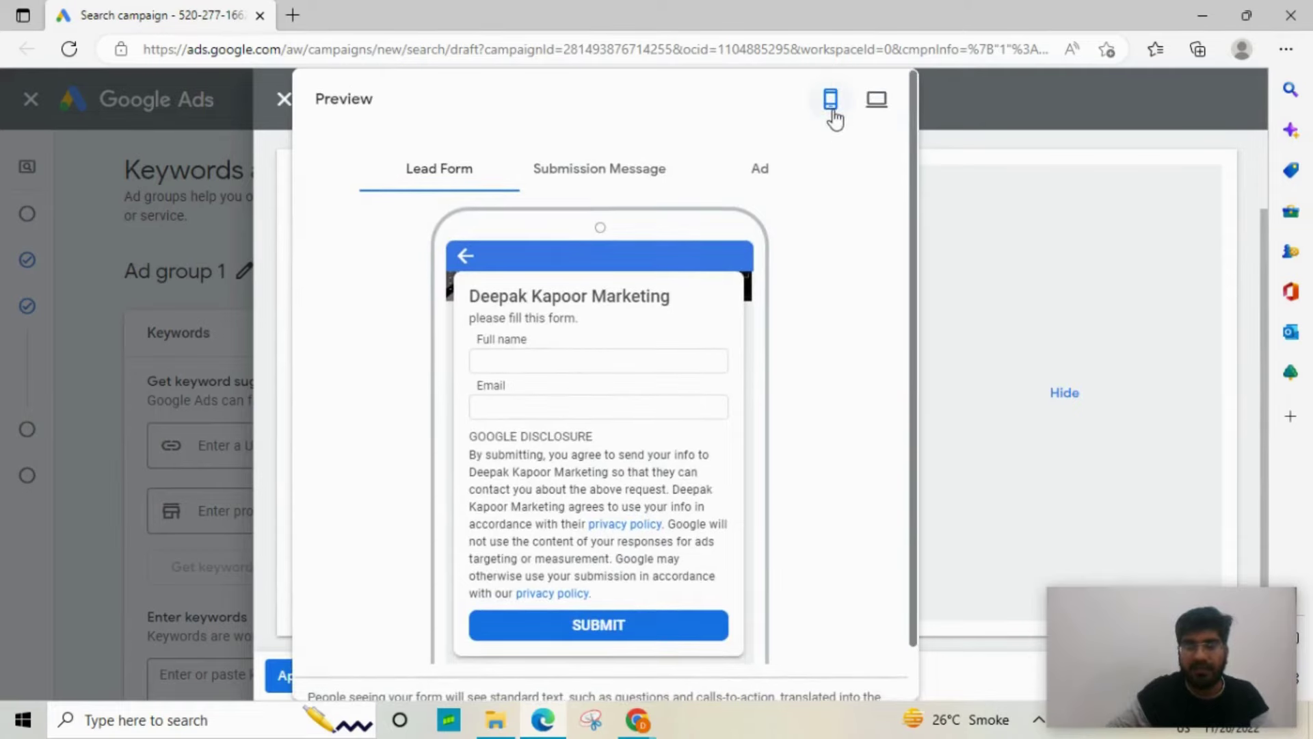
scroll(584, 390, "up", 2)
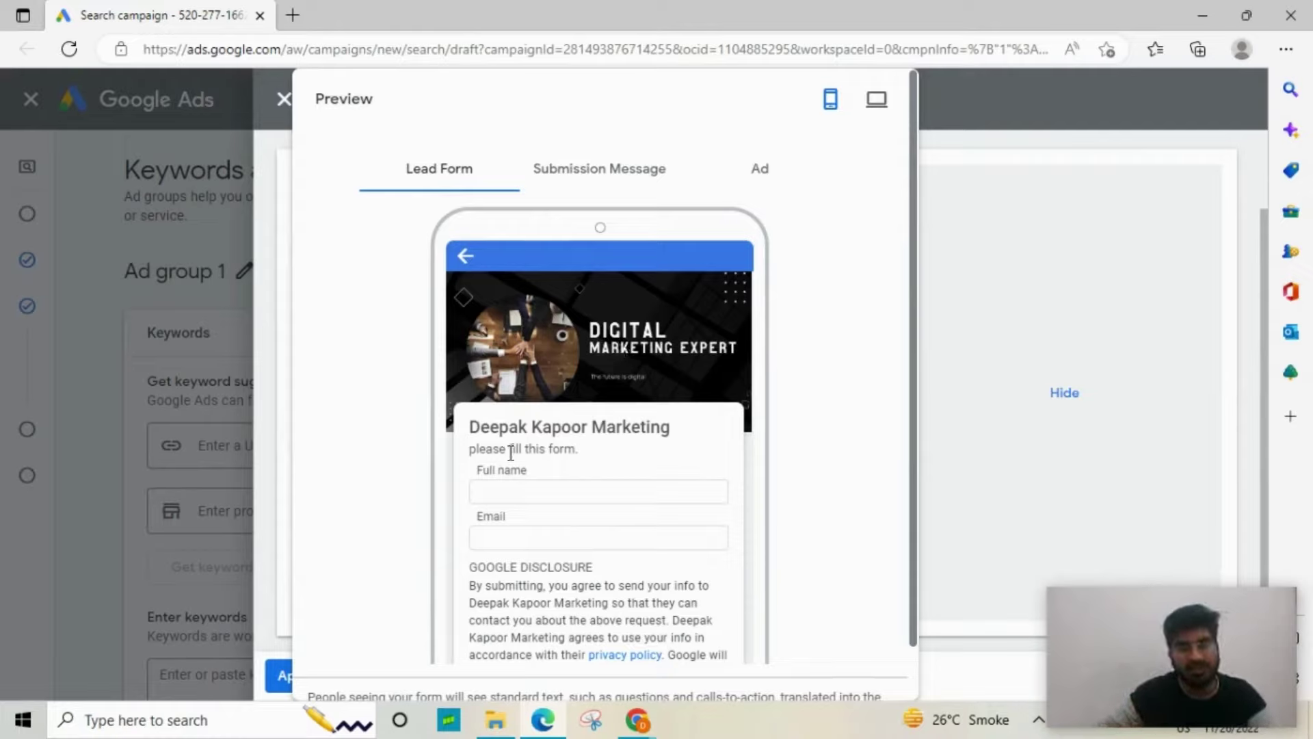
scroll(514, 468, "down", 2)
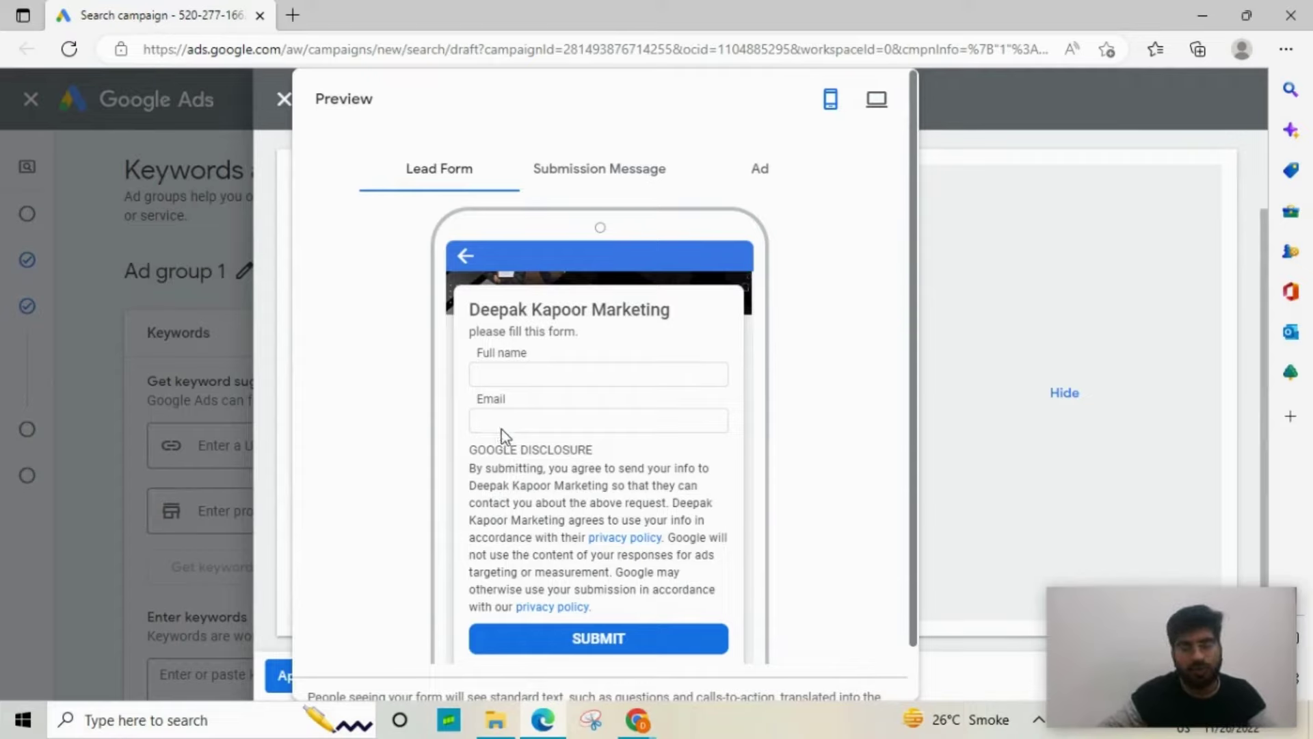
scroll(545, 482, "down", 1)
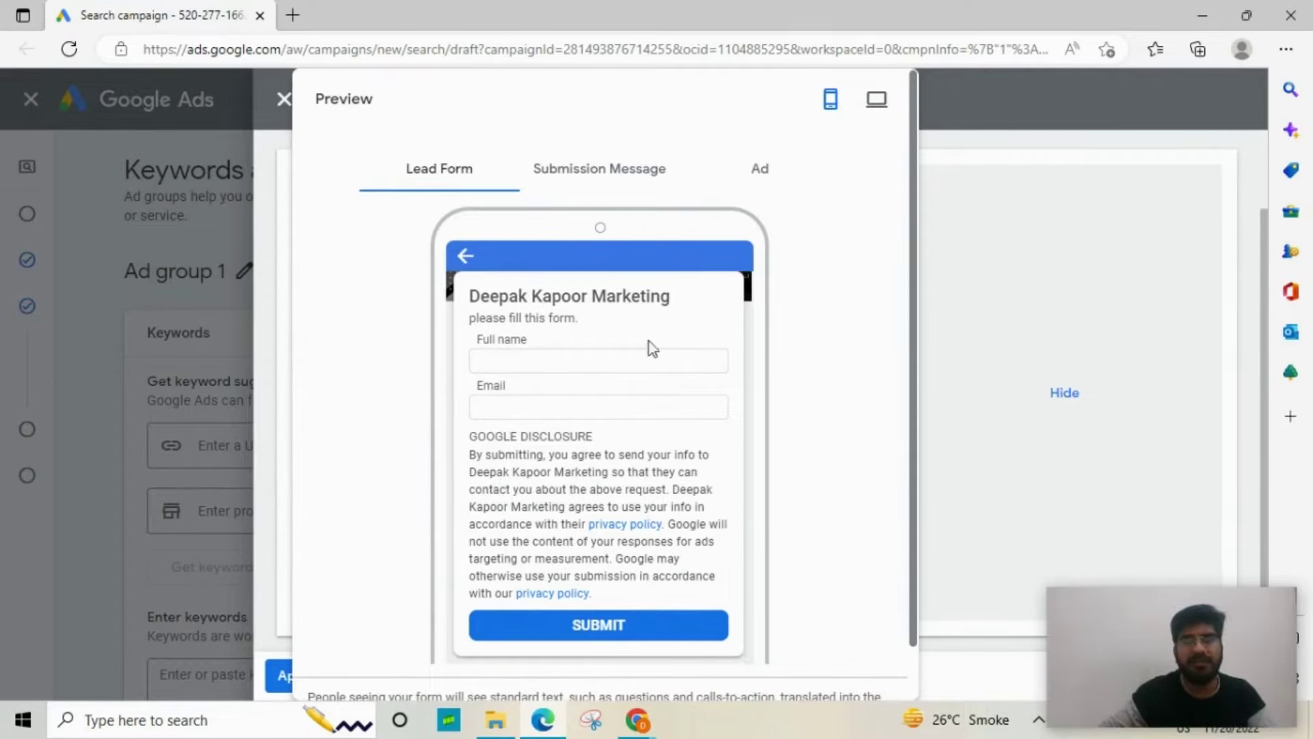
scroll(649, 345, "up", 2)
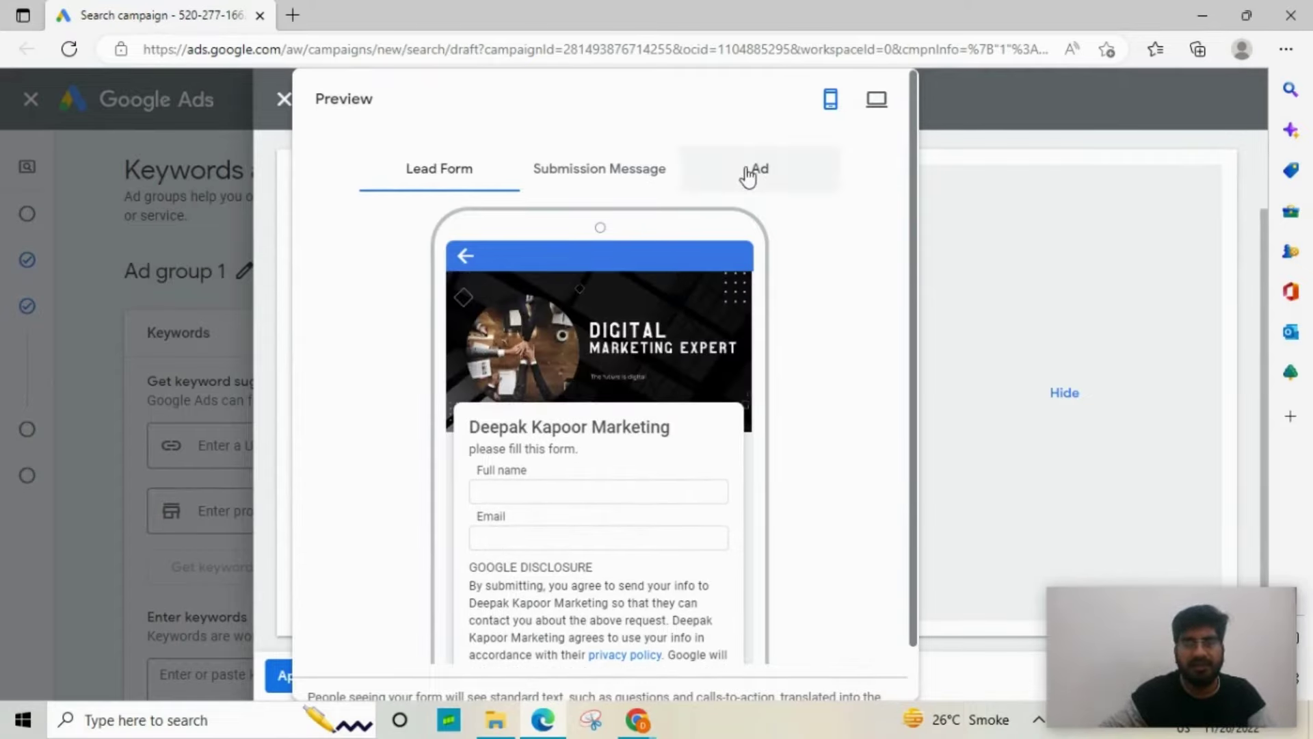
- Compare the previews of the ad, lead form and submission message, including the desktop versions of the ad and submission message
left_click(718, 175)
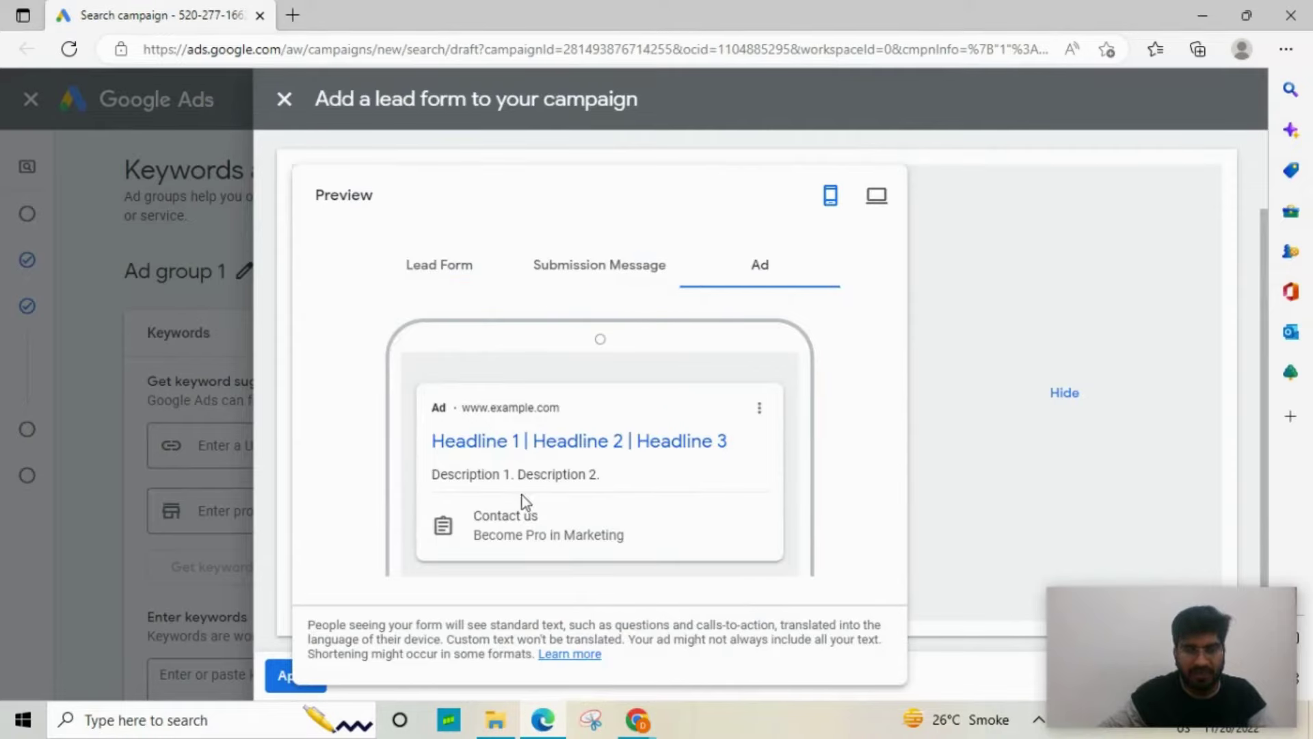
left_click(413, 268)
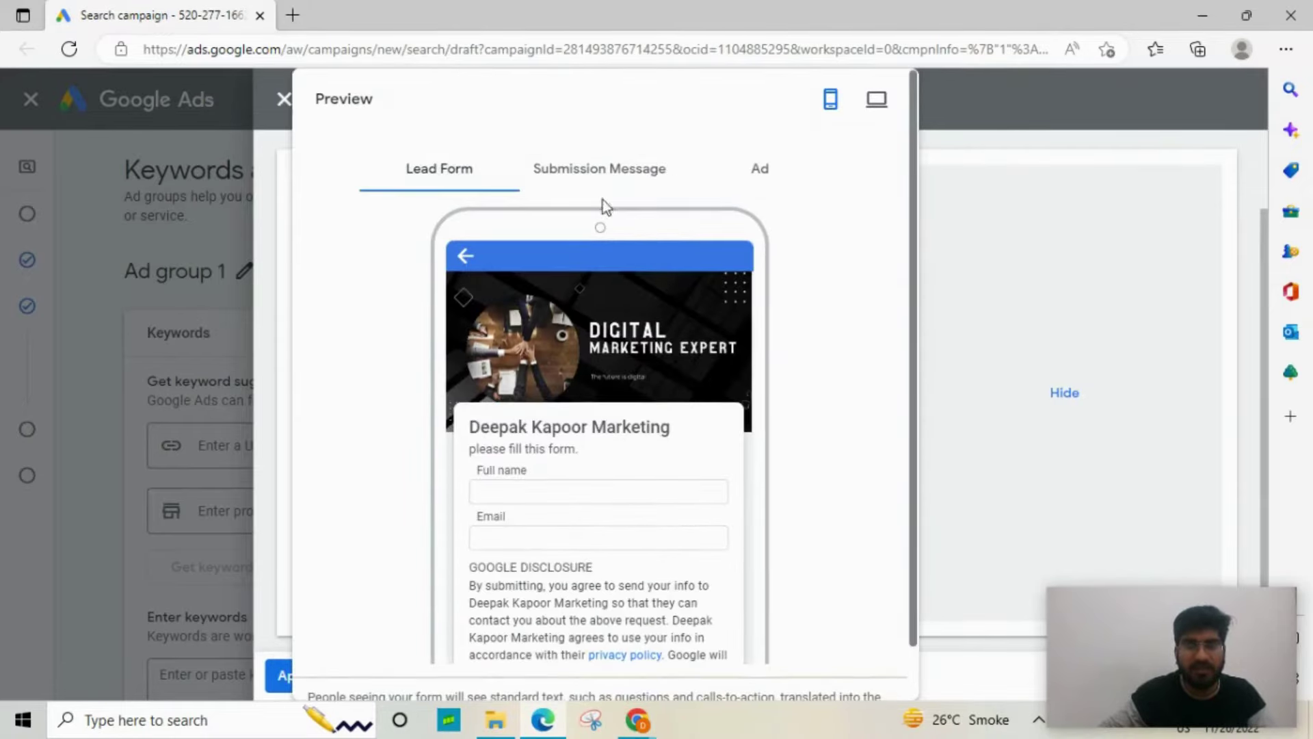
left_click(607, 180)
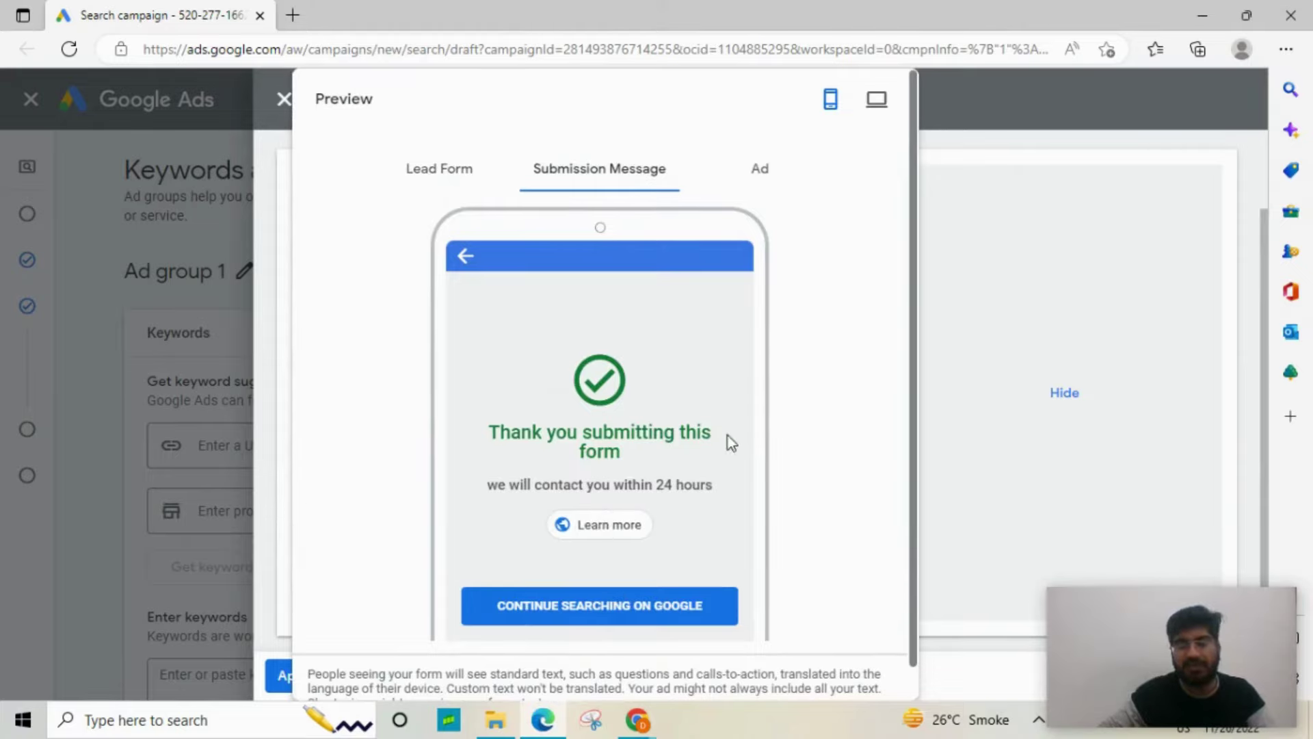
left_click(727, 264)
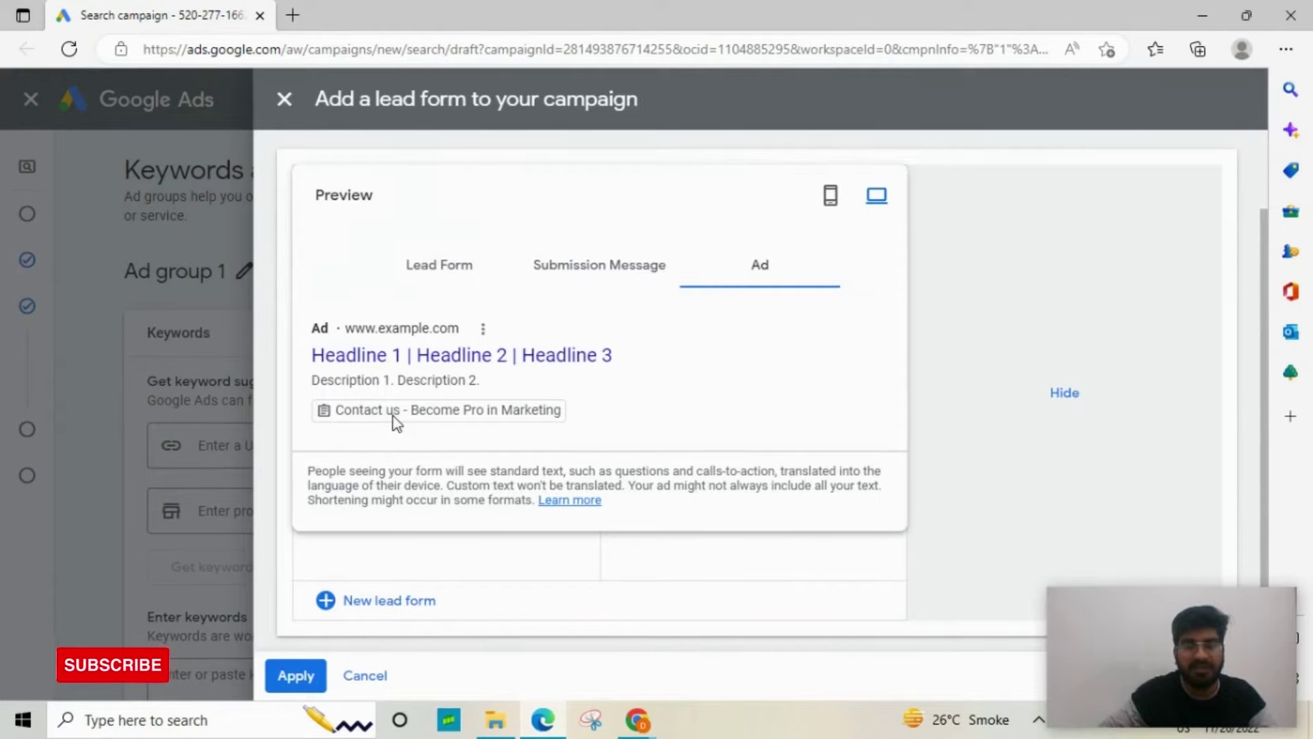
left_click(613, 282)
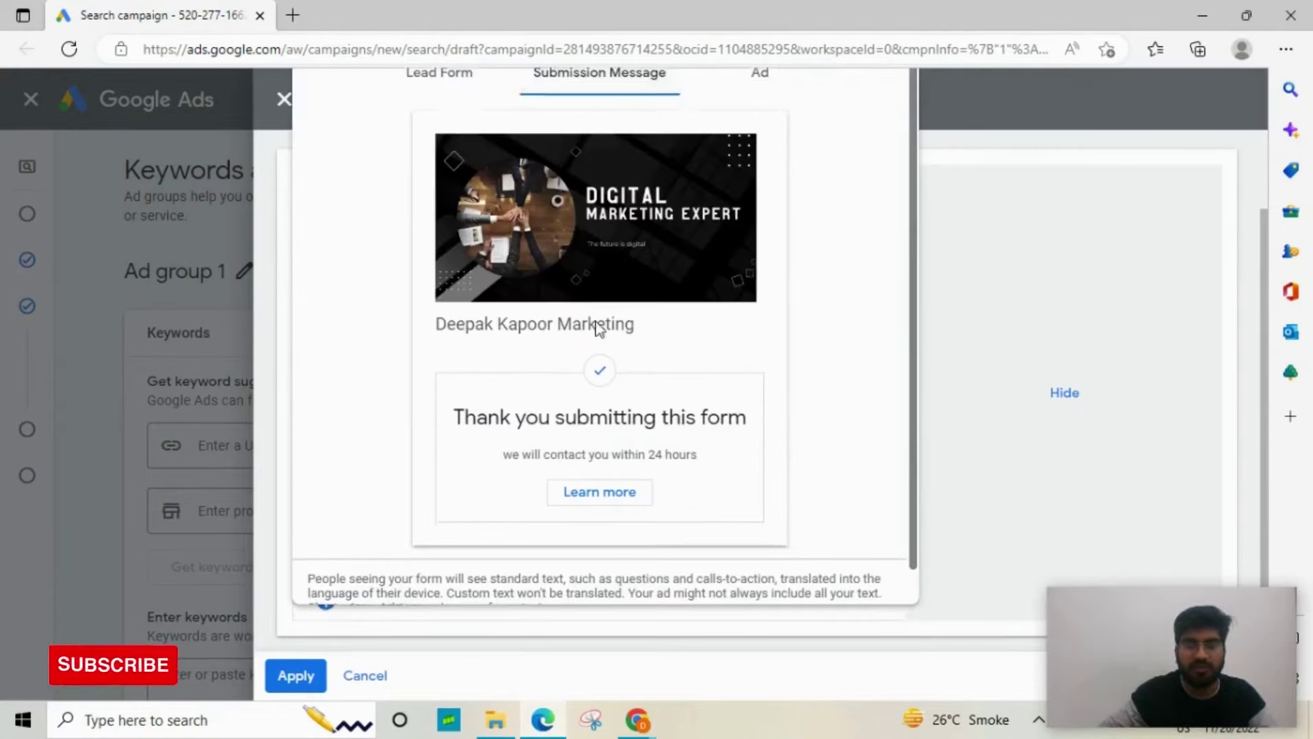